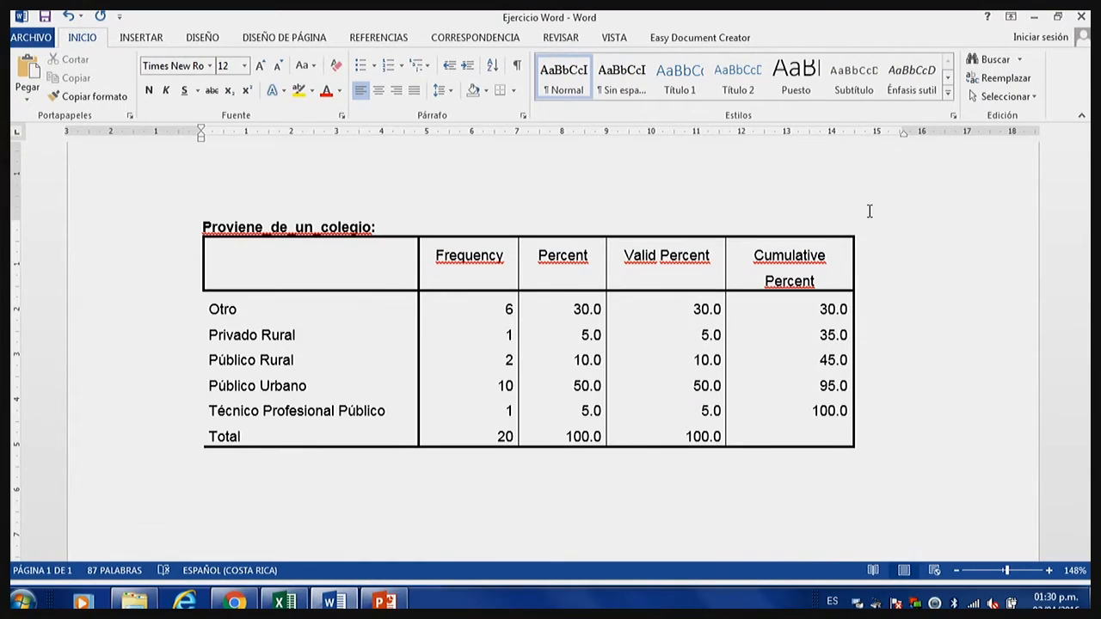
pyautogui.moveTo(400, 264); pyautogui.dragTo(838, 261)
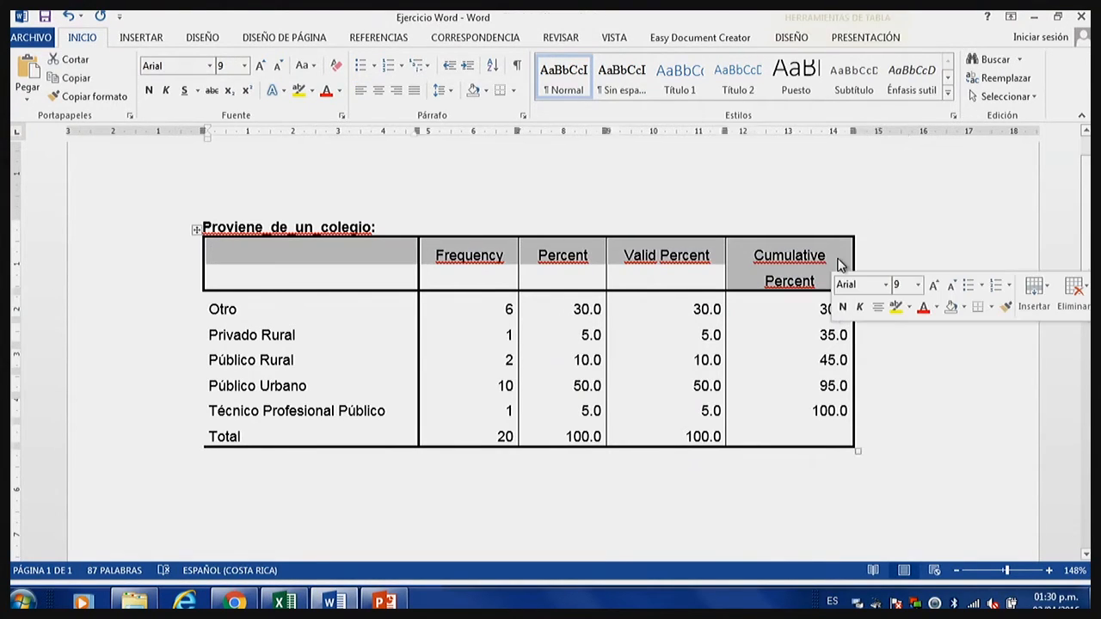
pyautogui.click(777, 317)
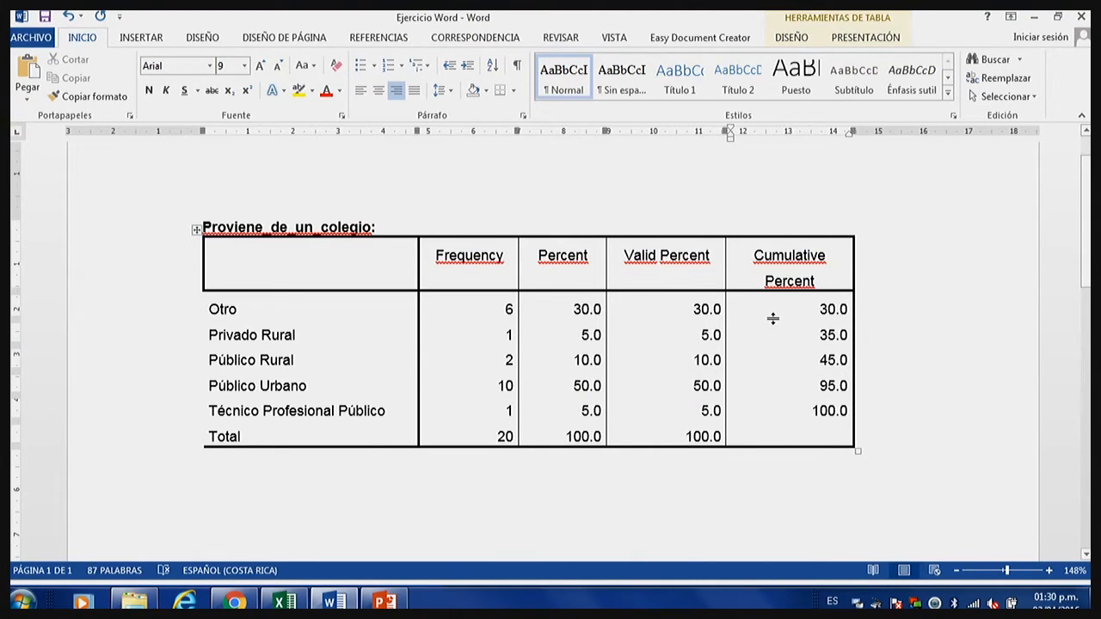
pyautogui.click(512, 308)
pyautogui.click(506, 305)
pyautogui.press('Delete')
pyautogui.write('5')
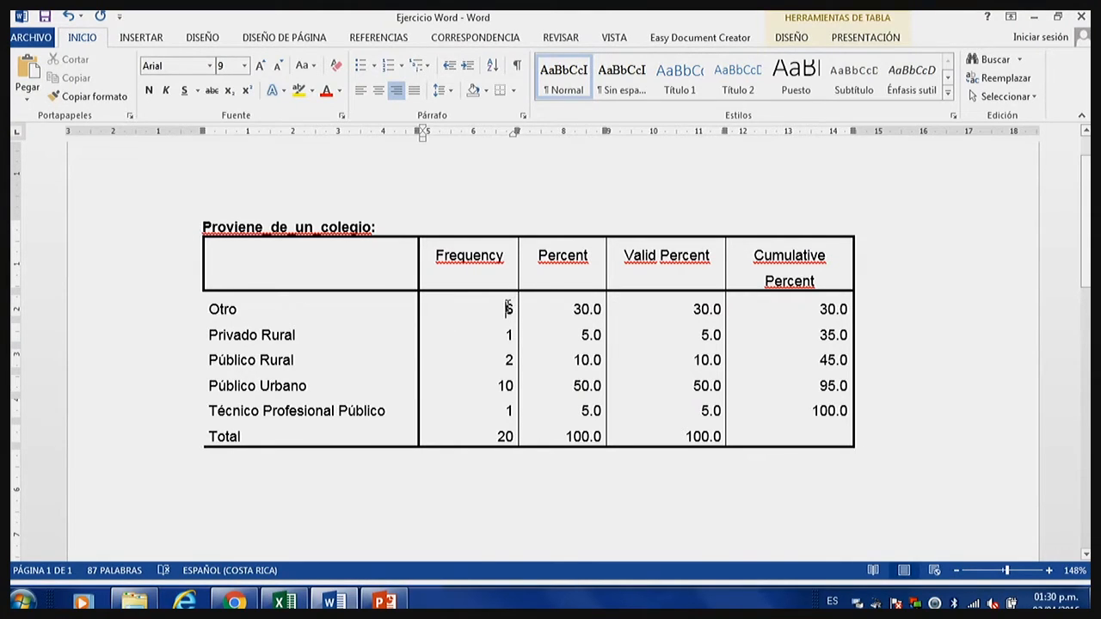
pyautogui.hotkey('ctrl', 'z')
# Compare the Frequency value with the Percent value for each school type and check the Percent total.
pyautogui.moveTo(593, 258); pyautogui.dragTo(582, 436)
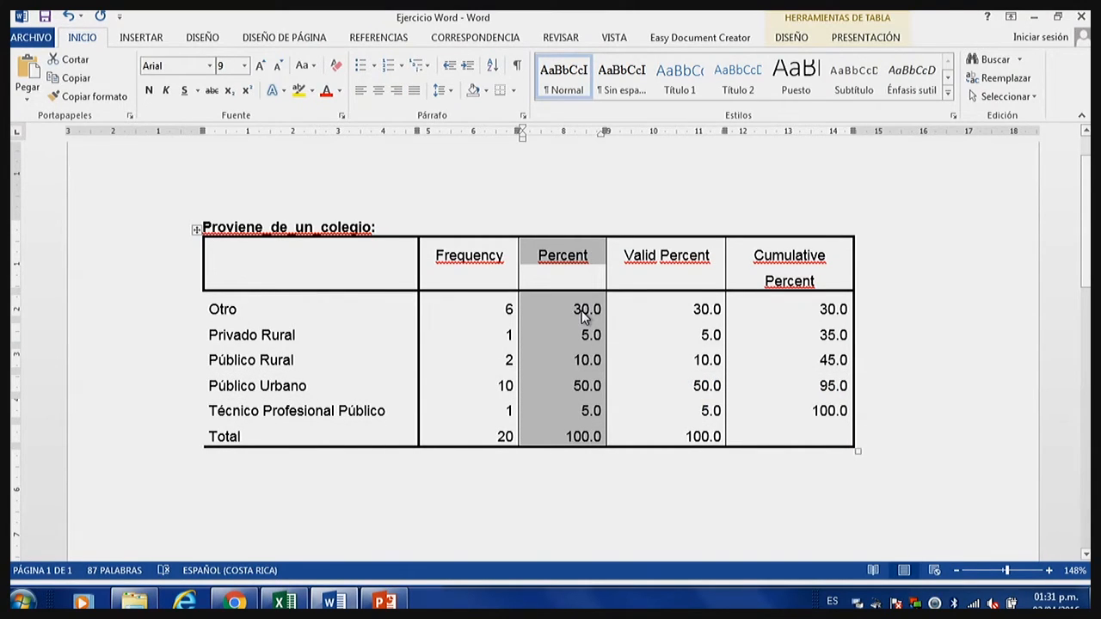
pyautogui.click(503, 312)
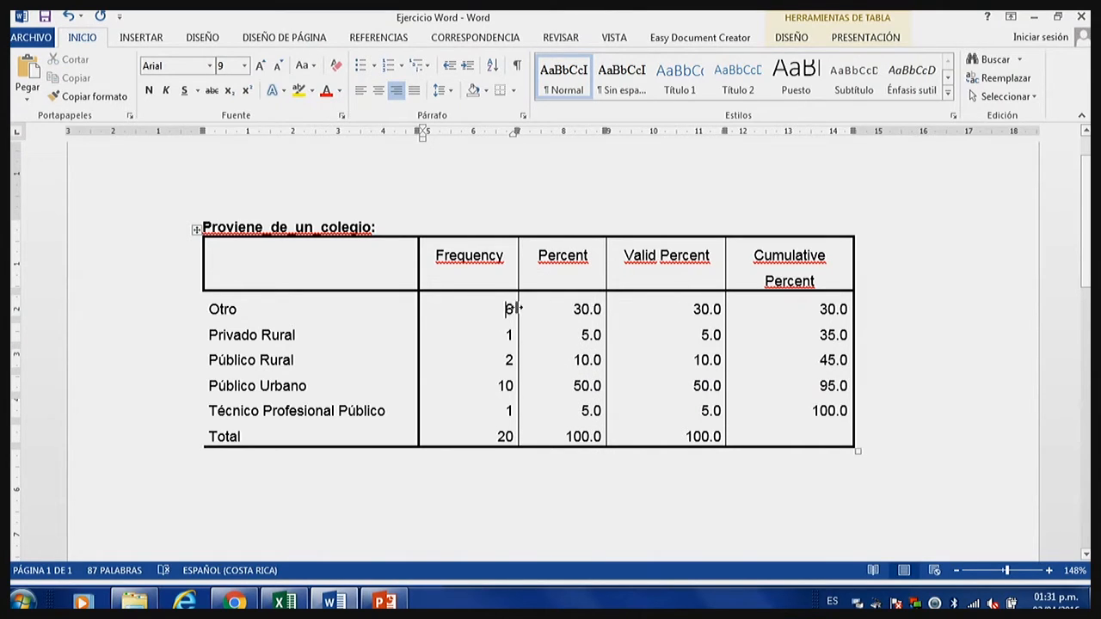
pyautogui.click(588, 311)
pyautogui.click(509, 360)
pyautogui.click(595, 359)
pyautogui.click(507, 386)
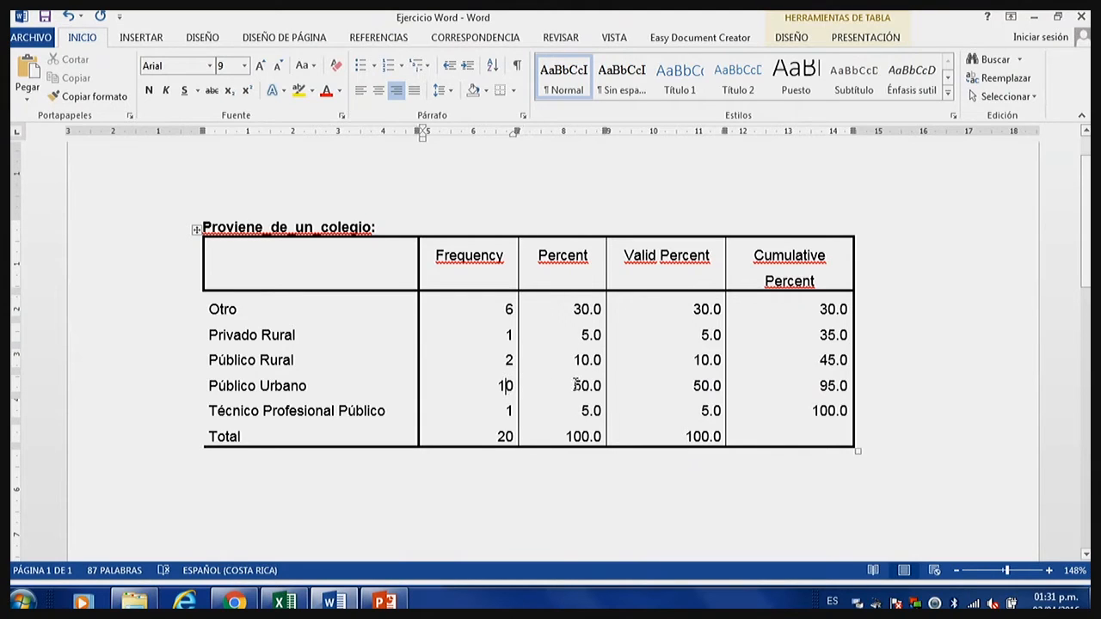
pyautogui.click(594, 386)
pyautogui.click(514, 410)
pyautogui.click(590, 411)
pyautogui.moveTo(564, 436); pyautogui.dragTo(605, 436)
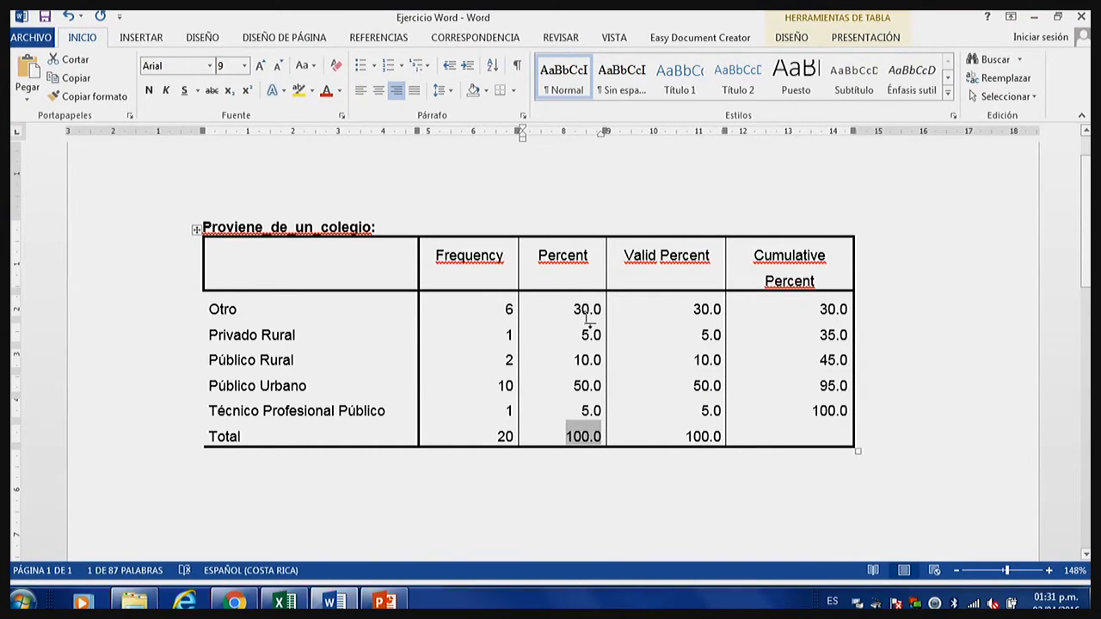
pyautogui.click(576, 464)
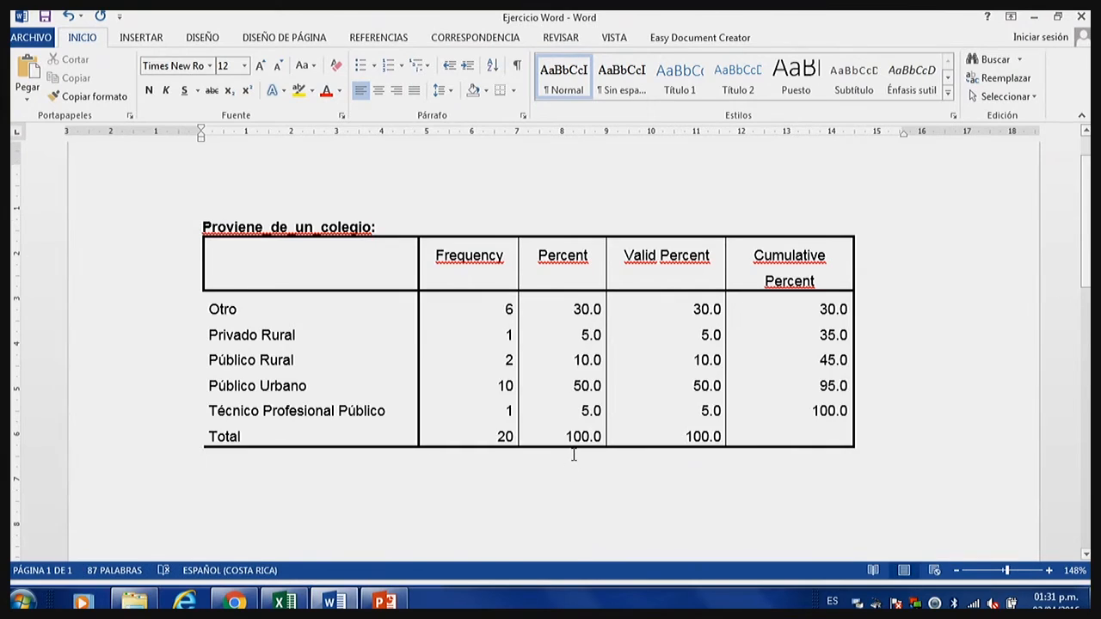
pyautogui.scroll(-1, 576, 455)
pyautogui.scroll(1, 576, 454)
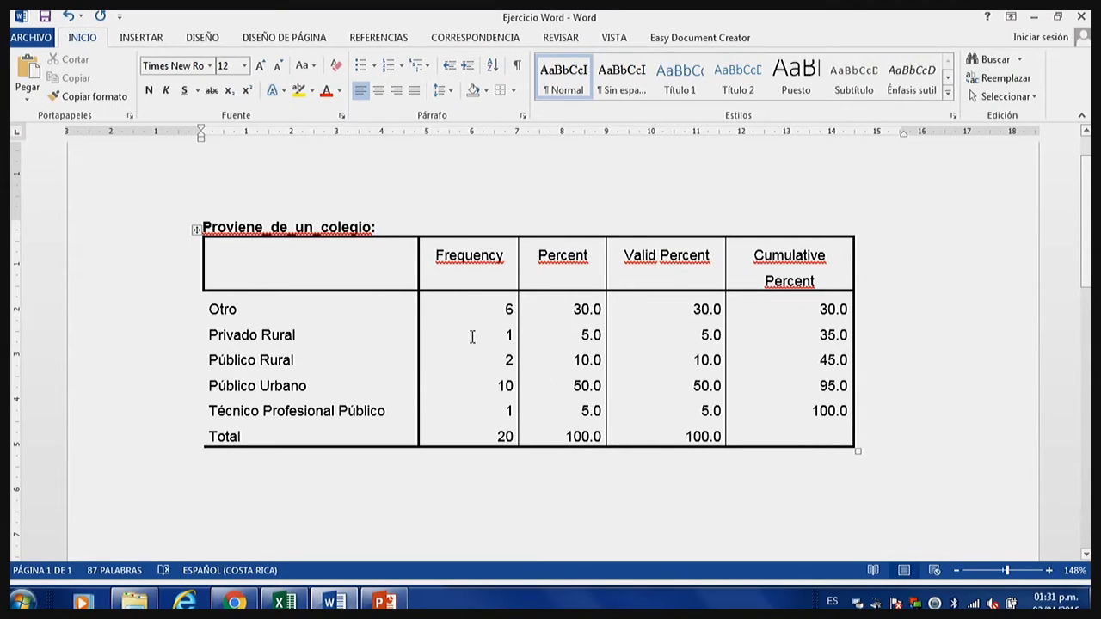
# Copy the entire "Proviene de un colegio" table and paste the copy into the blank space between it and Cuadro 1.
pyautogui.moveTo(211, 255); pyautogui.dragTo(574, 424)
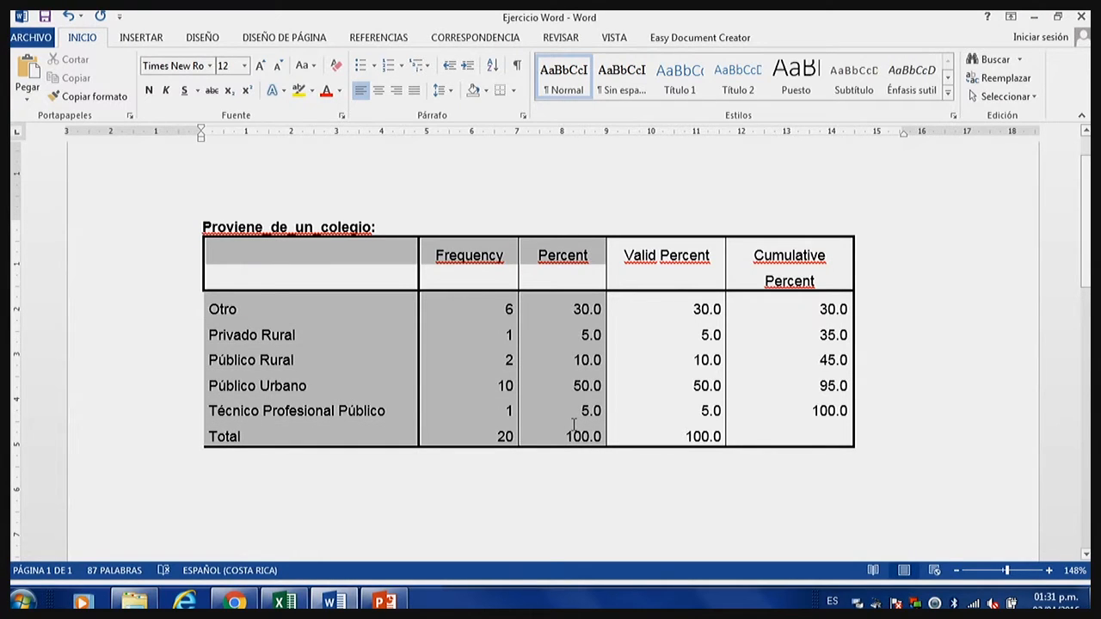
pyautogui.click(483, 383)
pyautogui.moveTo(319, 261); pyautogui.dragTo(833, 442)
pyautogui.rightClick(781, 359)
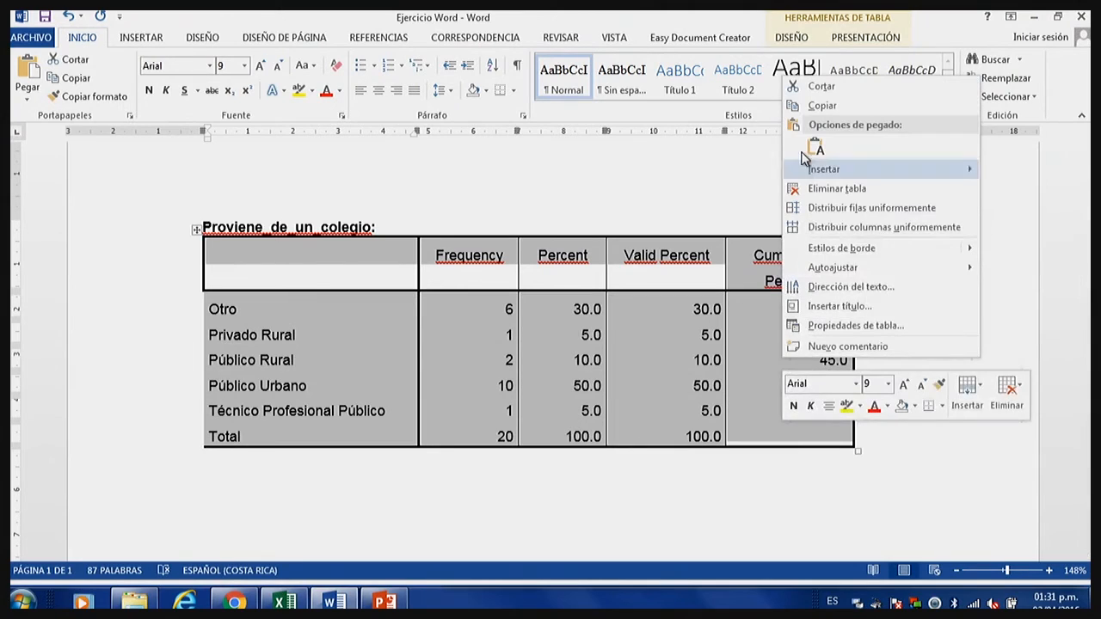
pyautogui.click(815, 111)
pyautogui.scroll(-1, 516, 373)
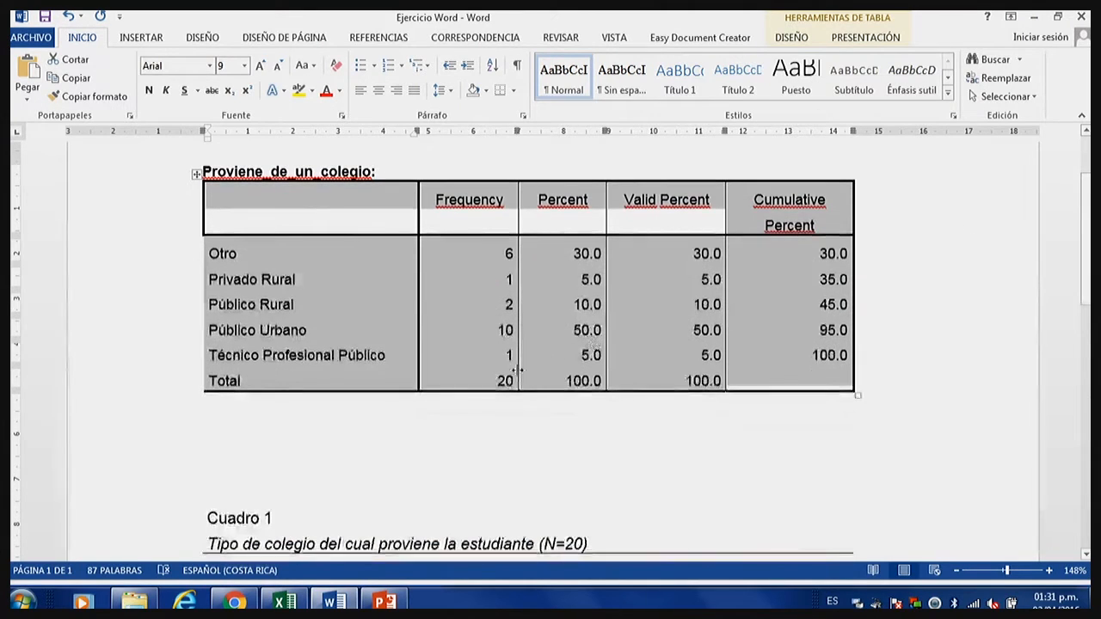
pyautogui.click(355, 438)
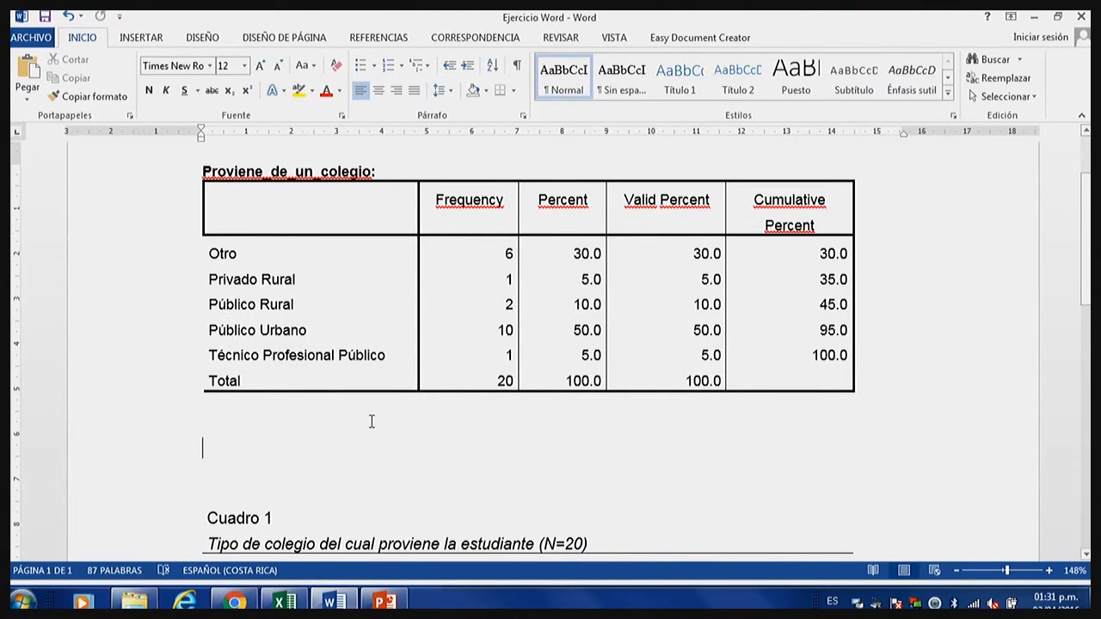
pyautogui.hotkey('ctrl', 'v')
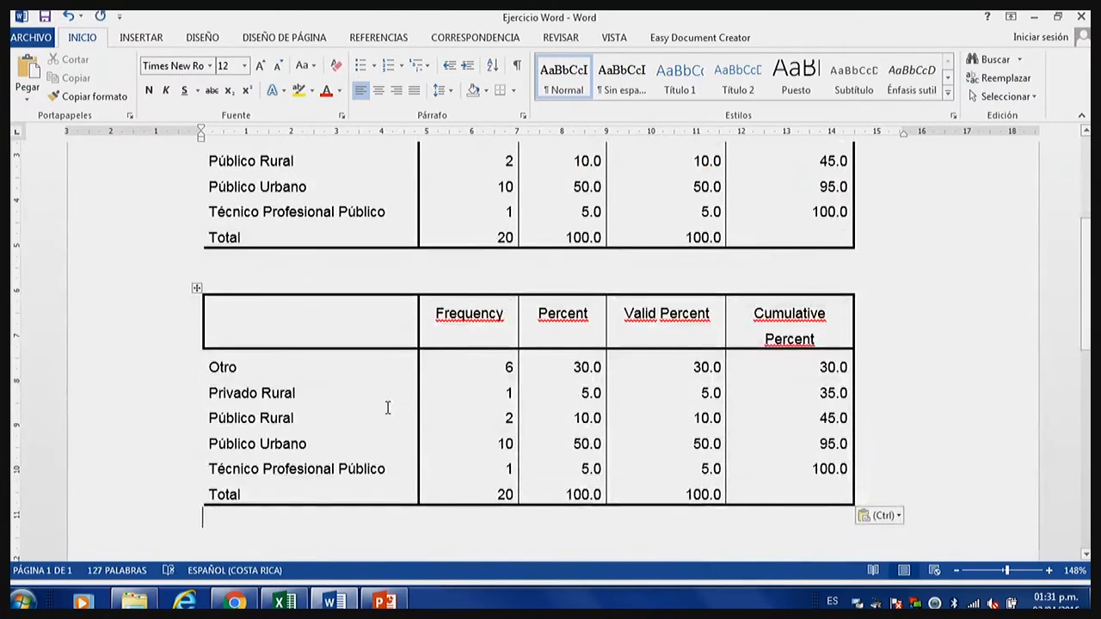
# Delete the Valid Percent and Cumulative Percent columns from the copied table.
pyautogui.scroll(1, 618, 457)
pyautogui.click(955, 570)
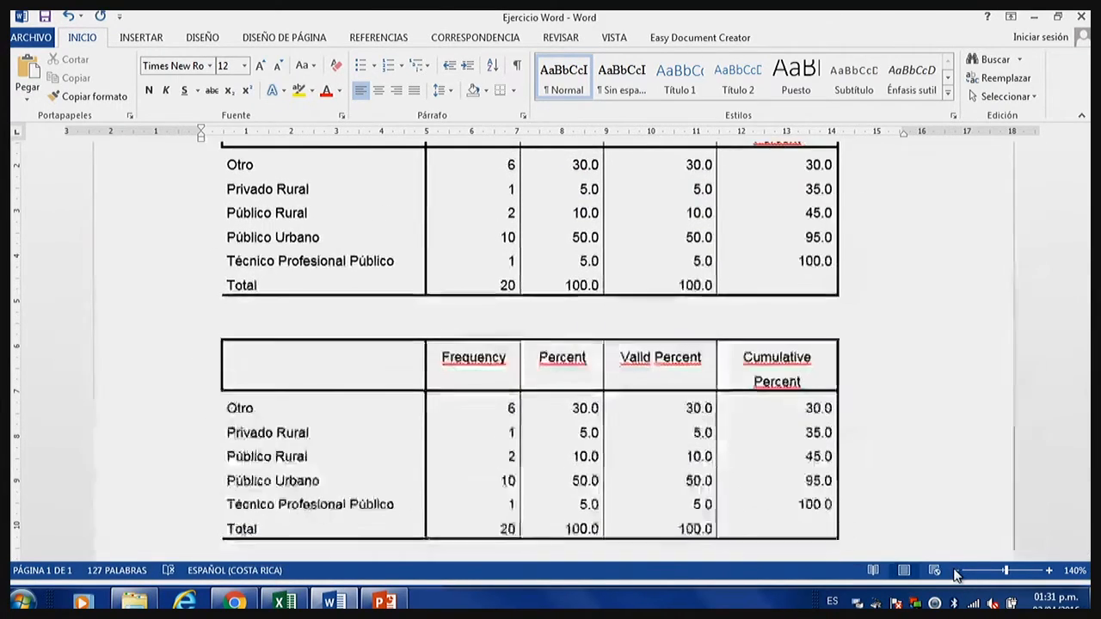
pyautogui.click(956, 570)
pyautogui.scroll(2, 956, 570)
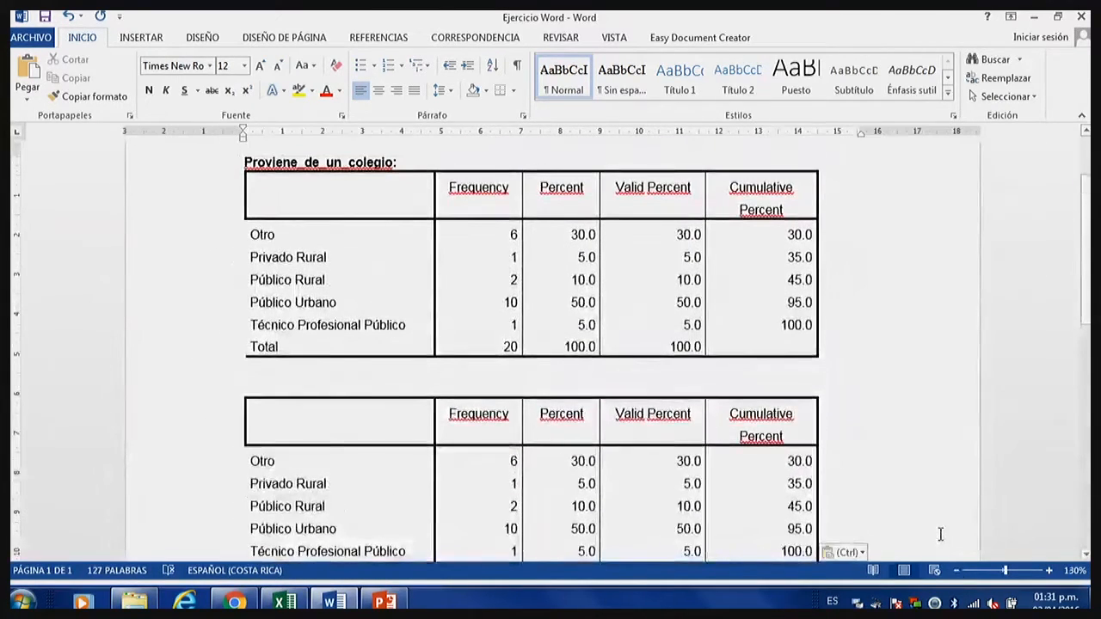
pyautogui.click(956, 570)
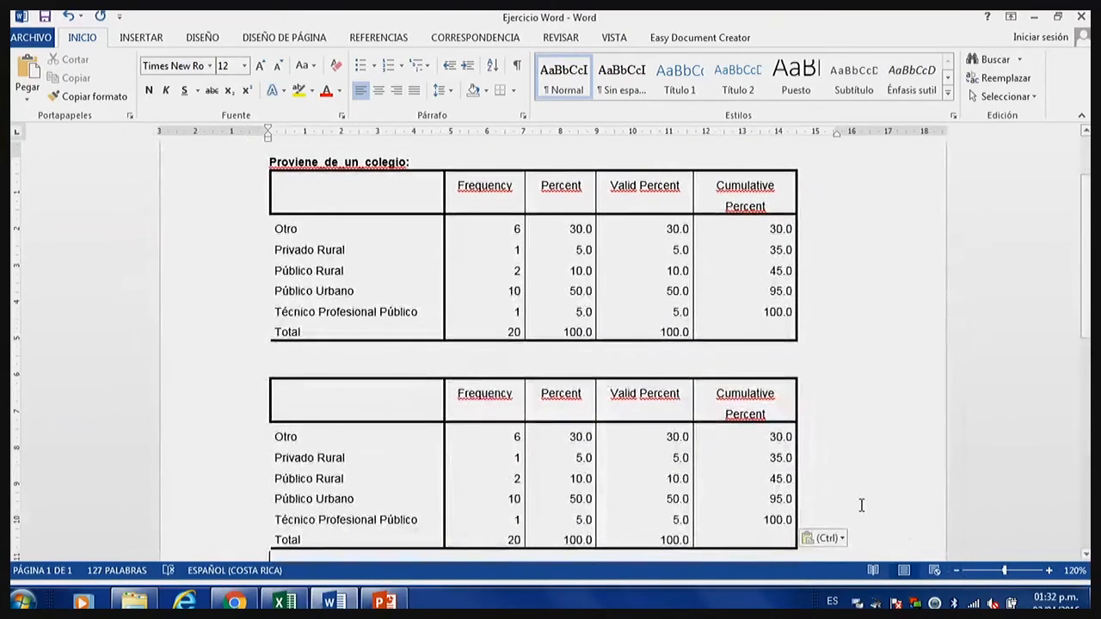
pyautogui.scroll(-1, 858, 505)
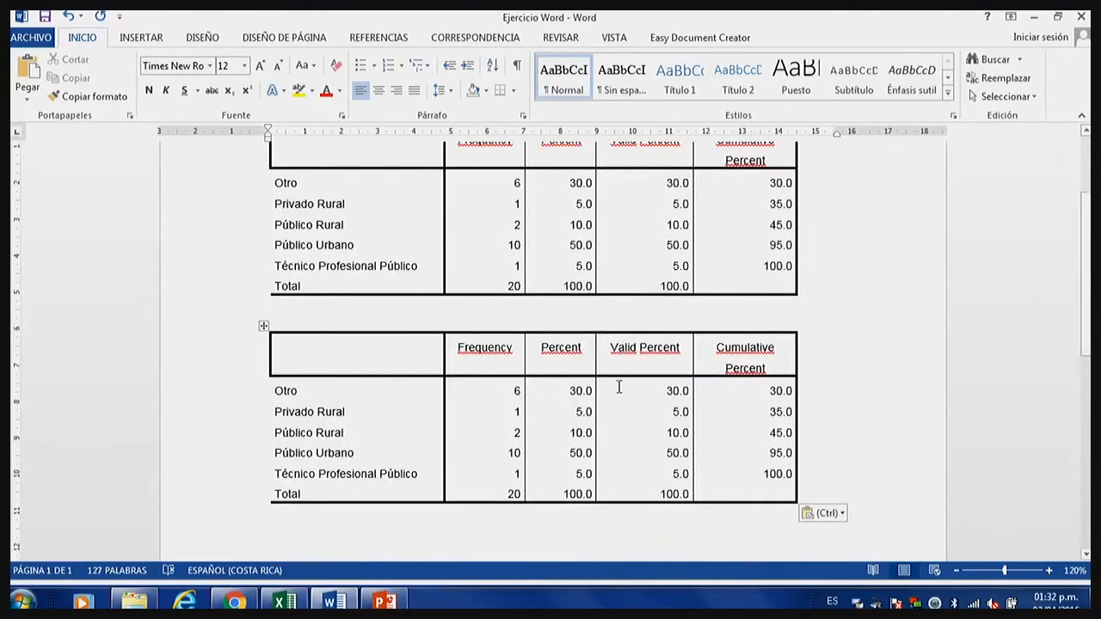
pyautogui.moveTo(658, 344); pyautogui.dragTo(745, 504)
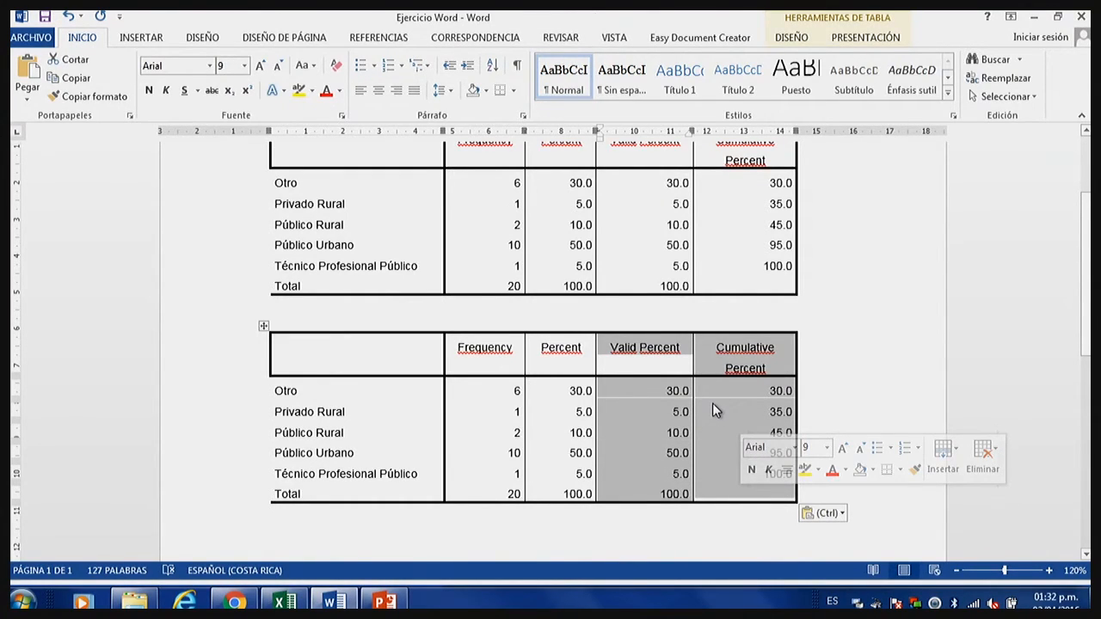
pyautogui.click(772, 394)
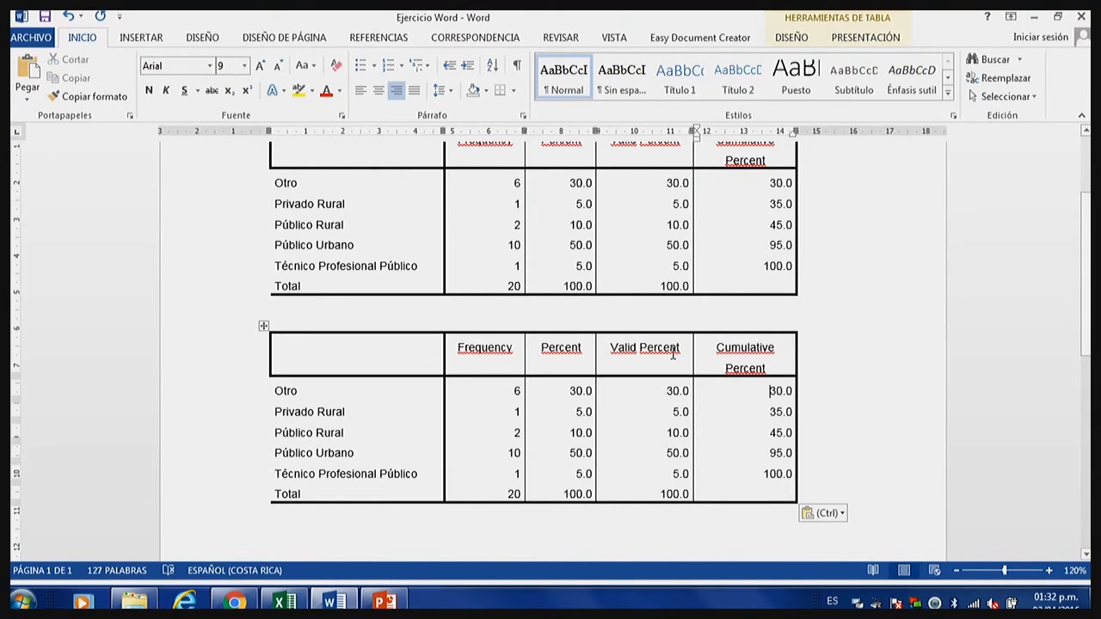
pyautogui.moveTo(672, 354); pyautogui.dragTo(762, 491)
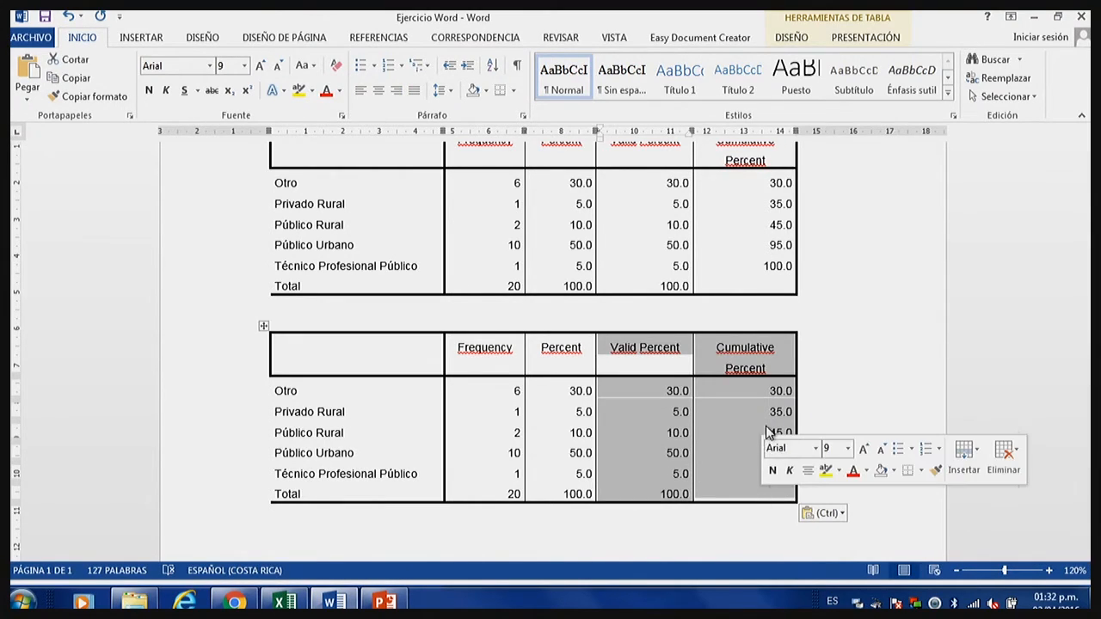
pyautogui.rightClick(734, 392)
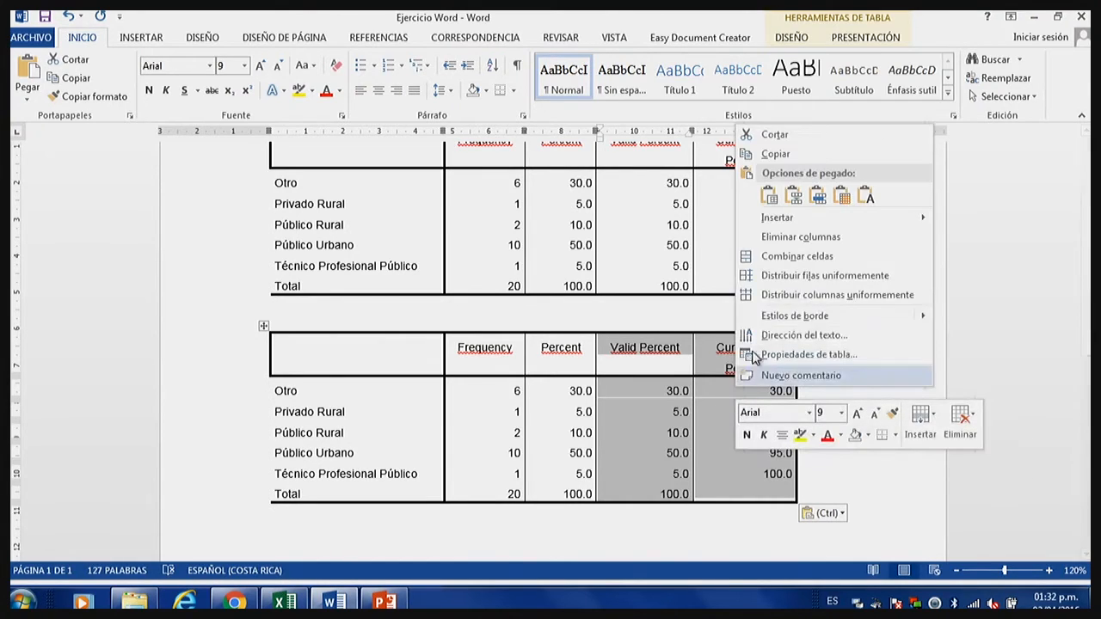
pyautogui.click(792, 236)
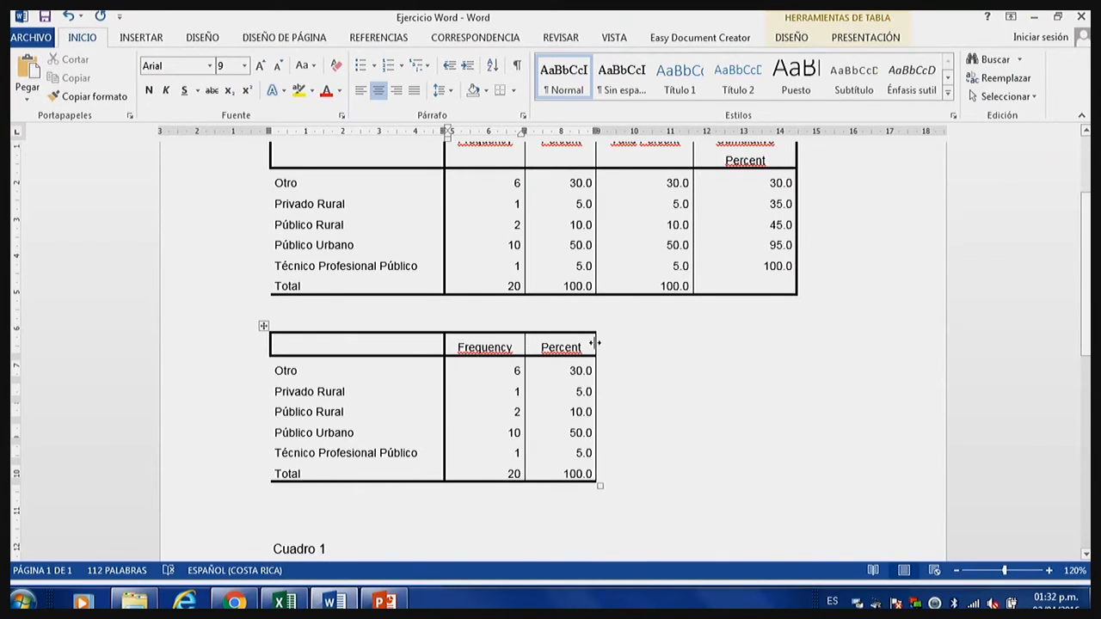
# Resize the copied table's columns to fill the original table's width, with the label column about 8.5 cm and the Percent column about 4 cm wide.
pyautogui.moveTo(594, 343); pyautogui.dragTo(798, 368)
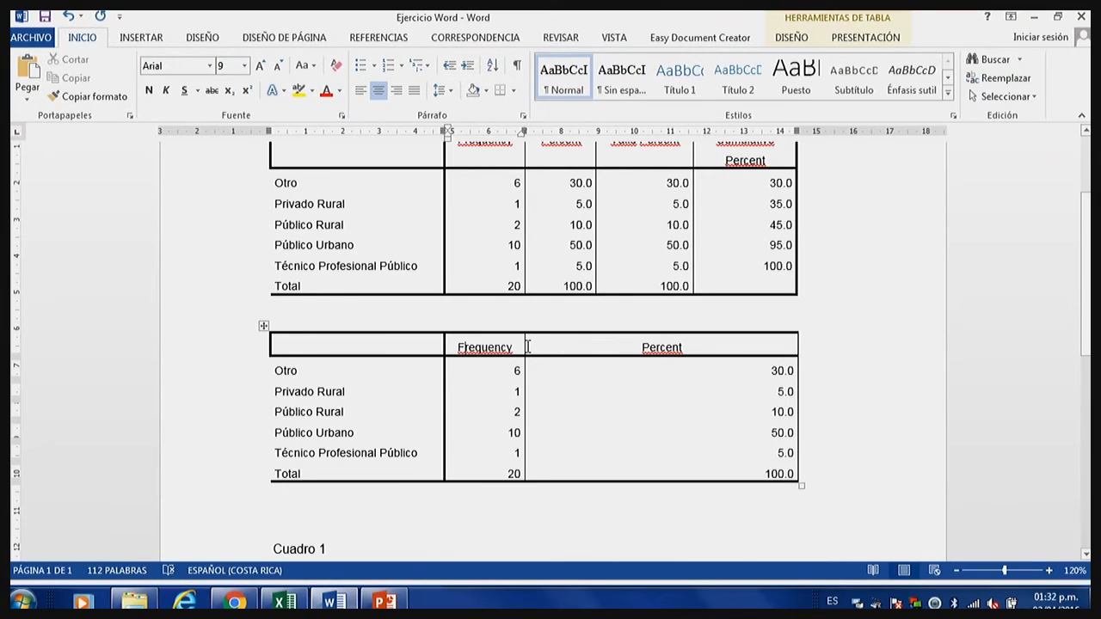
pyautogui.moveTo(523, 348); pyautogui.dragTo(651, 348)
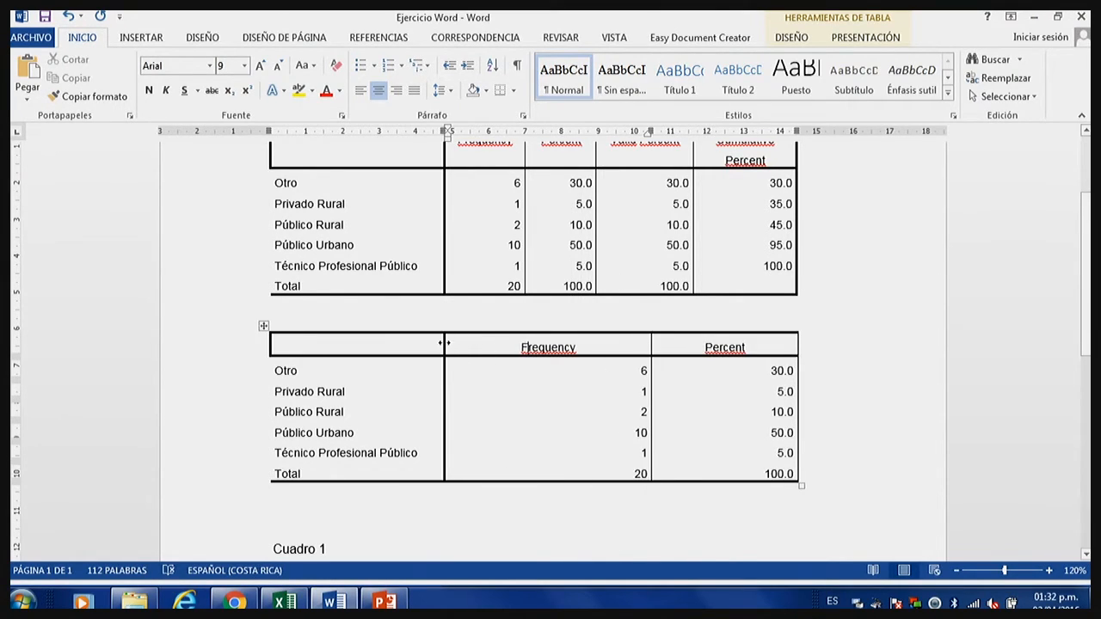
pyautogui.moveTo(445, 345); pyautogui.dragTo(579, 362)
pyautogui.moveTo(594, 348); pyautogui.dragTo(727, 461)
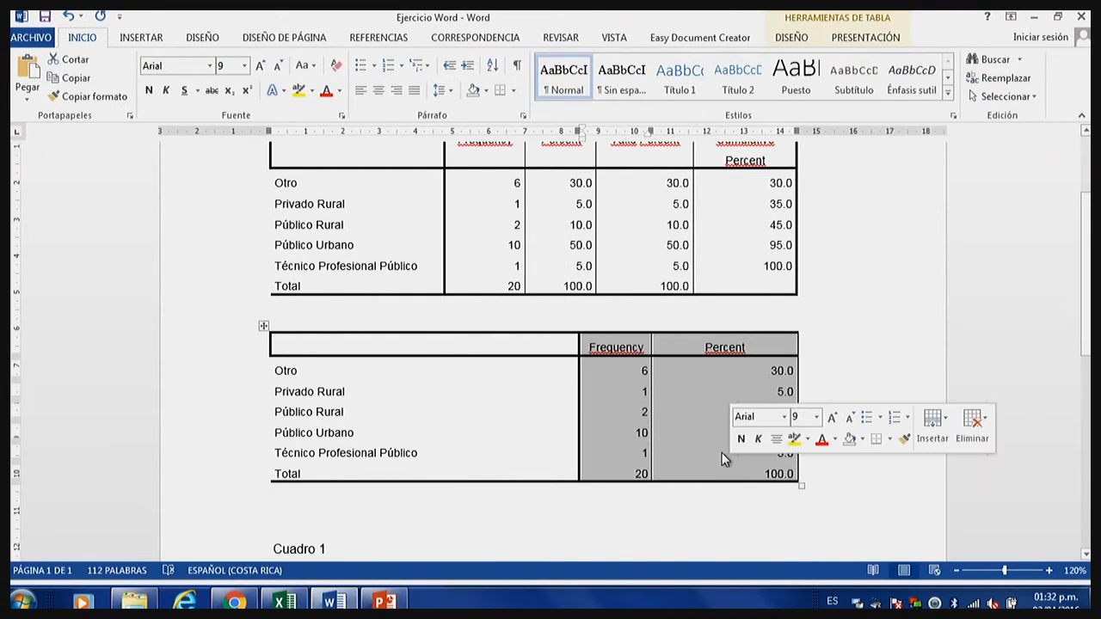
pyautogui.click(725, 456)
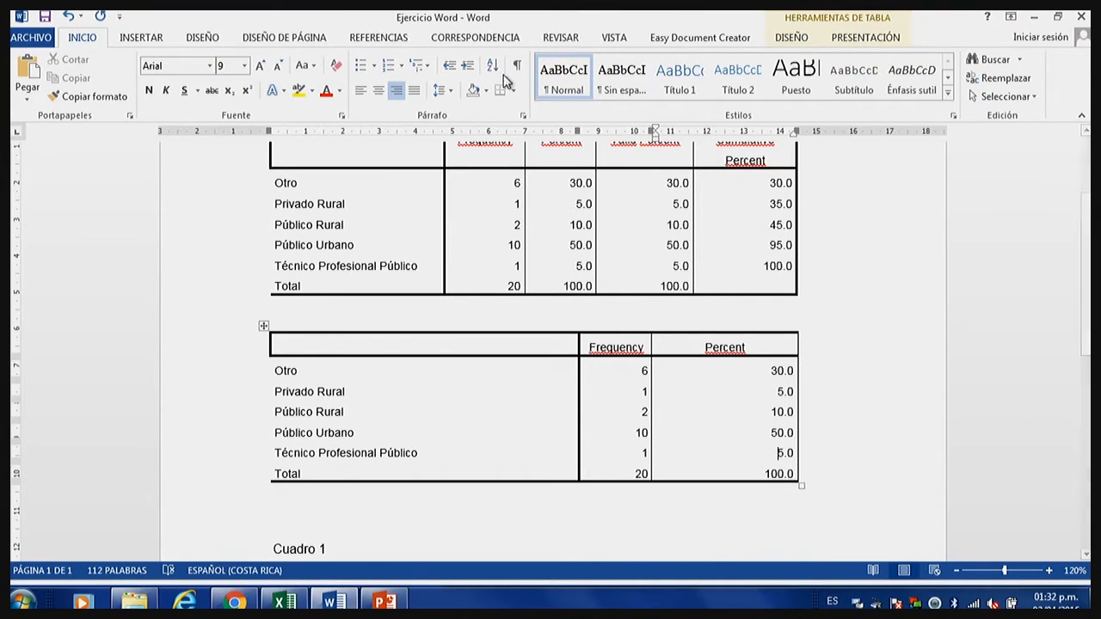
# Turn on the display of table gridlines.
pyautogui.click(814, 30)
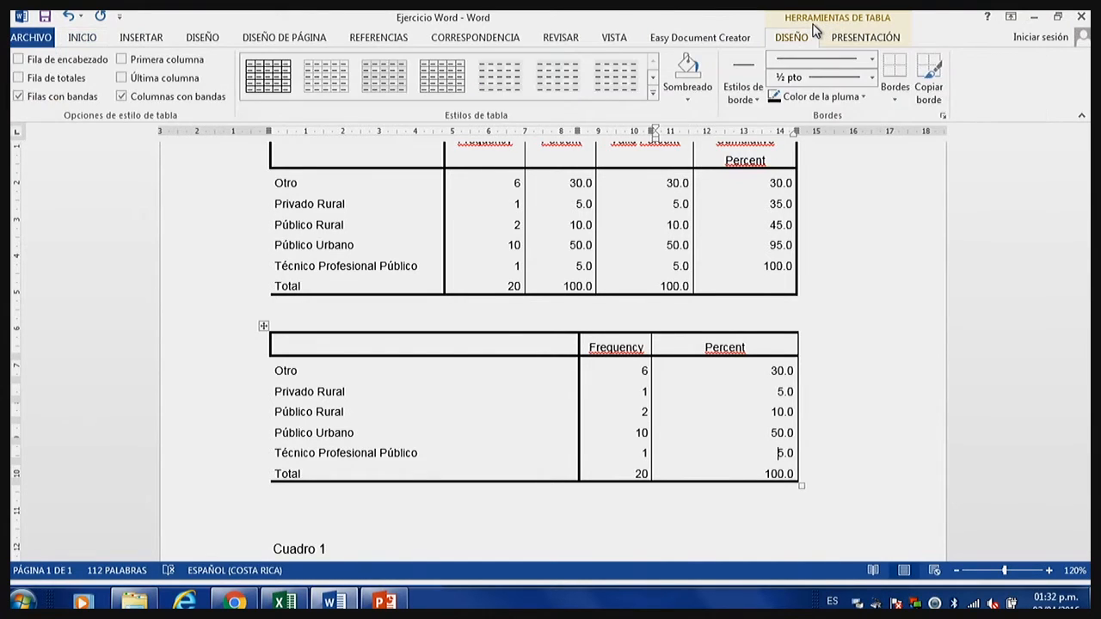
pyautogui.click(852, 41)
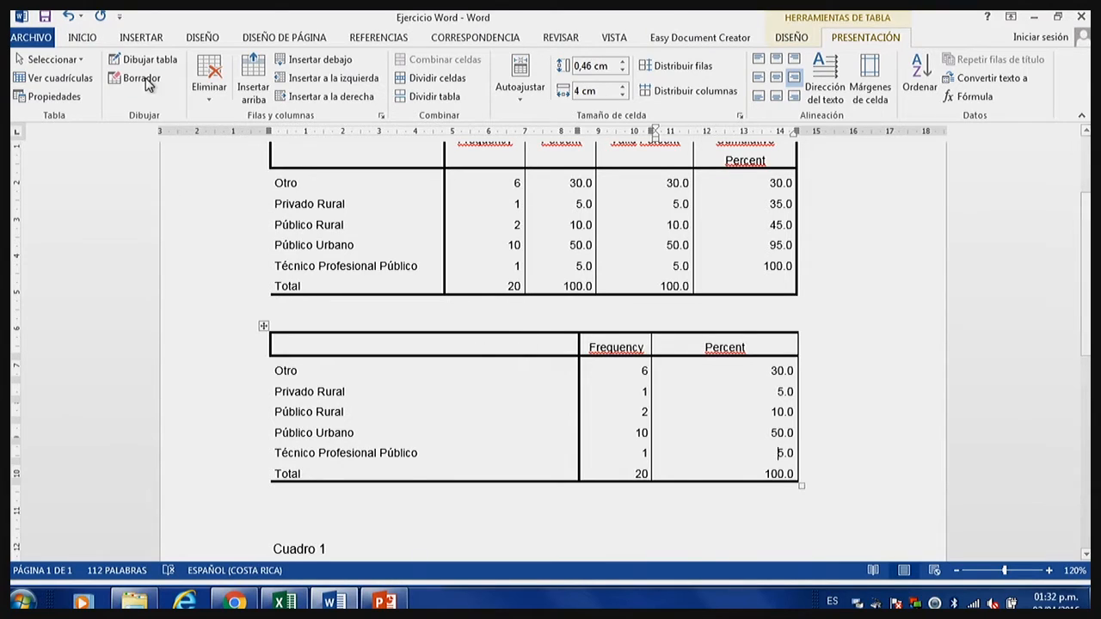
pyautogui.click(62, 82)
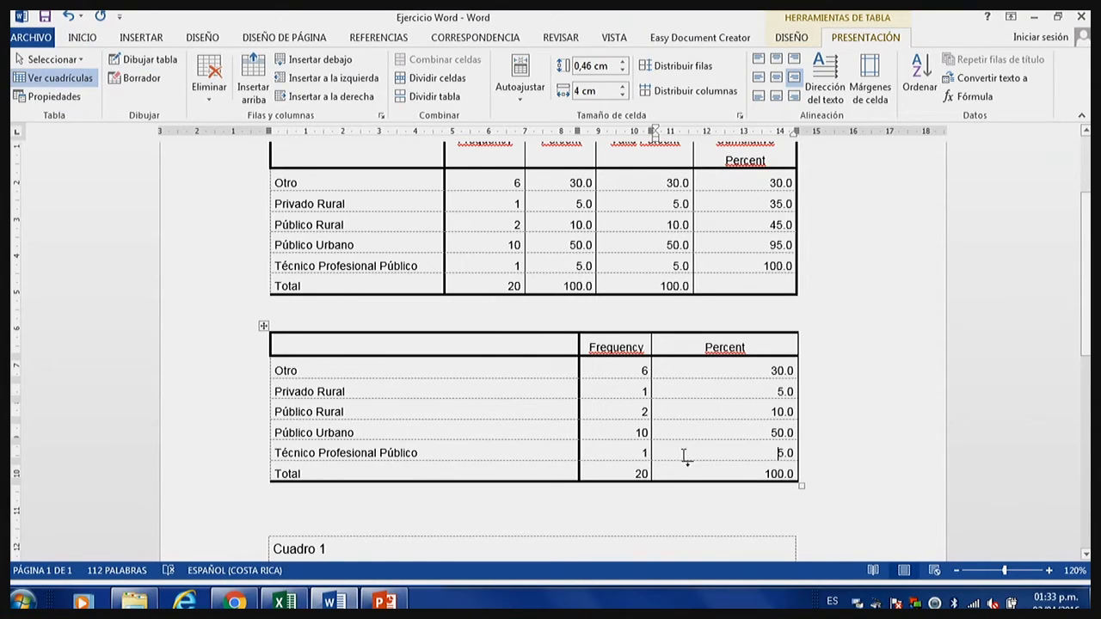
# Examine the dotted gridlines between the rows of the copied table at close range.
pyautogui.click(1051, 573)
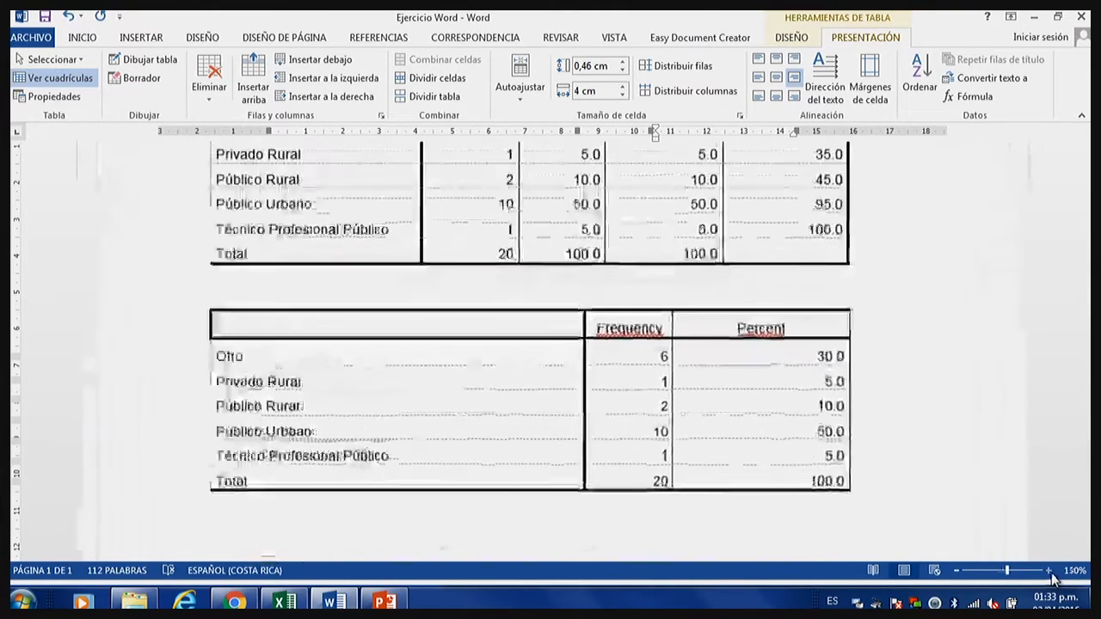
pyautogui.click(1051, 573)
pyautogui.click(1051, 573)
pyautogui.click(1050, 573)
pyautogui.click(1049, 570)
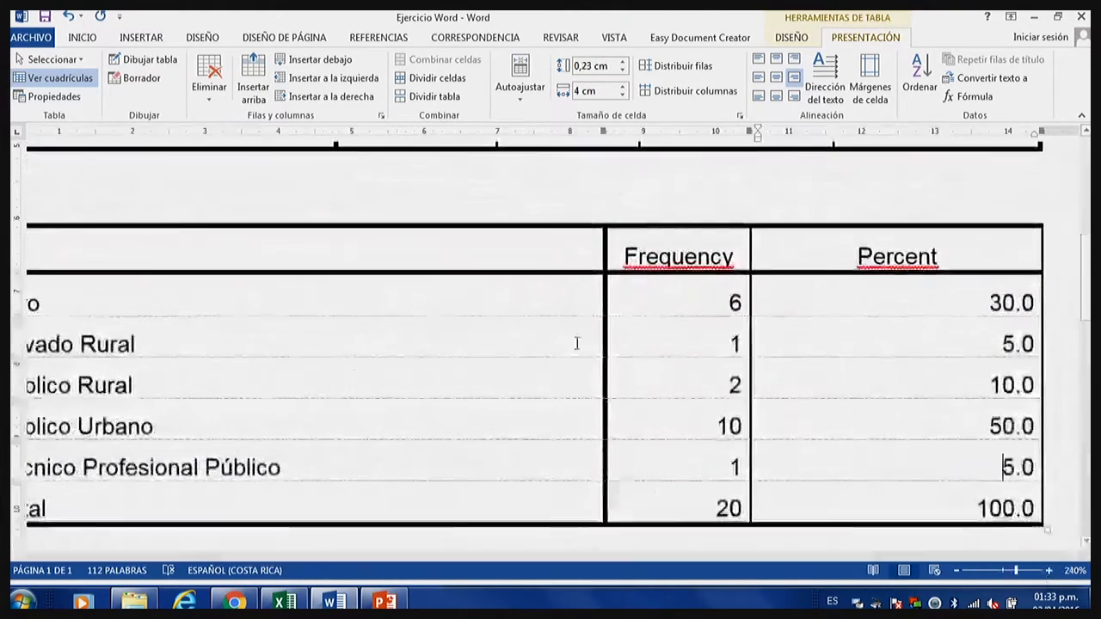
pyautogui.moveTo(523, 298); pyautogui.dragTo(505, 392)
pyautogui.click(505, 393)
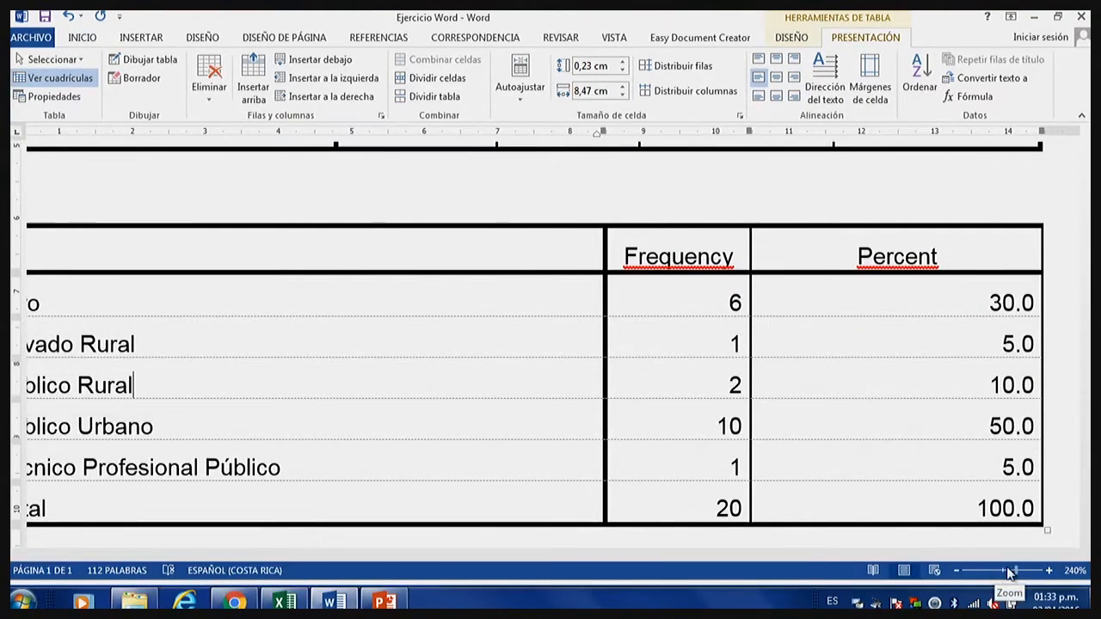
pyautogui.click(957, 570)
pyautogui.click(956, 570)
pyautogui.click(956, 570)
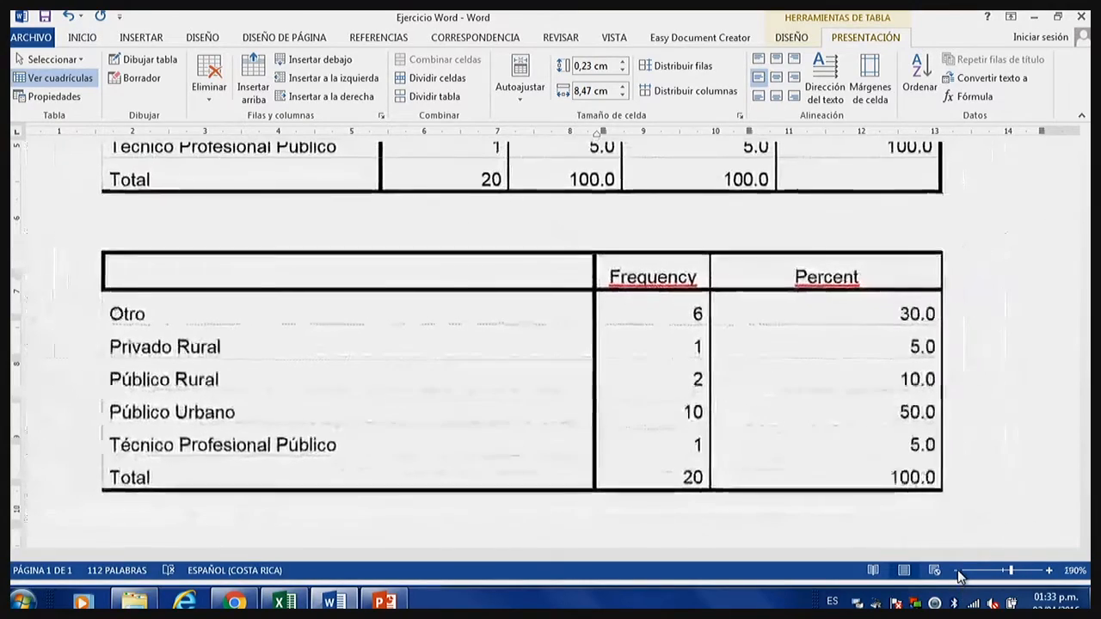
pyautogui.click(956, 570)
pyautogui.click(956, 570)
pyautogui.click(956, 570)
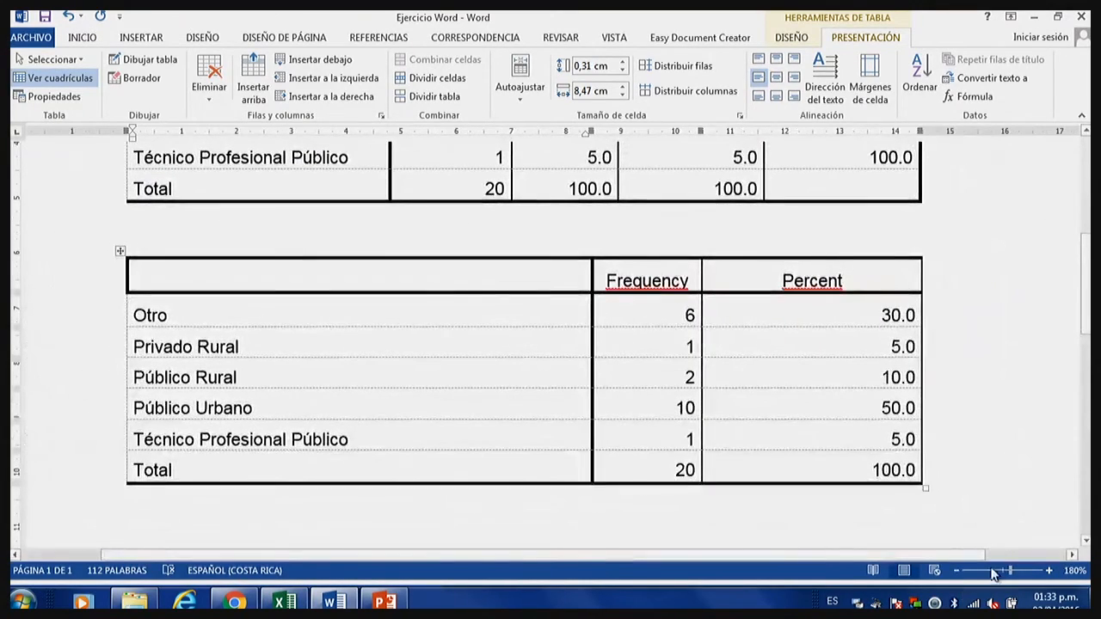
pyautogui.click(957, 572)
# Remove all borders from the copied two-column frequency table by applying the Ninguno border setting to the whole table.
pyautogui.click(957, 570)
pyautogui.click(956, 570)
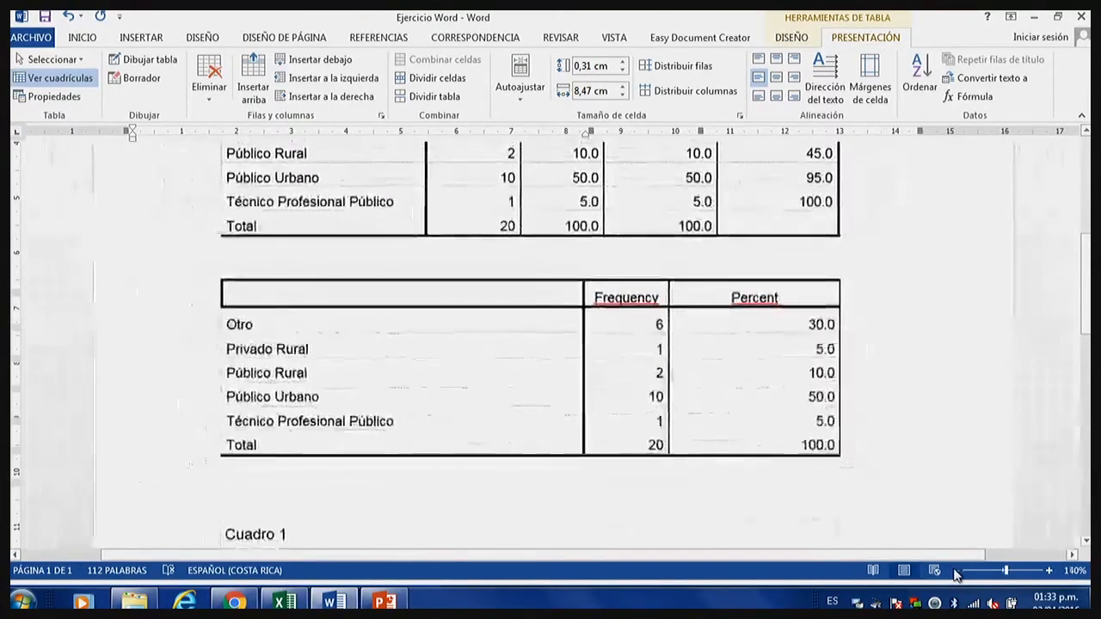
pyautogui.click(956, 570)
pyautogui.click(956, 570)
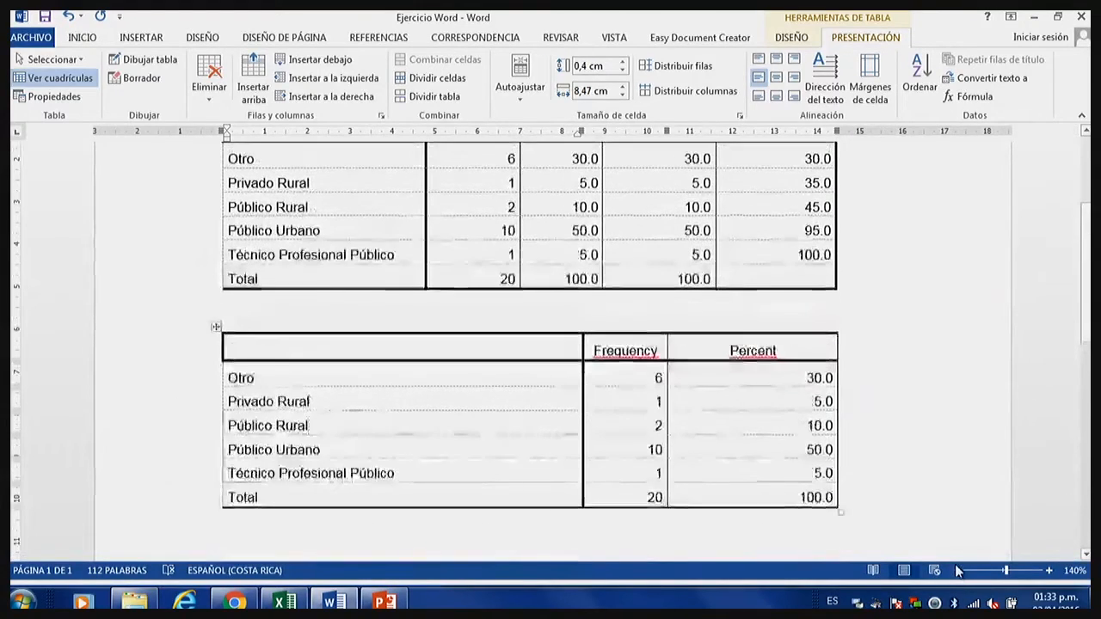
pyautogui.click(956, 570)
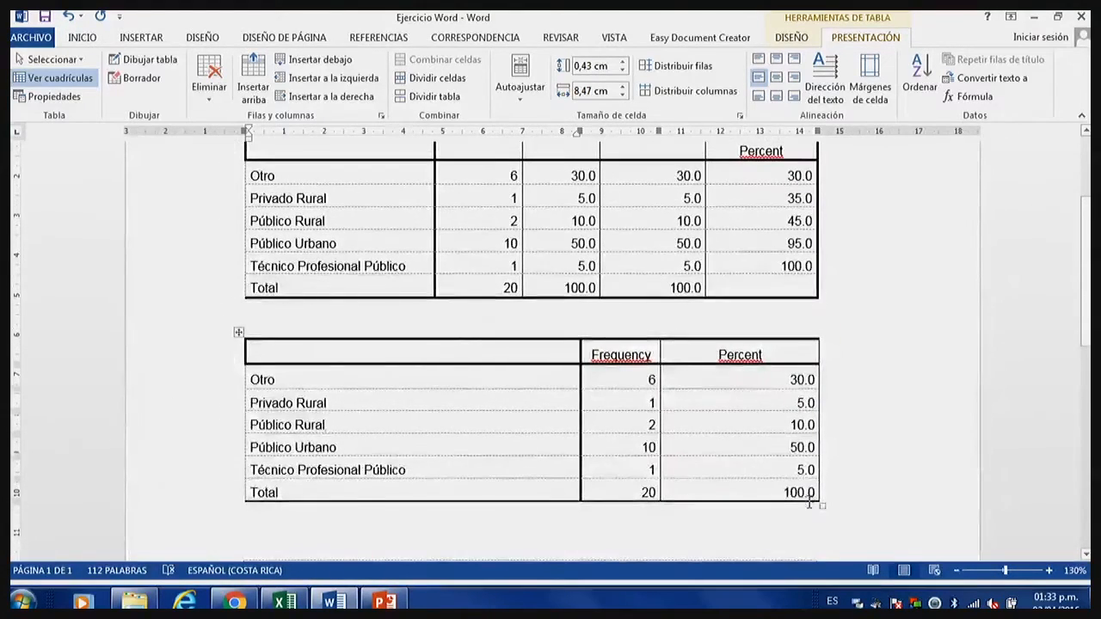
pyautogui.scroll(1, 516, 430)
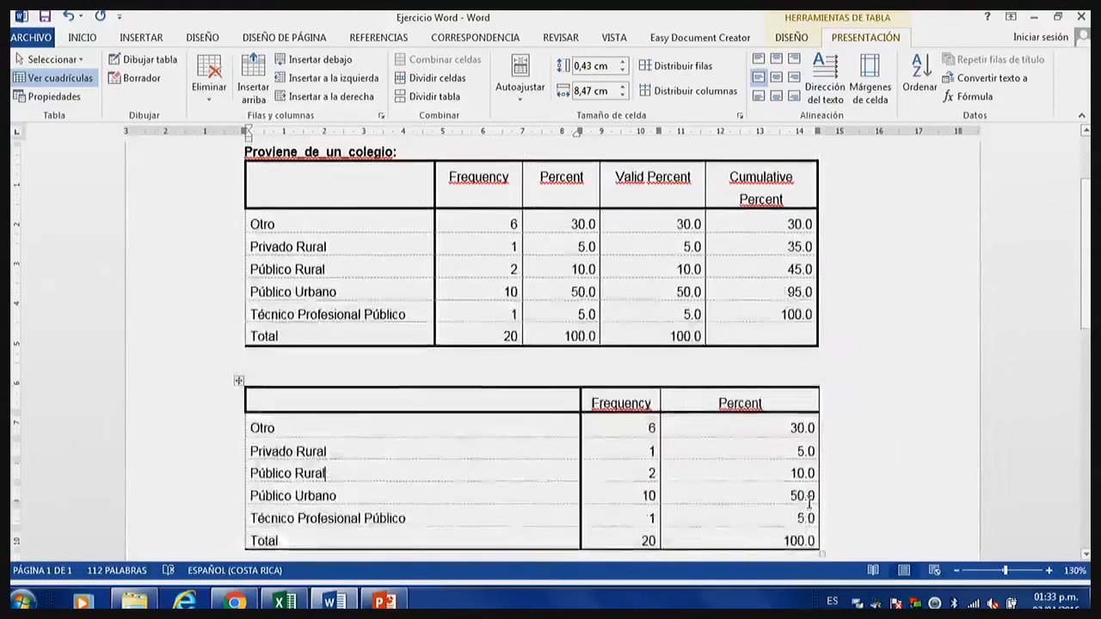
pyautogui.click(239, 380)
pyautogui.click(301, 417)
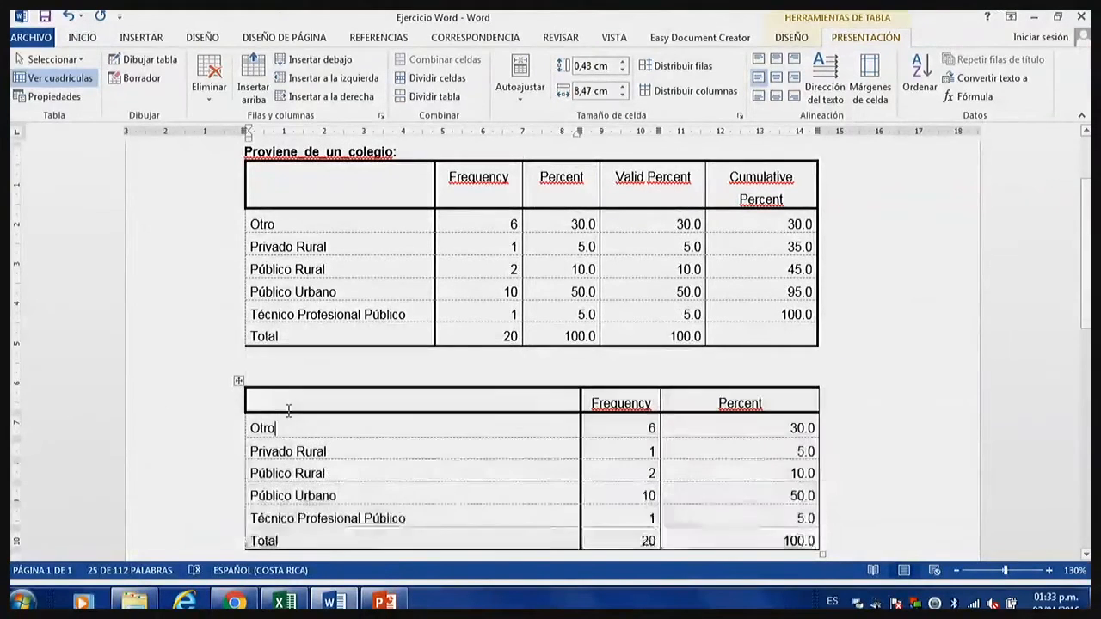
pyautogui.click(237, 382)
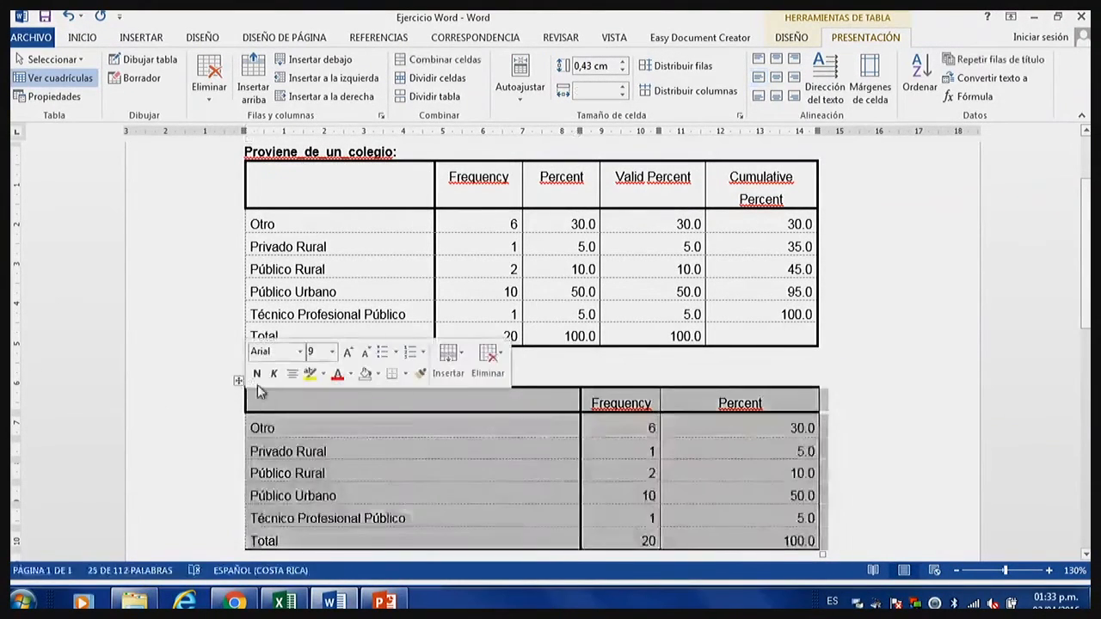
pyautogui.rightClick(396, 409)
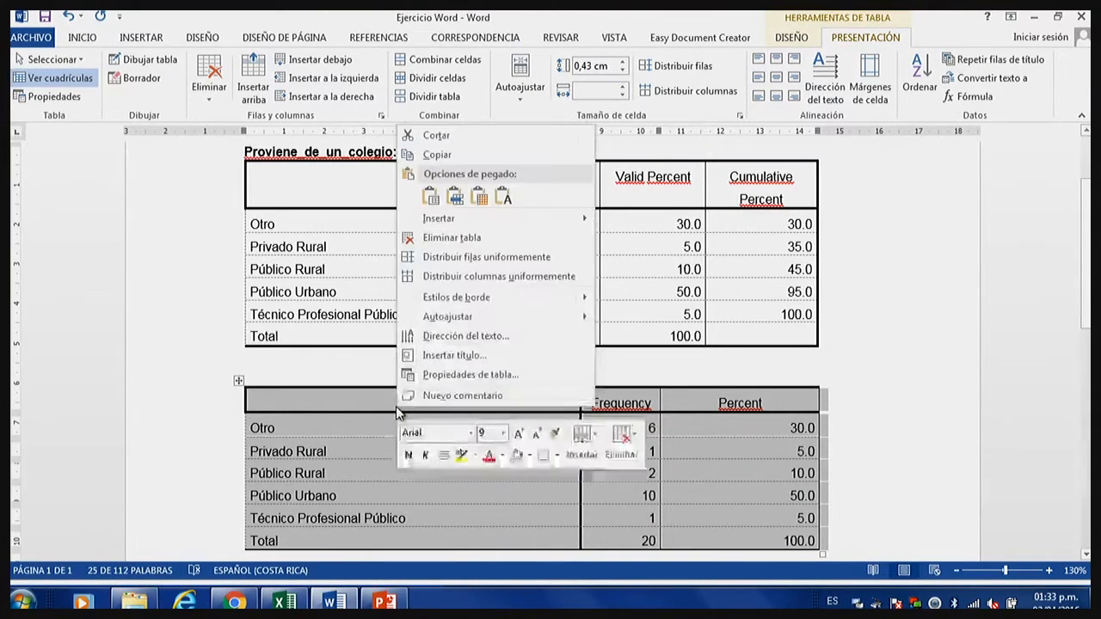
pyautogui.click(445, 376)
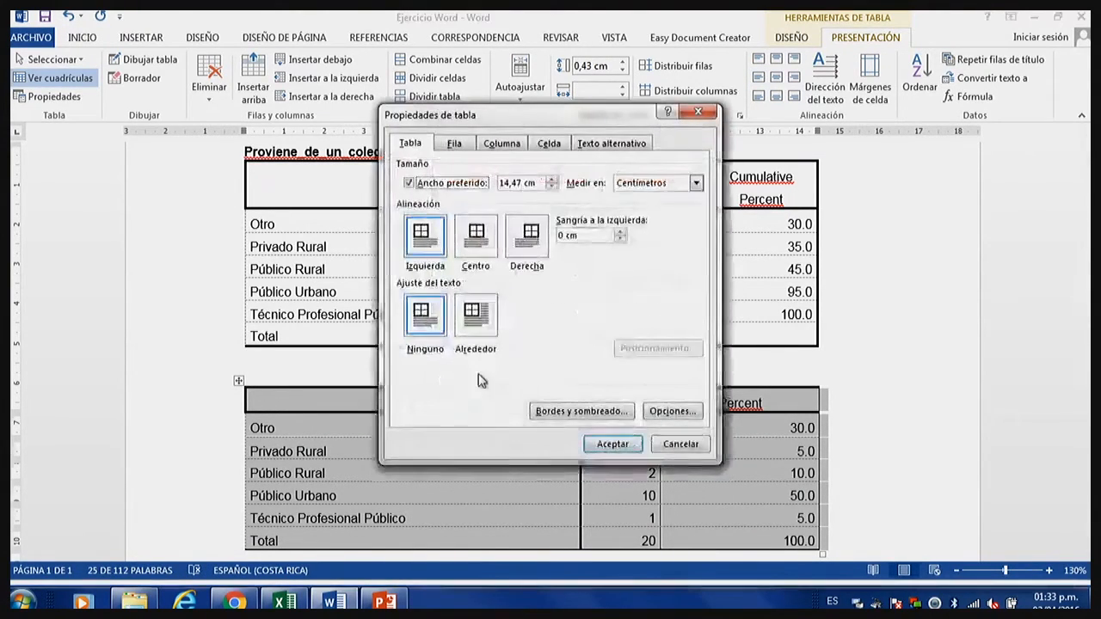
pyautogui.click(619, 413)
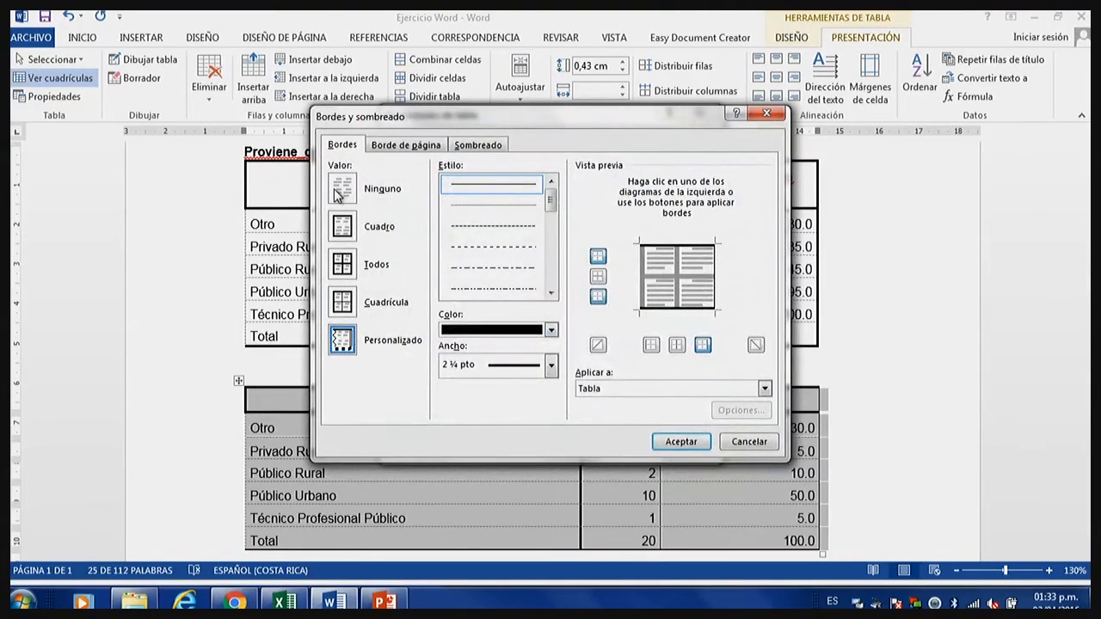
pyautogui.click(338, 189)
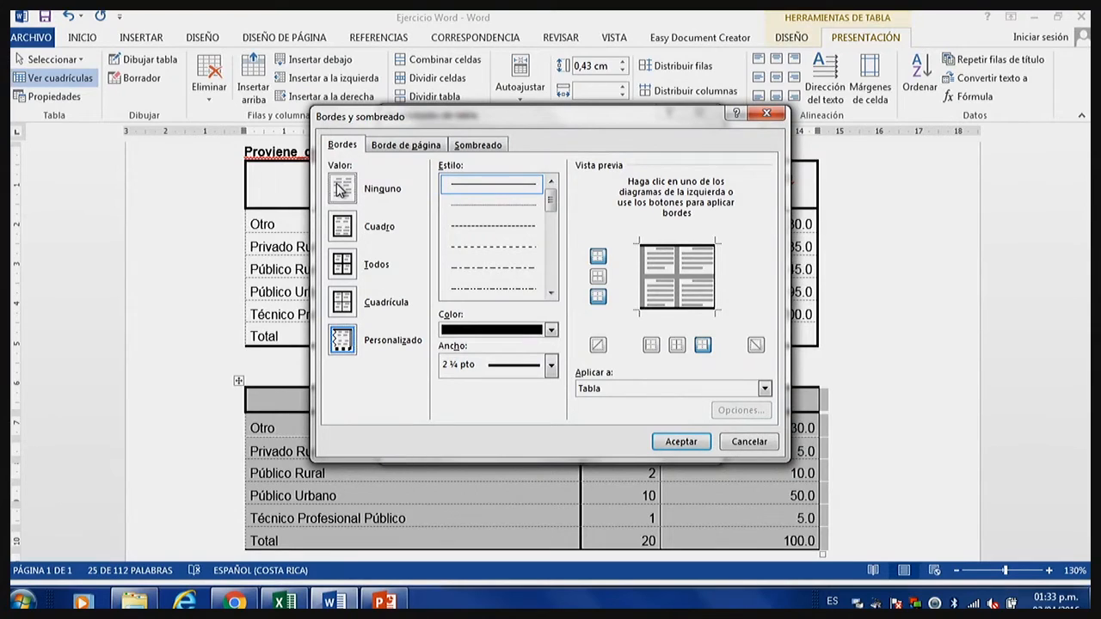
pyautogui.click(670, 443)
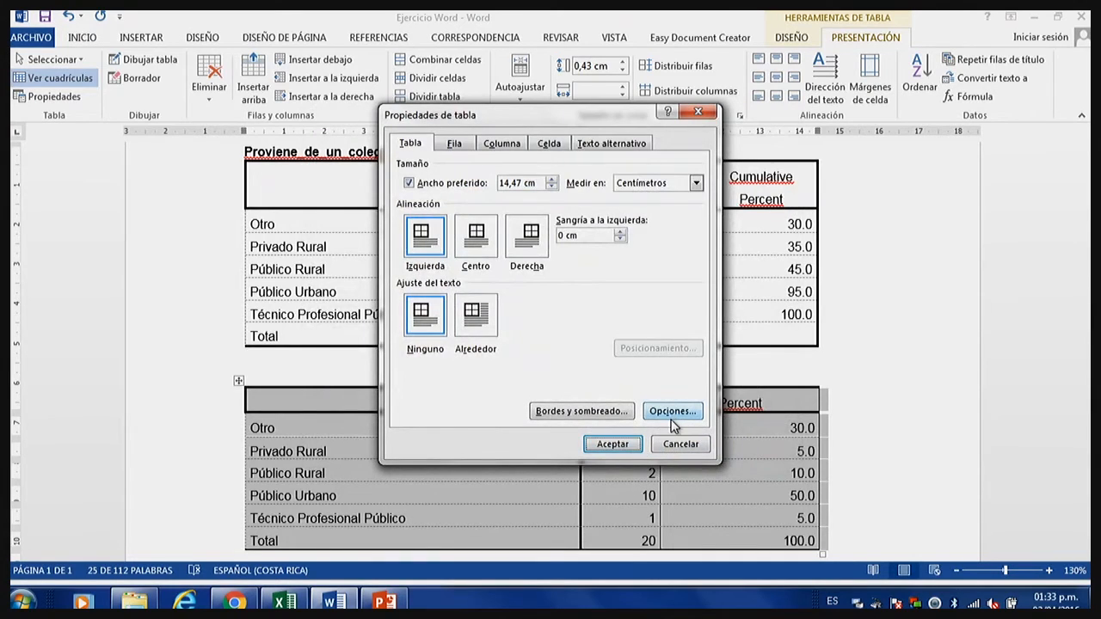
# Set the copied table's default cell margins to 0,05 cm on all four sides and apply the table properties.
pyautogui.click(672, 413)
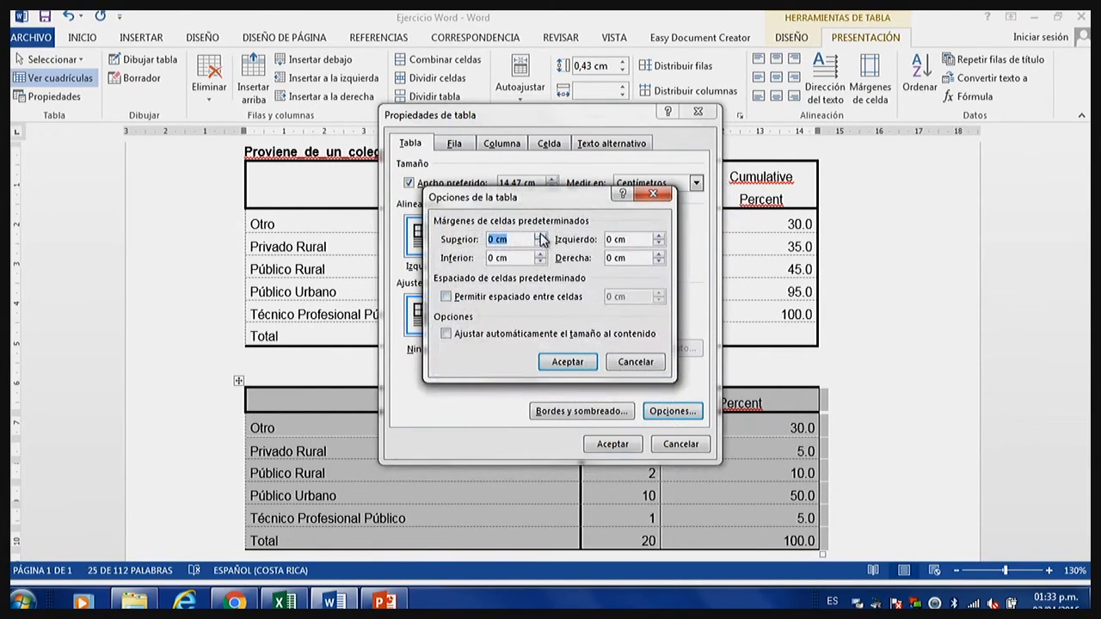
pyautogui.click(540, 238)
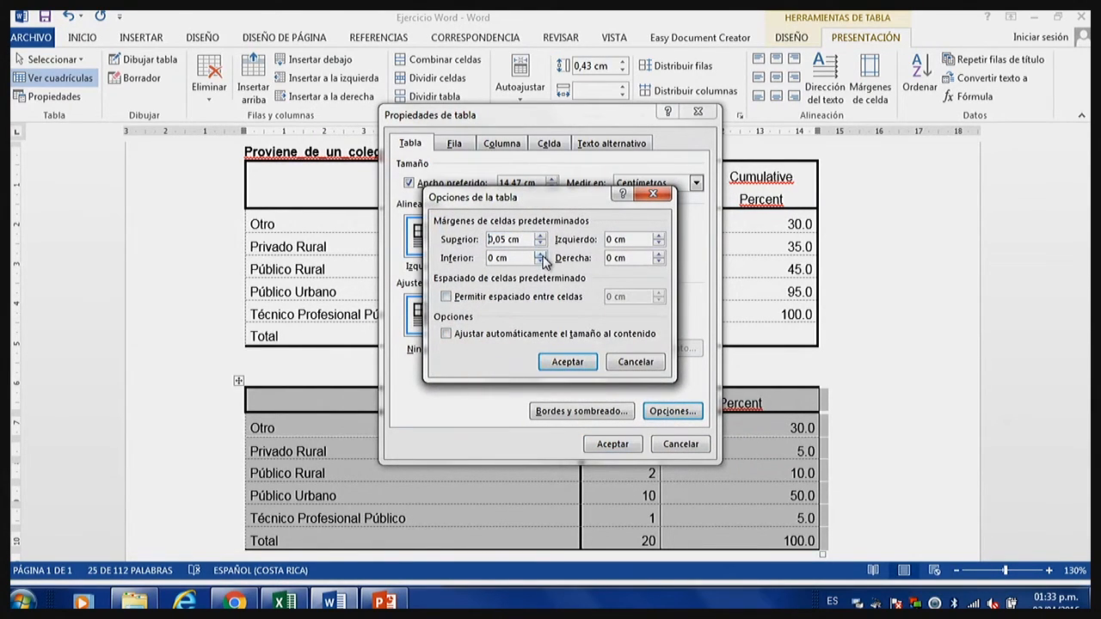
pyautogui.click(540, 254)
pyautogui.click(658, 236)
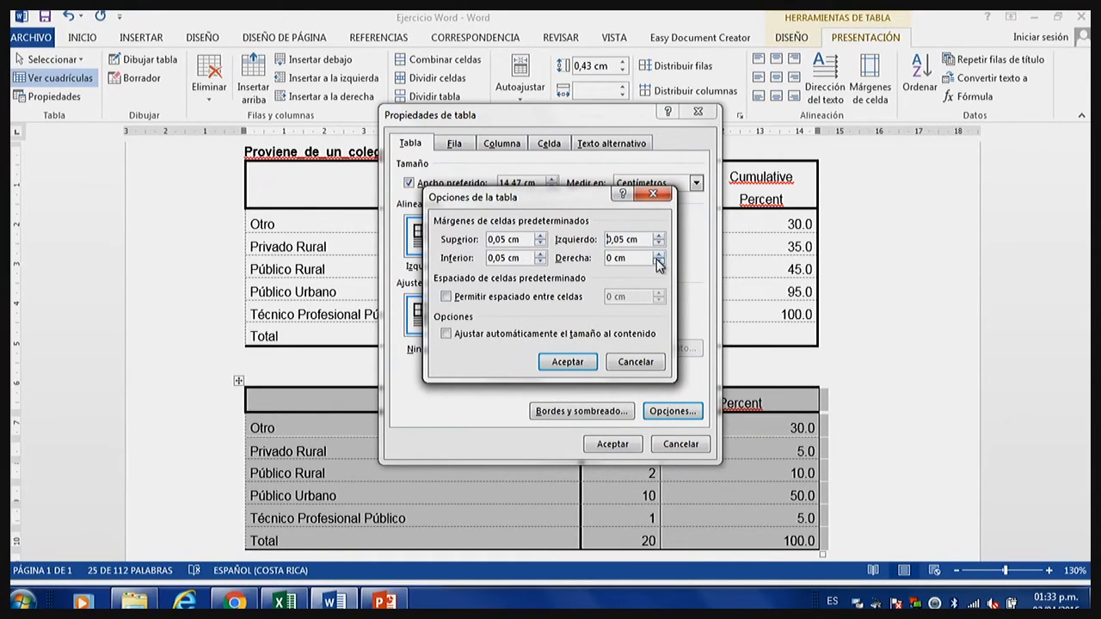
pyautogui.click(658, 255)
pyautogui.click(657, 257)
pyautogui.click(566, 362)
pyautogui.click(613, 444)
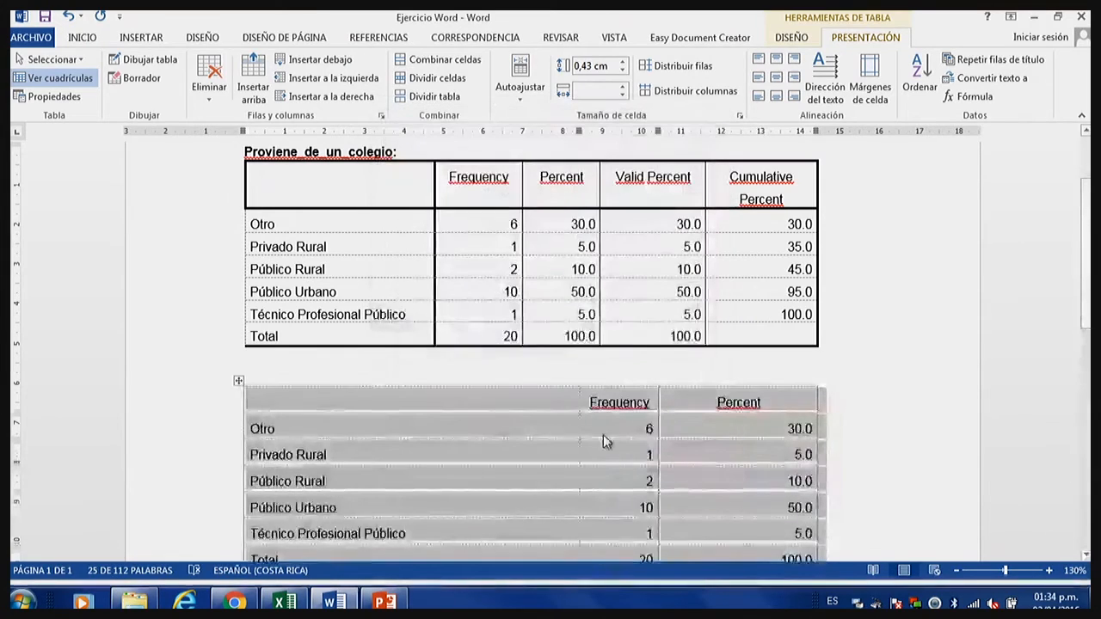
pyautogui.scroll(-2, 602, 442)
pyautogui.click(584, 436)
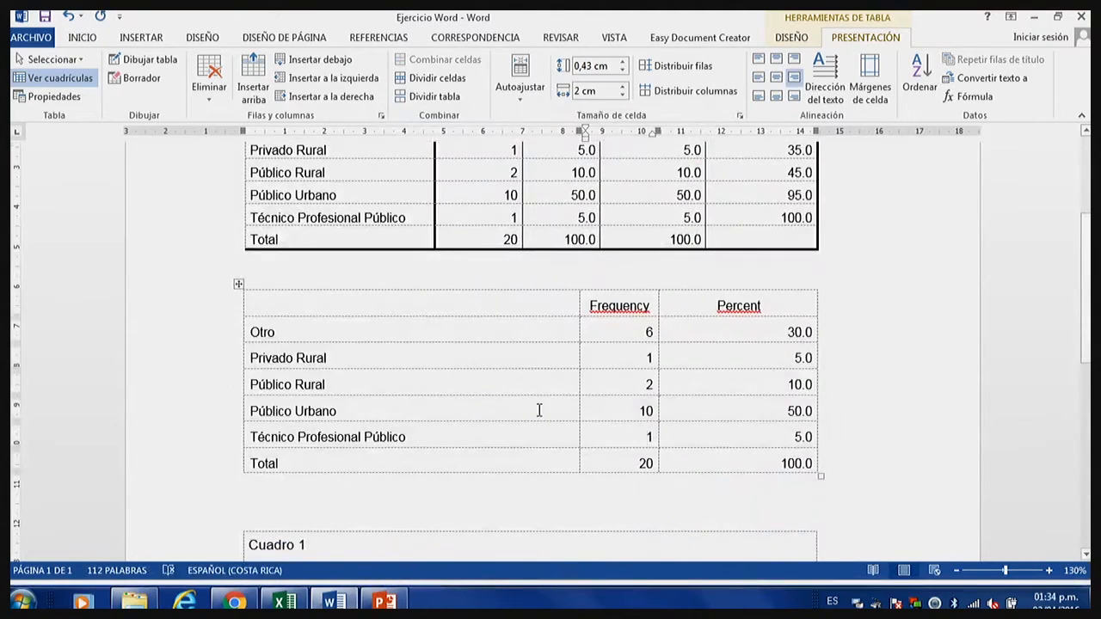
# Replace the copied table's Percent heading with "%" and its Frequency heading with "n".
pyautogui.scroll(2, 438, 335)
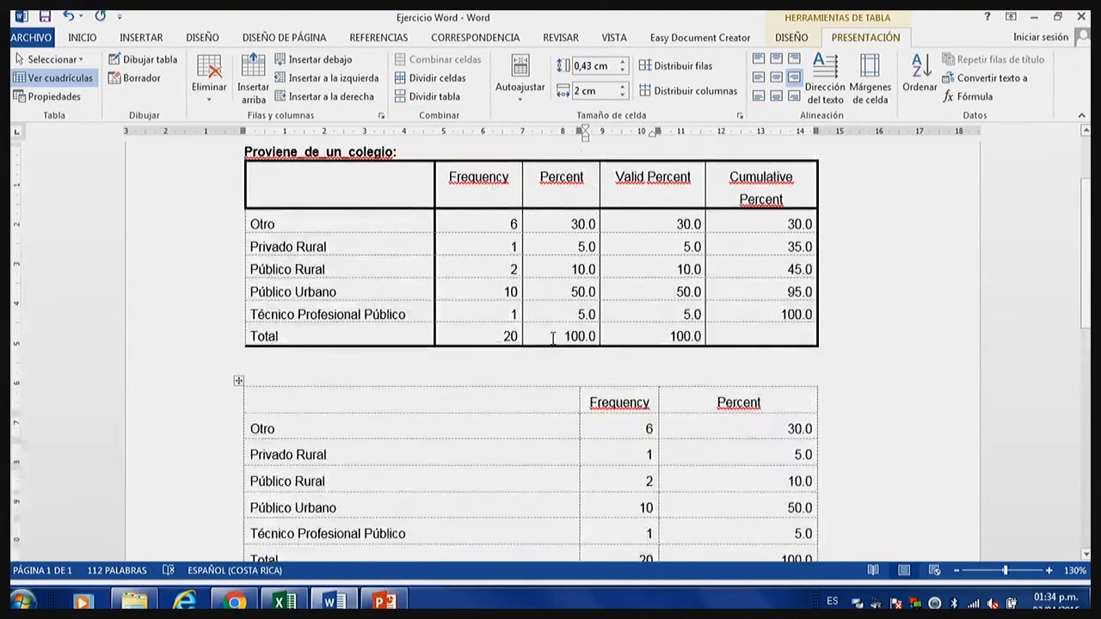
pyautogui.scroll(-1, 521, 376)
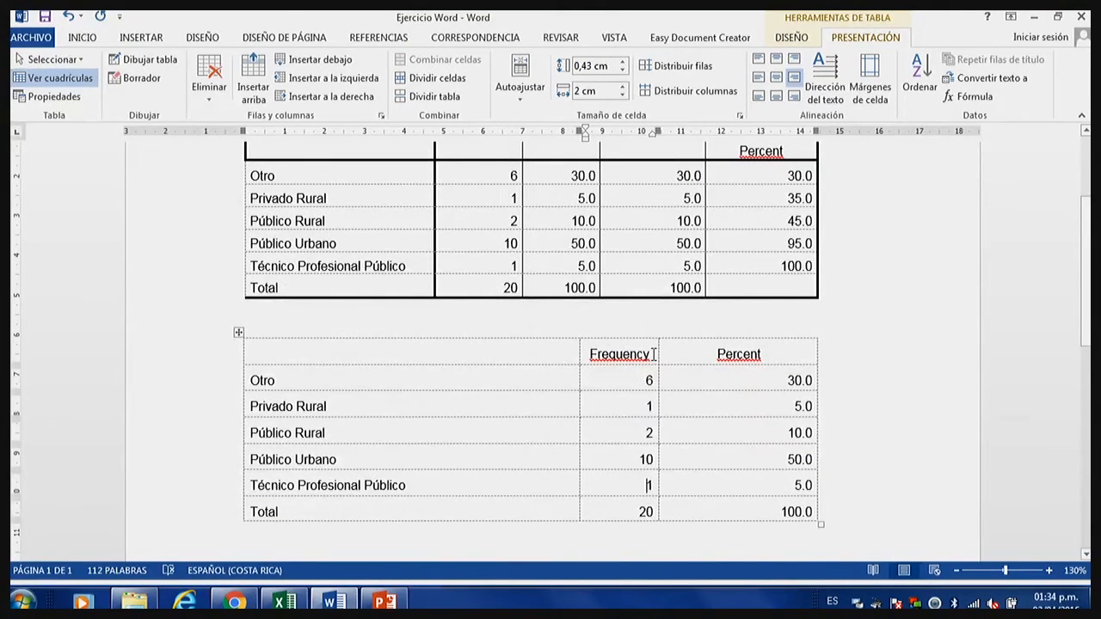
pyautogui.moveTo(596, 354); pyautogui.dragTo(649, 359)
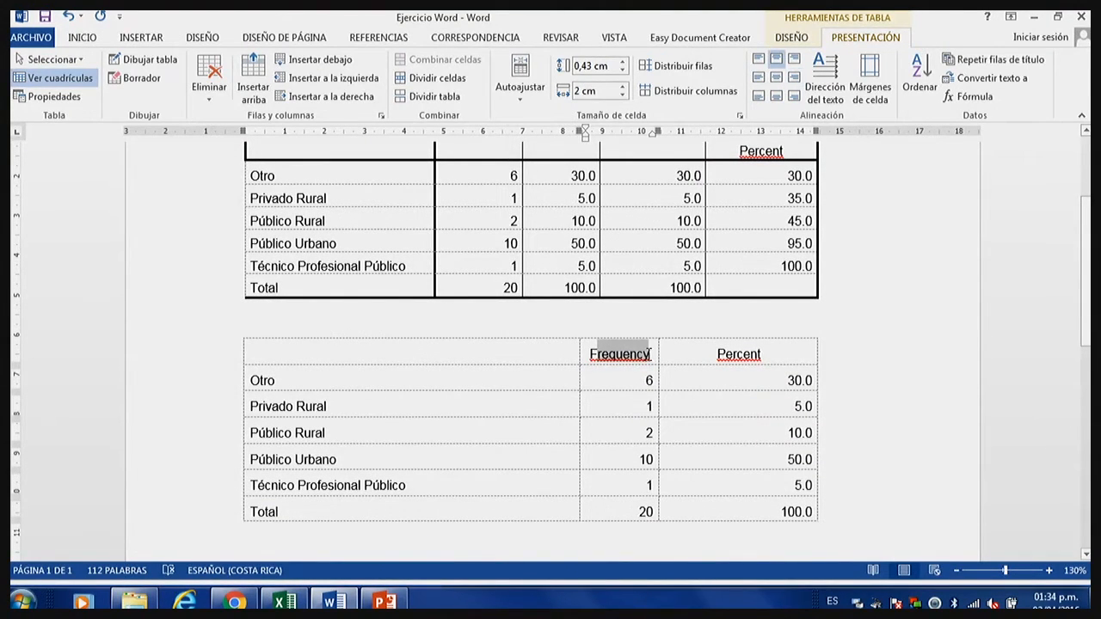
pyautogui.click(647, 362)
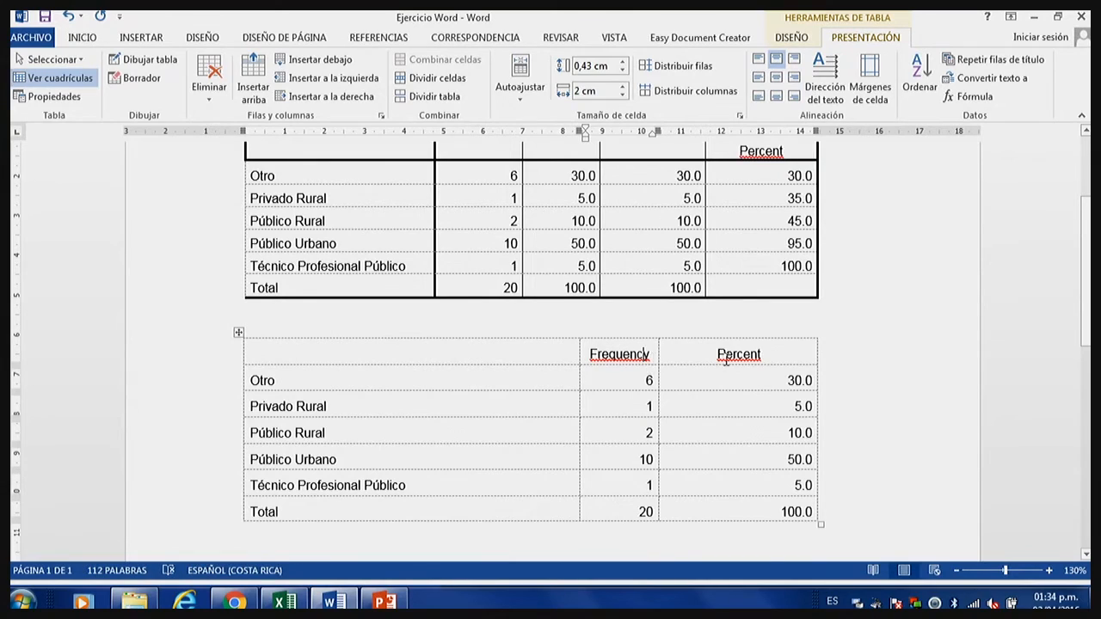
pyautogui.click(771, 354)
pyautogui.press('BackSpace')
pyautogui.press('BackSpace')
pyautogui.press('BackSpace')
pyautogui.press('BackSpace')
pyautogui.press('BackSpace')
pyautogui.press('BackSpace')
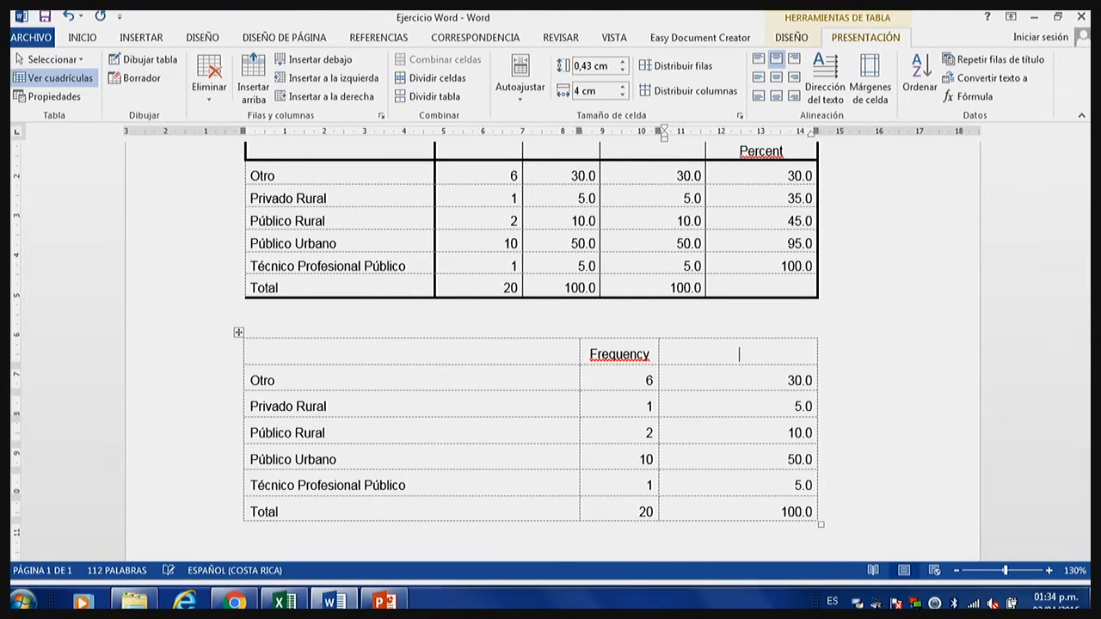
pyautogui.write('%')
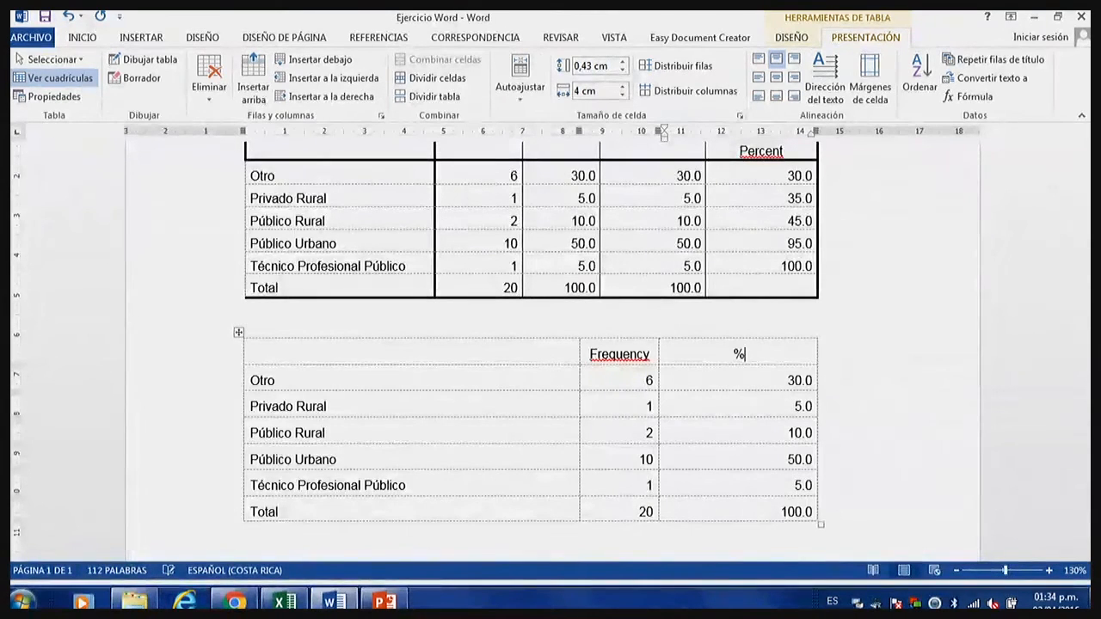
pyautogui.moveTo(658, 353); pyautogui.dragTo(586, 356)
pyautogui.write('n')
pyautogui.press('BackSpace')
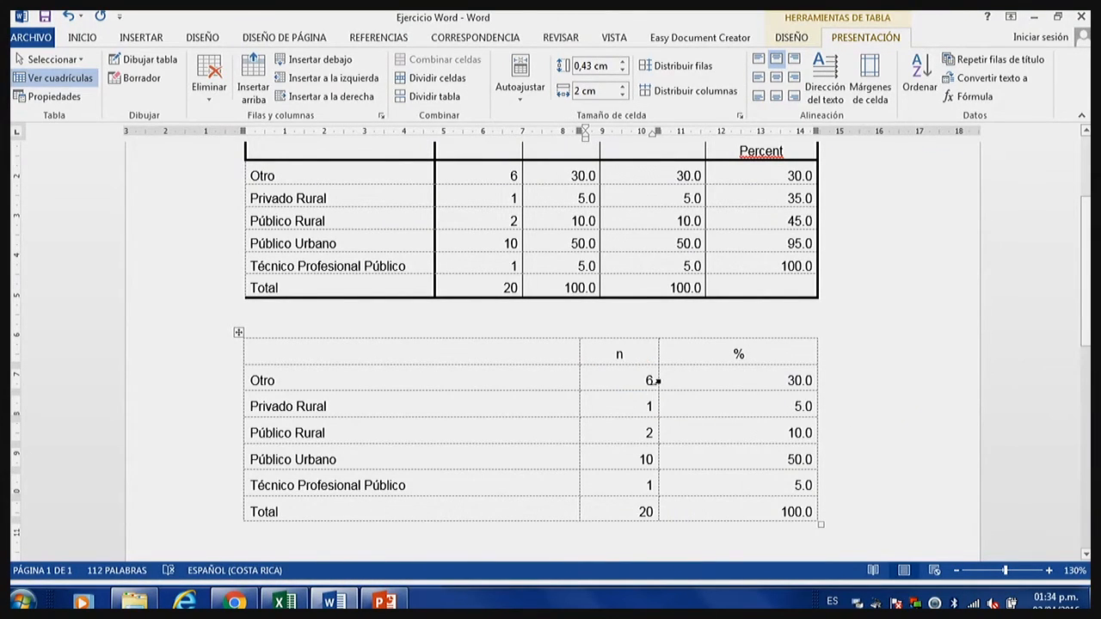
# Insert an empty row above the n and % heading row of the copied table.
pyautogui.click(506, 352)
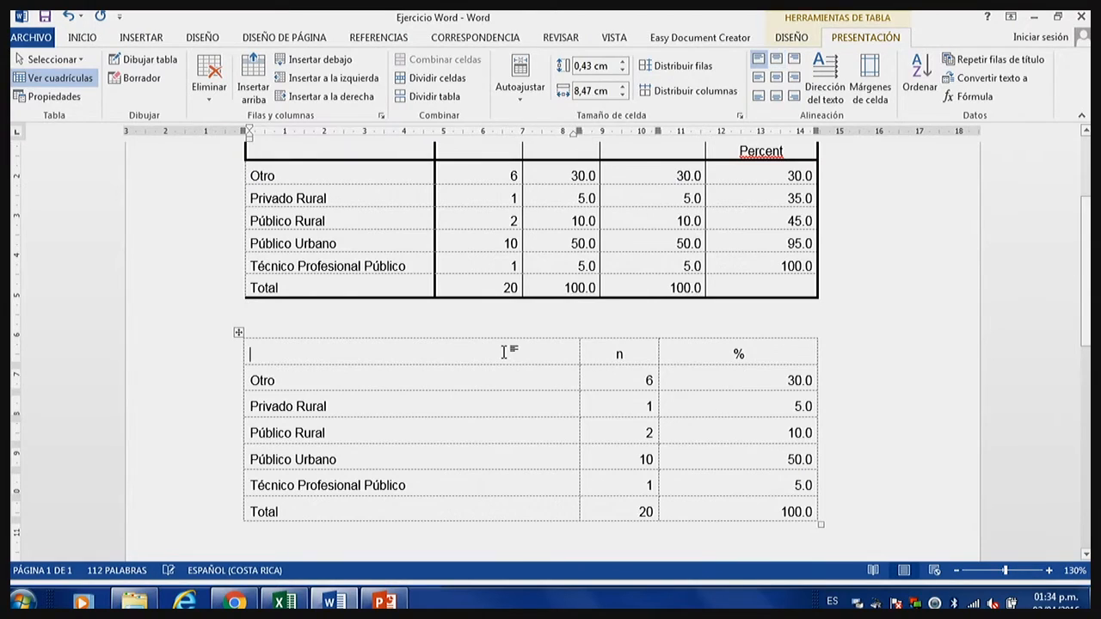
pyautogui.rightClick(505, 354)
pyautogui.moveTo(554, 204)
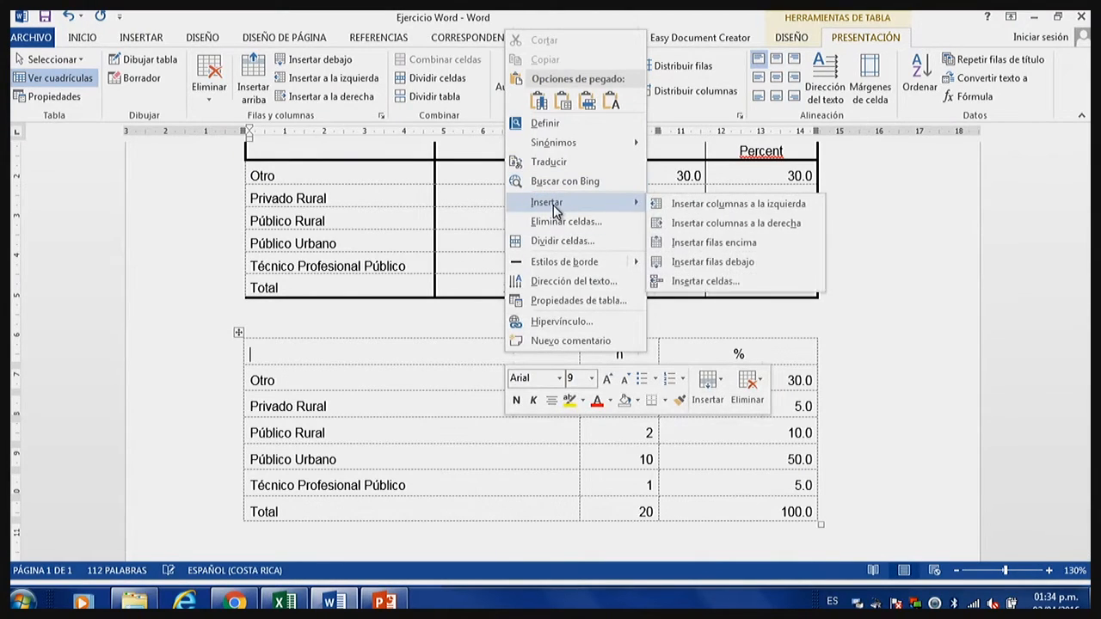
pyautogui.click(691, 246)
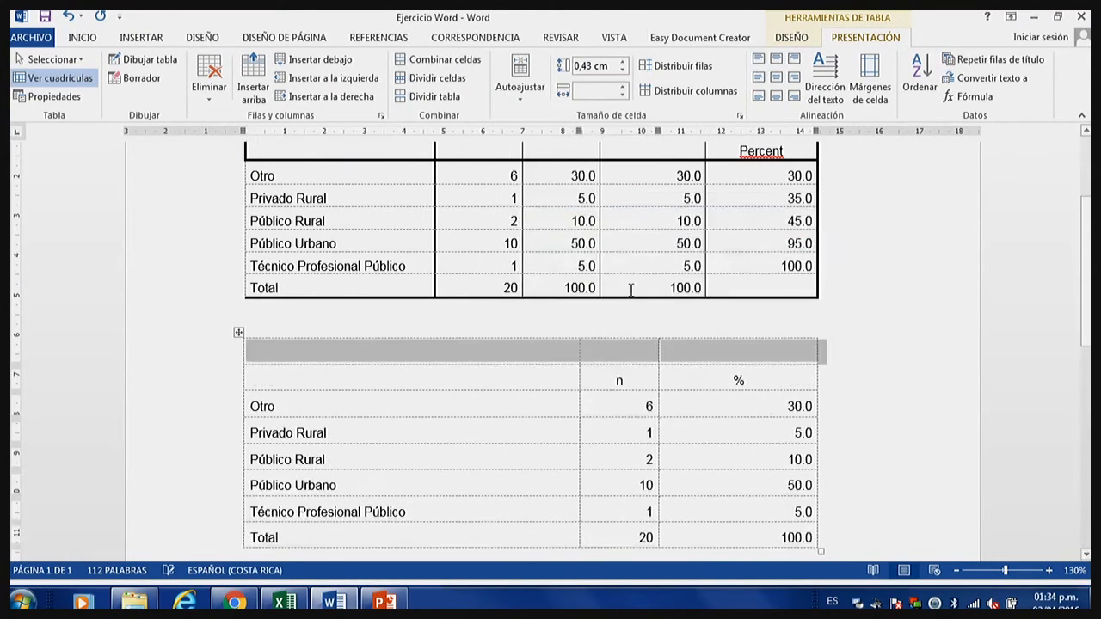
pyautogui.click(612, 359)
# Insert an empty row below the Total row of the copied table.
pyautogui.scroll(-1, 516, 506)
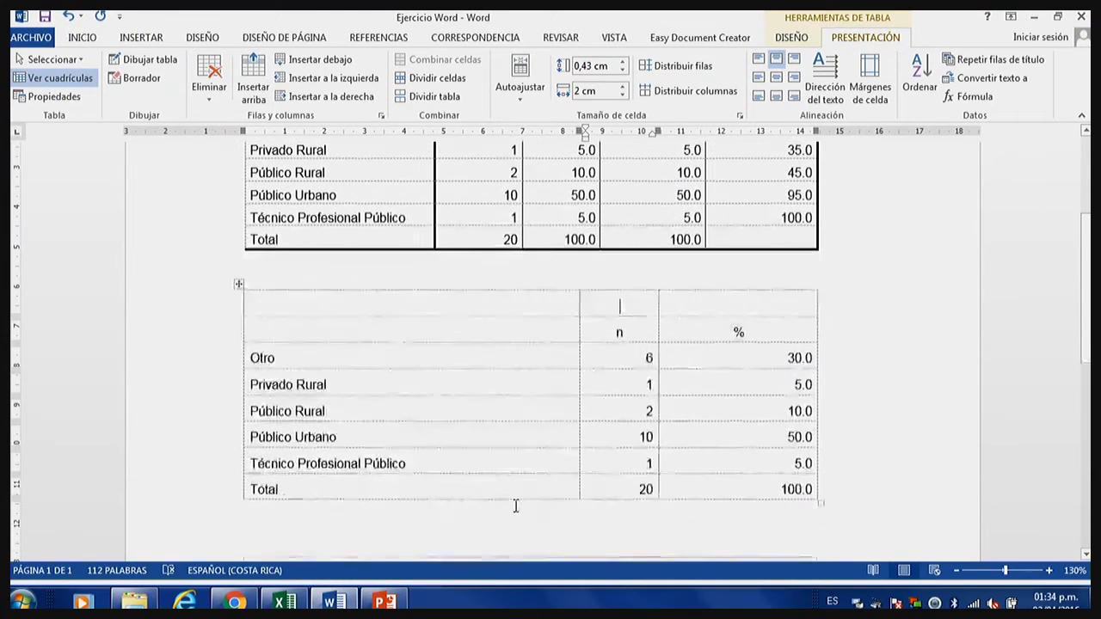
pyautogui.click(519, 484)
pyautogui.rightClick(516, 484)
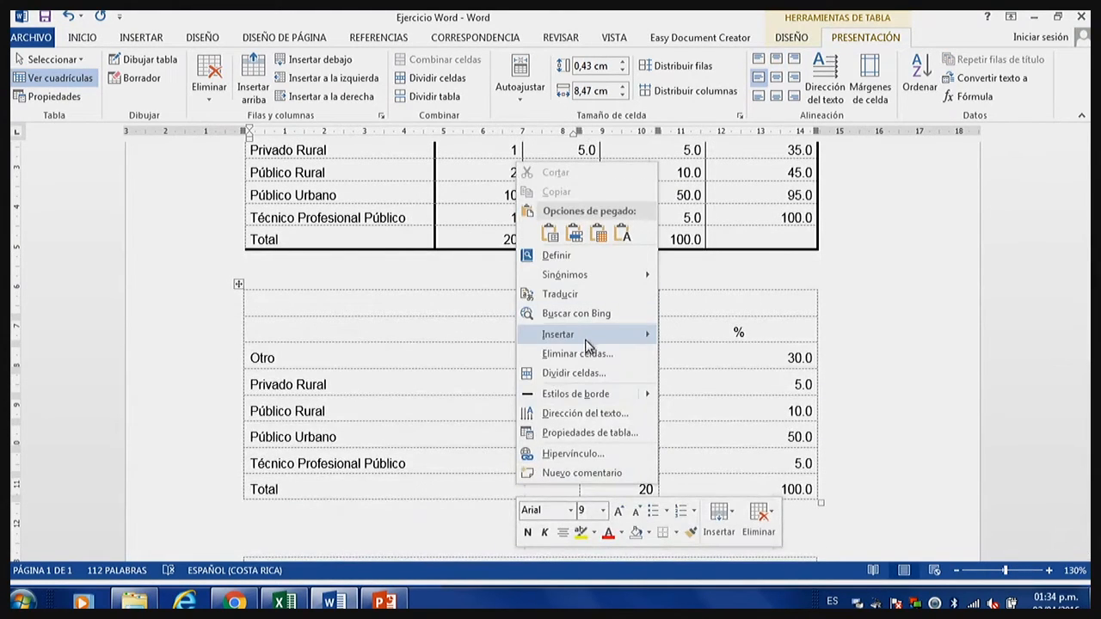
pyautogui.moveTo(594, 344)
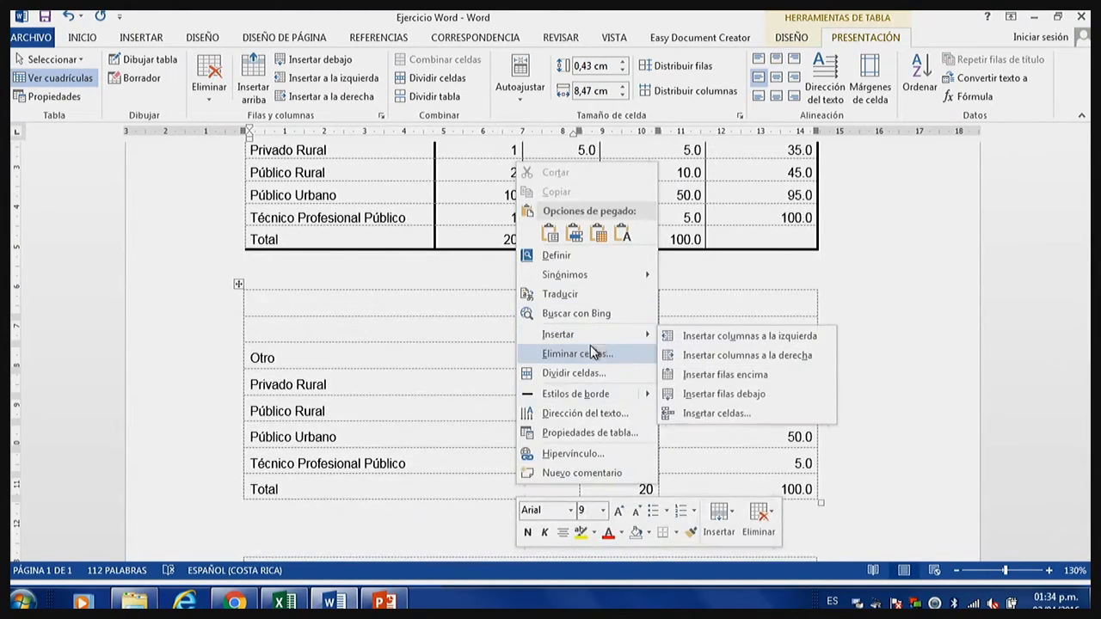
pyautogui.click(695, 396)
# Distribute the n and % columns of the copied table evenly, across all of its rows.
pyautogui.scroll(1, 625, 412)
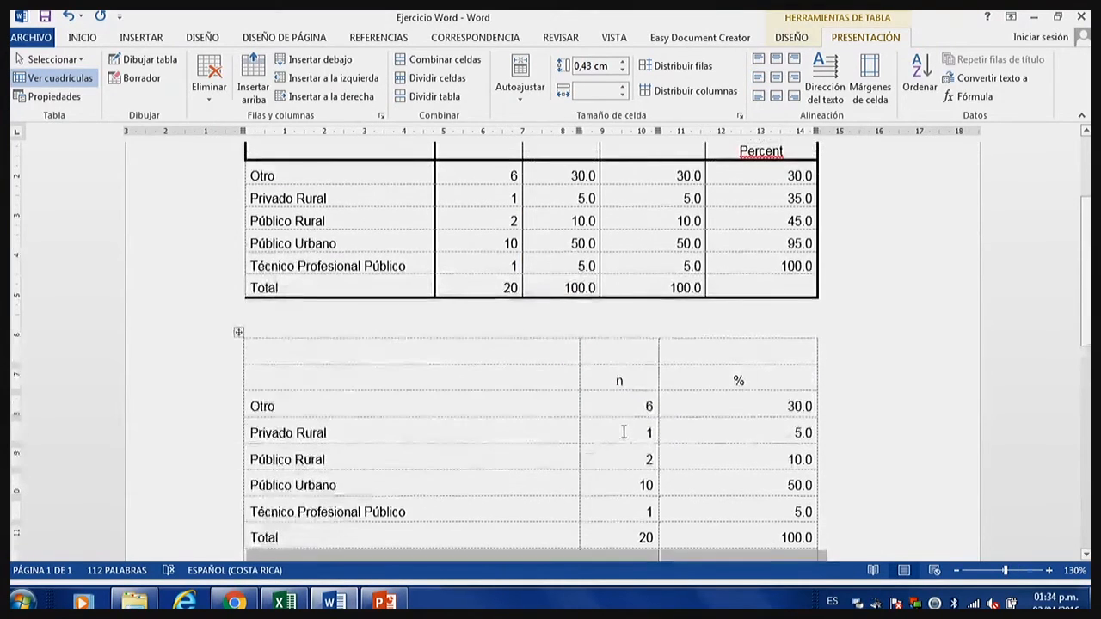
pyautogui.scroll(-1, 617, 430)
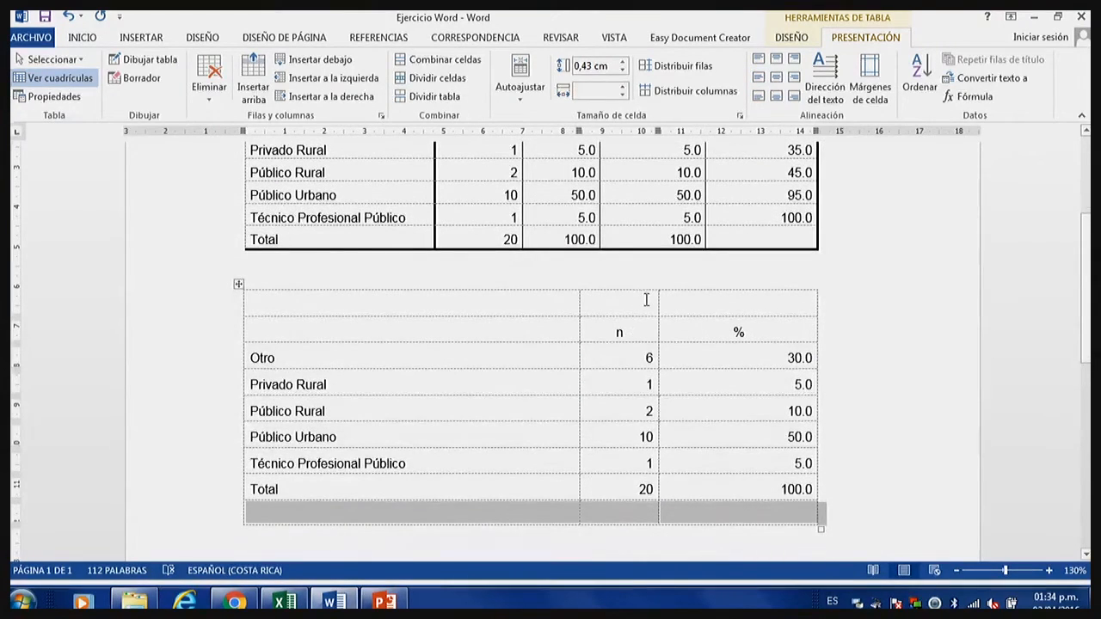
pyautogui.moveTo(646, 301); pyautogui.dragTo(740, 525)
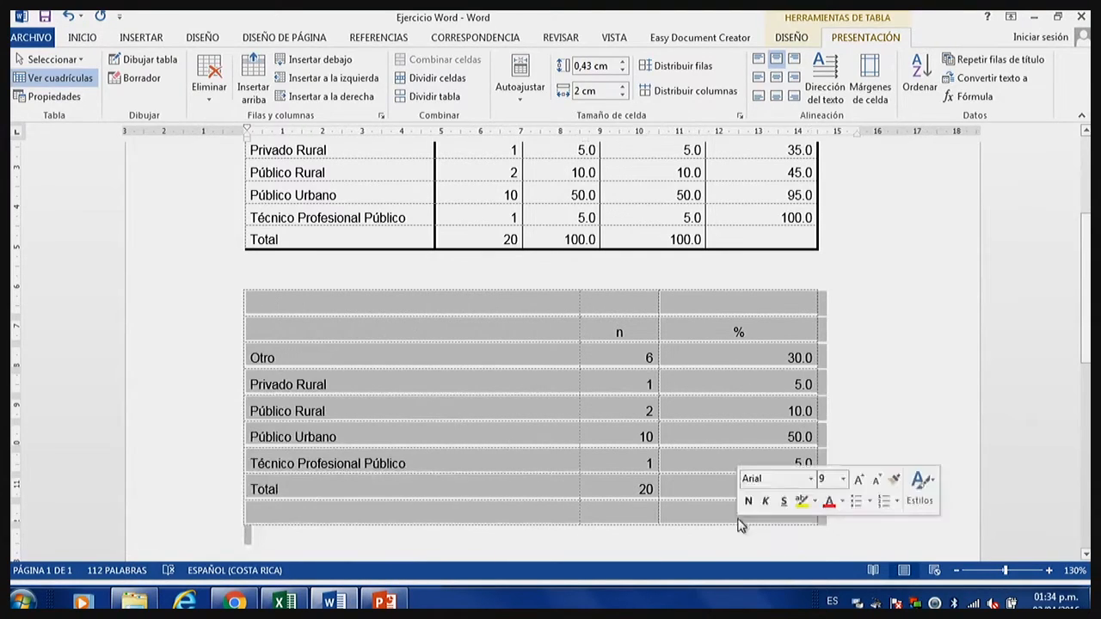
pyautogui.click(706, 304)
pyautogui.moveTo(657, 306); pyautogui.dragTo(737, 523)
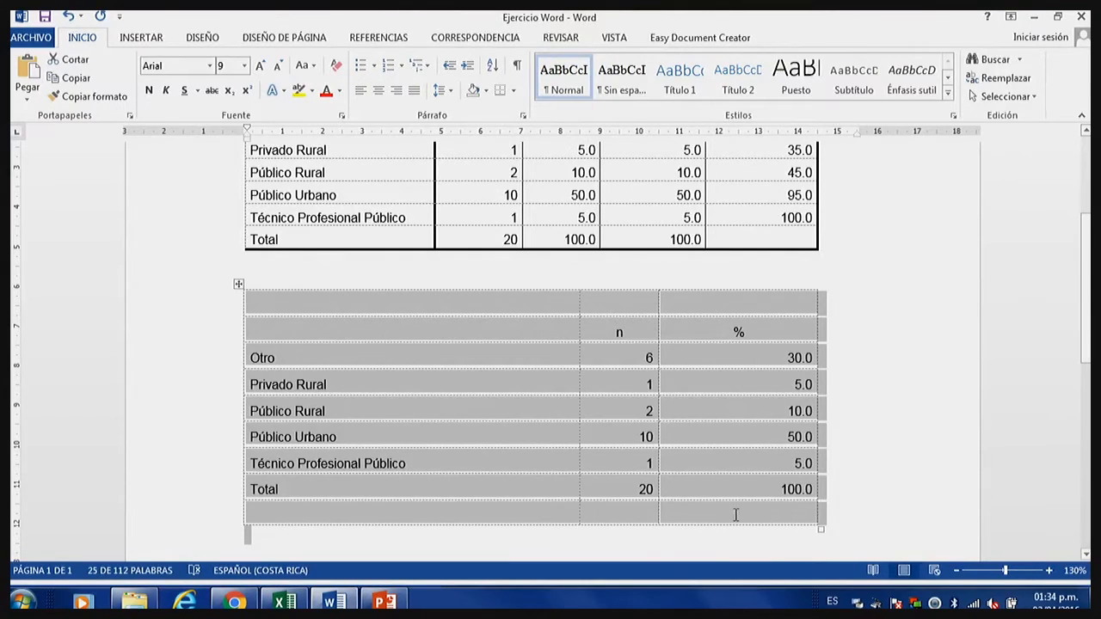
pyautogui.click(731, 513)
pyautogui.moveTo(729, 501); pyautogui.dragTo(636, 304)
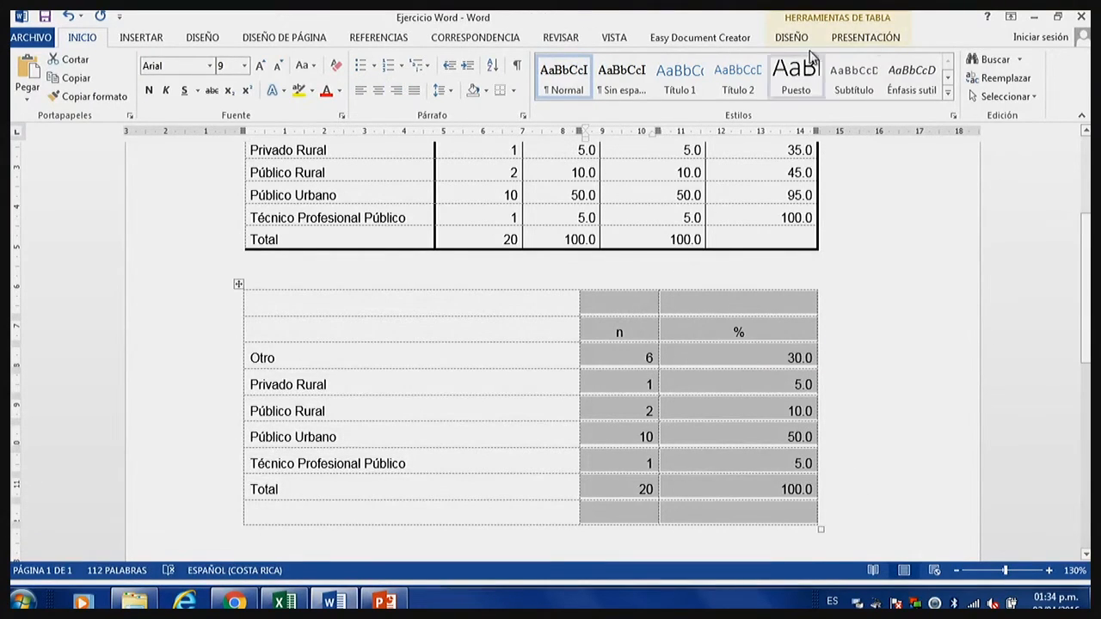
pyautogui.click(874, 39)
pyautogui.click(677, 100)
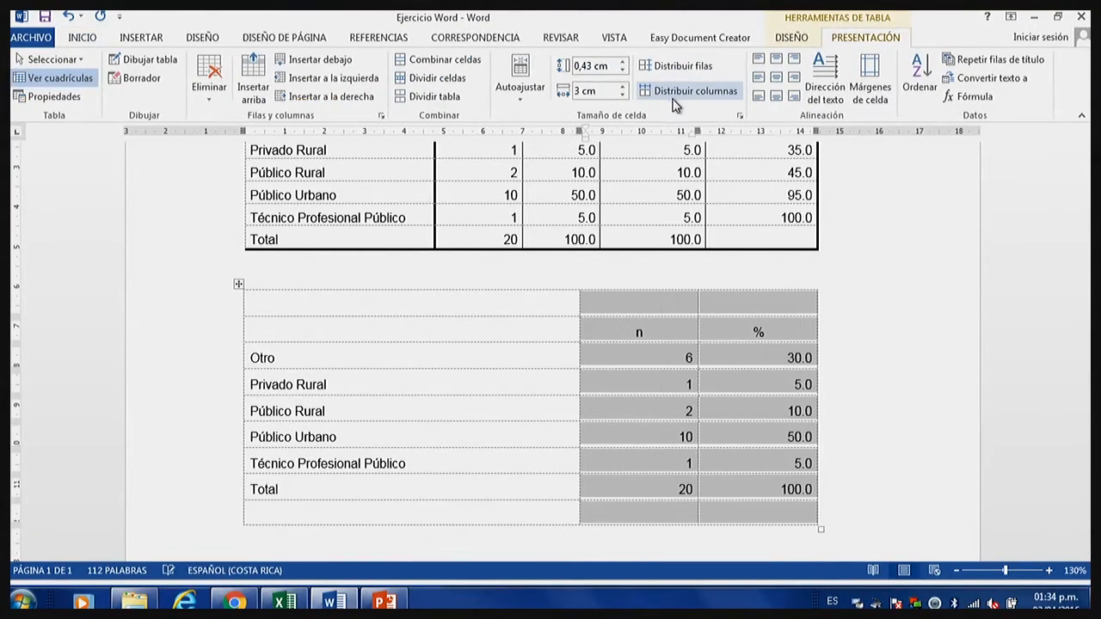
pyautogui.click(700, 356)
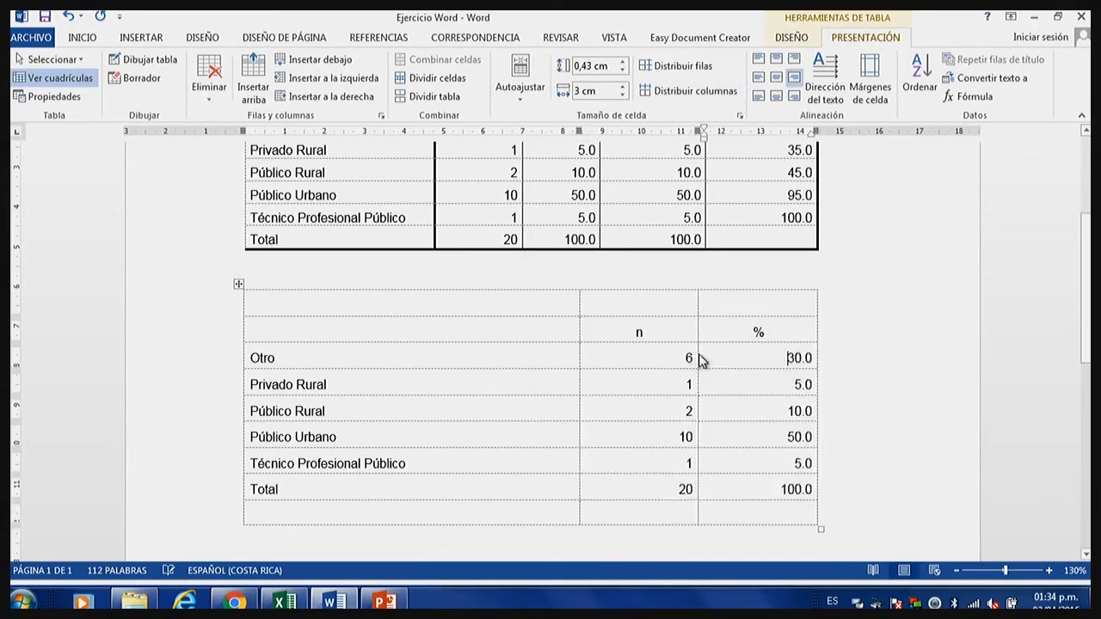
# Center the contents of the copied table's n and % columns, from the heading row through the Total row.
pyautogui.click(663, 325)
pyautogui.moveTo(678, 343)
pyautogui.mouseDown()
pyautogui.moveTo(757, 508)
pyautogui.moveTo(762, 491)
pyautogui.mouseUp()
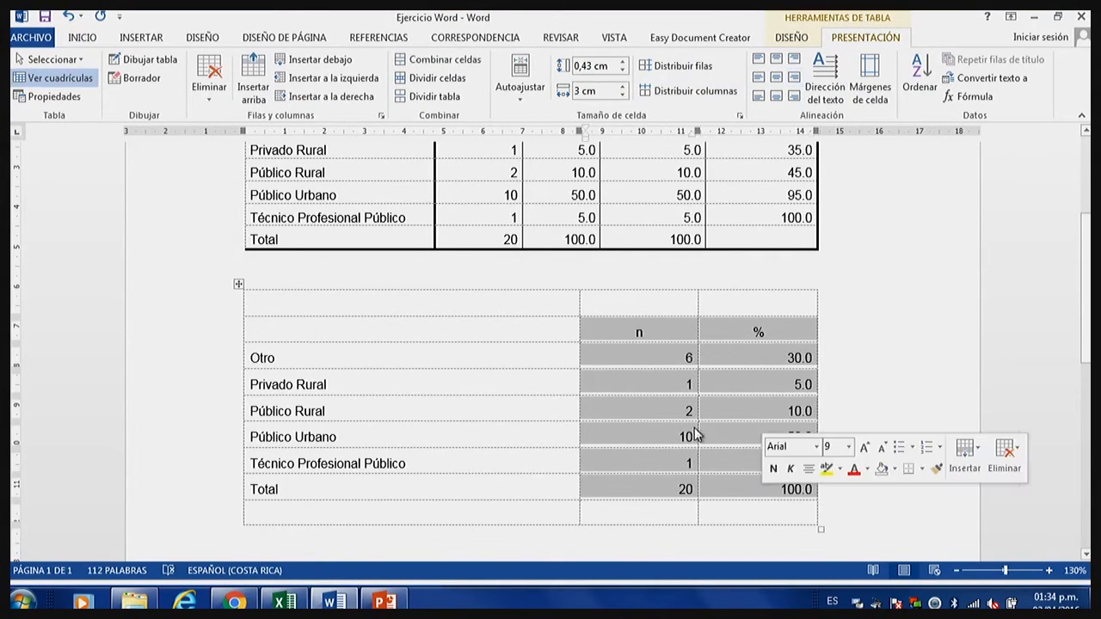
pyautogui.click(82, 37)
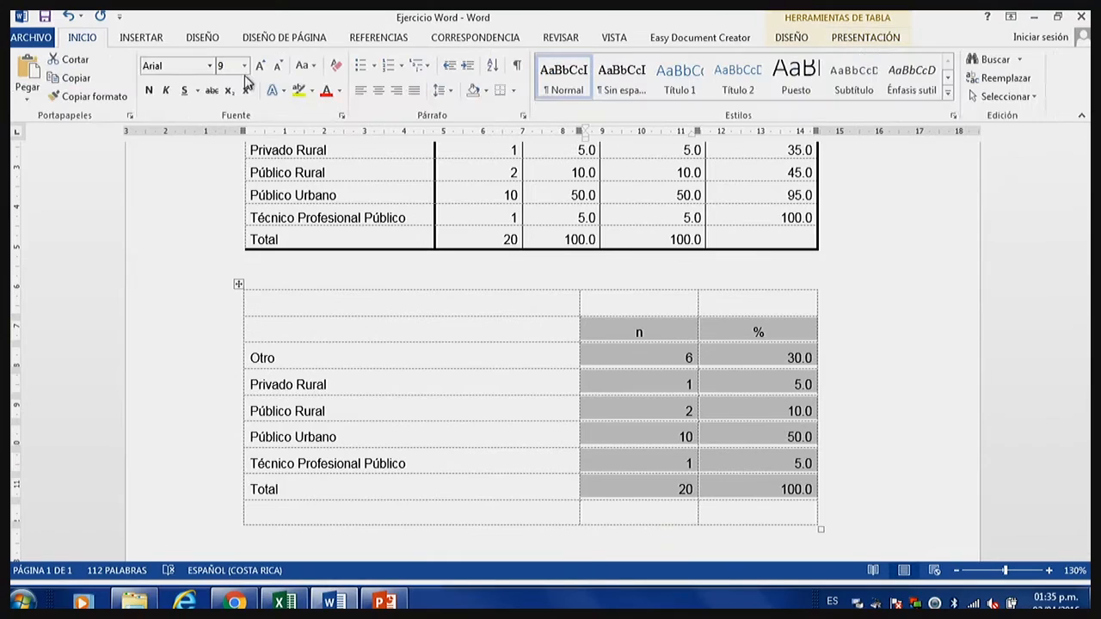
pyautogui.click(380, 91)
pyautogui.click(707, 418)
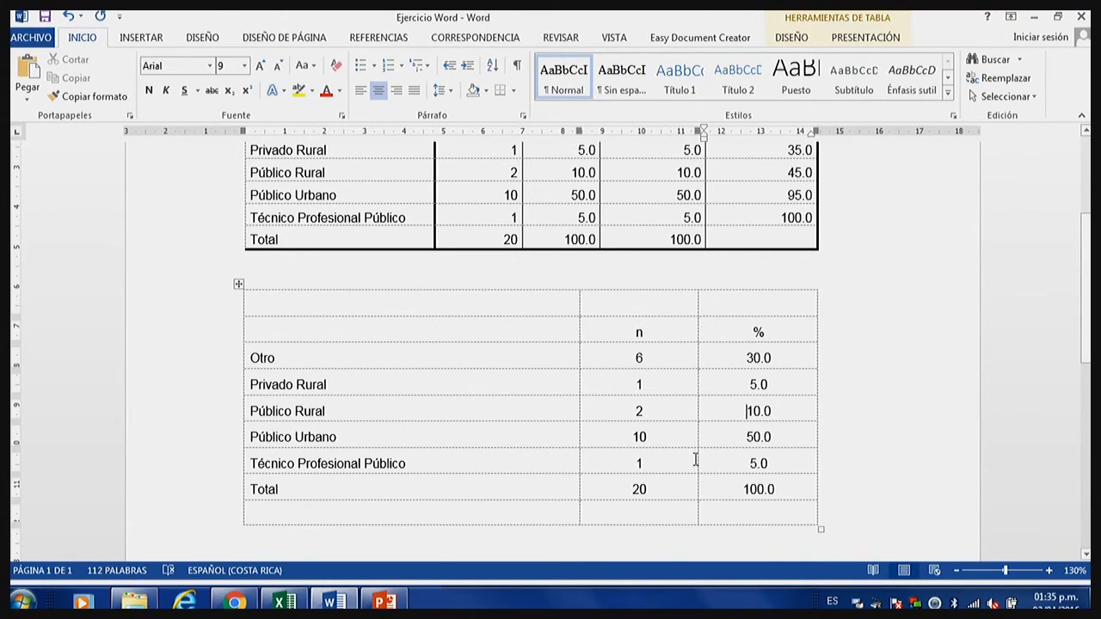
# Remove the decimals from the copied table's % values so they read 30, 5, 10, 50, 5 and 100.
pyautogui.click(782, 360)
pyautogui.press('BackSpace')
pyautogui.press('BackSpace')
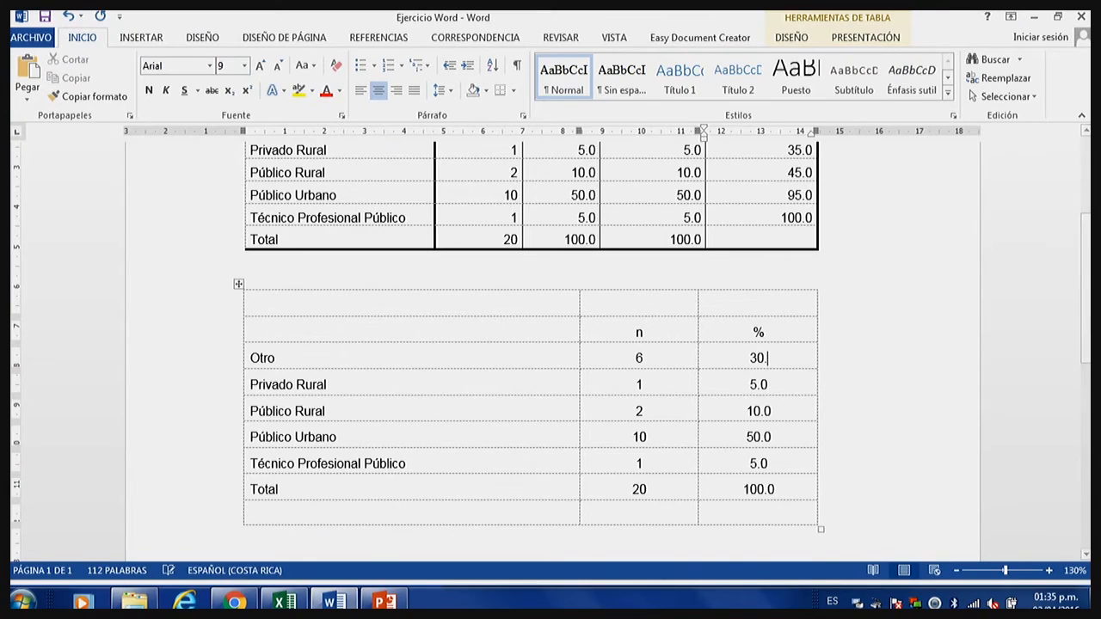
pyautogui.press('Down')
pyautogui.press('BackSpace')
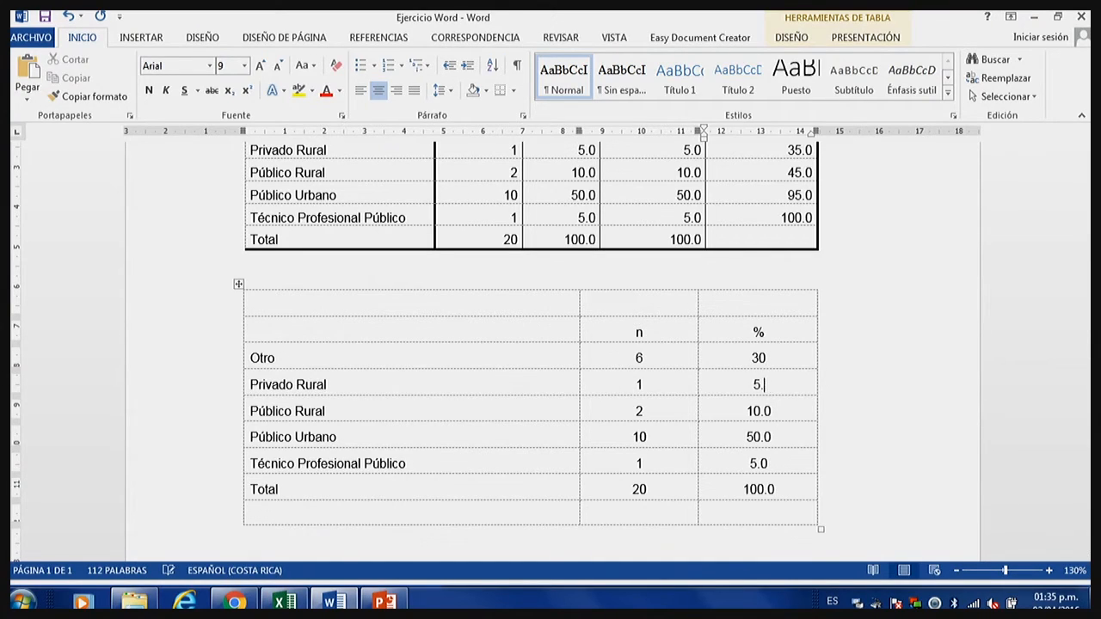
pyautogui.press('Down')
pyautogui.press('BackSpace')
pyautogui.press('BackSpace')
pyautogui.press('Down')
pyautogui.press('BackSpace')
pyautogui.press('BackSpace')
pyautogui.press('Down')
pyautogui.press('BackSpace')
pyautogui.press('Down')
pyautogui.press('Delete')
pyautogui.press('BackSpace')
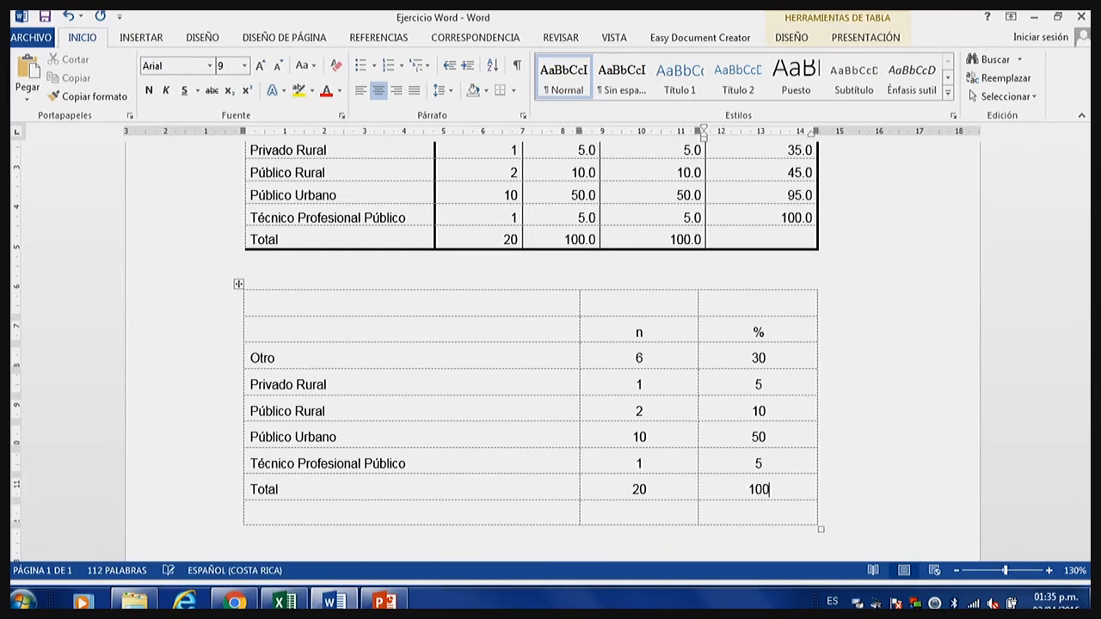
pyautogui.click(667, 500)
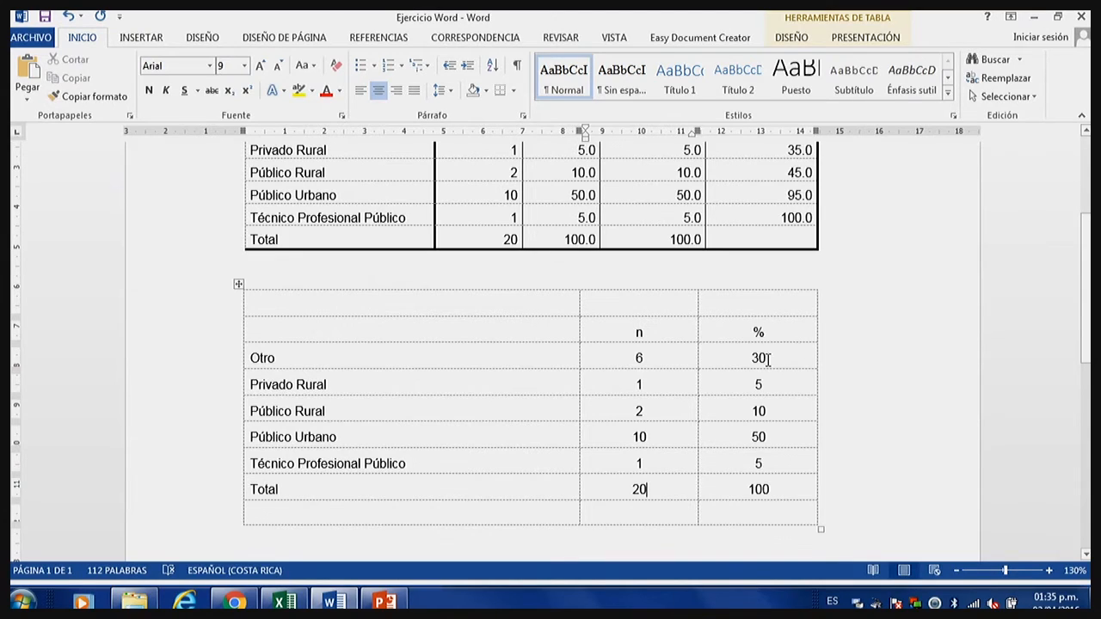
# Sort the copied table's category rows, excluding Total, by the % column (Columna 3) as numeric values in descending order.
pyautogui.moveTo(776, 368); pyautogui.dragTo(787, 469)
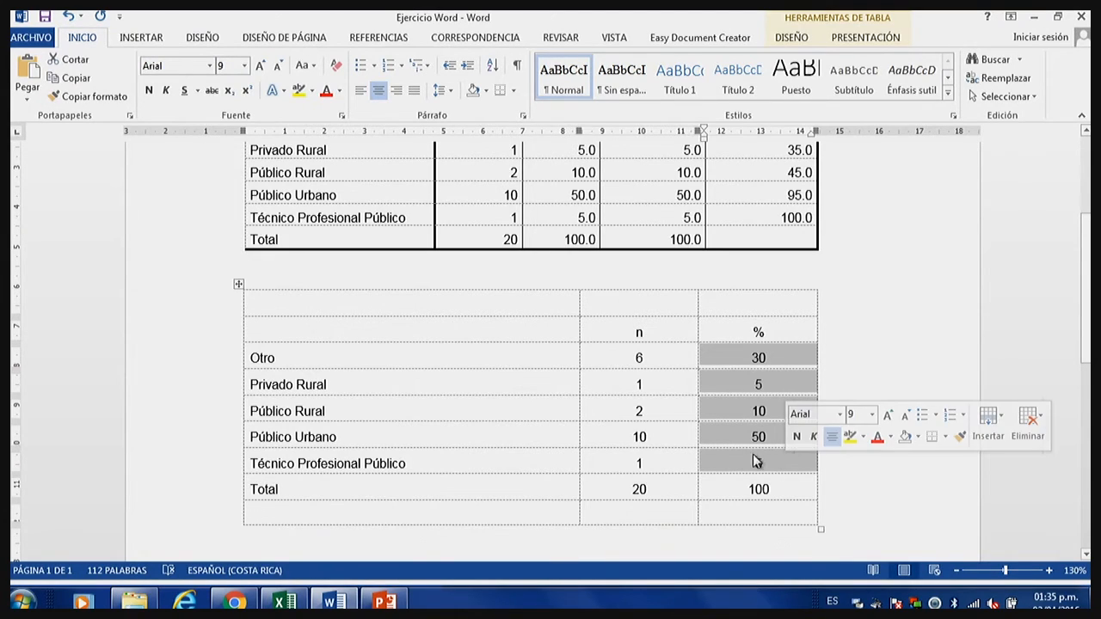
pyautogui.click(770, 358)
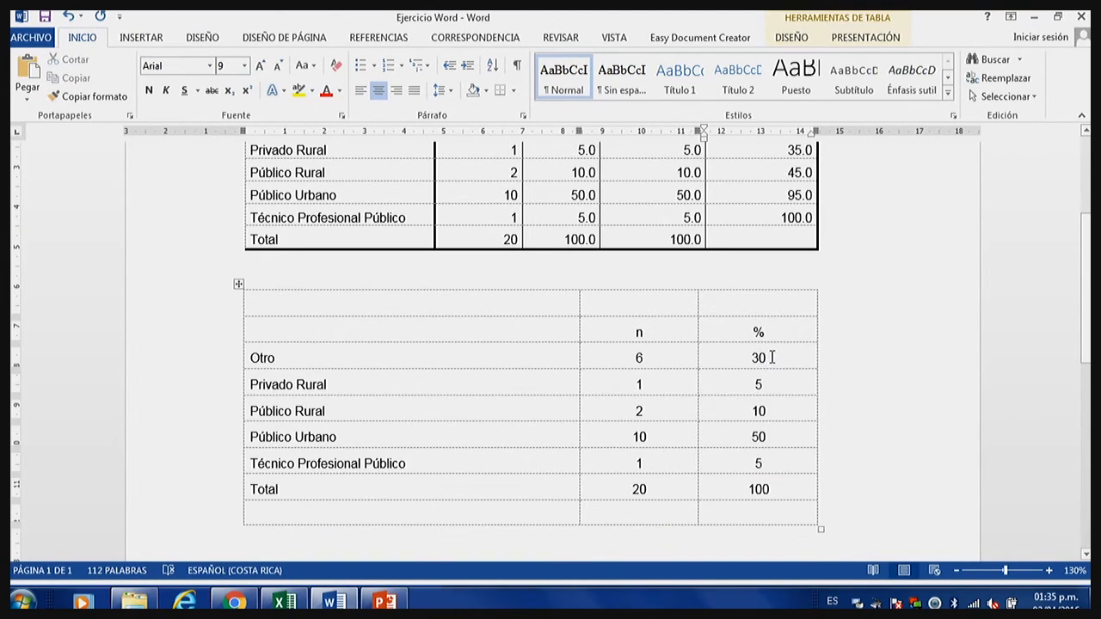
pyautogui.moveTo(773, 358); pyautogui.dragTo(792, 469)
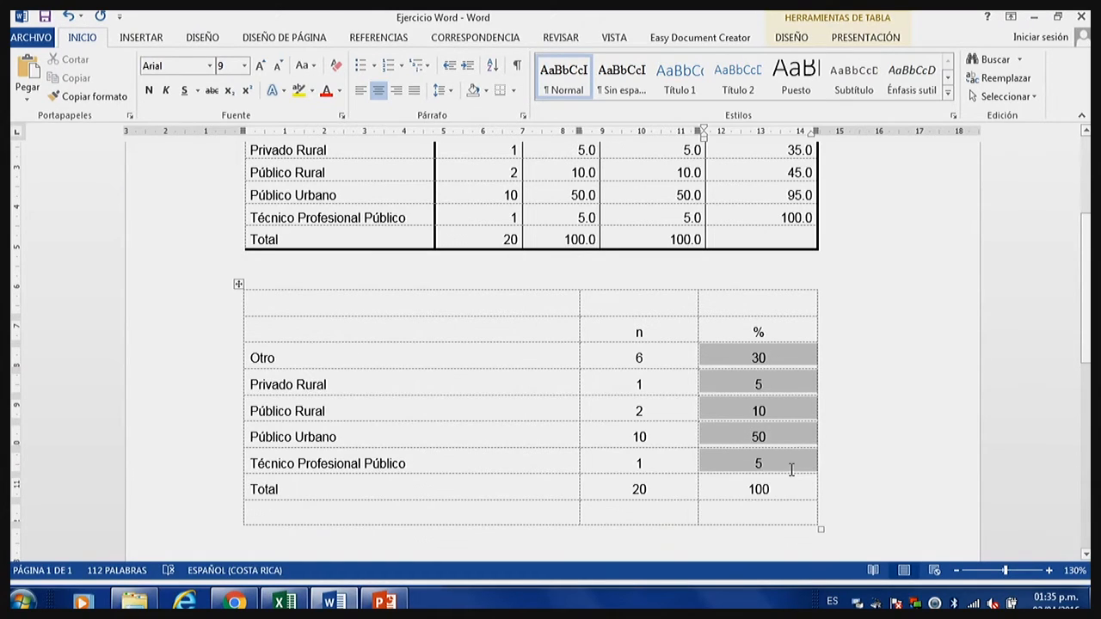
pyautogui.click(764, 461)
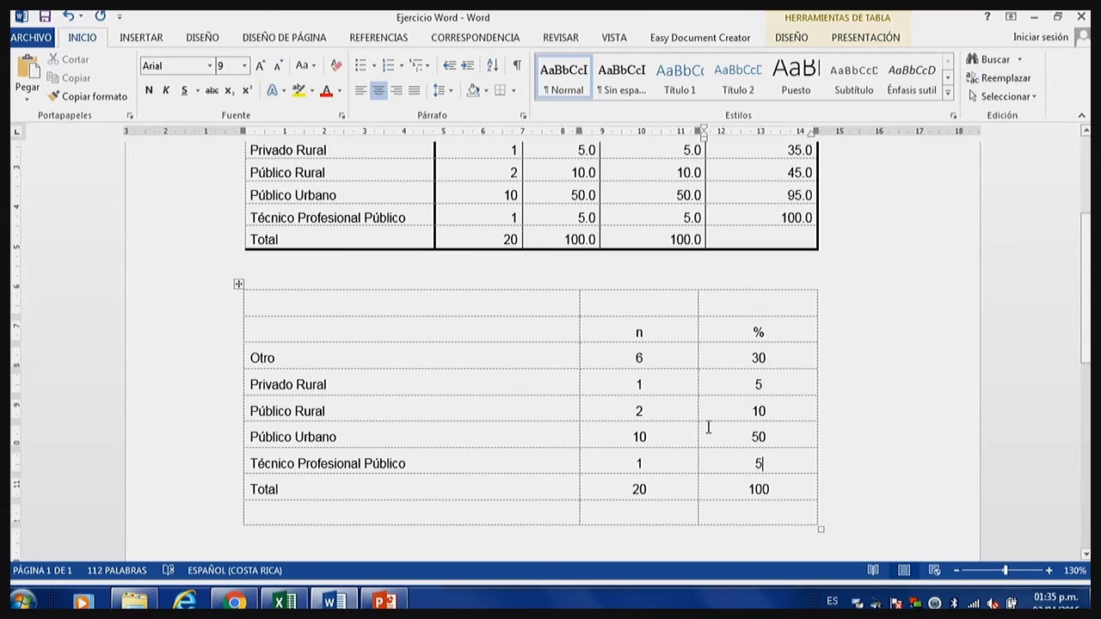
pyautogui.moveTo(734, 354); pyautogui.dragTo(759, 461)
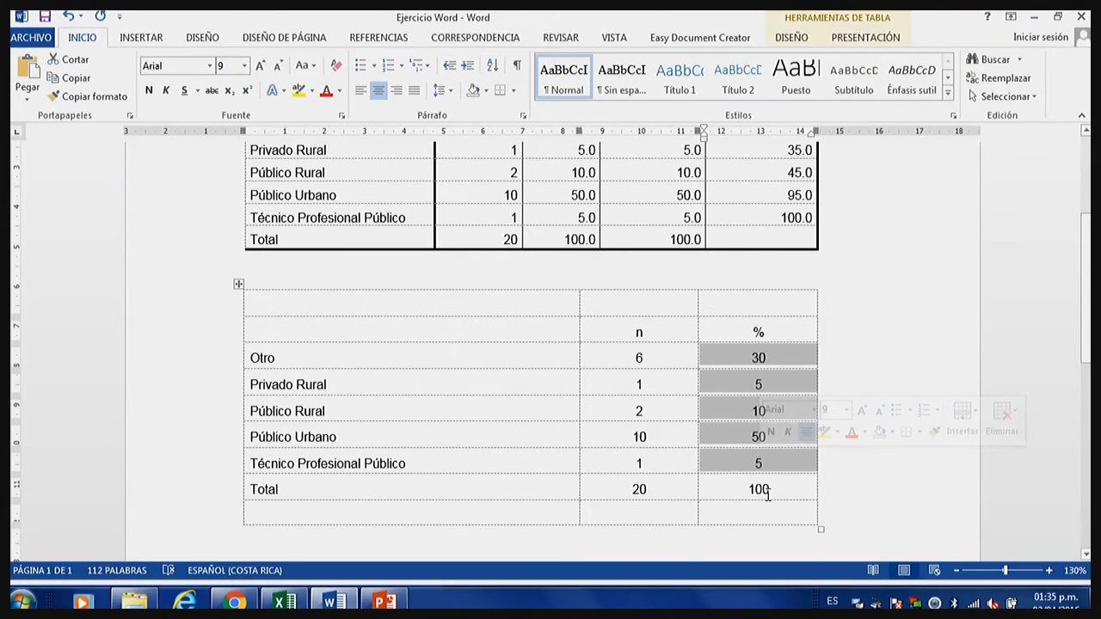
pyautogui.click(493, 70)
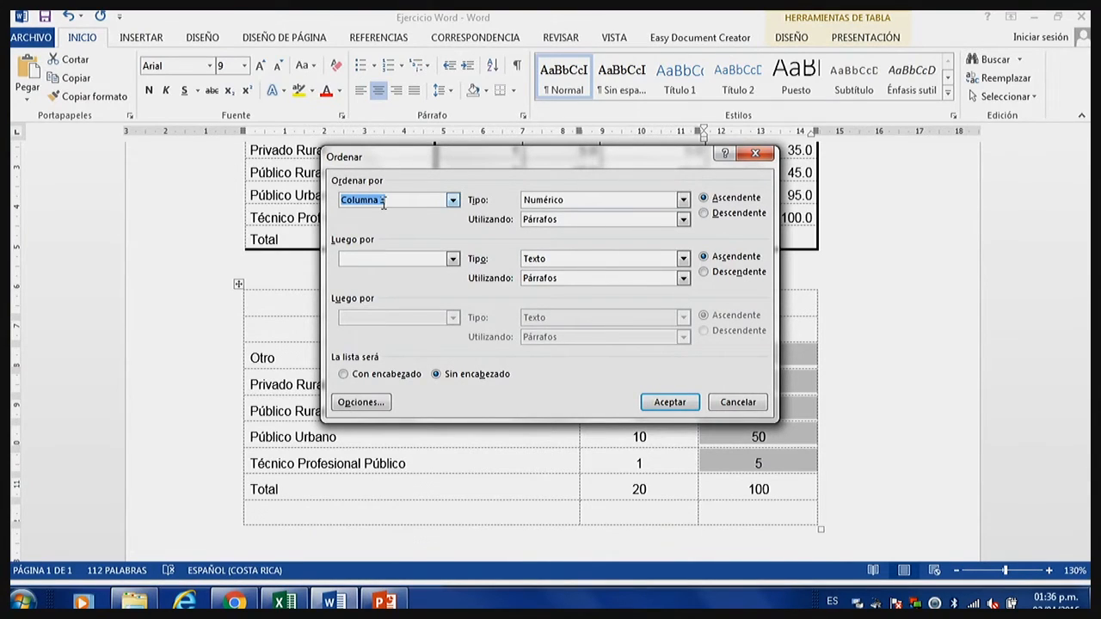
pyautogui.click(703, 214)
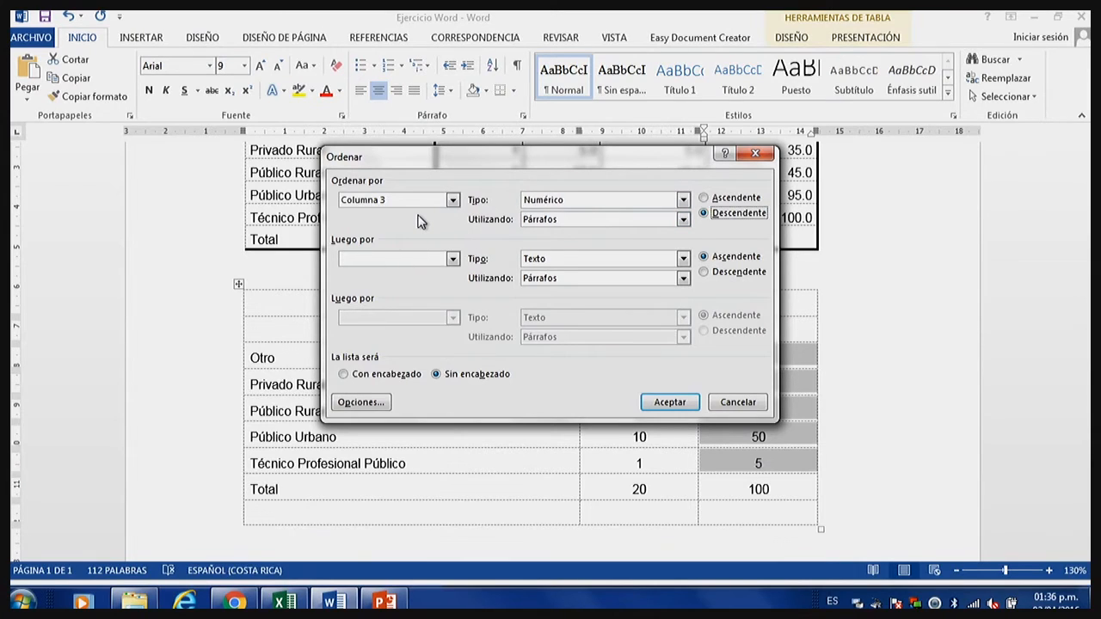
pyautogui.click(669, 402)
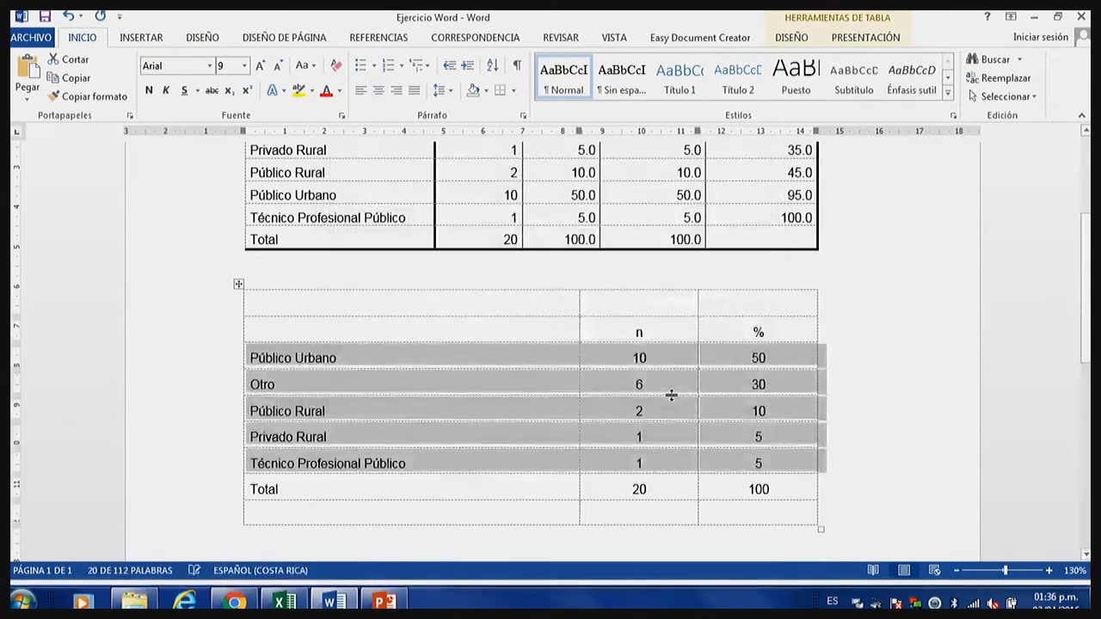
pyautogui.click(522, 408)
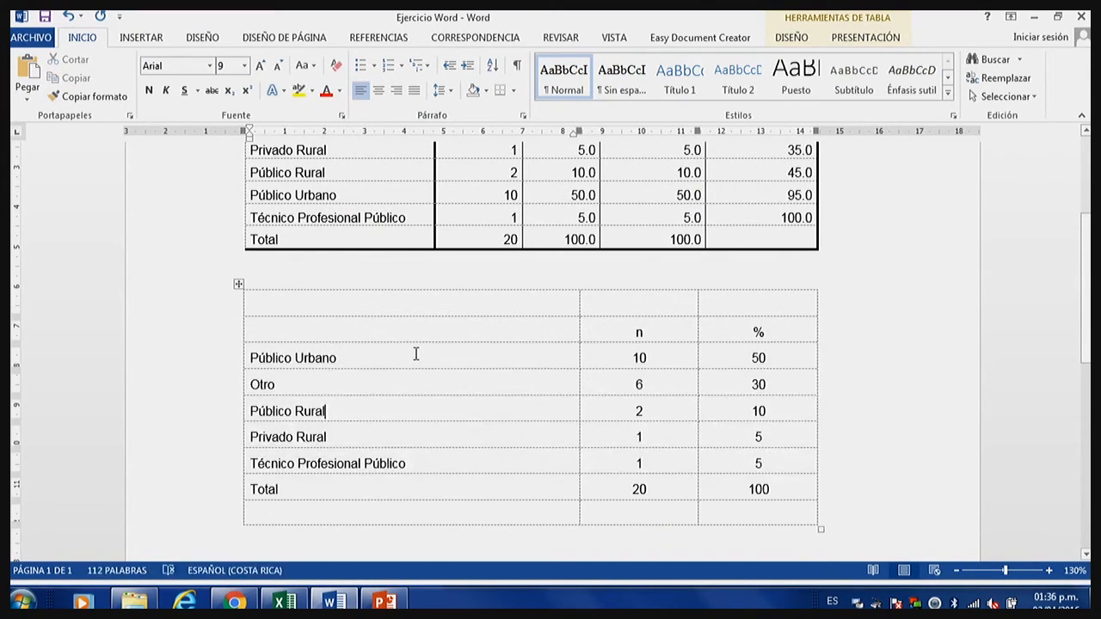
pyautogui.moveTo(570, 352); pyautogui.dragTo(654, 470)
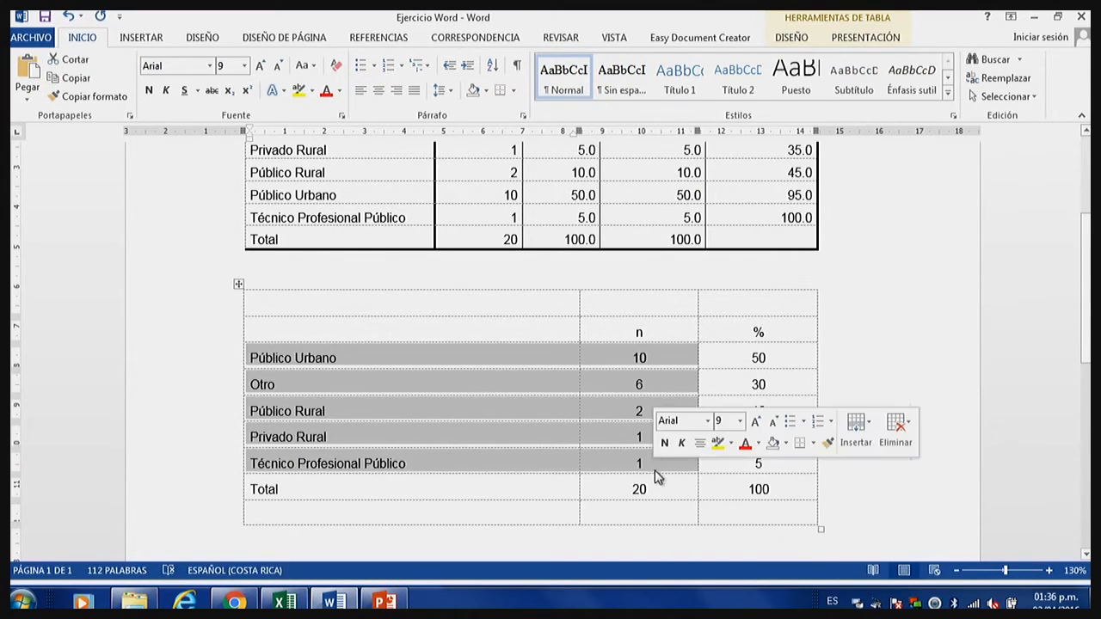
pyautogui.click(577, 454)
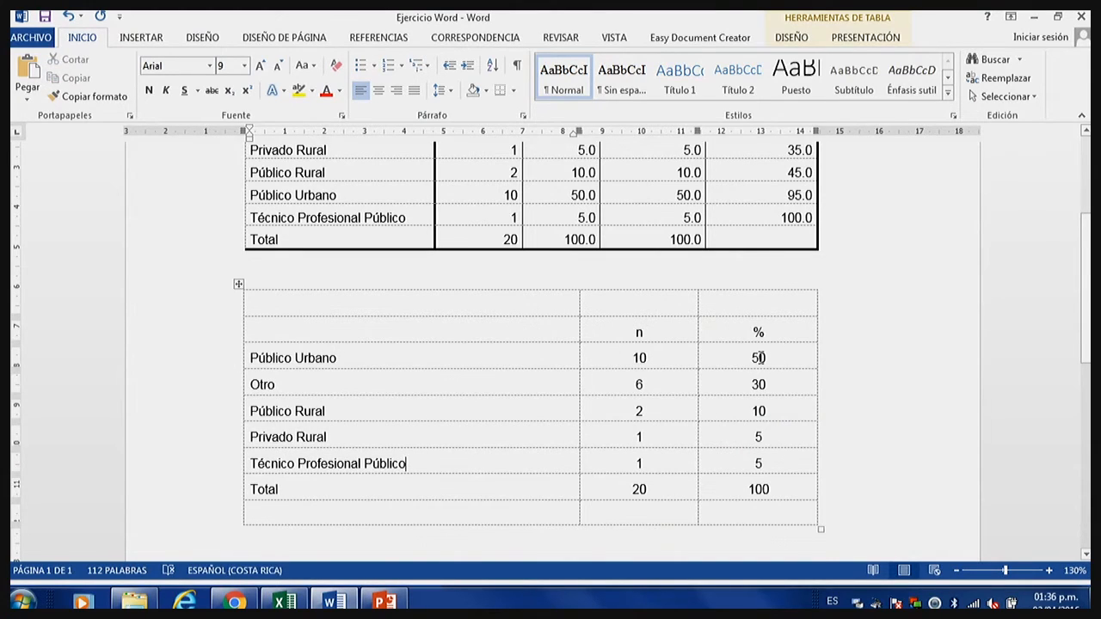
pyautogui.moveTo(760, 357); pyautogui.dragTo(766, 465)
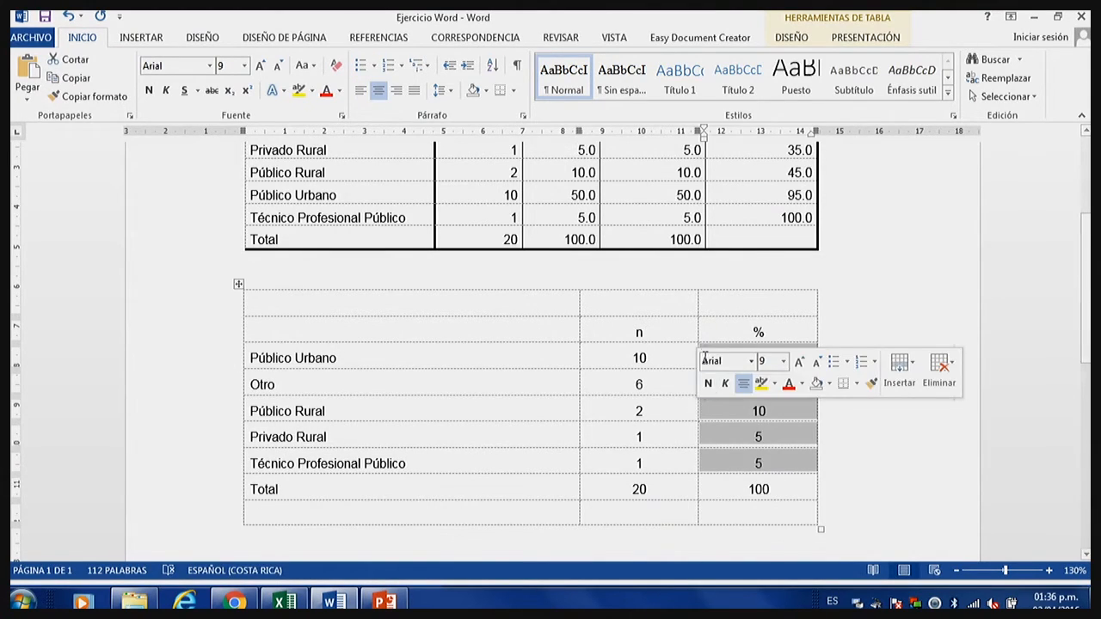
pyautogui.click(656, 354)
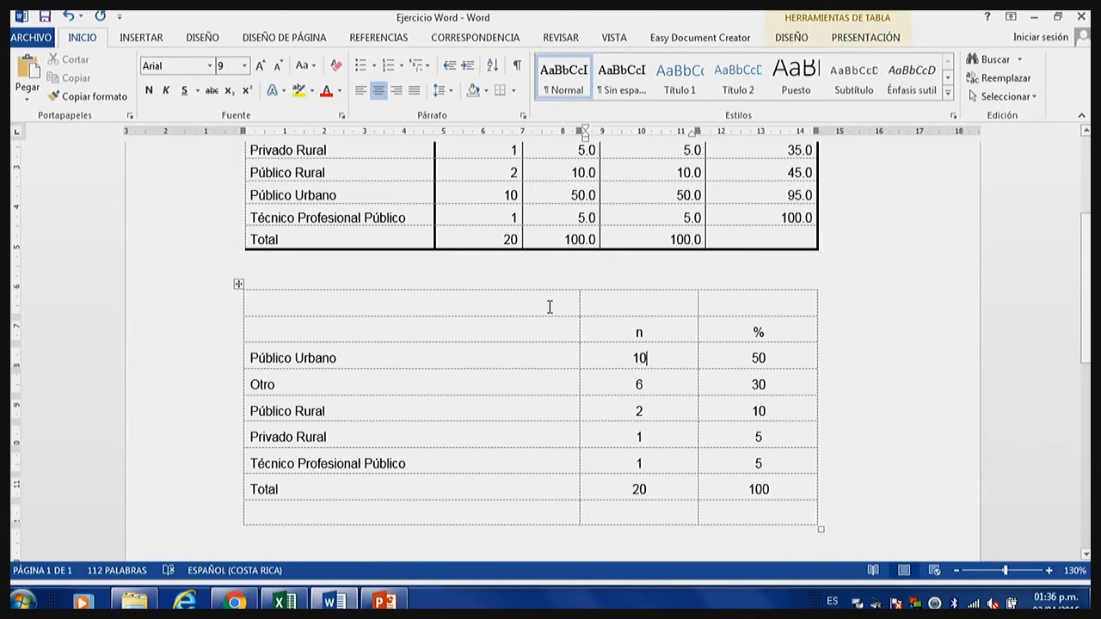
# Merge the three cells of the copied table's empty first row, and likewise those of its empty last row.
pyautogui.moveTo(544, 306); pyautogui.dragTo(731, 295)
pyautogui.rightClick(720, 300)
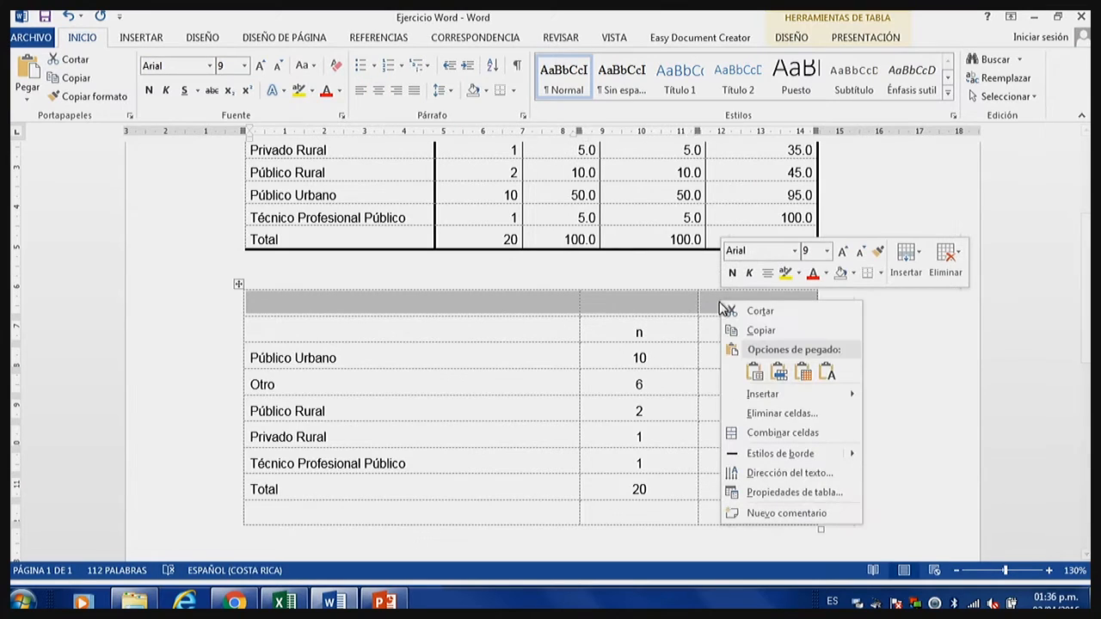
pyautogui.click(765, 432)
pyautogui.moveTo(512, 514); pyautogui.dragTo(732, 514)
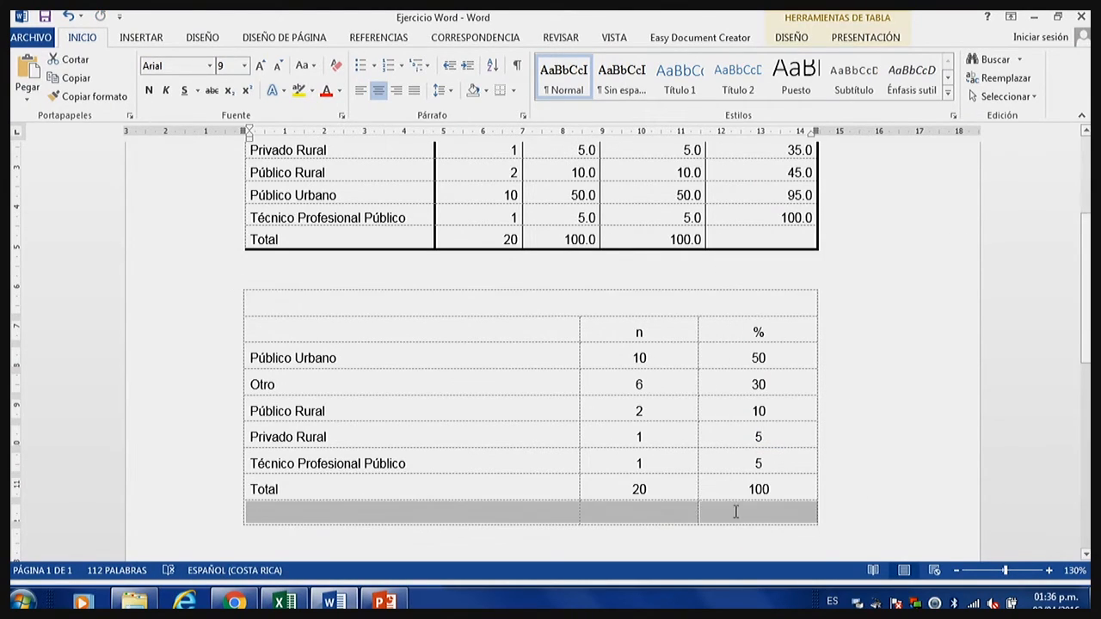
pyautogui.rightClick(734, 515)
pyautogui.click(781, 421)
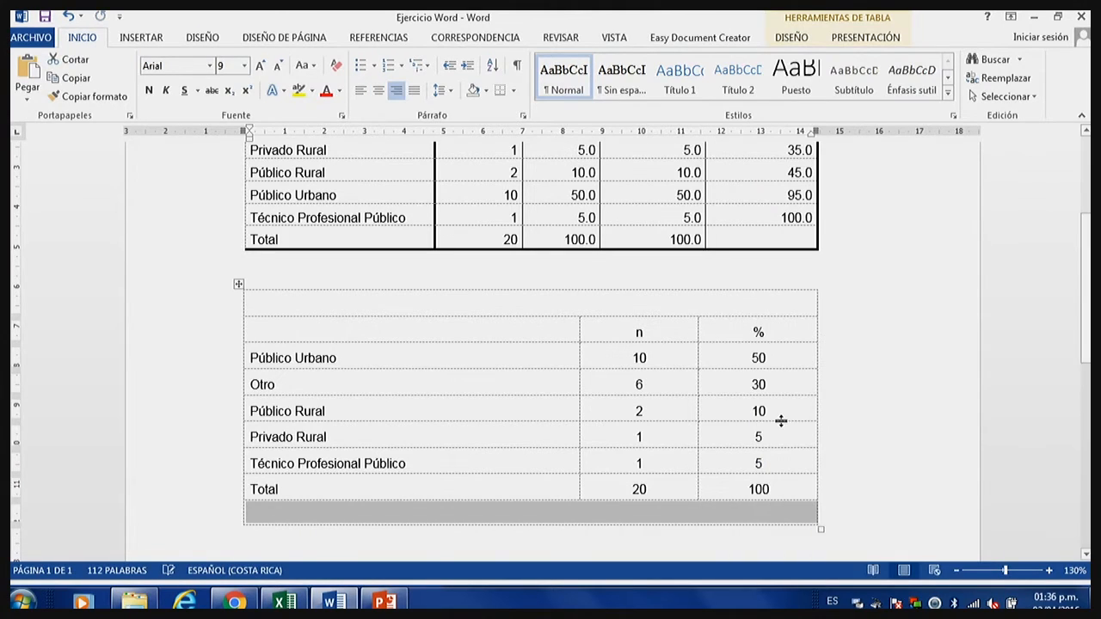
pyautogui.click(566, 492)
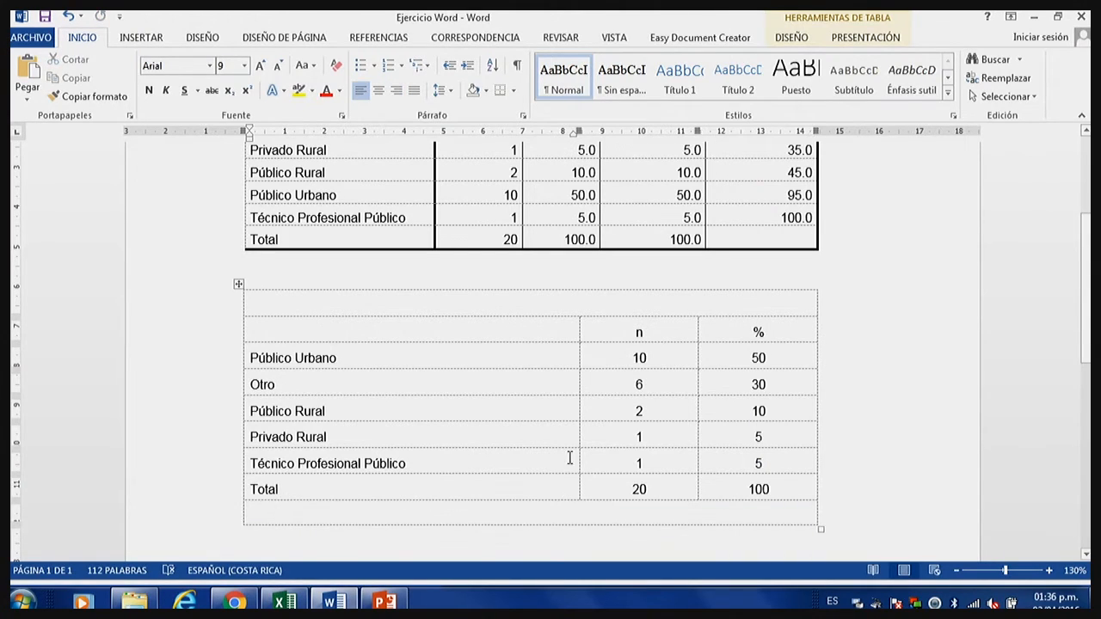
# Enter the title "Cuadro 1" in the copied table's merged first row and start a new line beneath it.
pyautogui.click(593, 304)
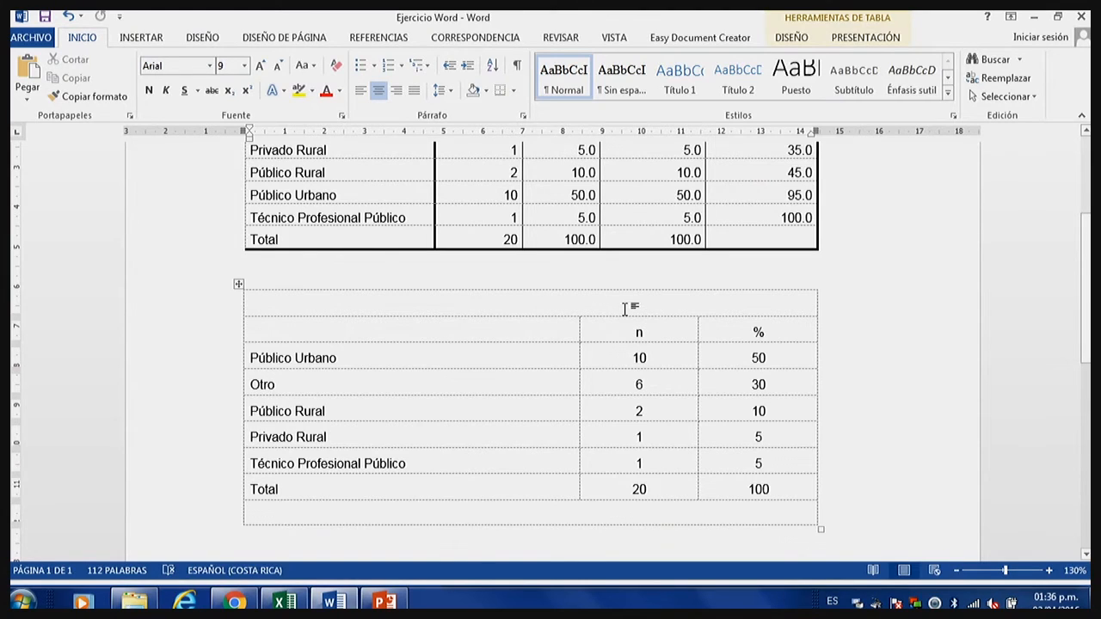
pyautogui.write('C')
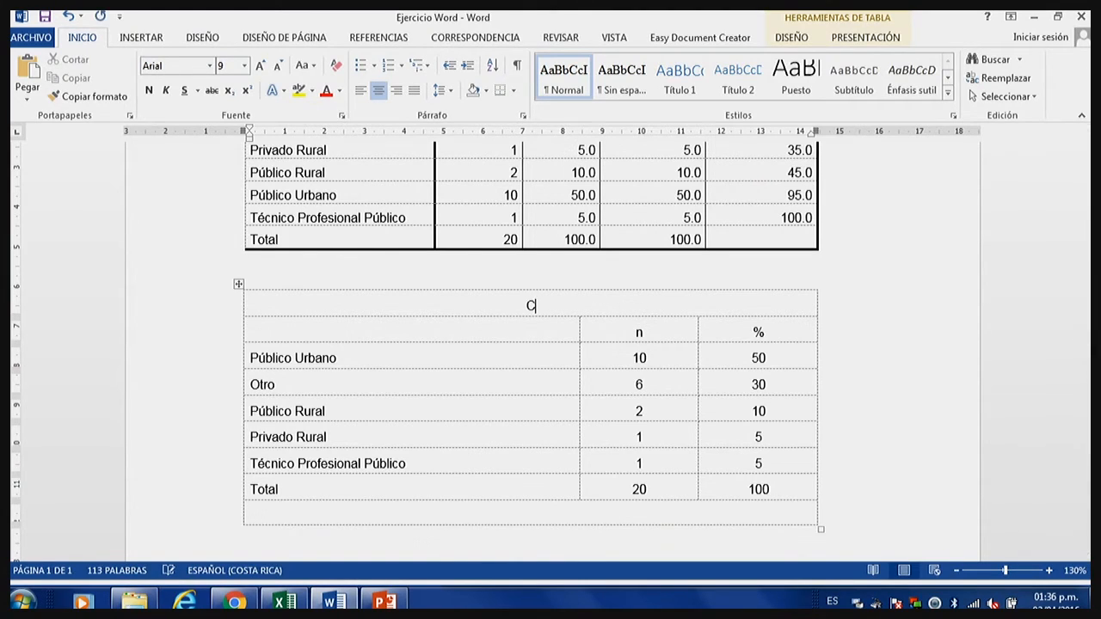
pyautogui.write('uadro 1')
pyautogui.press('Return')
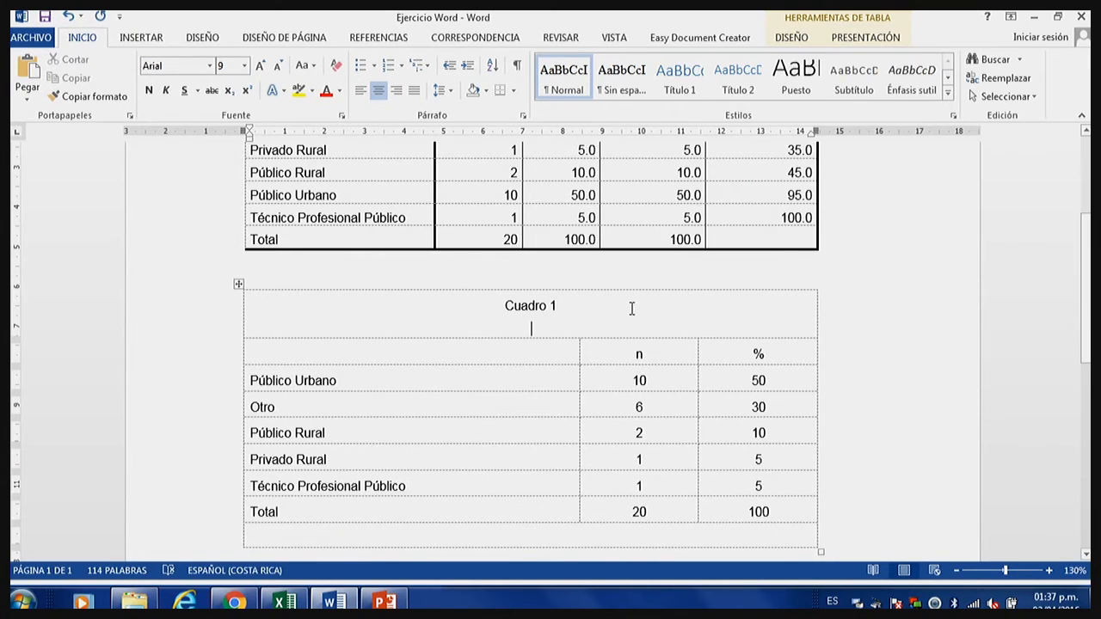
# Copy the italic line "Tipo de colegio del cual proviene la estudiante (N=20)" from the model table to beneath the new table's "Cuadro 1" title.
pyautogui.scroll(2, 631, 307)
pyautogui.scroll(2, 792, 442)
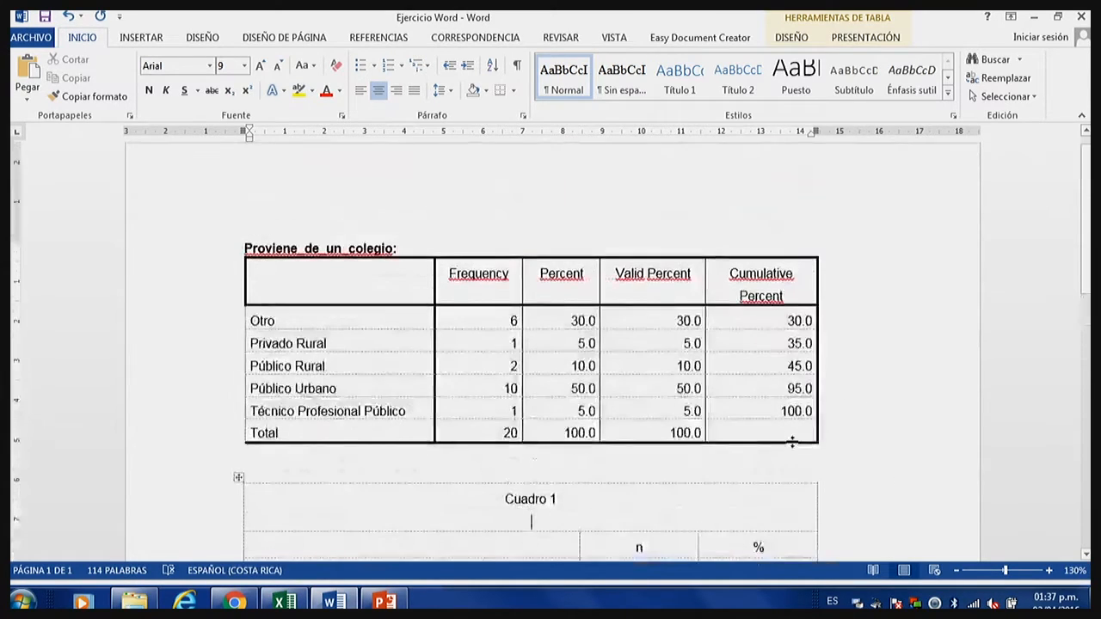
pyautogui.scroll(-7, 792, 442)
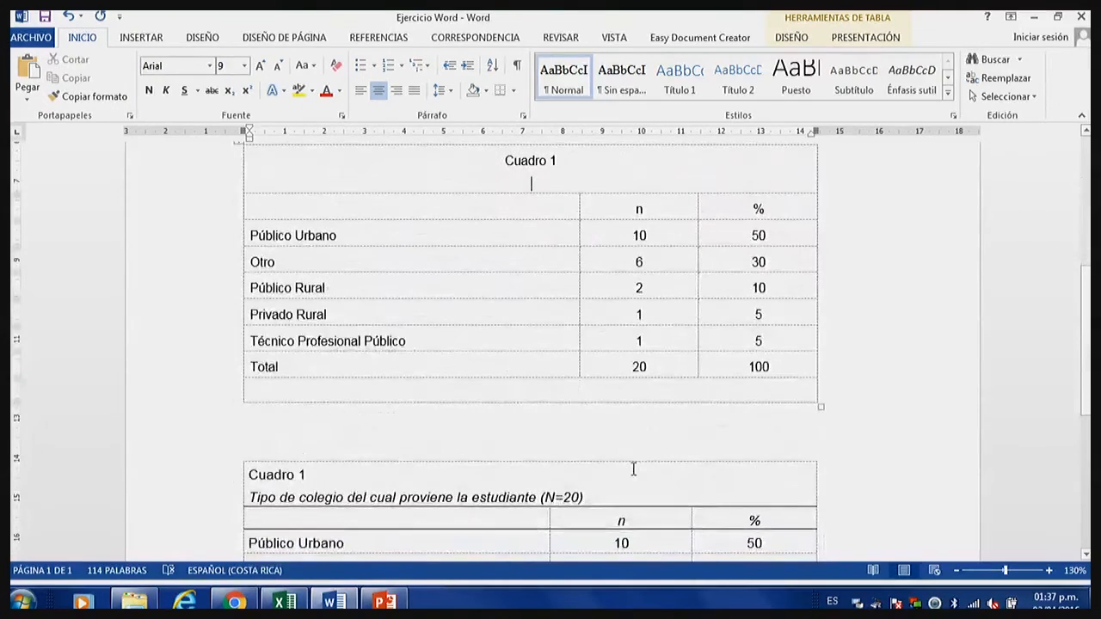
pyautogui.moveTo(599, 499); pyautogui.dragTo(249, 497)
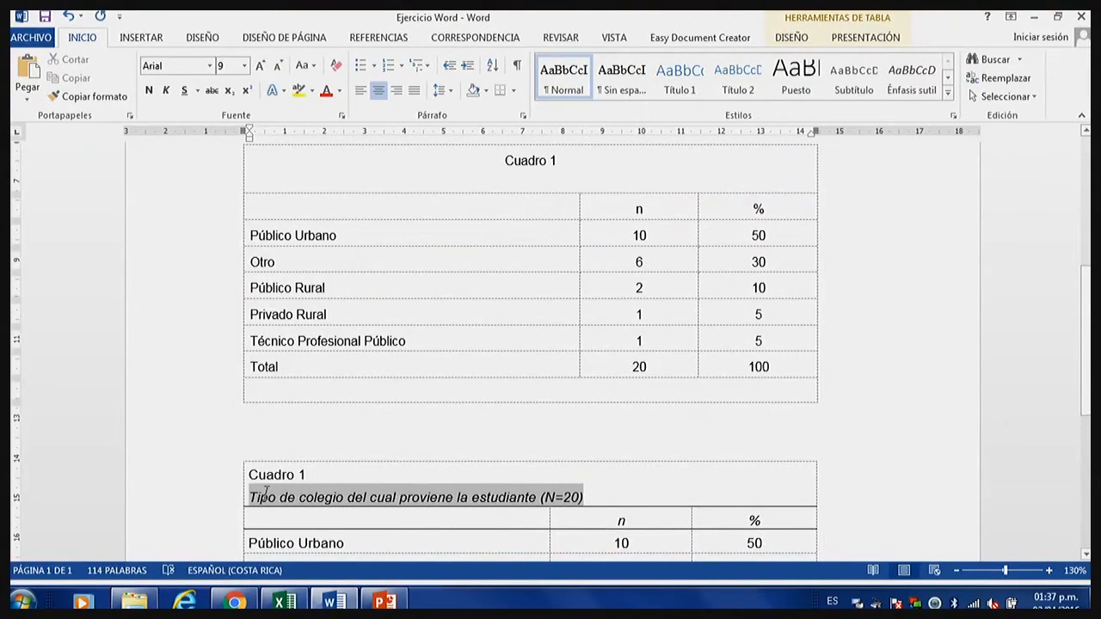
pyautogui.rightClick(262, 492)
pyautogui.click(295, 201)
pyautogui.scroll(2, 423, 302)
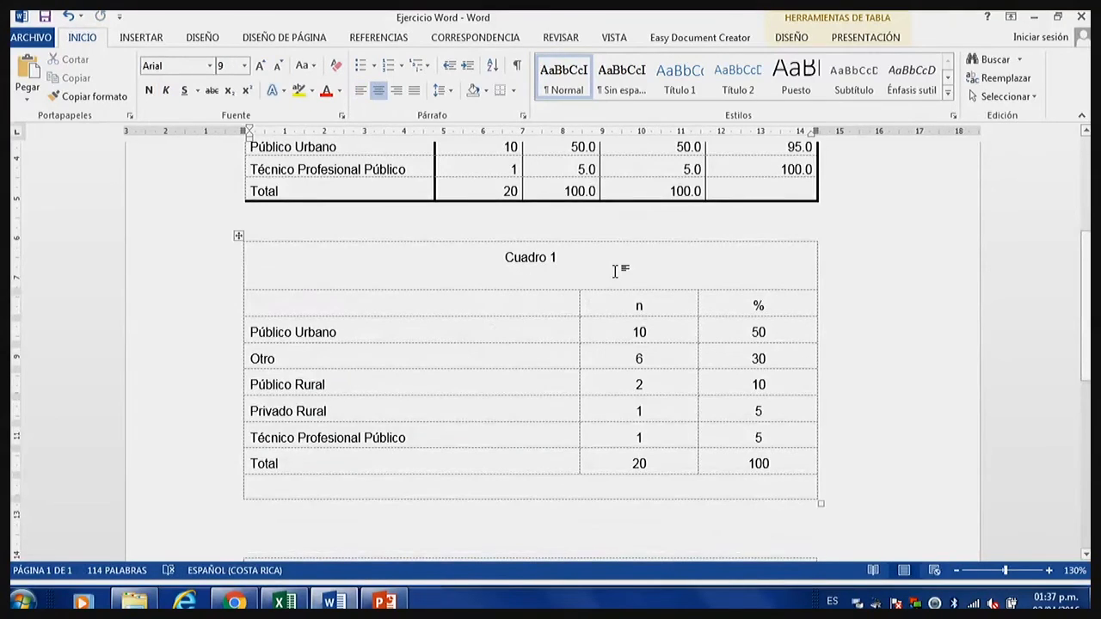
pyautogui.hotkey('ctrl', 'v')
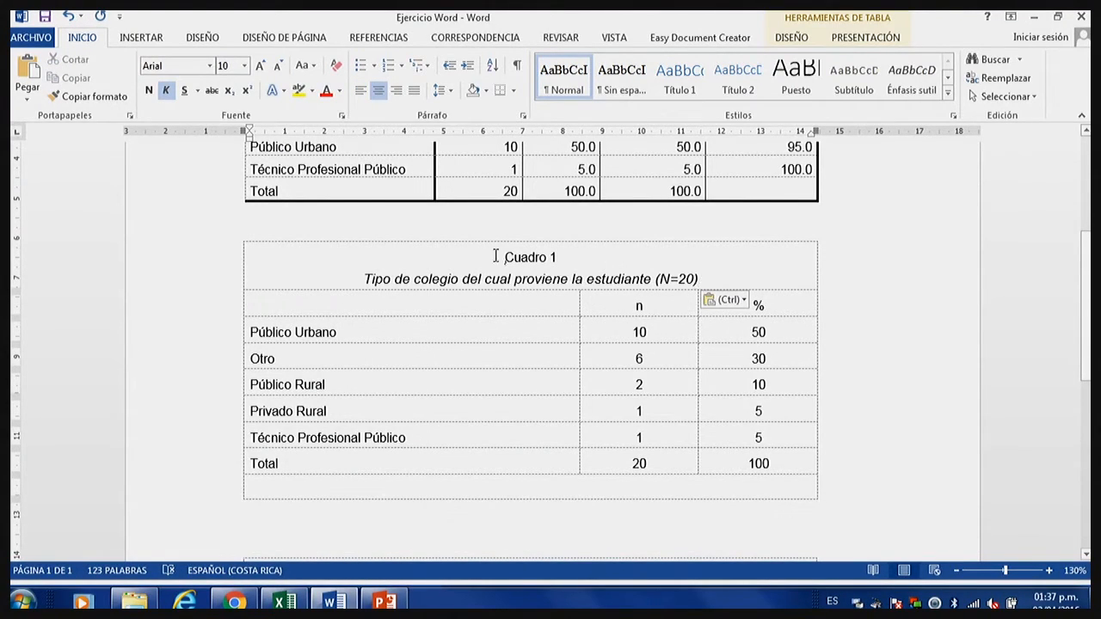
# Left-align both title lines in the first row of the copied table.
pyautogui.moveTo(499, 254); pyautogui.dragTo(730, 270)
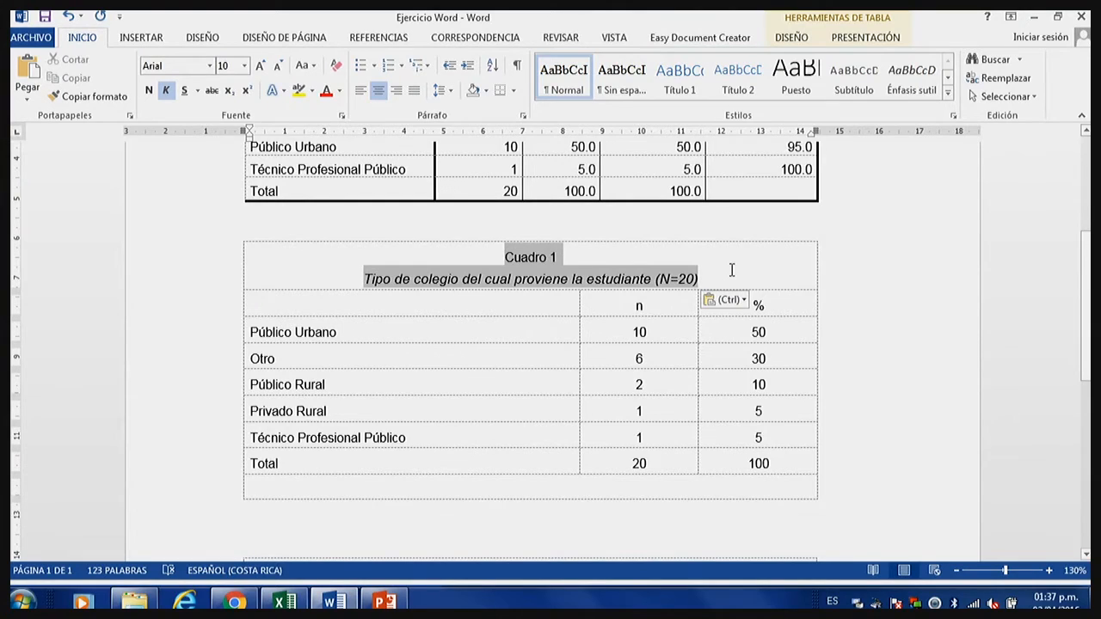
pyautogui.click(362, 90)
pyautogui.click(538, 265)
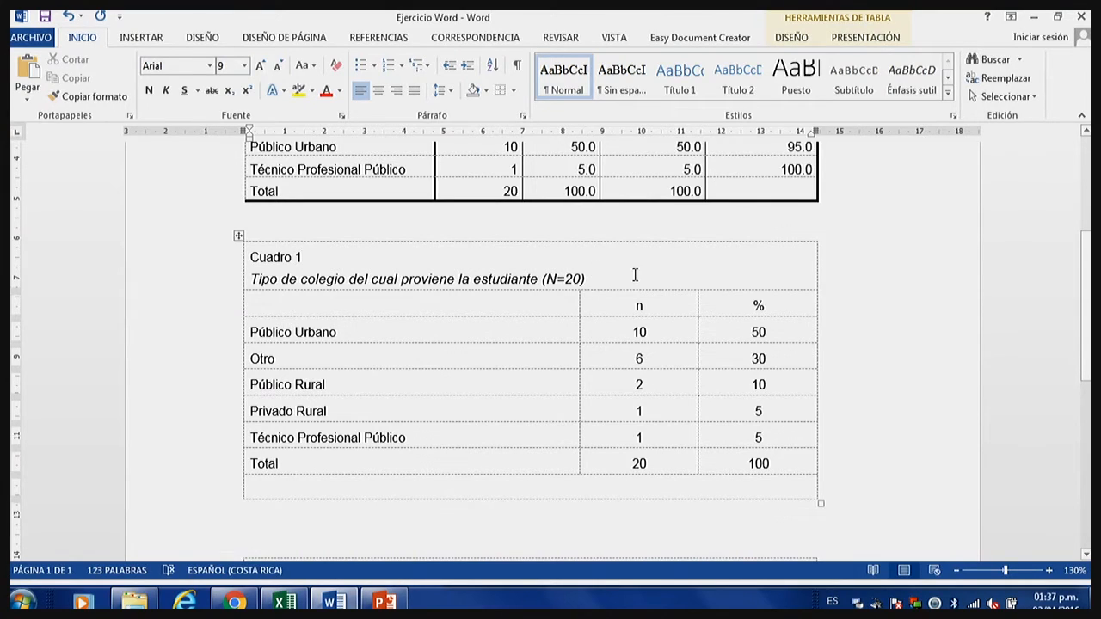
pyautogui.scroll(-8, 599, 409)
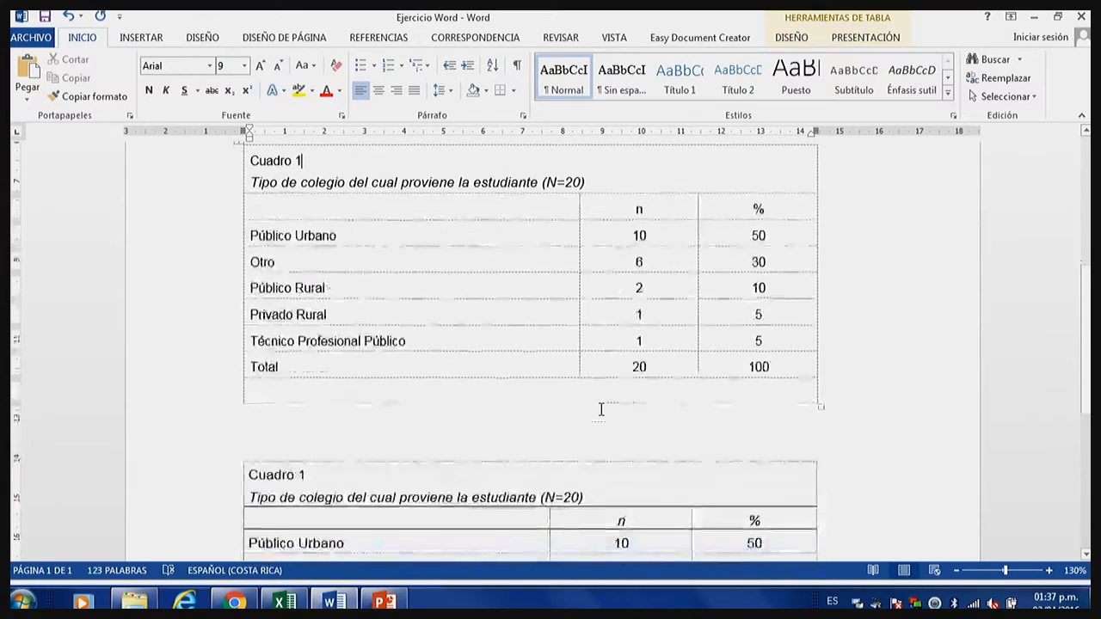
# Copy the model table's italic "Fuente: Elaboración propia con base en el instrumento del estudio" line into the new table's merged last row, left-aligned.
pyautogui.moveTo(621, 396); pyautogui.dragTo(266, 404)
pyautogui.rightClick(266, 405)
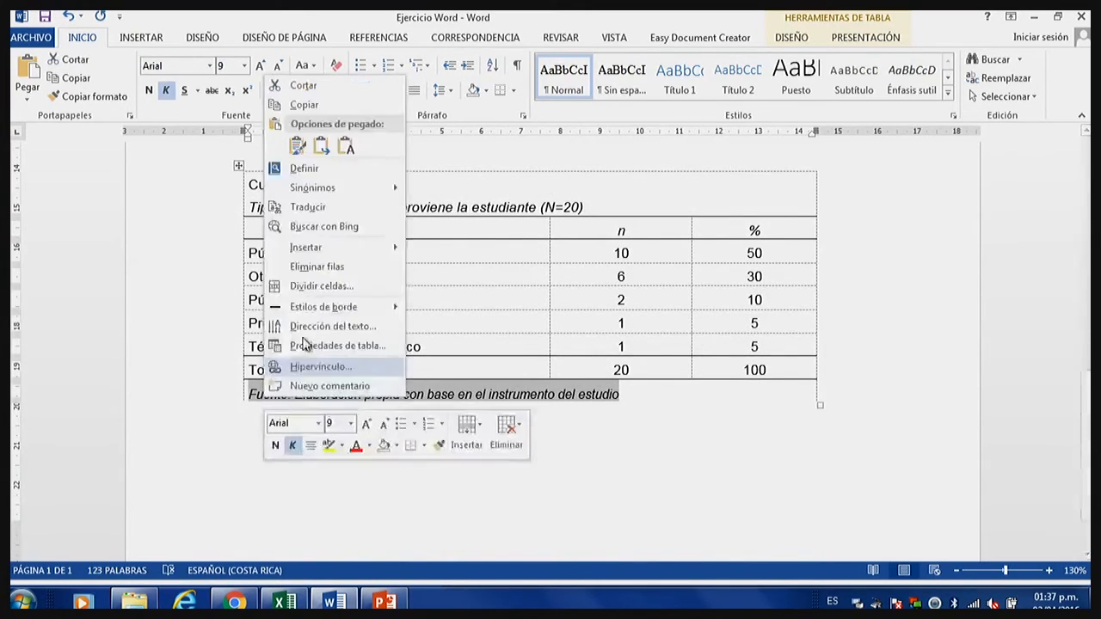
pyautogui.click(313, 108)
pyautogui.scroll(3, 422, 312)
pyautogui.click(390, 339)
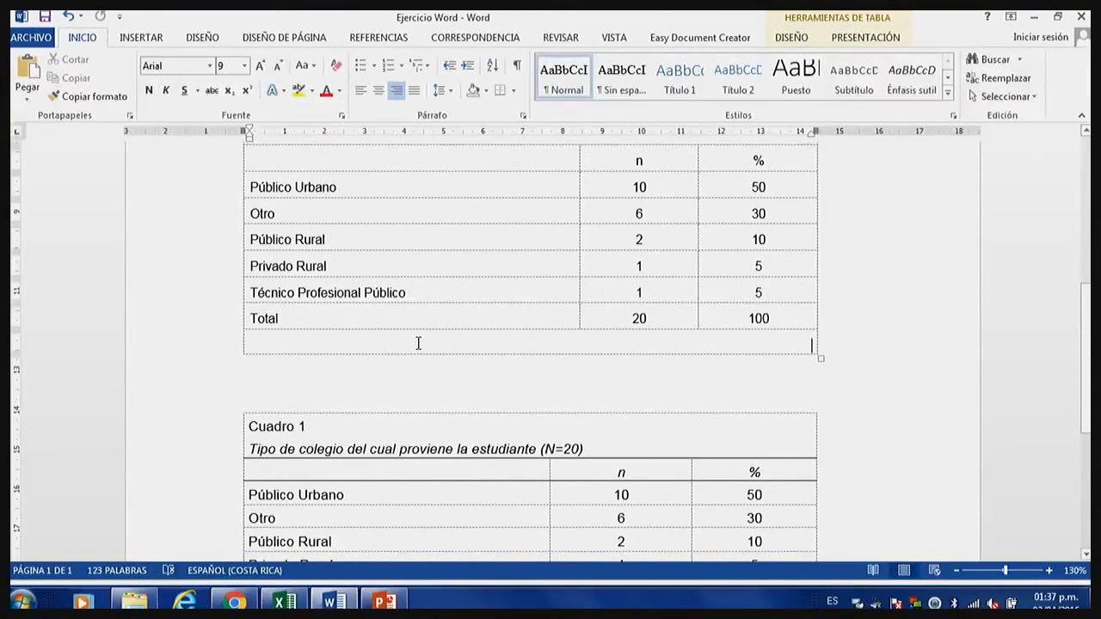
pyautogui.click(360, 90)
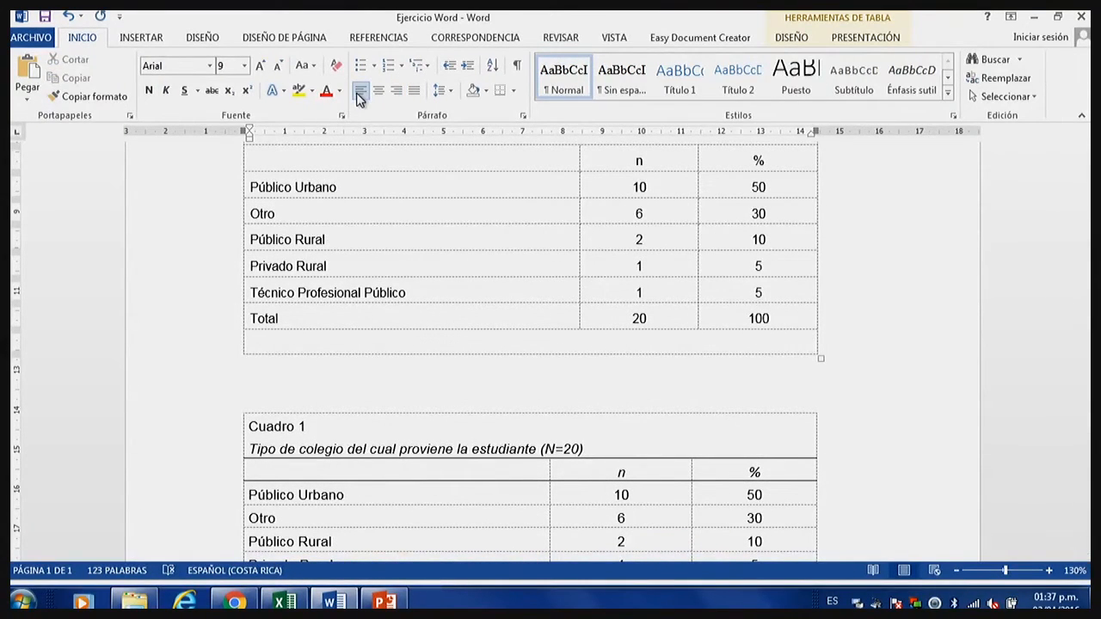
pyautogui.hotkey('ctrl', 'v')
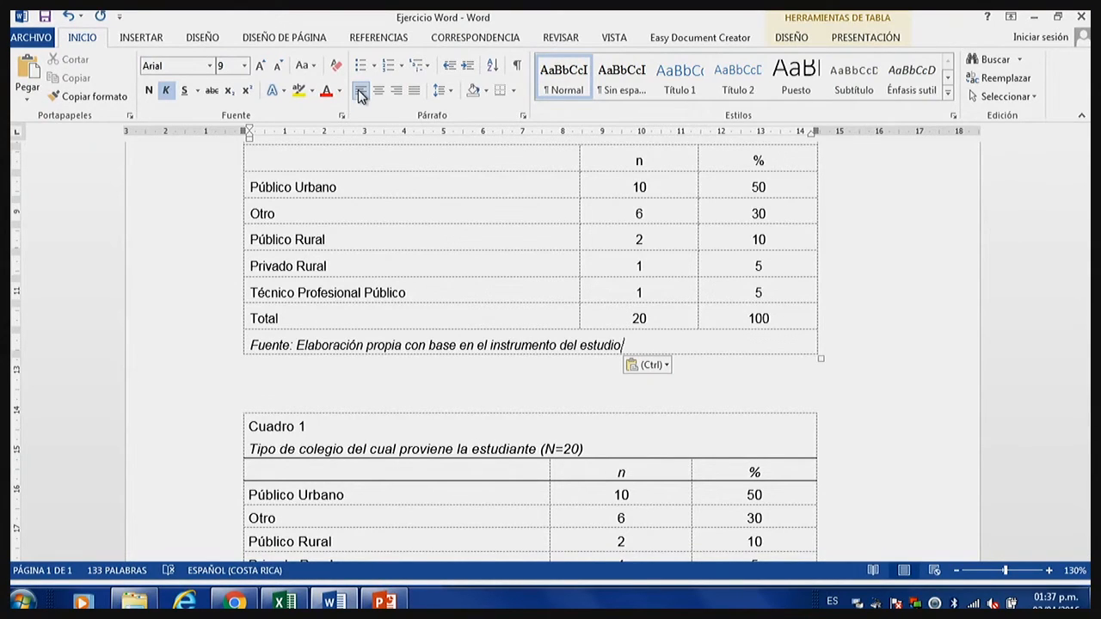
# Apply ½ pto solid borders above and below the new table's n and % header row.
pyautogui.scroll(3, 504, 229)
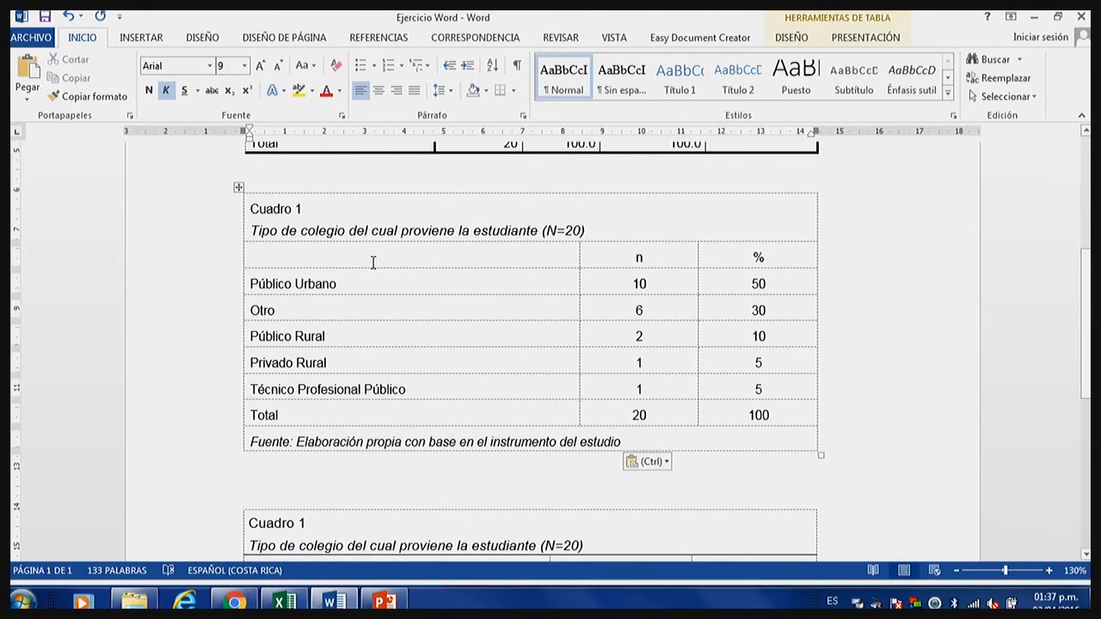
pyautogui.moveTo(730, 250)
pyautogui.mouseDown()
pyautogui.moveTo(462, 246)
pyautogui.moveTo(468, 258)
pyautogui.mouseUp()
pyautogui.rightClick(468, 258)
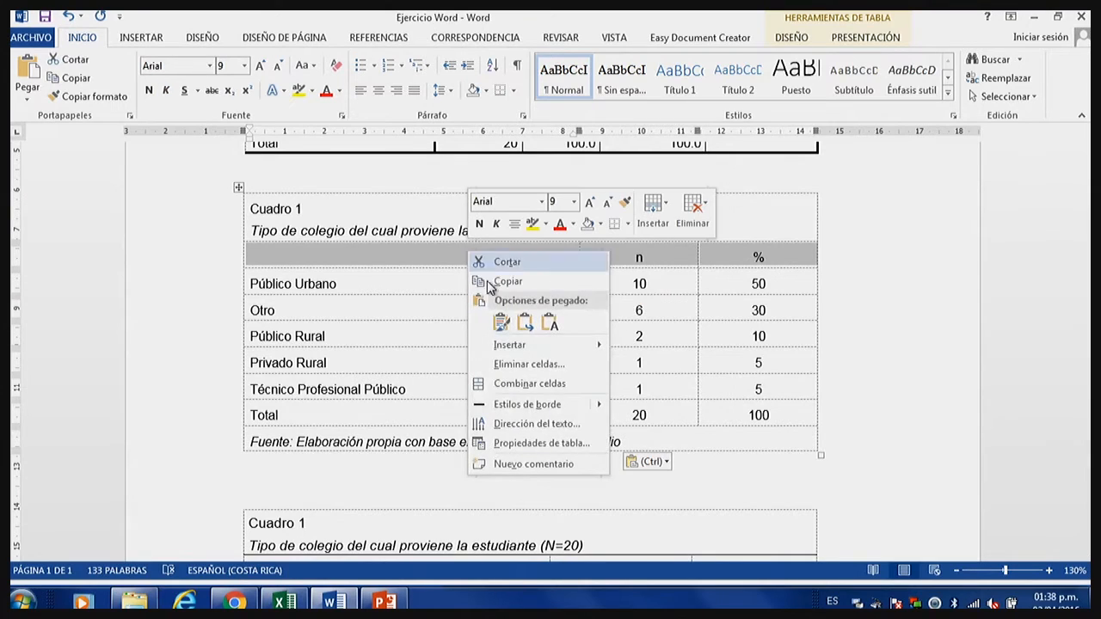
pyautogui.click(540, 443)
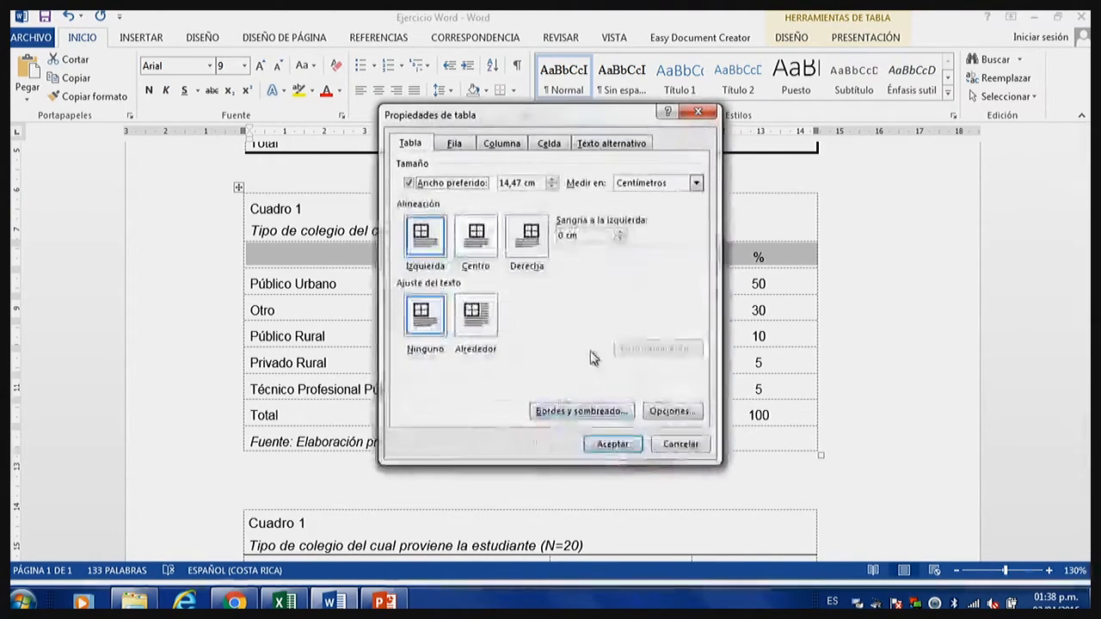
pyautogui.click(611, 415)
pyautogui.click(597, 255)
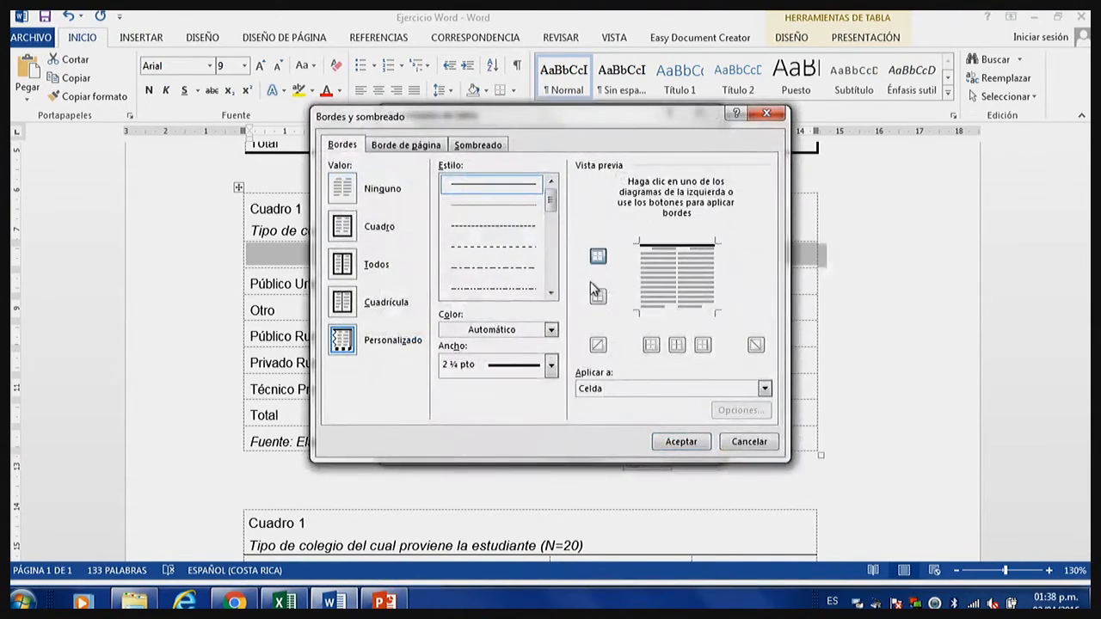
pyautogui.click(552, 364)
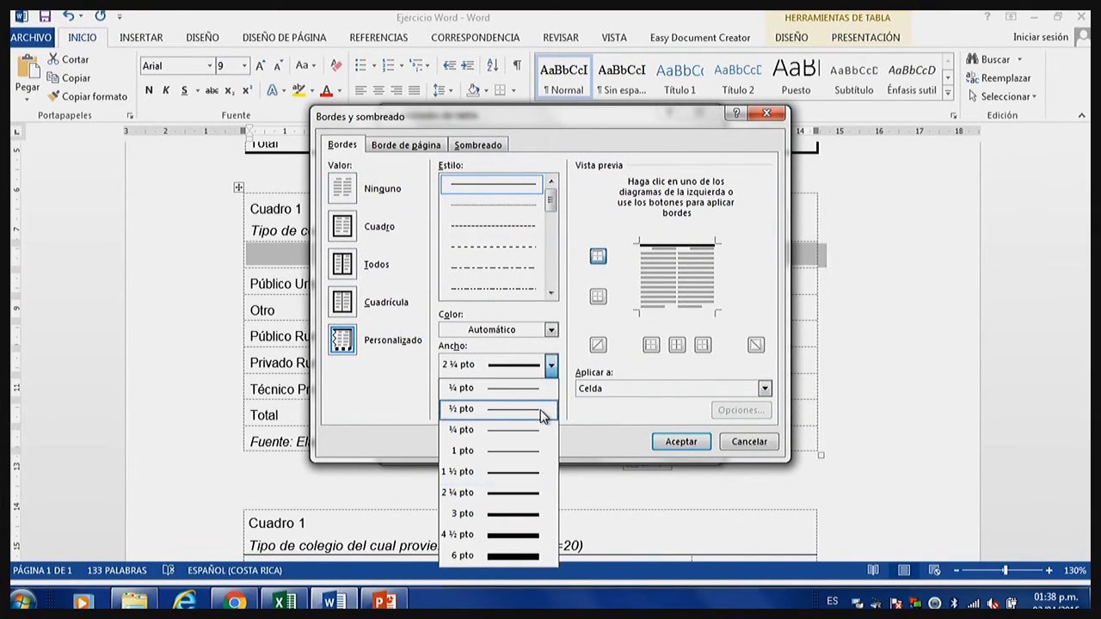
pyautogui.click(539, 412)
pyautogui.click(597, 256)
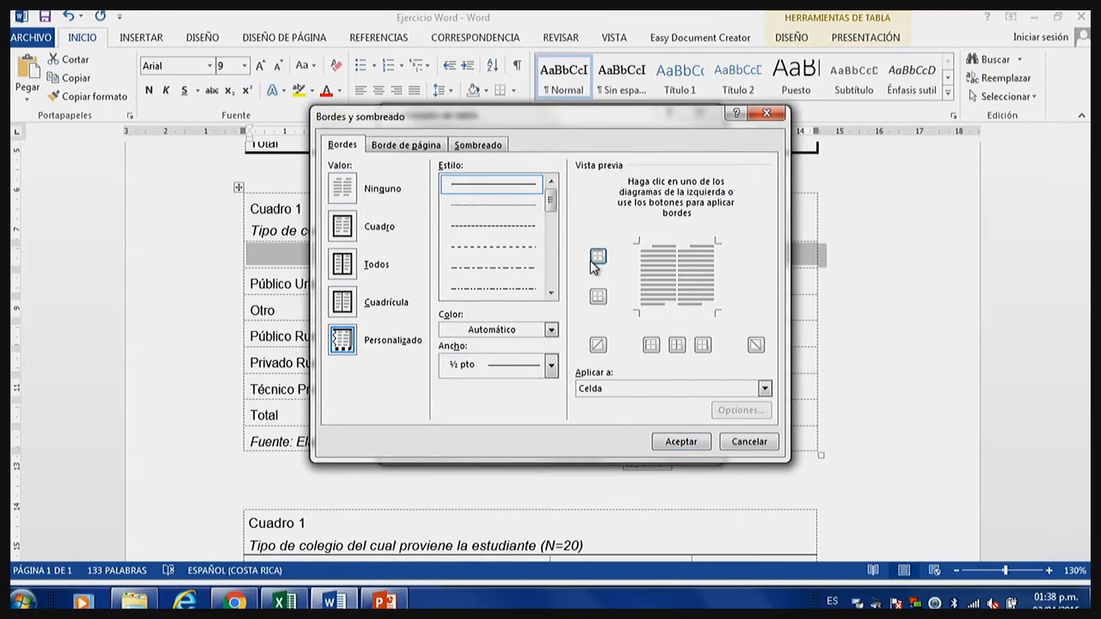
pyautogui.click(598, 255)
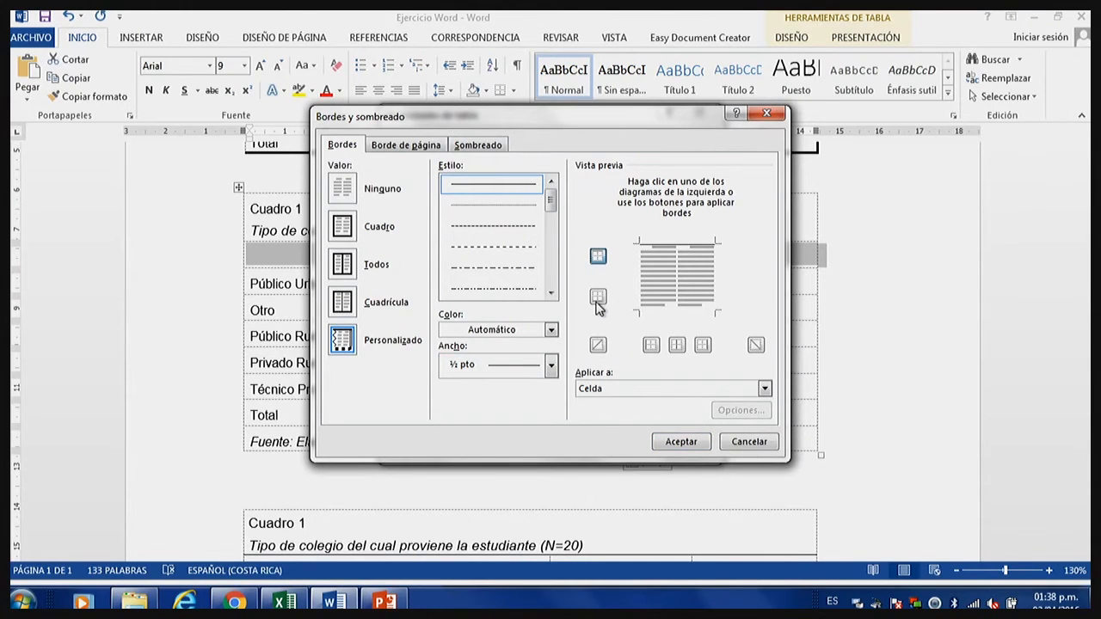
pyautogui.click(598, 296)
pyautogui.click(665, 443)
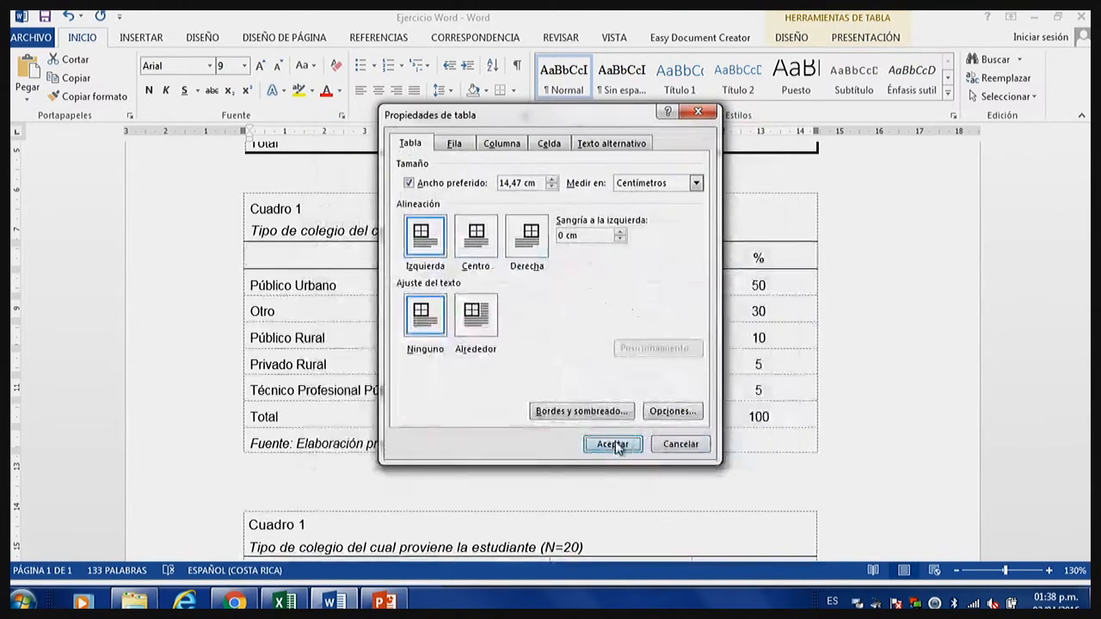
pyautogui.click(610, 444)
# Apply ½ pto solid borders above and below the new table's Total row.
pyautogui.click(423, 416)
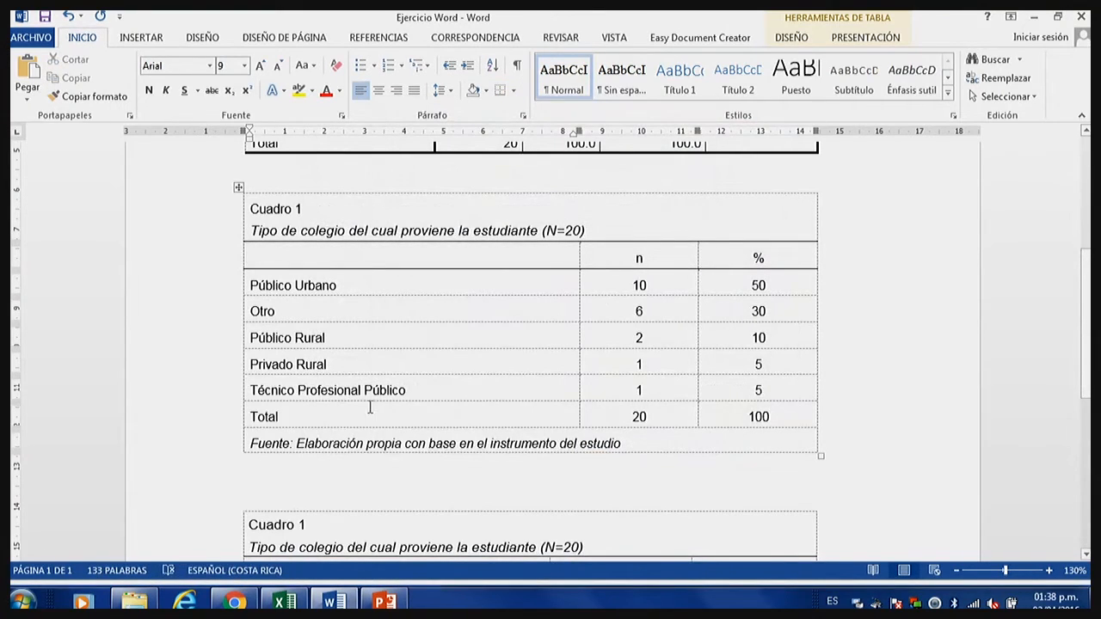
pyautogui.moveTo(401, 411); pyautogui.dragTo(742, 418)
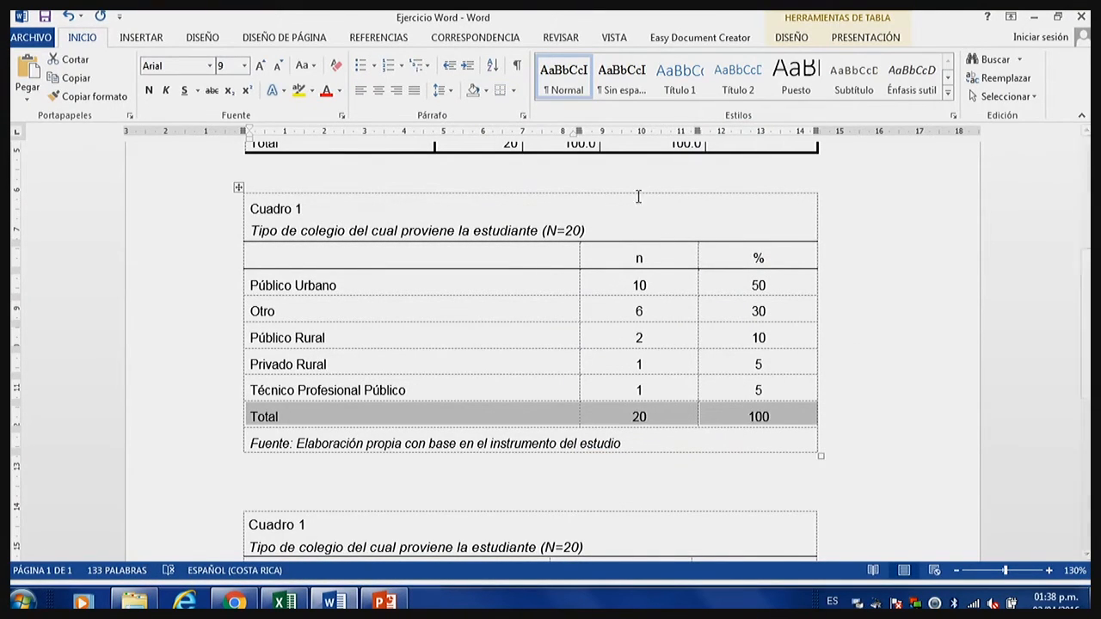
pyautogui.rightClick(806, 417)
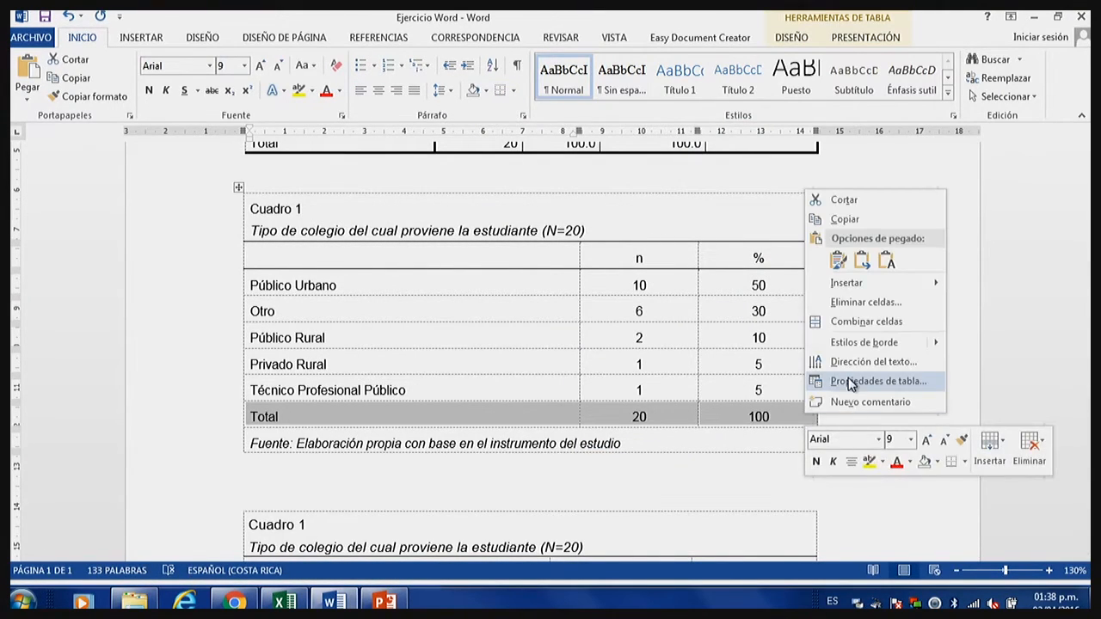
pyautogui.click(849, 381)
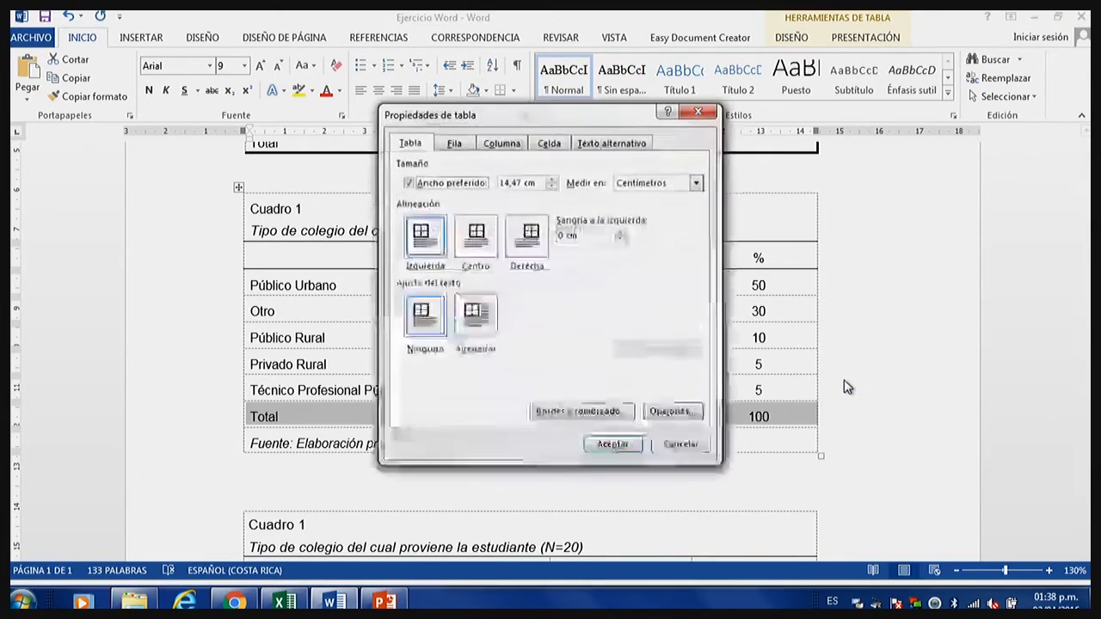
pyautogui.click(615, 417)
pyautogui.click(598, 255)
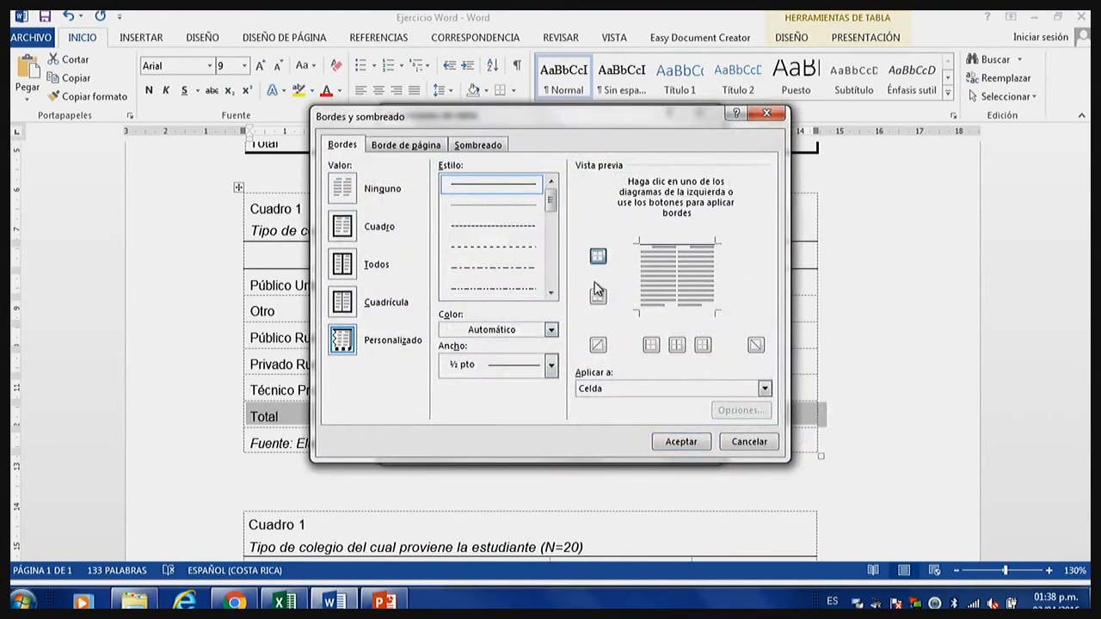
pyautogui.click(598, 297)
pyautogui.click(680, 441)
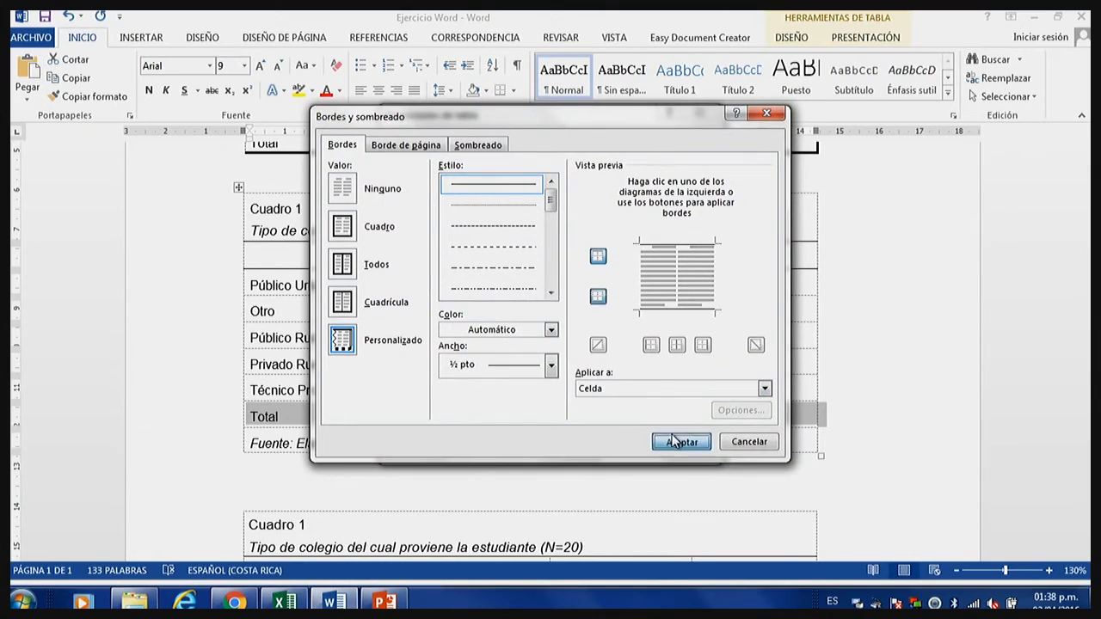
pyautogui.click(611, 444)
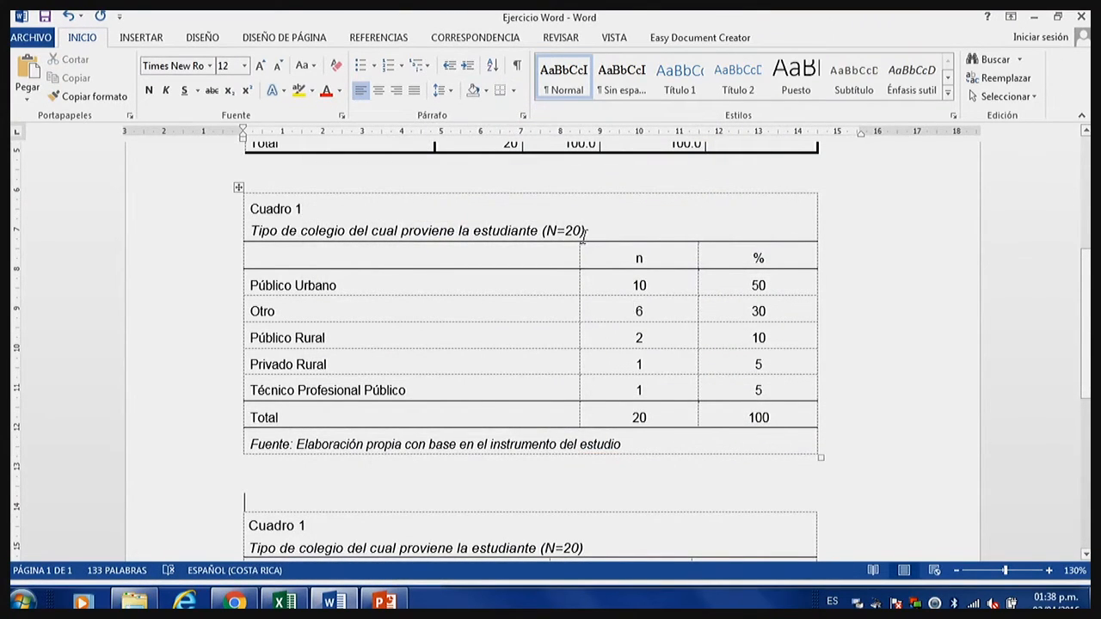
# Set the minimum line spacing of the new table's two title lines to 0.
pyautogui.moveTo(585, 230); pyautogui.dragTo(249, 208)
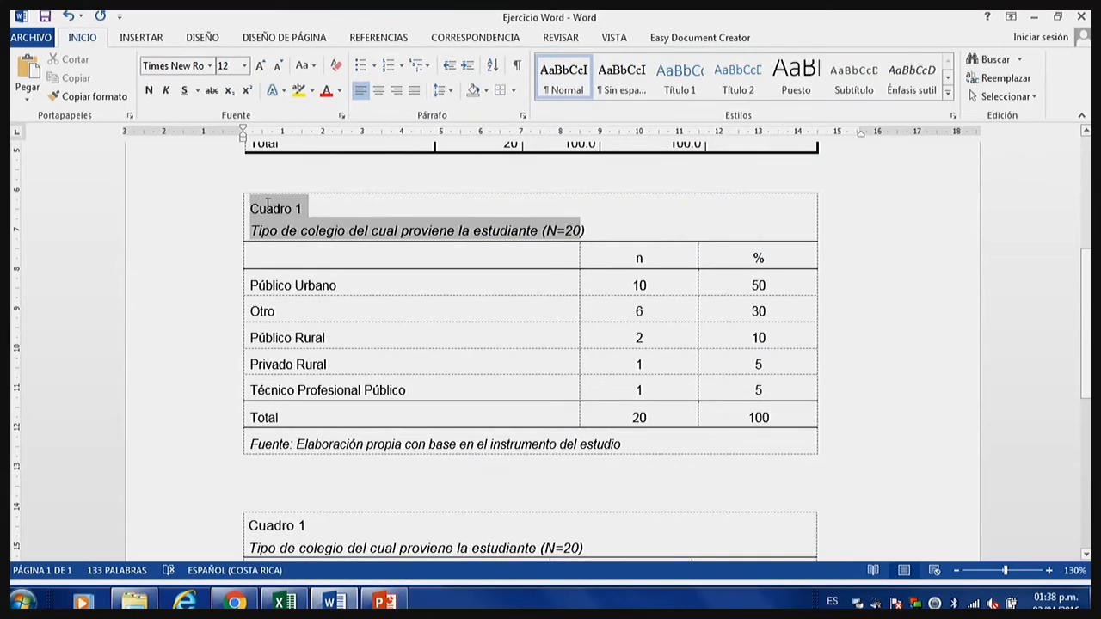
pyautogui.click(522, 118)
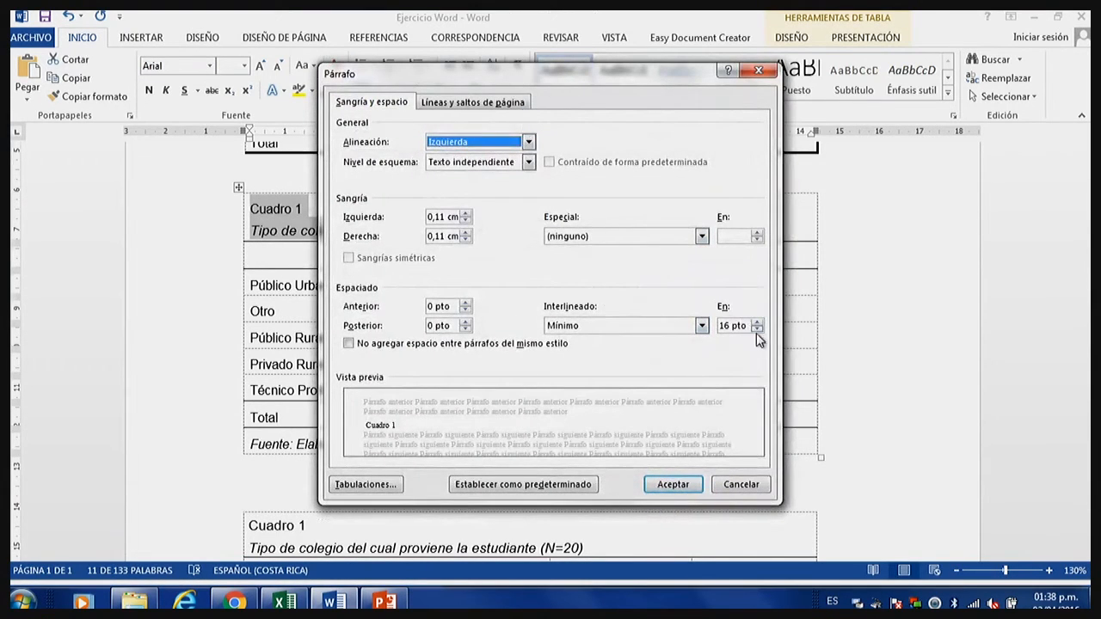
pyautogui.click(757, 330)
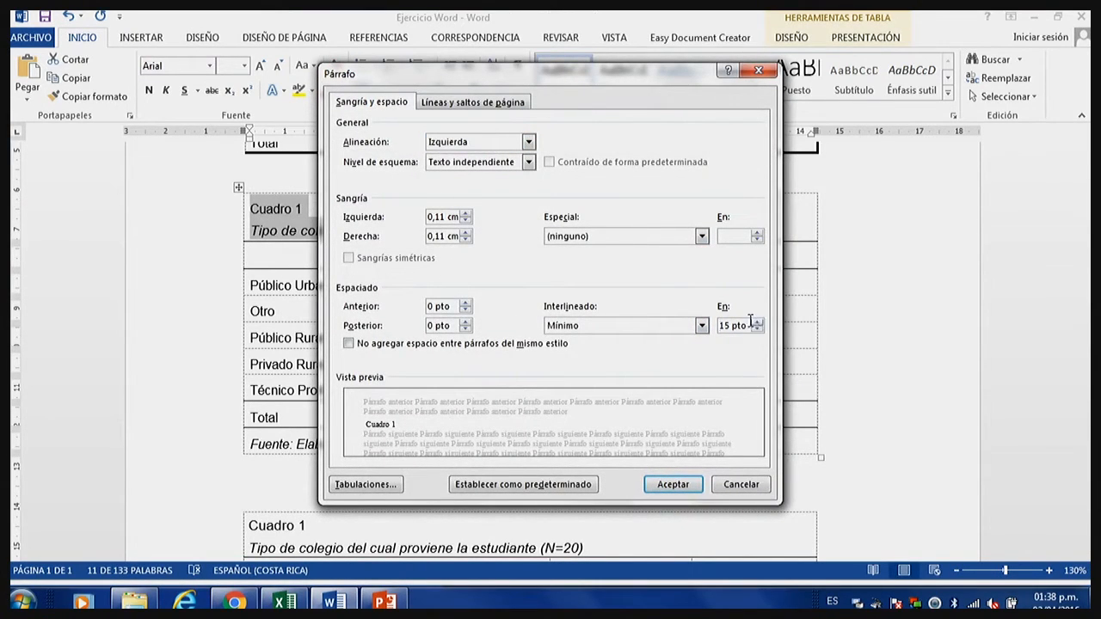
pyautogui.moveTo(750, 325); pyautogui.dragTo(705, 325)
pyautogui.write('0')
pyautogui.click(673, 484)
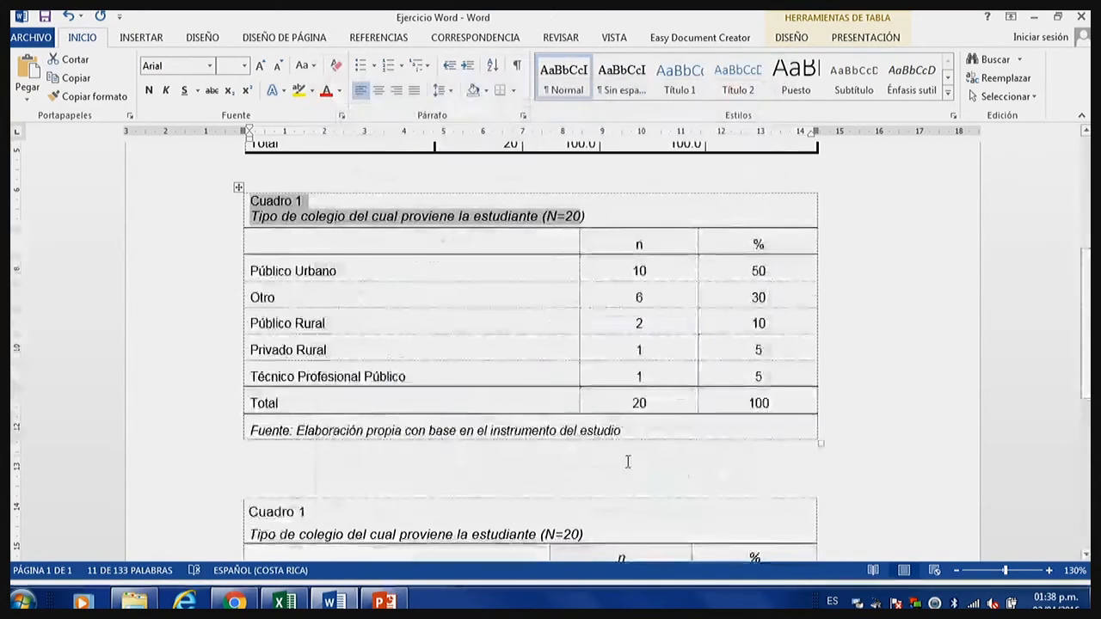
pyautogui.click(388, 274)
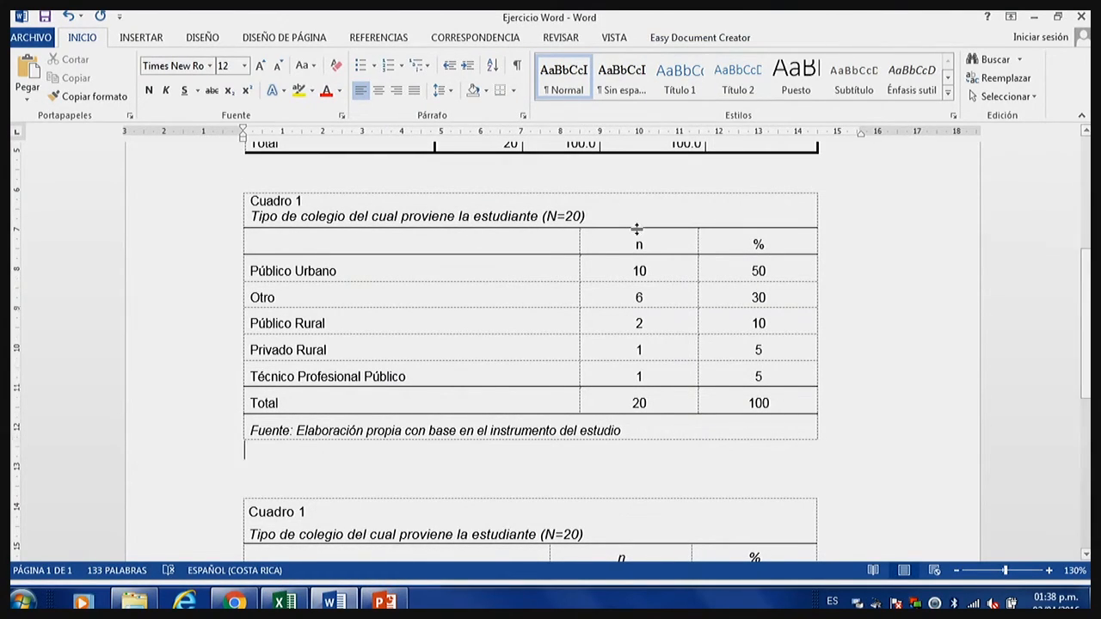
# Hide the dashed table gridlines in the document.
pyautogui.click(662, 192)
pyautogui.click(889, 38)
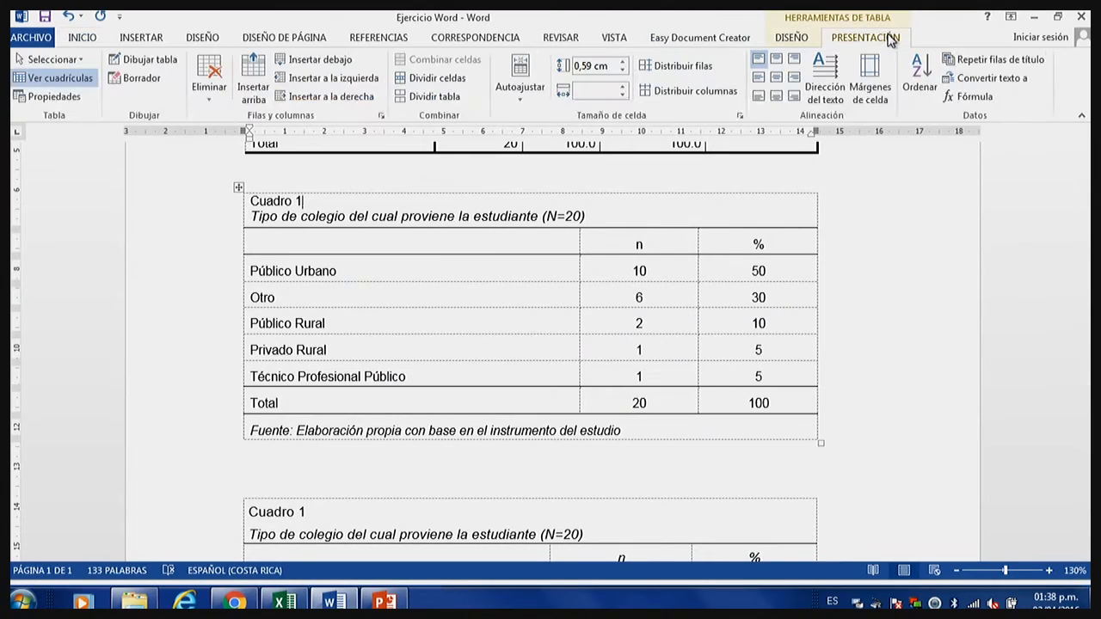
pyautogui.click(91, 82)
pyautogui.click(361, 243)
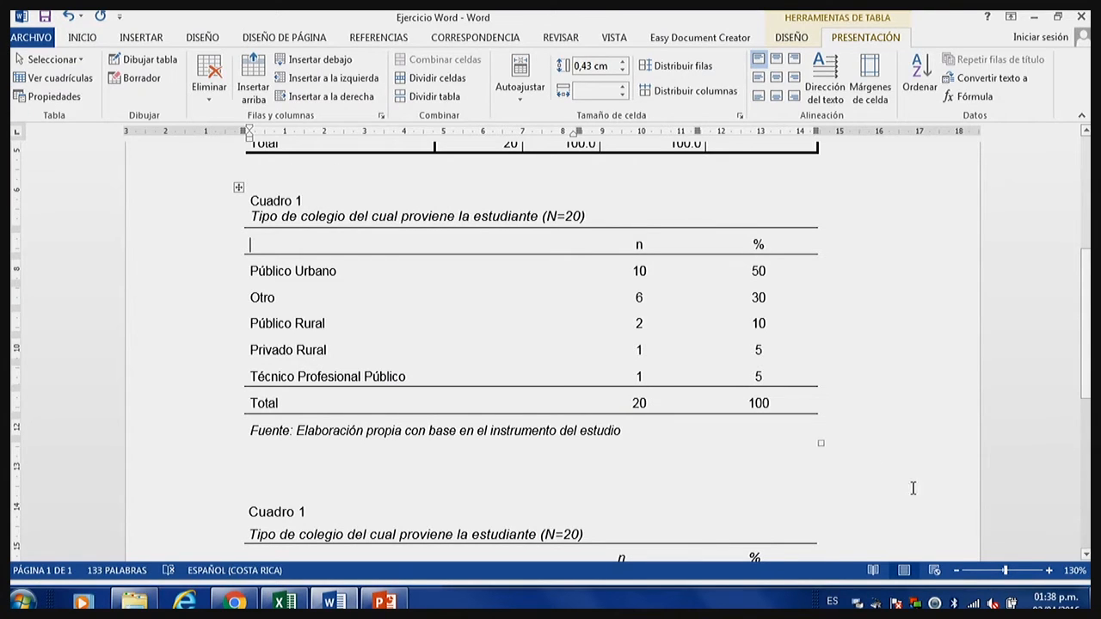
# Enlarge the document view to 180% and examine the new table's layout from its title to its source line.
pyautogui.click(1049, 570)
pyautogui.click(1049, 571)
pyautogui.click(1049, 570)
pyautogui.click(1049, 570)
pyautogui.click(1048, 570)
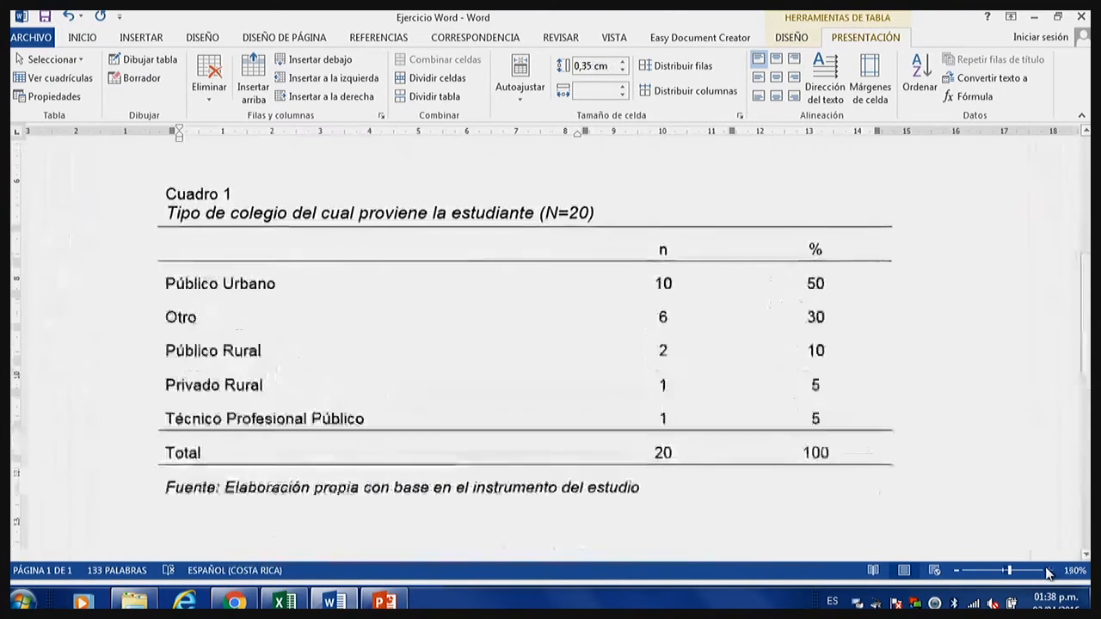
pyautogui.click(1048, 571)
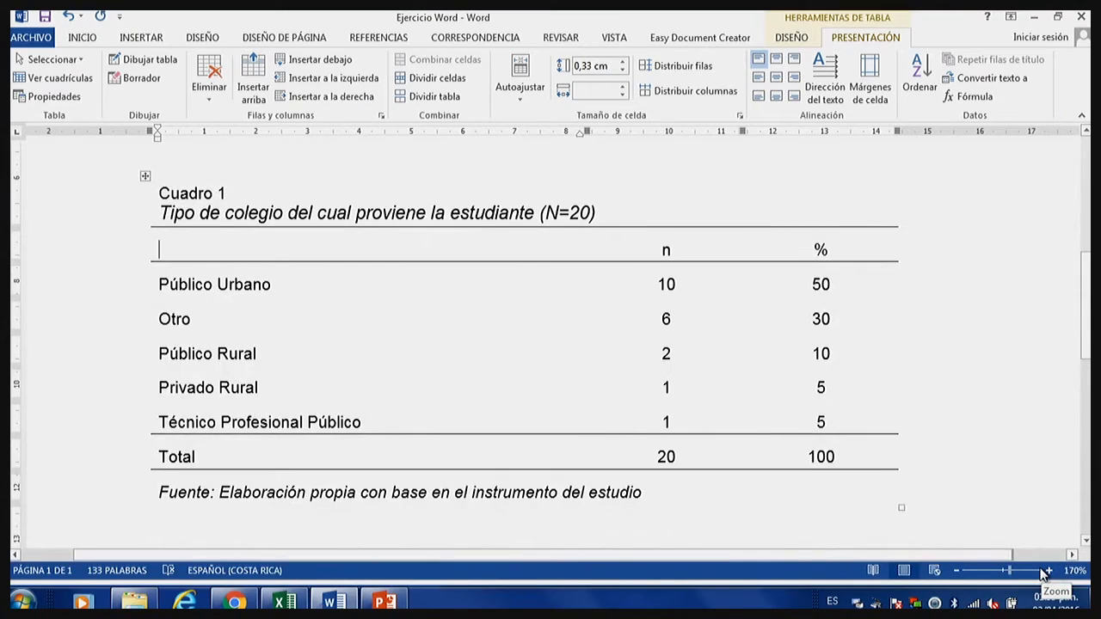
pyautogui.click(1041, 571)
pyautogui.click(1009, 570)
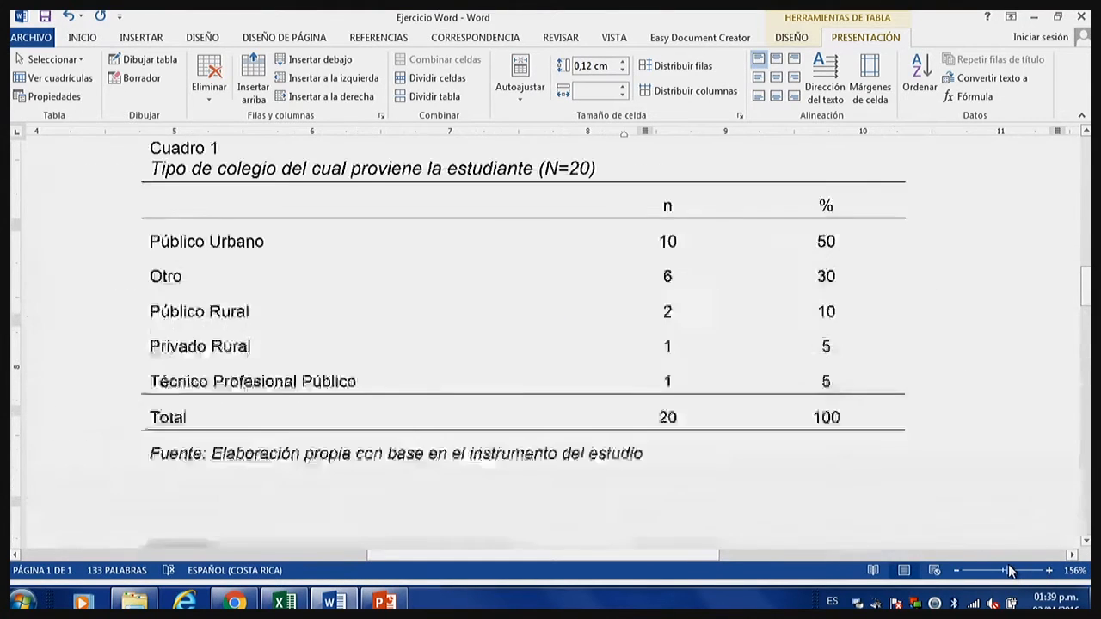
pyautogui.moveTo(1009, 570); pyautogui.dragTo(1012, 571)
pyautogui.scroll(1, 979, 541)
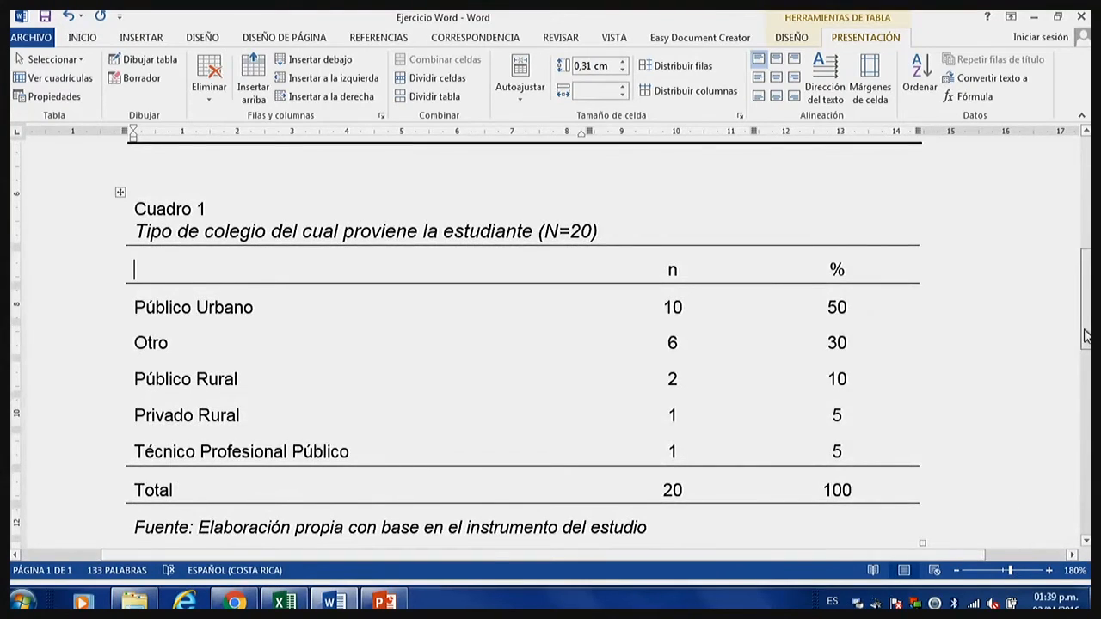
pyautogui.scroll(-1, 1086, 346)
pyautogui.moveTo(1084, 341); pyautogui.dragTo(1085, 341)
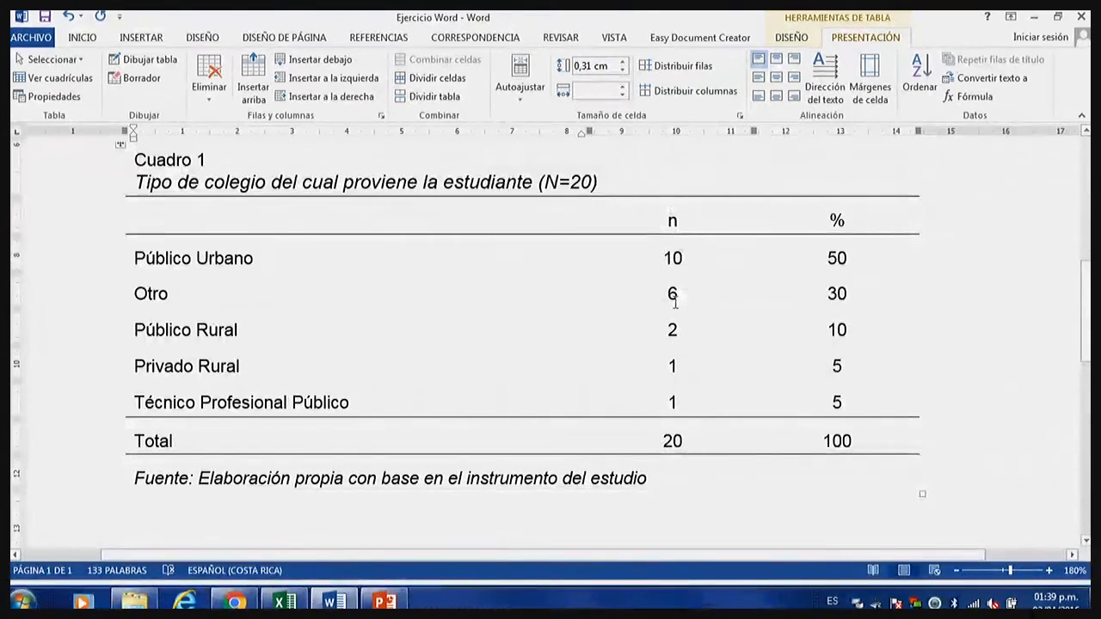
pyautogui.moveTo(687, 208); pyautogui.dragTo(706, 453)
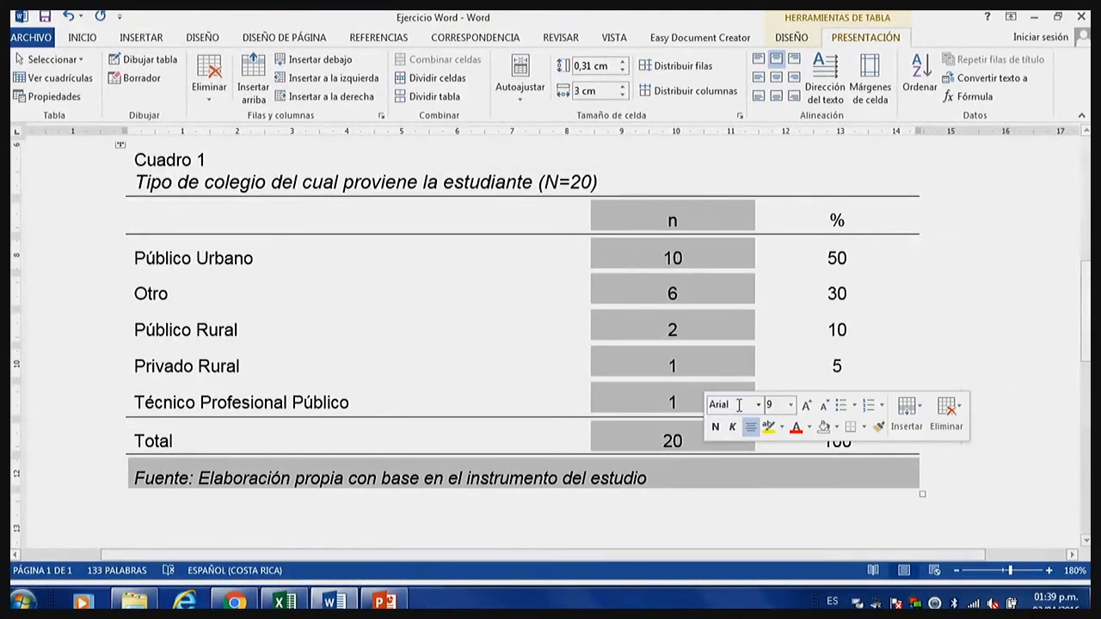
pyautogui.click(827, 293)
pyautogui.moveTo(832, 193); pyautogui.dragTo(846, 353)
pyautogui.click(847, 366)
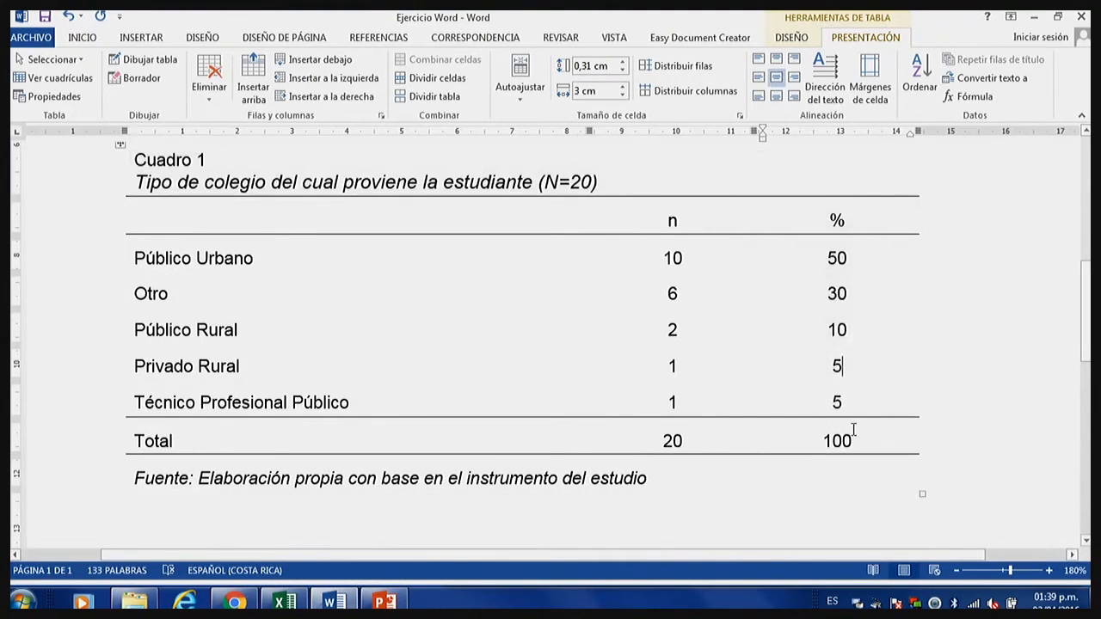
pyautogui.moveTo(854, 435); pyautogui.dragTo(833, 218)
pyautogui.click(828, 232)
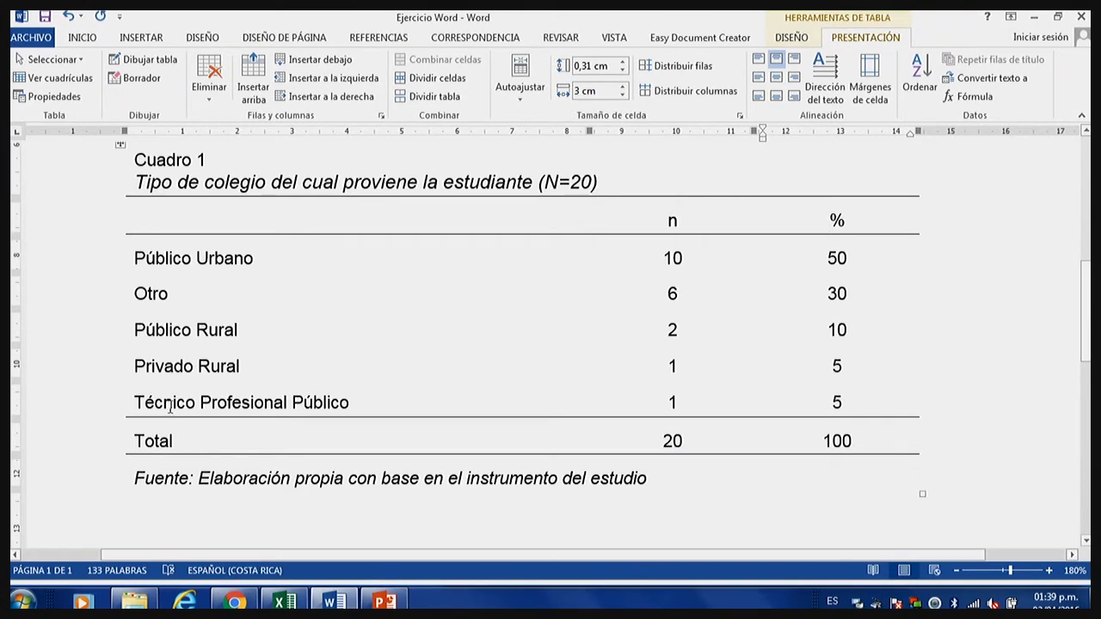
# Align the cells from the Público Urbano row to the Total row to the left and vertically centered.
pyautogui.moveTo(153, 257); pyautogui.dragTo(847, 434)
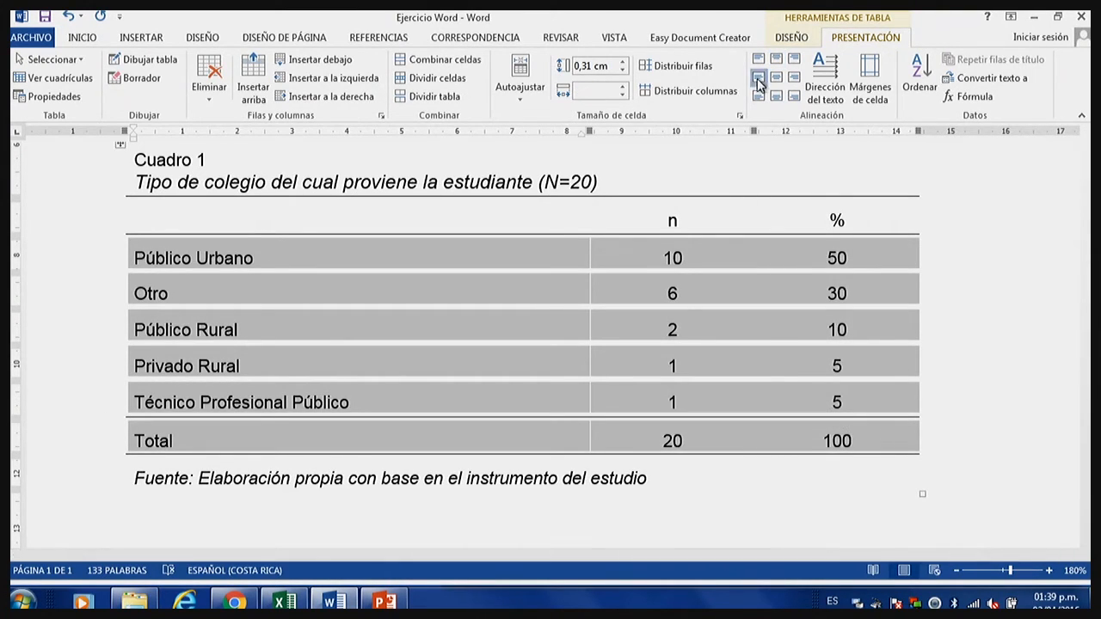
pyautogui.click(757, 80)
pyautogui.click(775, 77)
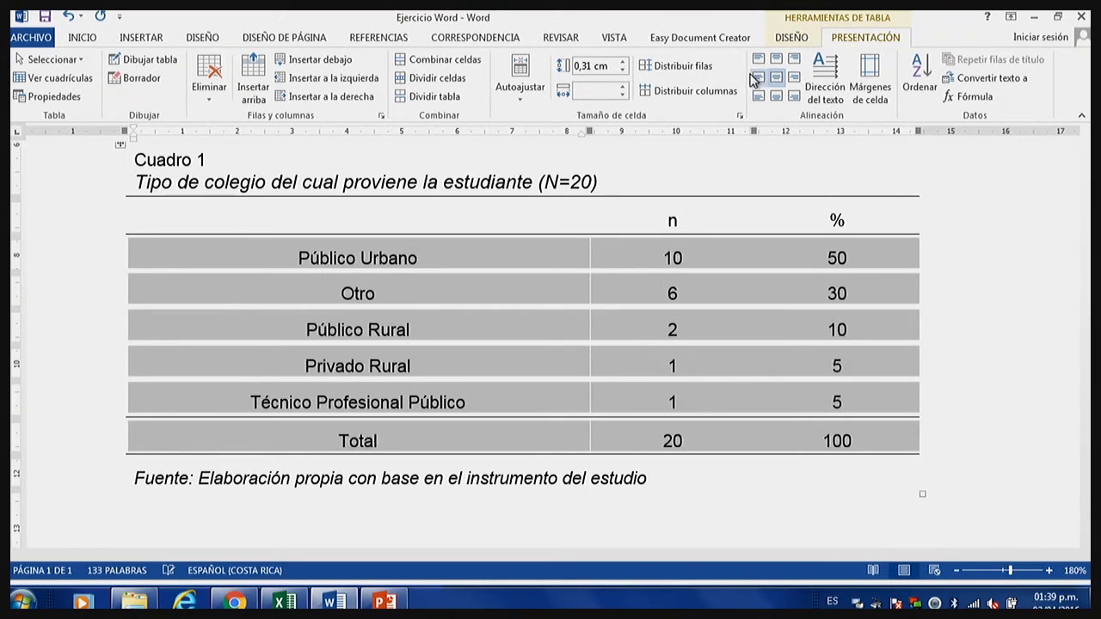
pyautogui.click(758, 77)
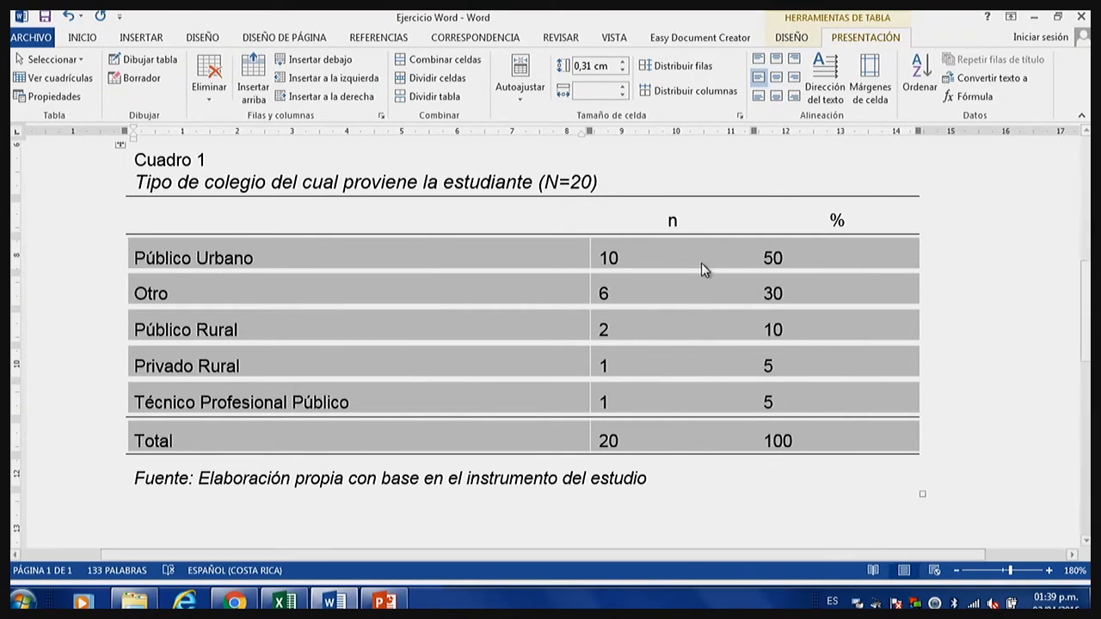
pyautogui.click(668, 249)
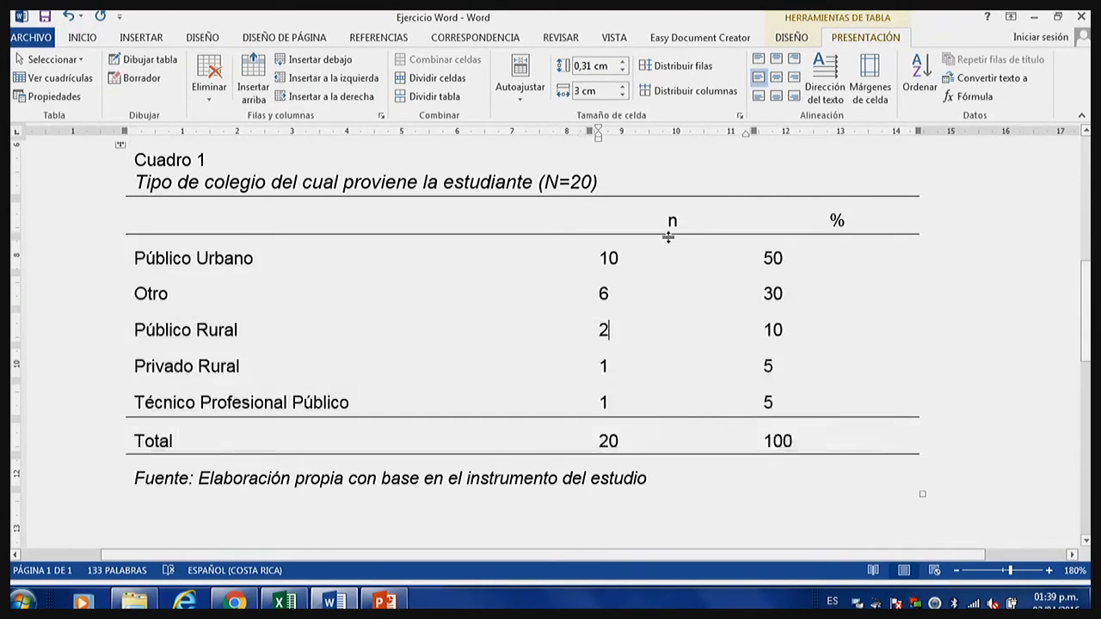
# Center the n and % columns horizontally and vertically, from their headings down to the Total row.
pyautogui.moveTo(739, 305); pyautogui.dragTo(793, 398)
pyautogui.click(662, 219)
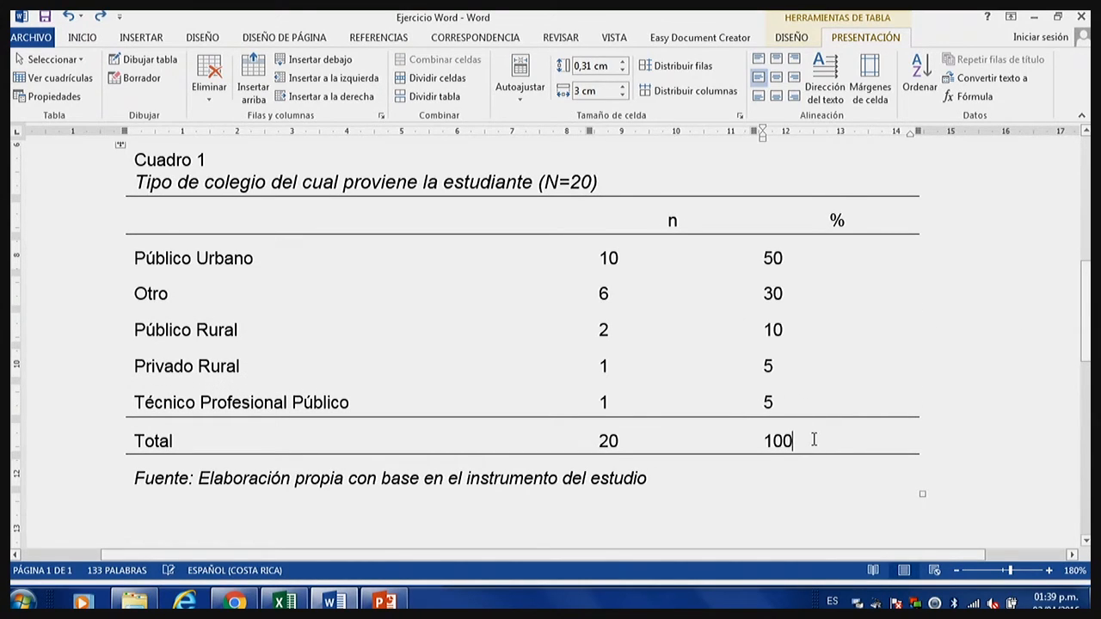
pyautogui.moveTo(813, 440); pyautogui.dragTo(658, 221)
pyautogui.click(759, 78)
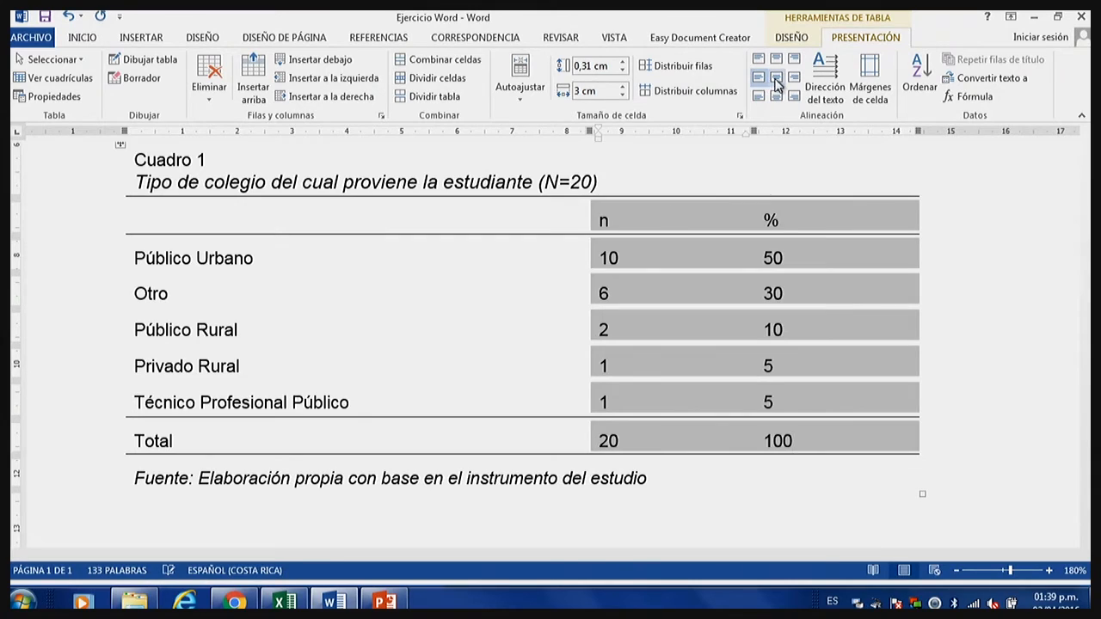
pyautogui.click(776, 78)
pyautogui.click(762, 264)
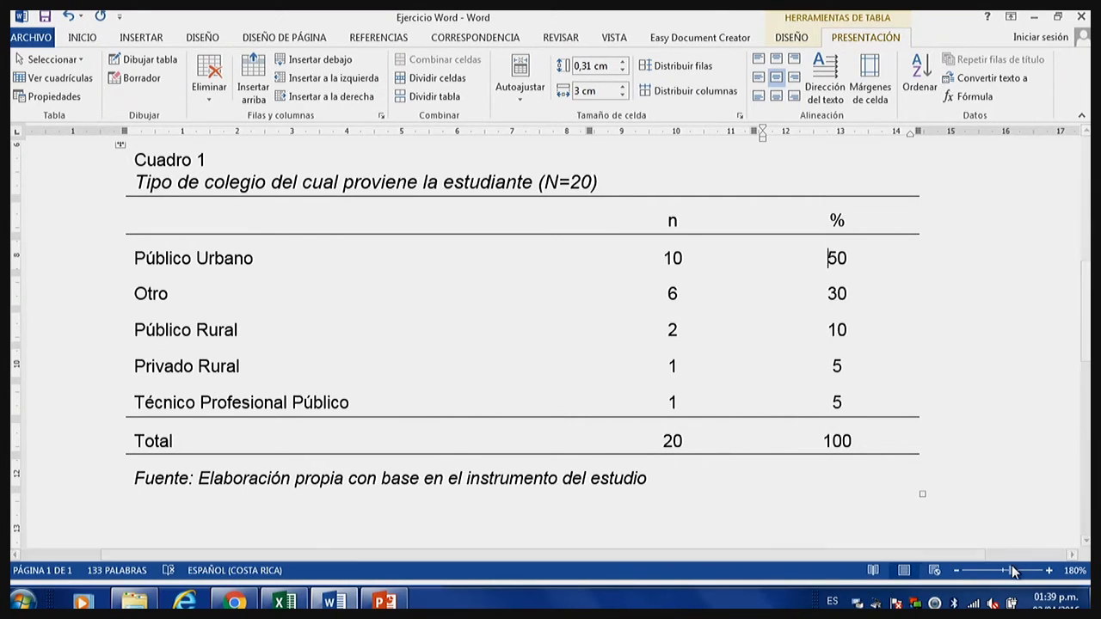
# Return the document view to 100% and compare the original frequency table with the new Cuadro 1 table.
pyautogui.moveTo(1013, 570); pyautogui.dragTo(1002, 571)
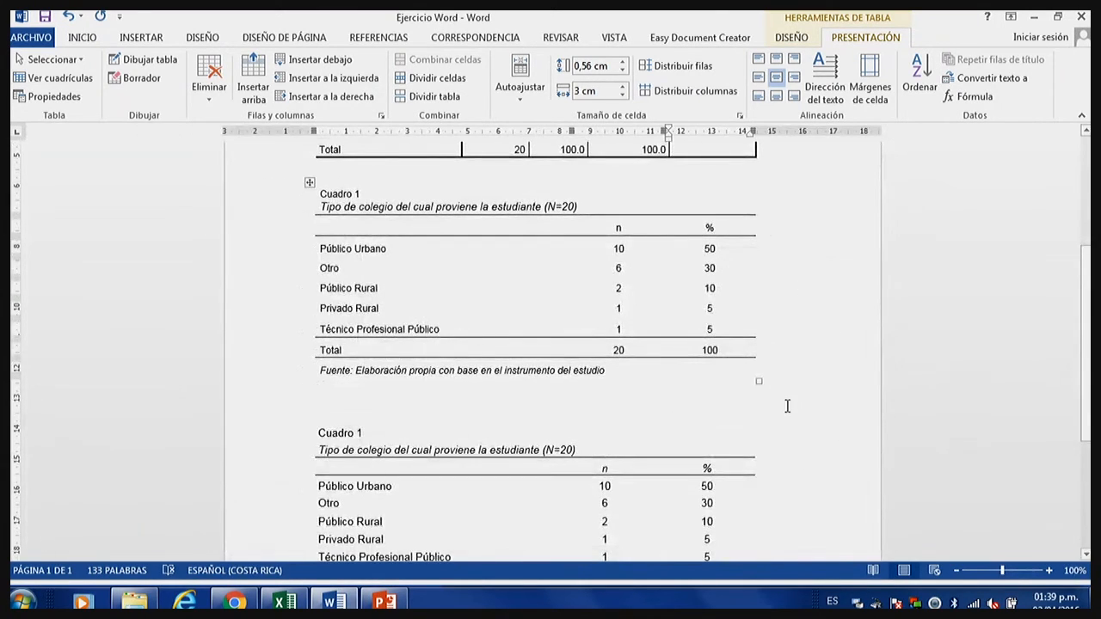
pyautogui.scroll(4, 776, 402)
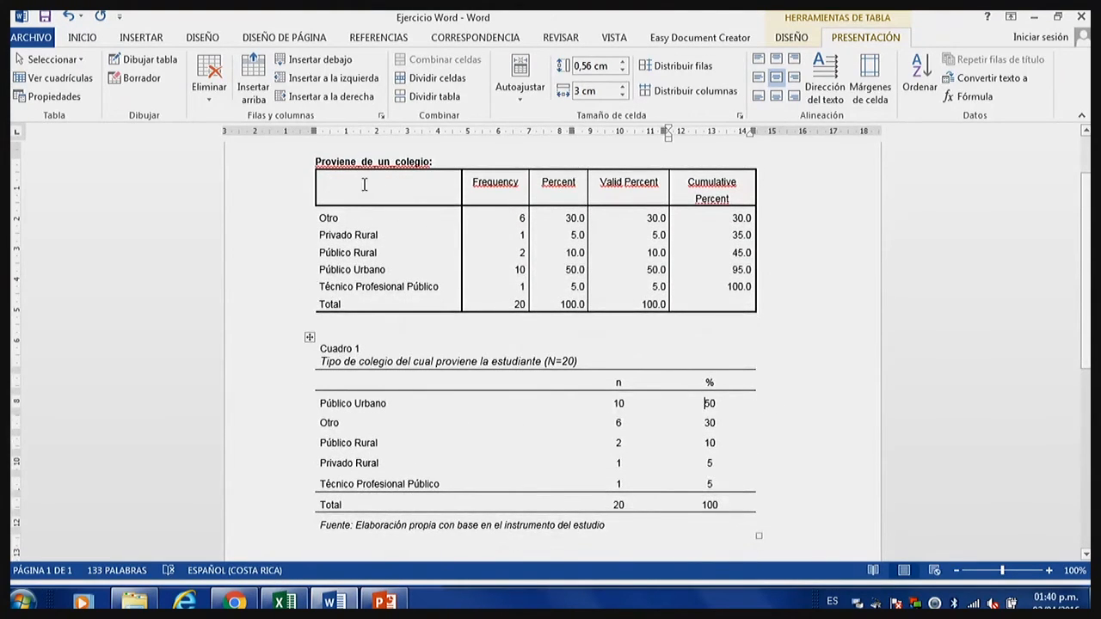
pyautogui.moveTo(322, 155); pyautogui.dragTo(792, 332)
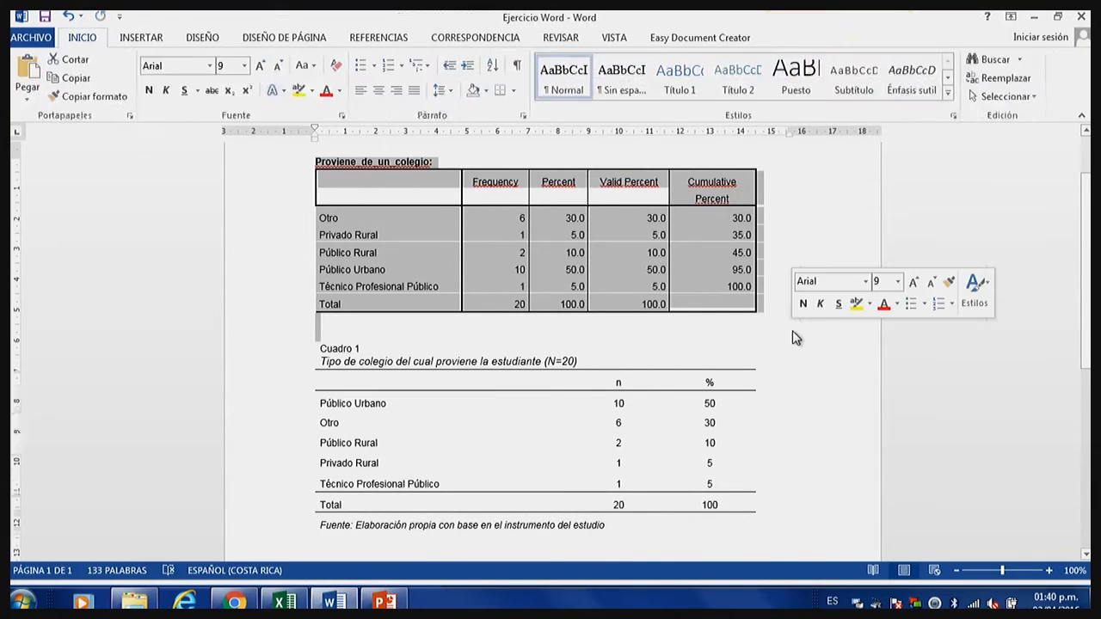
pyautogui.click(543, 442)
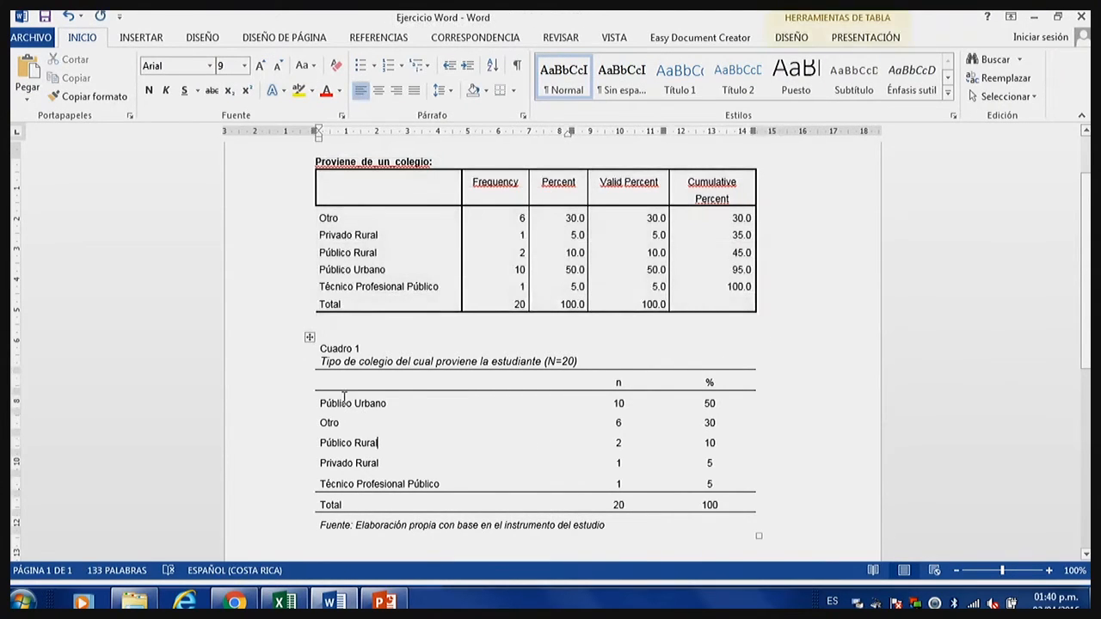
pyautogui.moveTo(324, 355); pyautogui.dragTo(765, 522)
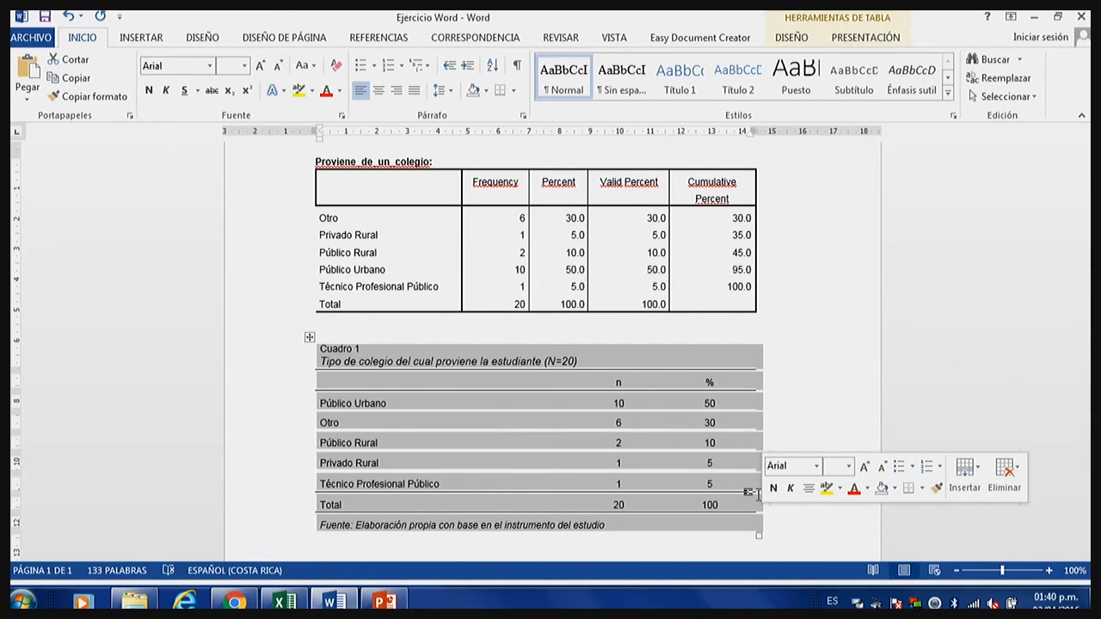
pyautogui.click(701, 537)
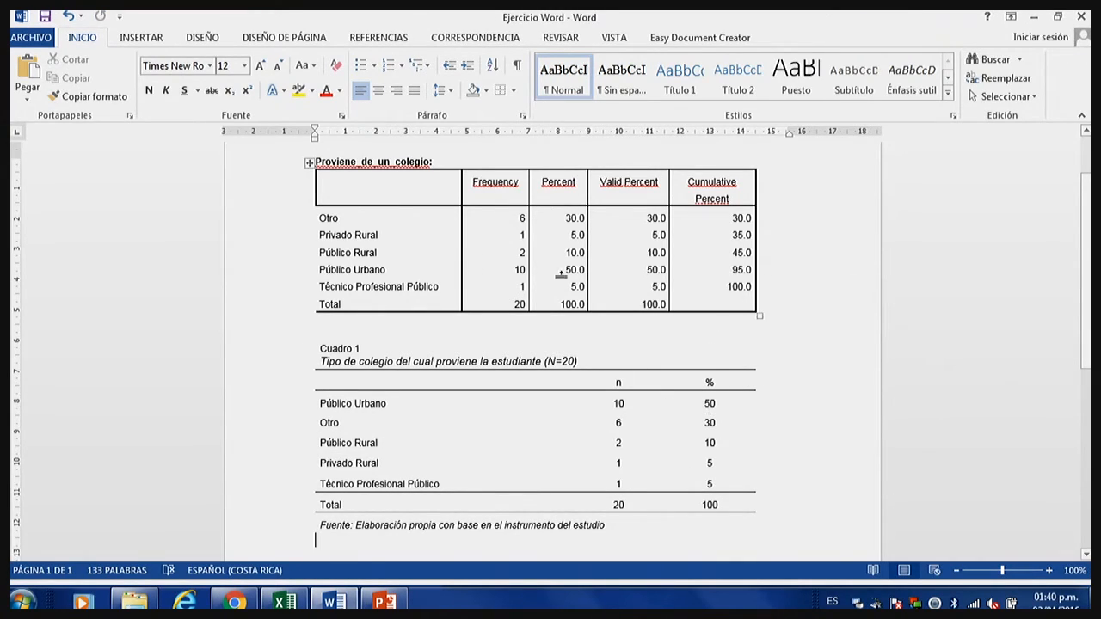
# Save the Ejercicio Word document, minimize it and switch to the open PowerPoint presentation.
pyautogui.click(48, 18)
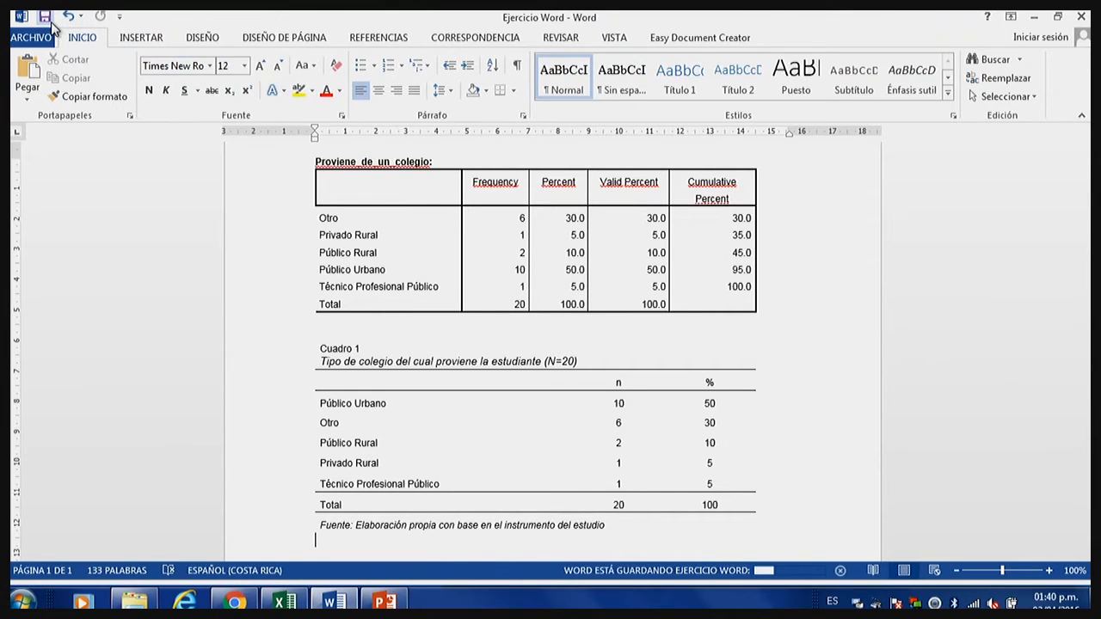
pyautogui.click(1039, 24)
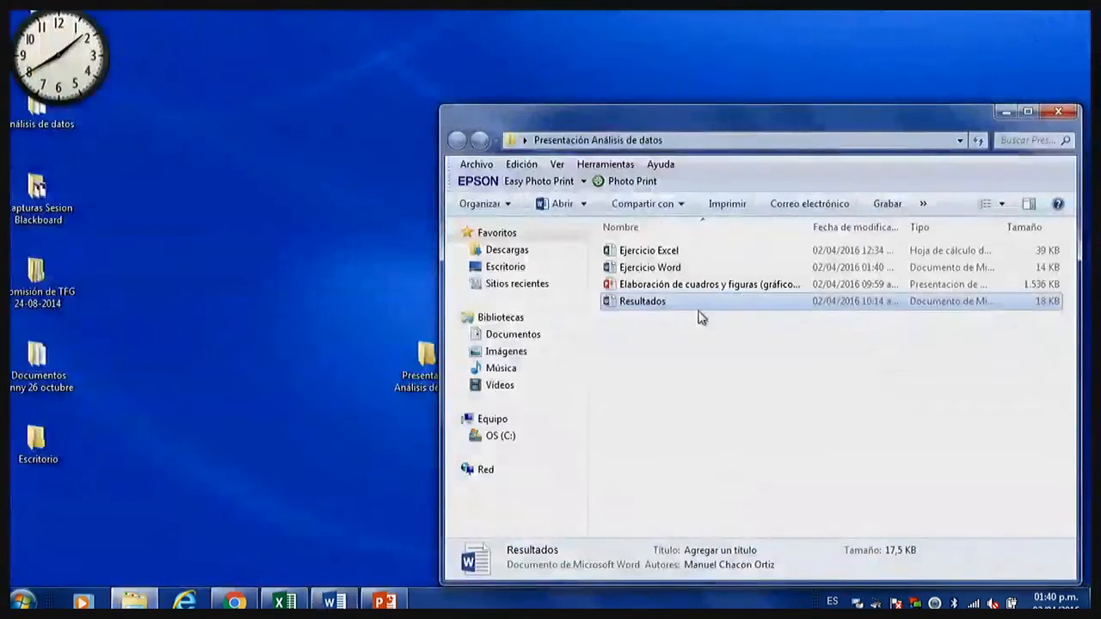
pyautogui.click(385, 600)
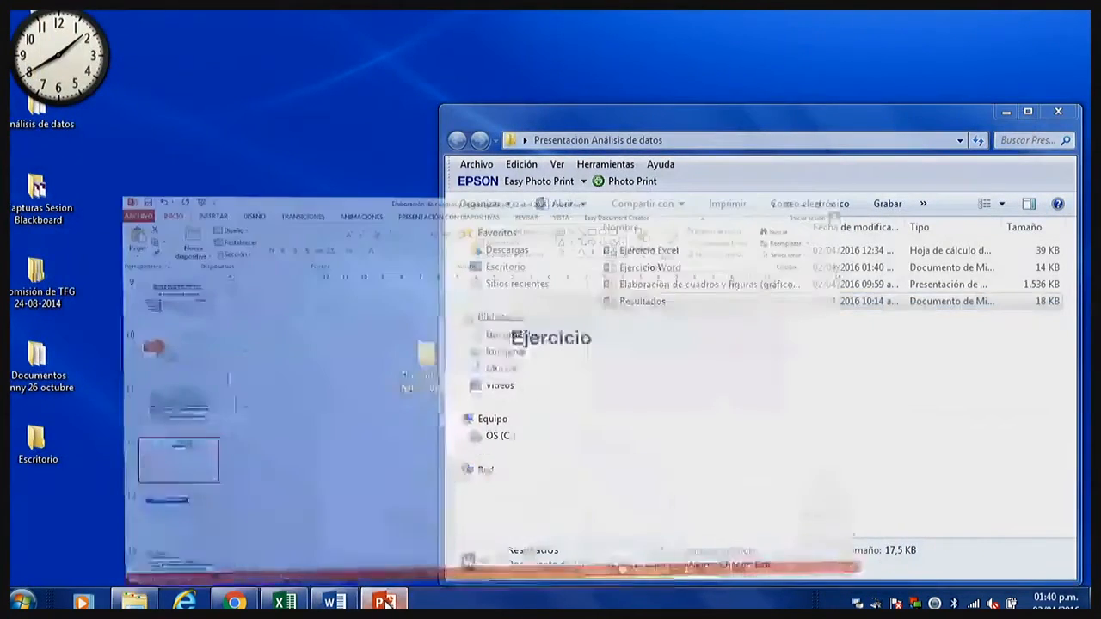
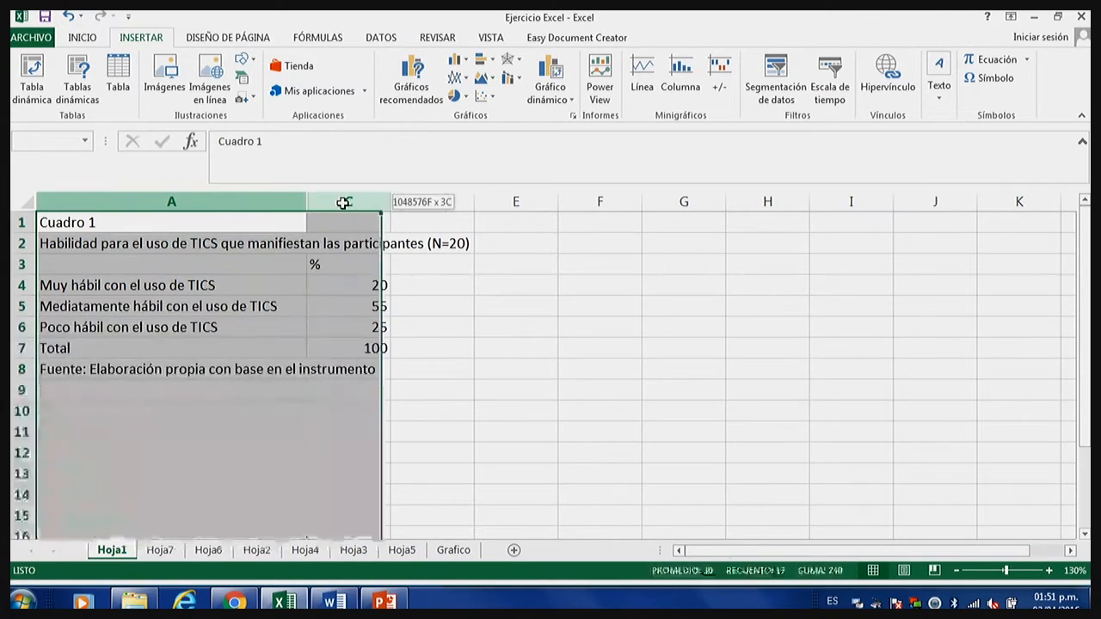
# Unhide column B between columns A and C of the Cuadro 1 sheet.
pyautogui.rightClick(346, 205)
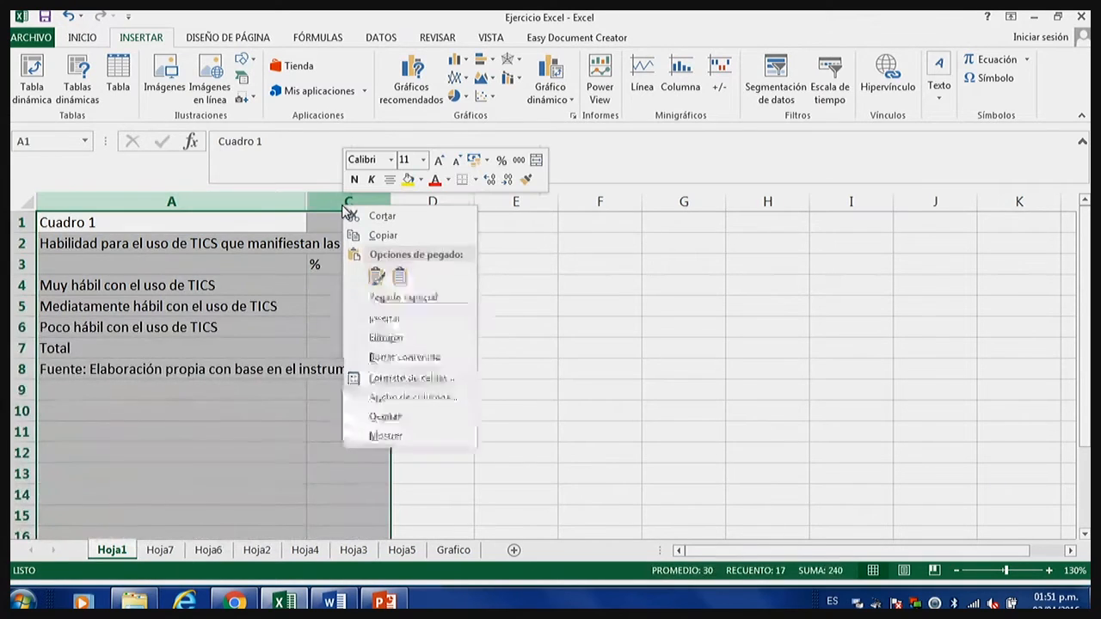
pyautogui.click(385, 436)
pyautogui.moveTo(430, 411); pyautogui.dragTo(430, 392)
# Center the contents of columns B and C horizontally, including the n and % headings and their figures.
pyautogui.moveTo(349, 201); pyautogui.dragTo(433, 201)
pyautogui.click(80, 40)
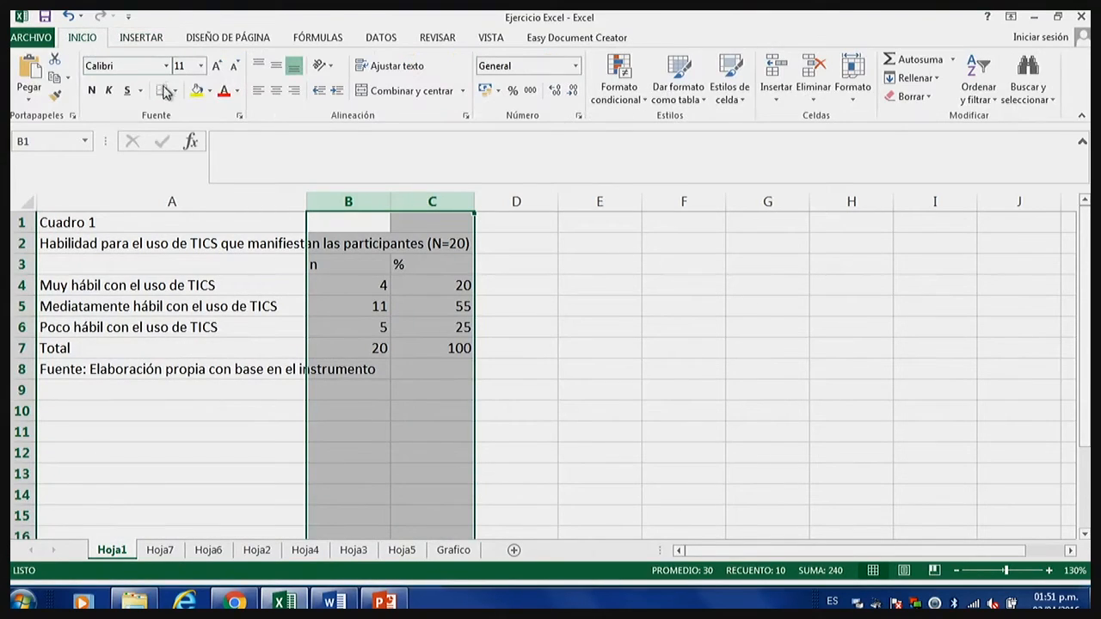
pyautogui.click(276, 90)
pyautogui.click(398, 280)
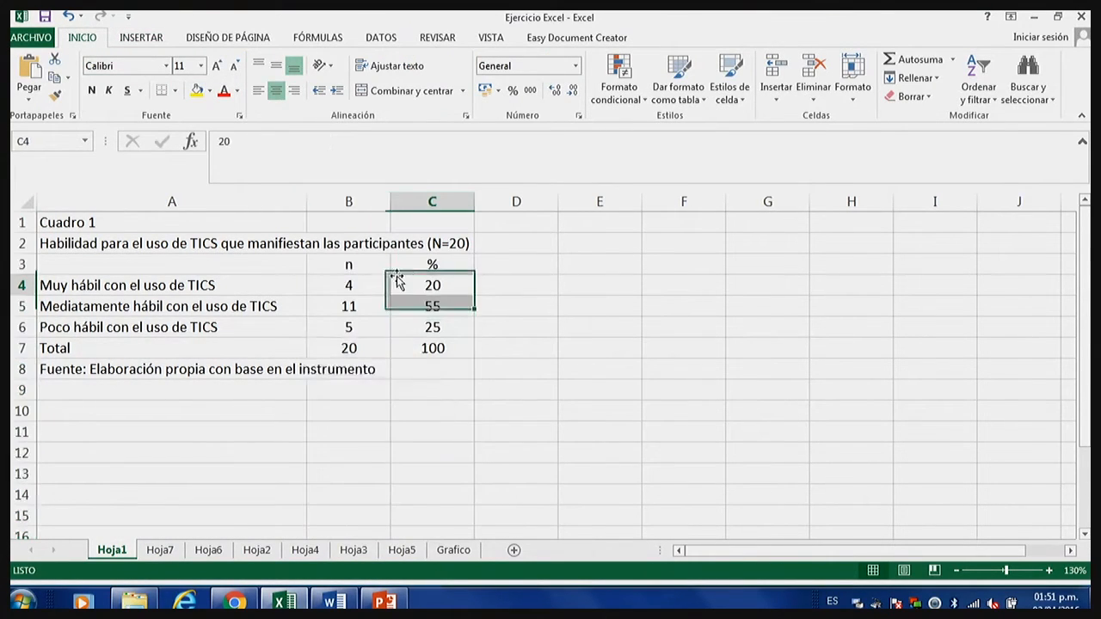
# Enlarge the sheet to 196% and examine the n and % columns and the three category rows.
pyautogui.moveTo(378, 264); pyautogui.dragTo(381, 343)
pyautogui.click(371, 306)
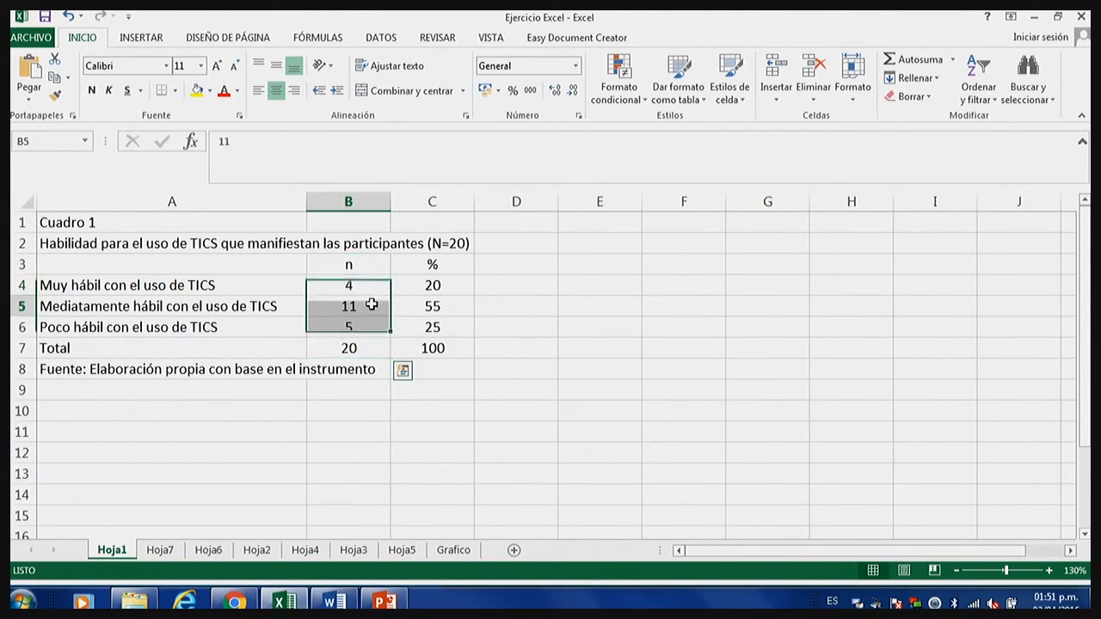
pyautogui.click(372, 258)
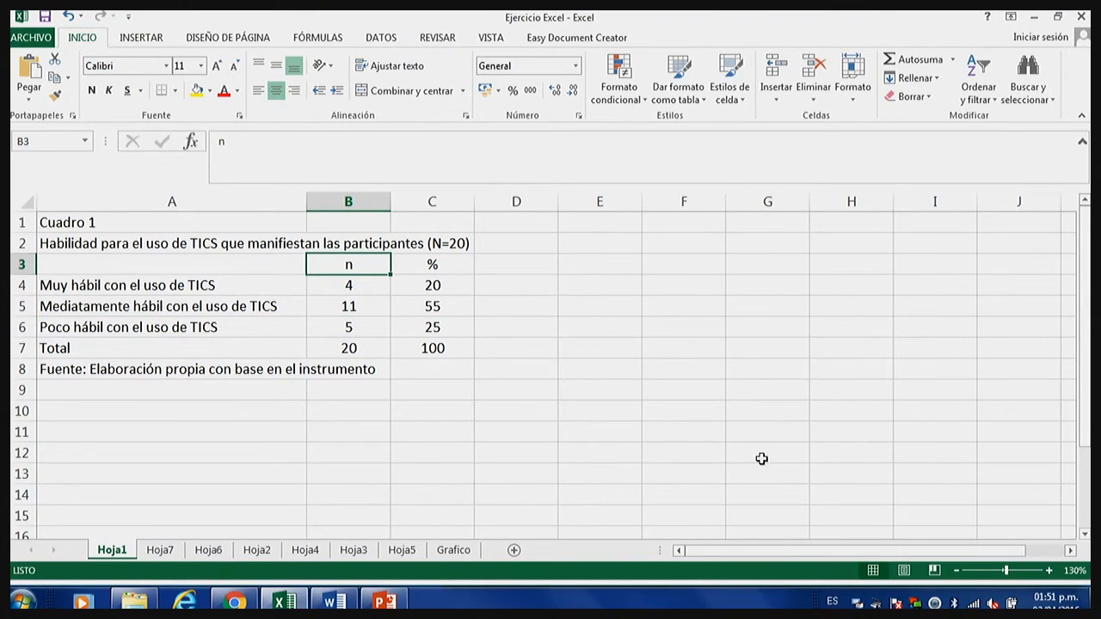
pyautogui.moveTo(1006, 571); pyautogui.dragTo(1021, 575)
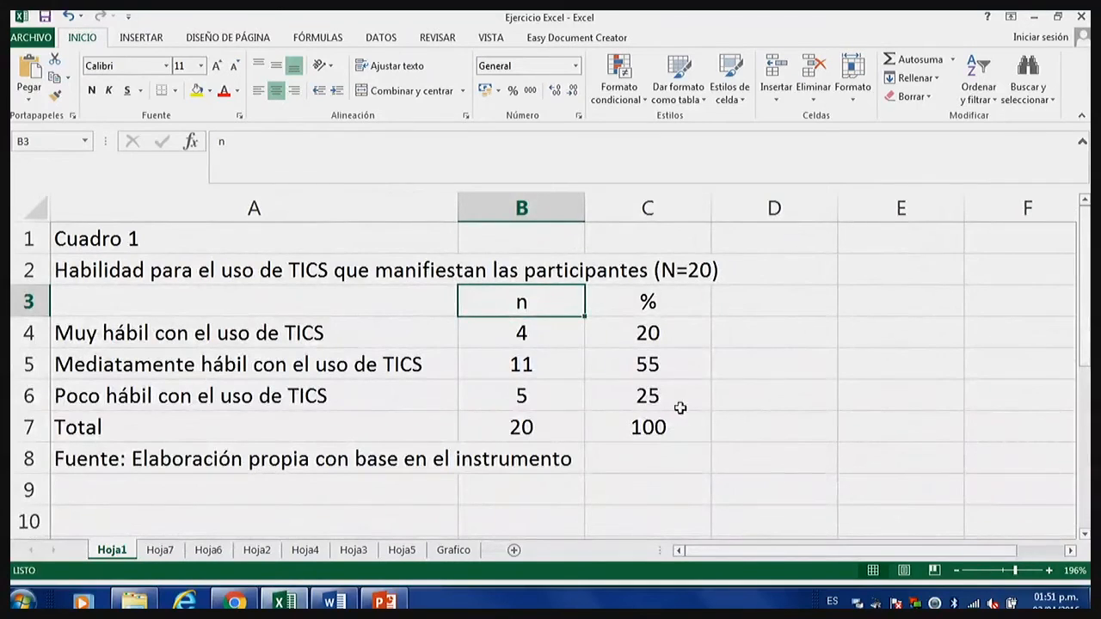
pyautogui.moveTo(536, 298); pyautogui.dragTo(550, 419)
pyautogui.moveTo(679, 301); pyautogui.dragTo(690, 422)
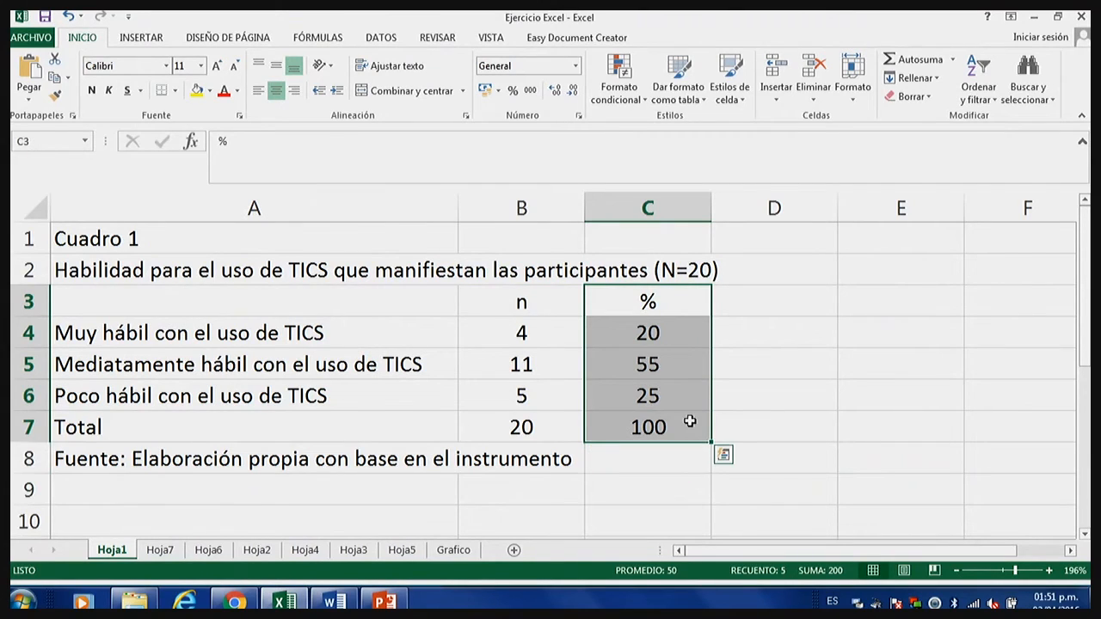
pyautogui.click(654, 337)
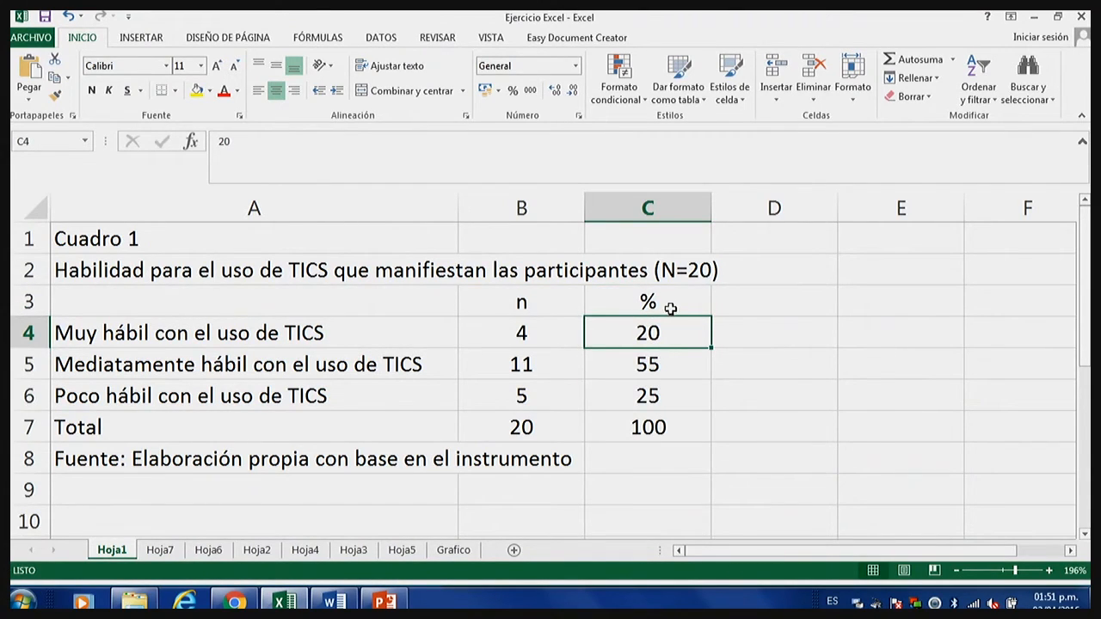
pyautogui.moveTo(673, 332); pyautogui.dragTo(216, 394)
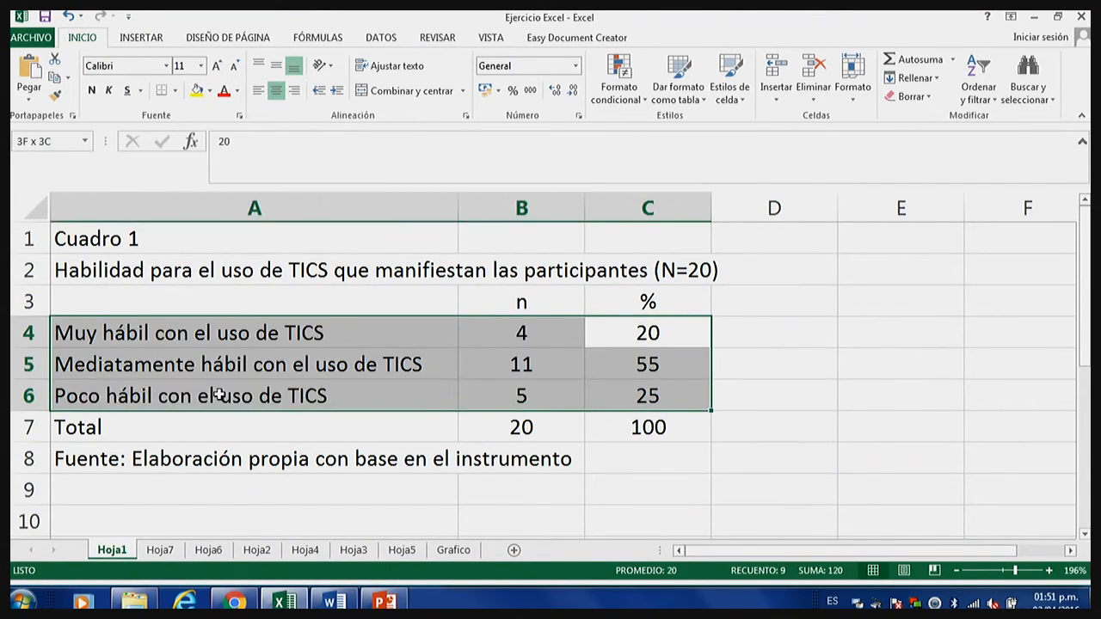
pyautogui.click(521, 361)
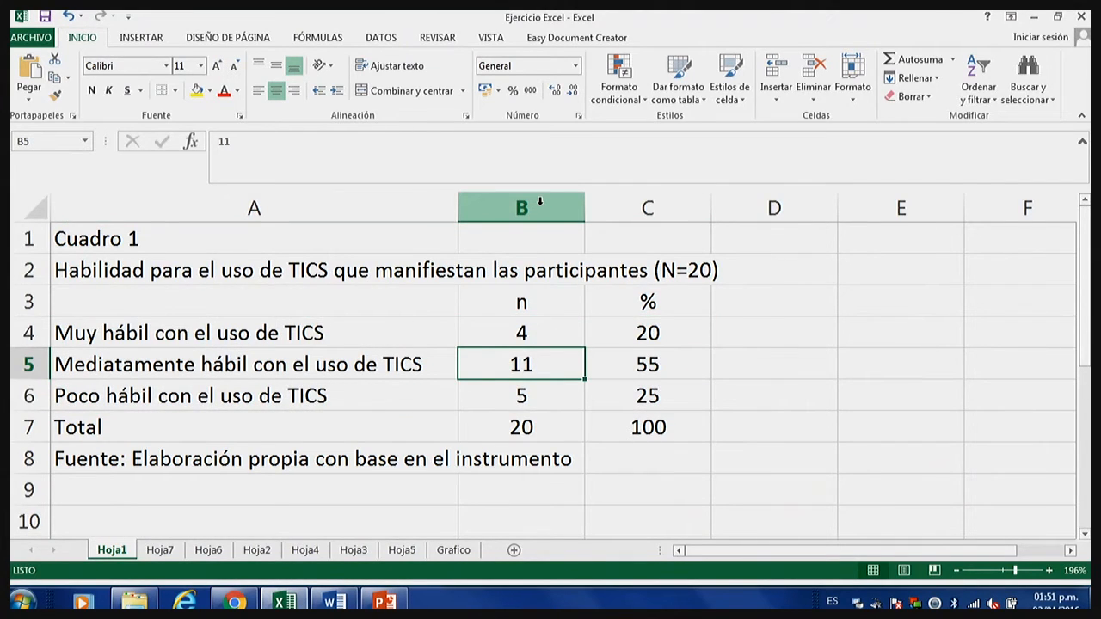
# Hide column B, which holds the n frequencies.
pyautogui.click(540, 203)
pyautogui.rightClick(542, 209)
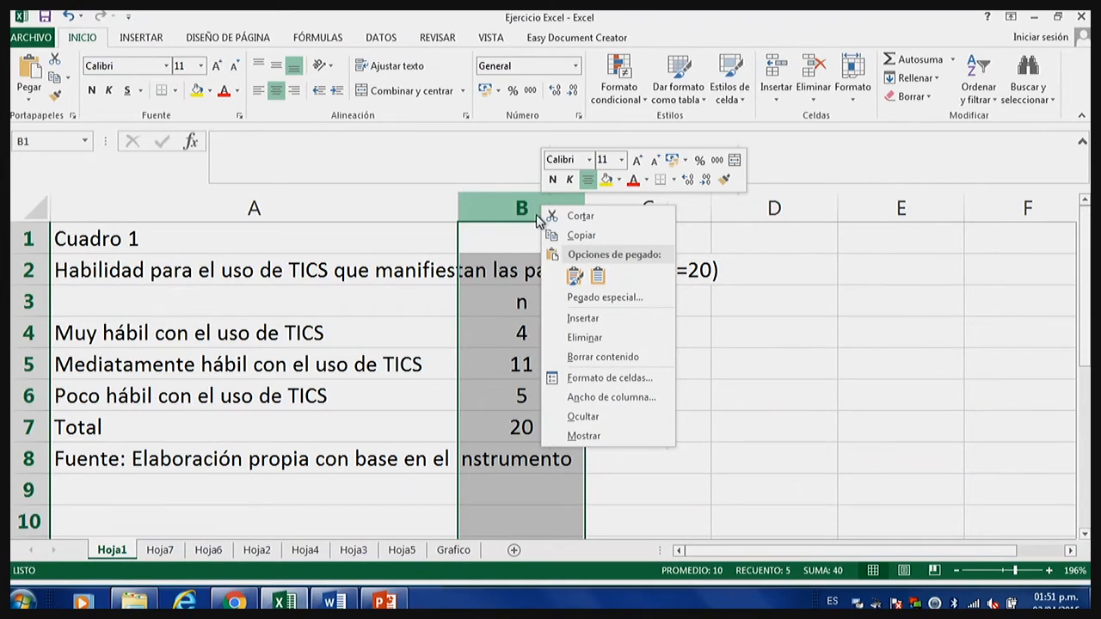
pyautogui.click(606, 420)
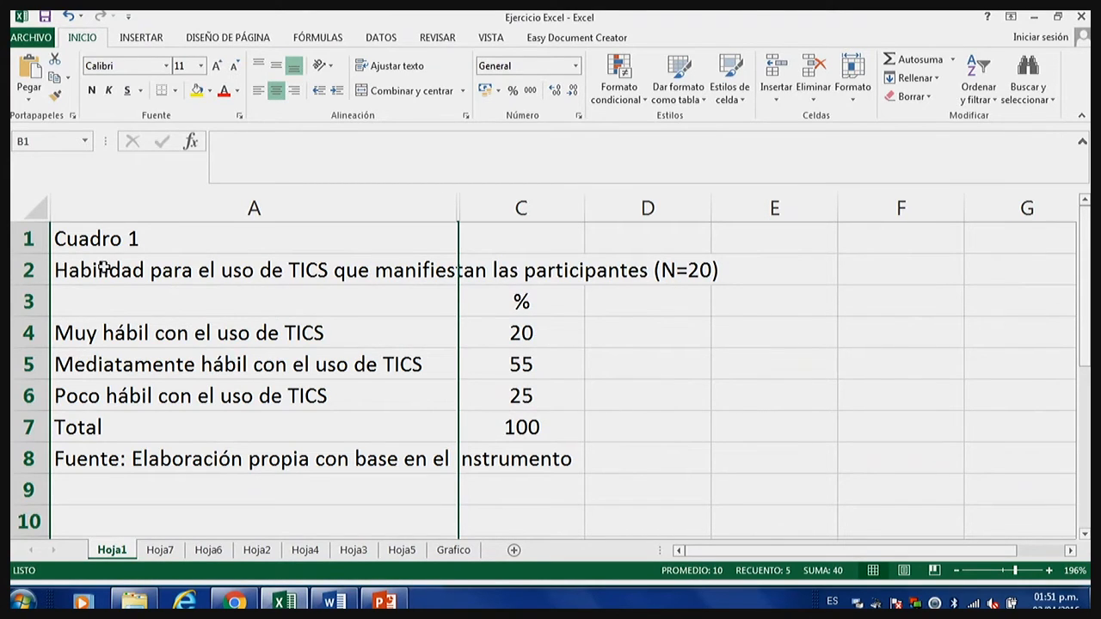
# Review the Cuadro 1 table without the n column, checking the three skill categories against their percentages.
pyautogui.moveTo(79, 242); pyautogui.dragTo(674, 456)
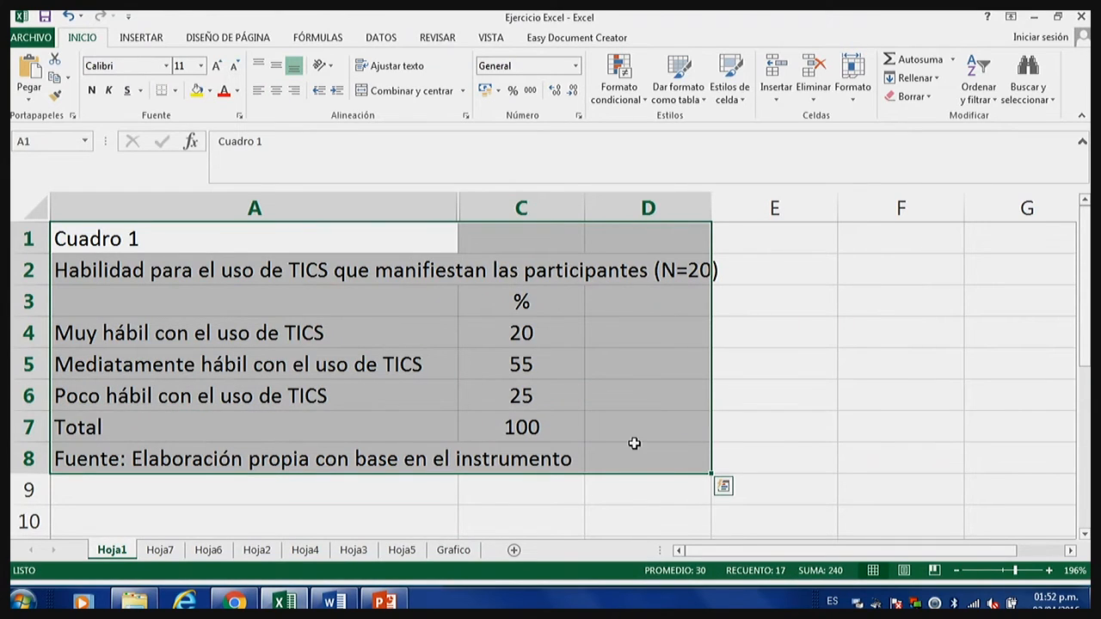
pyautogui.click(566, 386)
pyautogui.moveTo(571, 393); pyautogui.dragTo(169, 336)
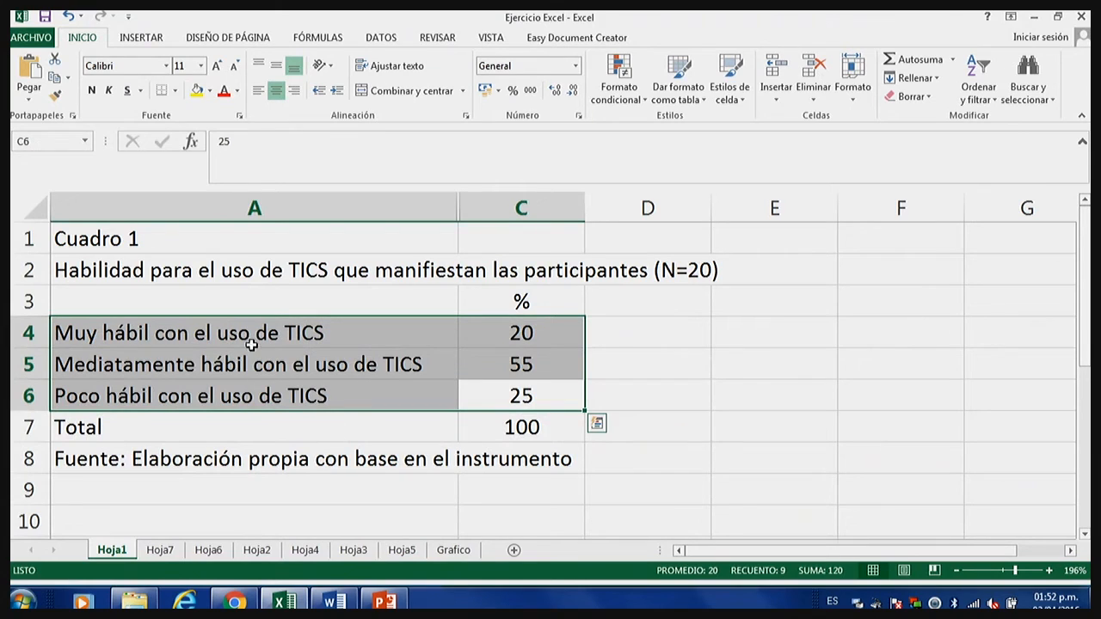
pyautogui.click(347, 351)
pyautogui.moveTo(522, 335); pyautogui.dragTo(246, 405)
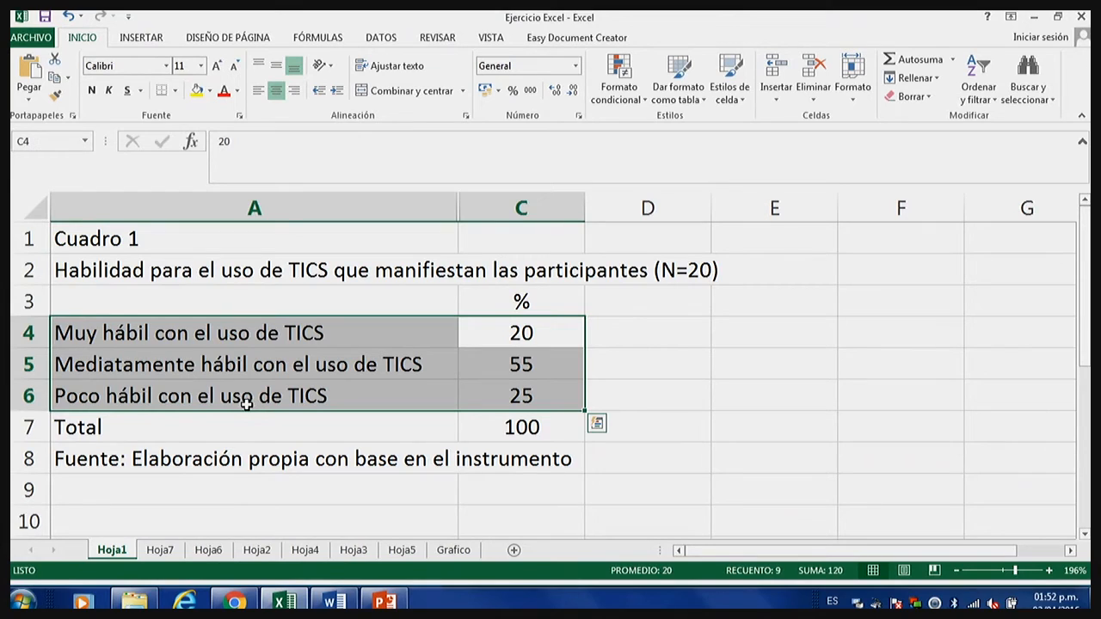
pyautogui.click(189, 368)
pyautogui.click(200, 331)
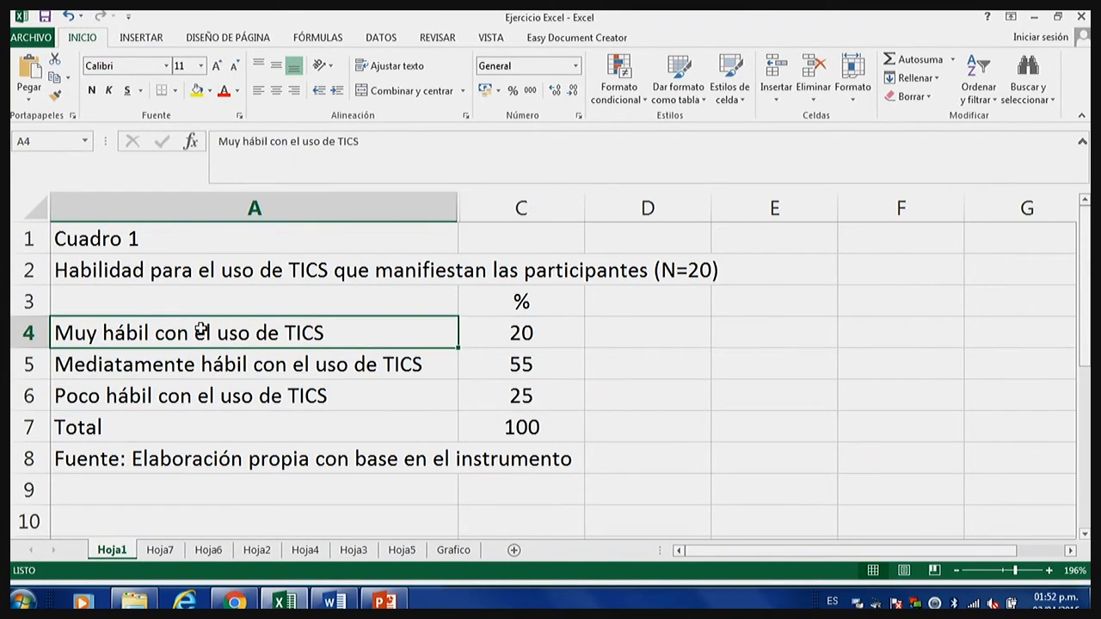
# Select the category labels and percentages in rows 4 to 6 and preview the scatter and recommended chart options without inserting one.
pyautogui.moveTo(425, 344); pyautogui.dragTo(567, 385)
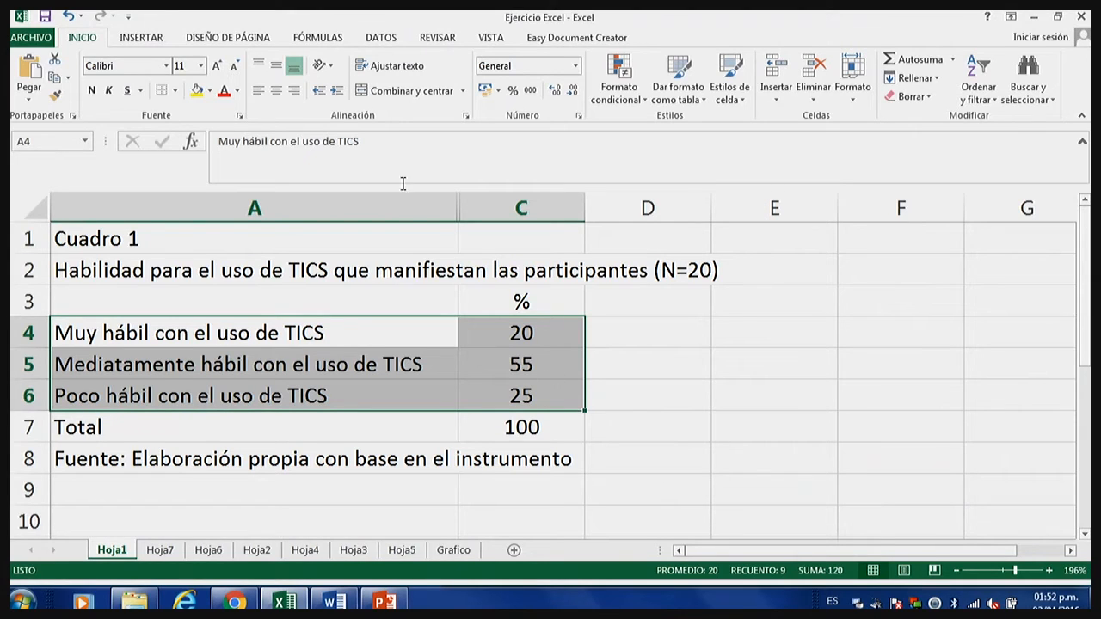
pyautogui.click(142, 38)
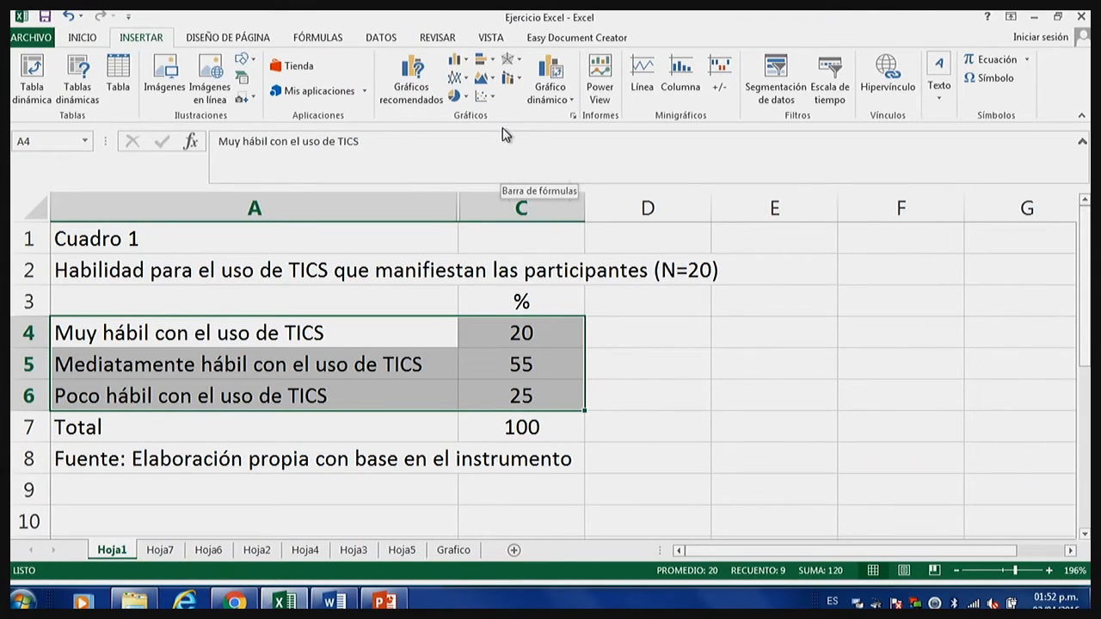
pyautogui.click(490, 97)
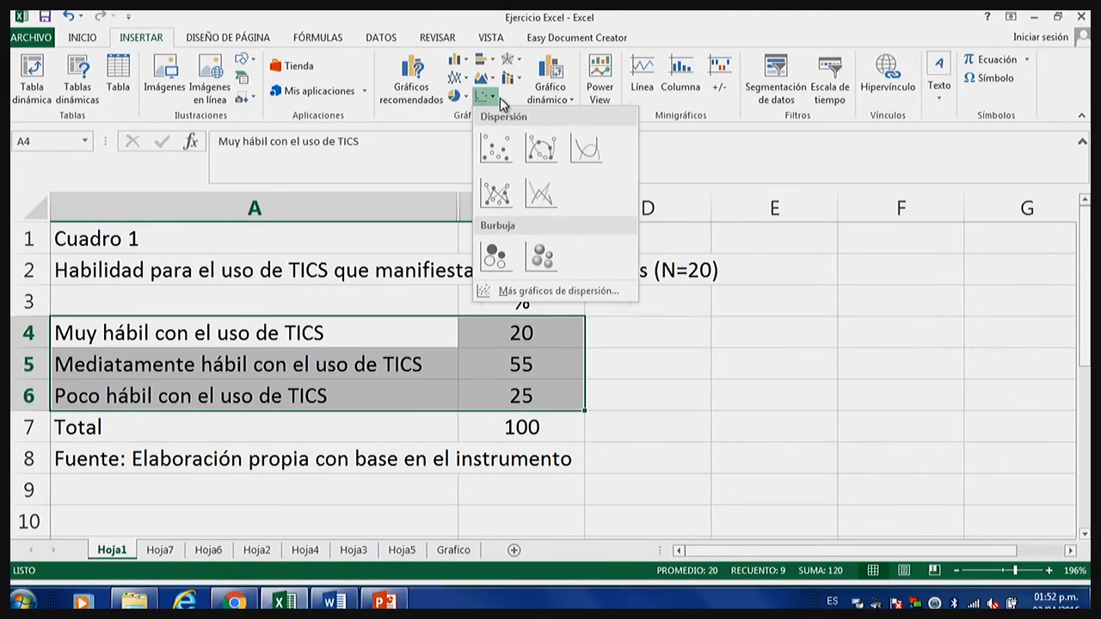
pyautogui.click(432, 125)
pyautogui.click(575, 117)
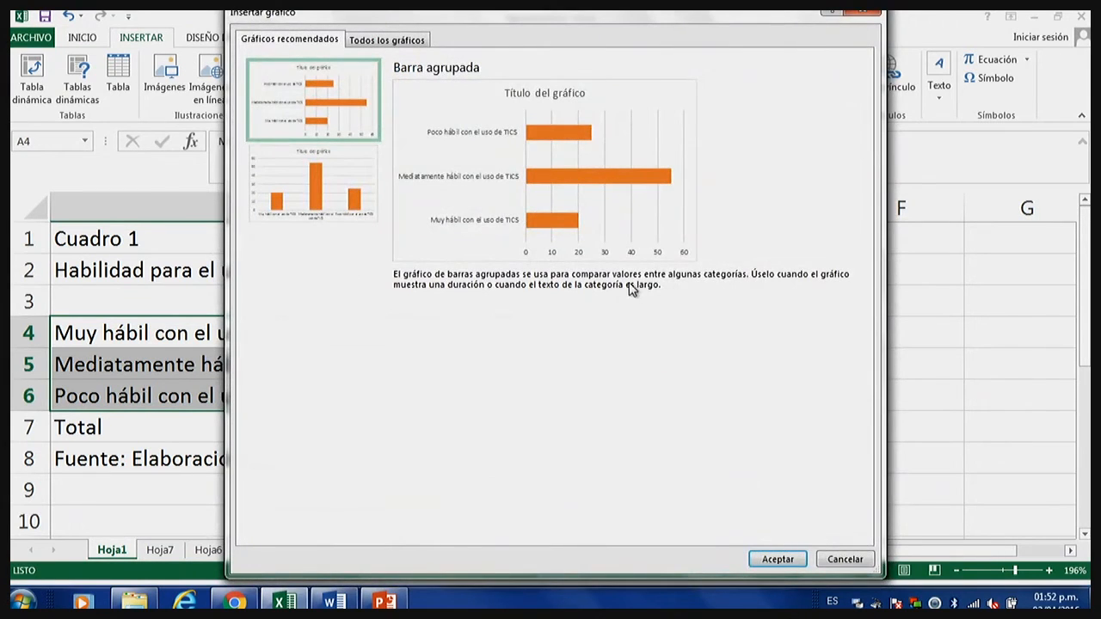
pyautogui.click(845, 560)
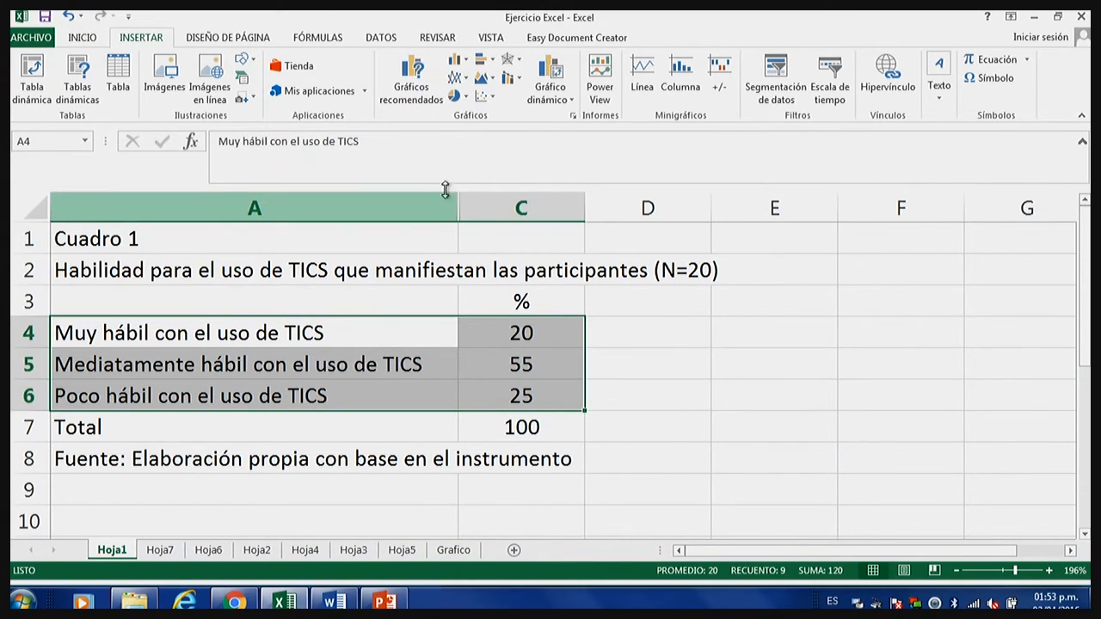
# Insert a 2D pie chart from the selected category labels and percentages.
pyautogui.click(463, 102)
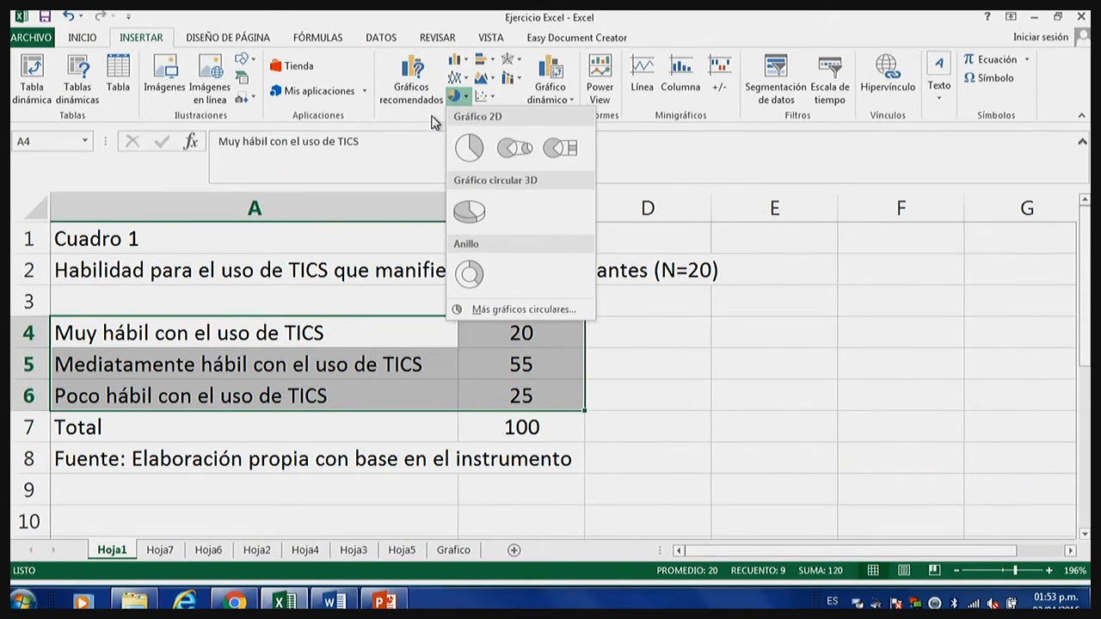
pyautogui.click(461, 102)
pyautogui.click(462, 101)
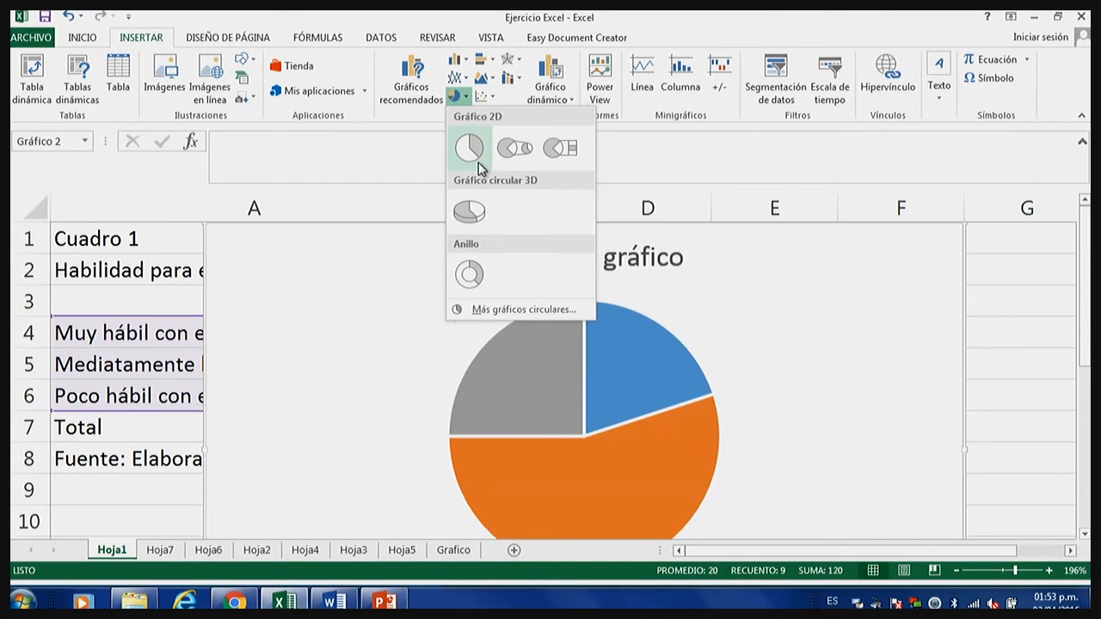
pyautogui.click(470, 150)
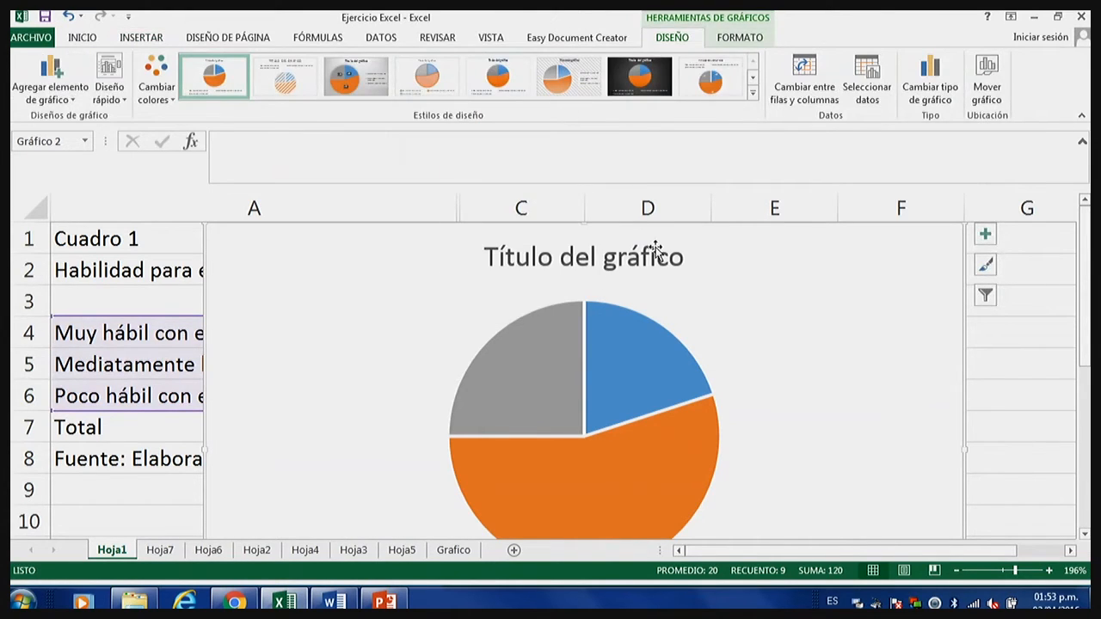
# Show the sheet in page break preview at 148% and shift the pie chart slightly to the right.
pyautogui.click(959, 571)
pyautogui.click(959, 570)
pyautogui.click(959, 570)
pyautogui.click(959, 570)
pyautogui.click(942, 574)
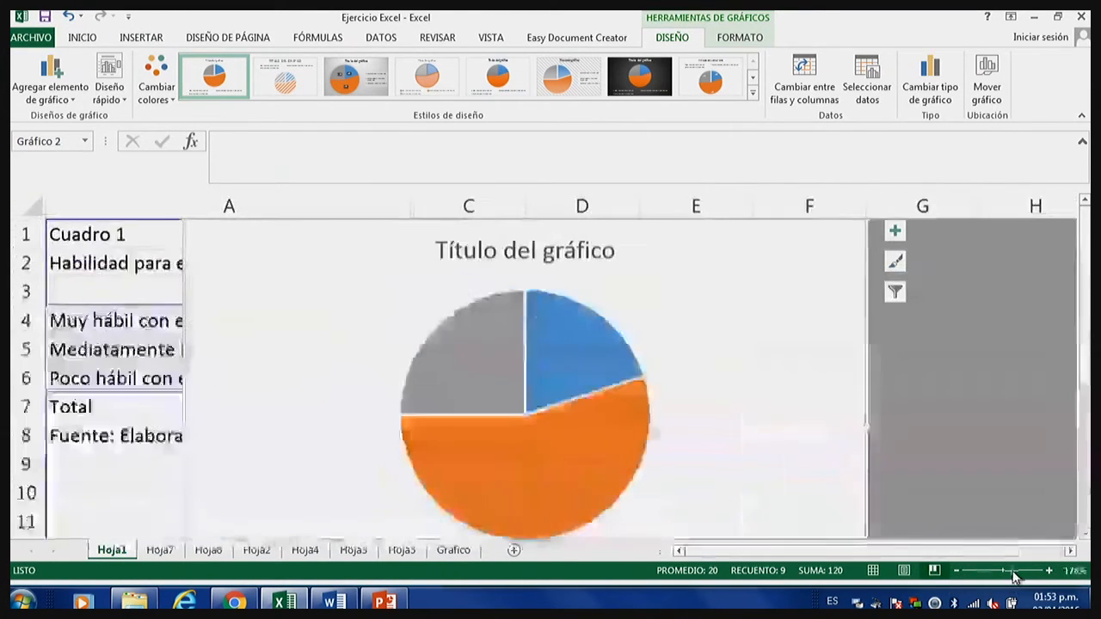
pyautogui.click(1013, 571)
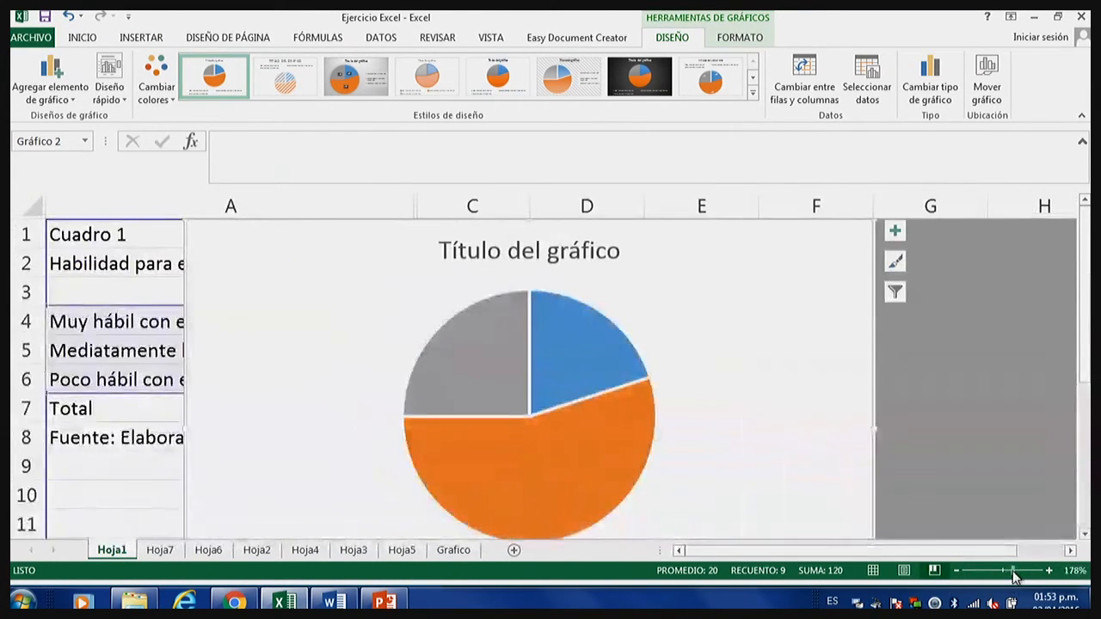
pyautogui.moveTo(1013, 571); pyautogui.dragTo(1009, 571)
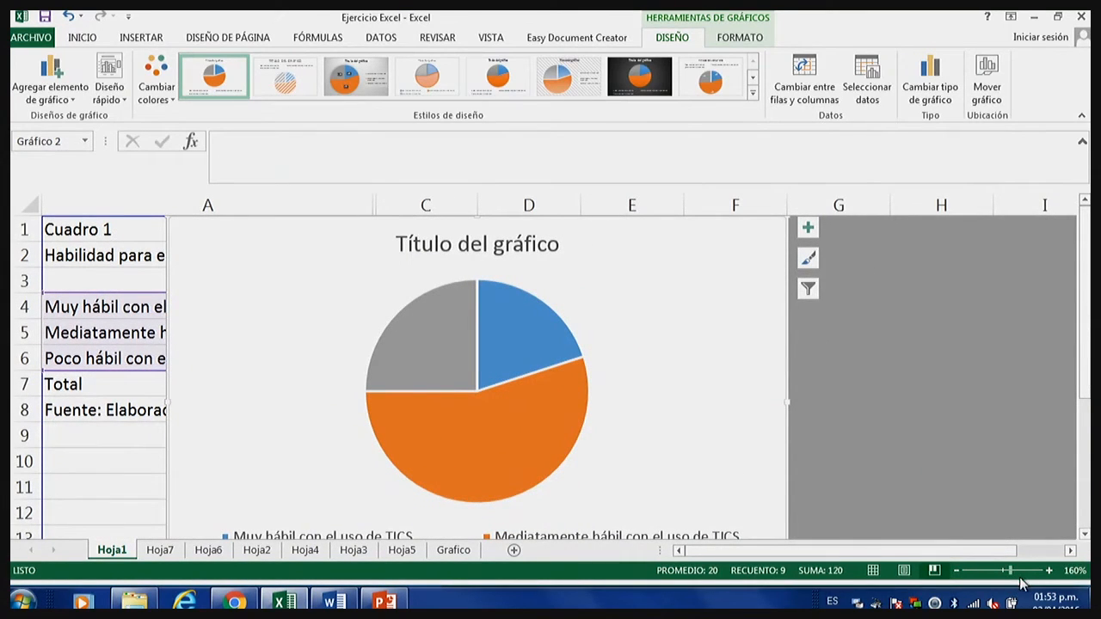
pyautogui.moveTo(1010, 571); pyautogui.dragTo(1008, 574)
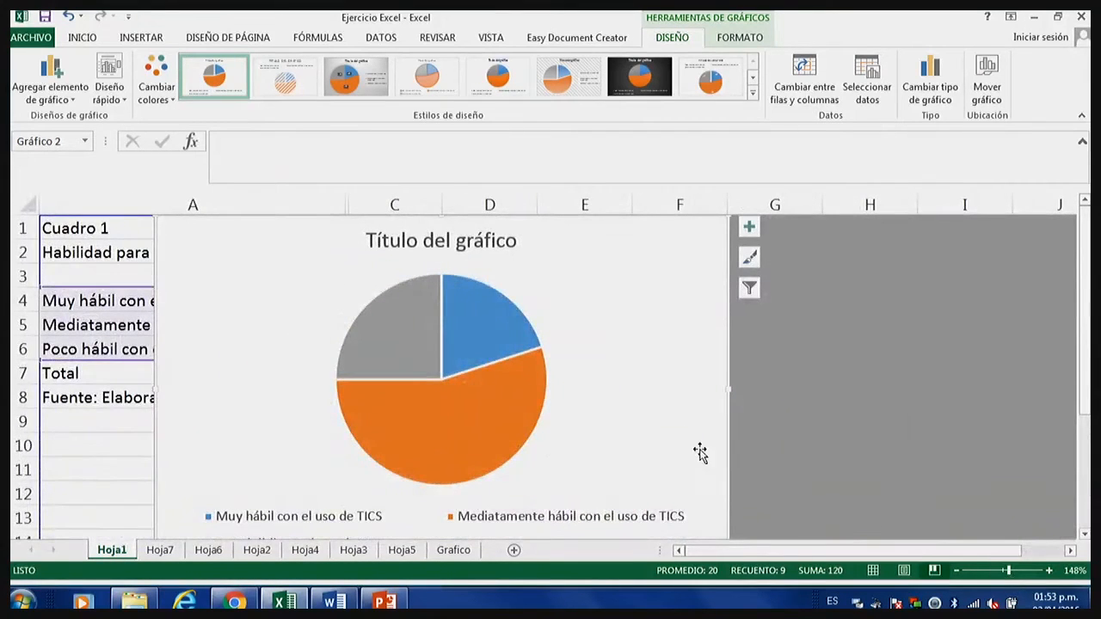
pyautogui.scroll(-1, 555, 387)
pyautogui.scroll(1, 645, 387)
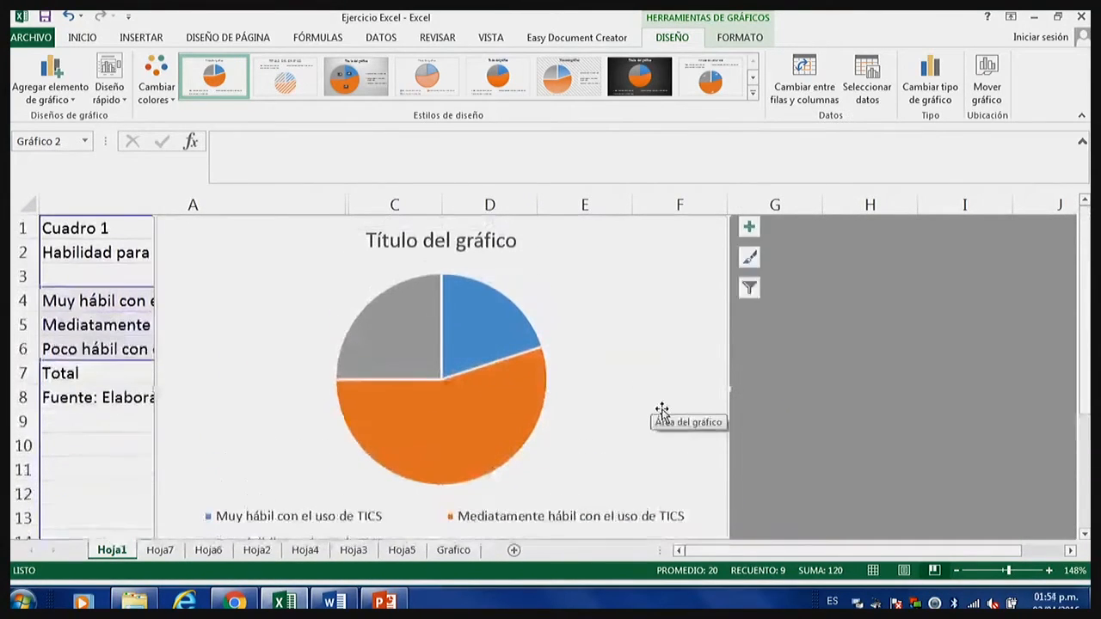
pyautogui.moveTo(682, 398); pyautogui.dragTo(695, 406)
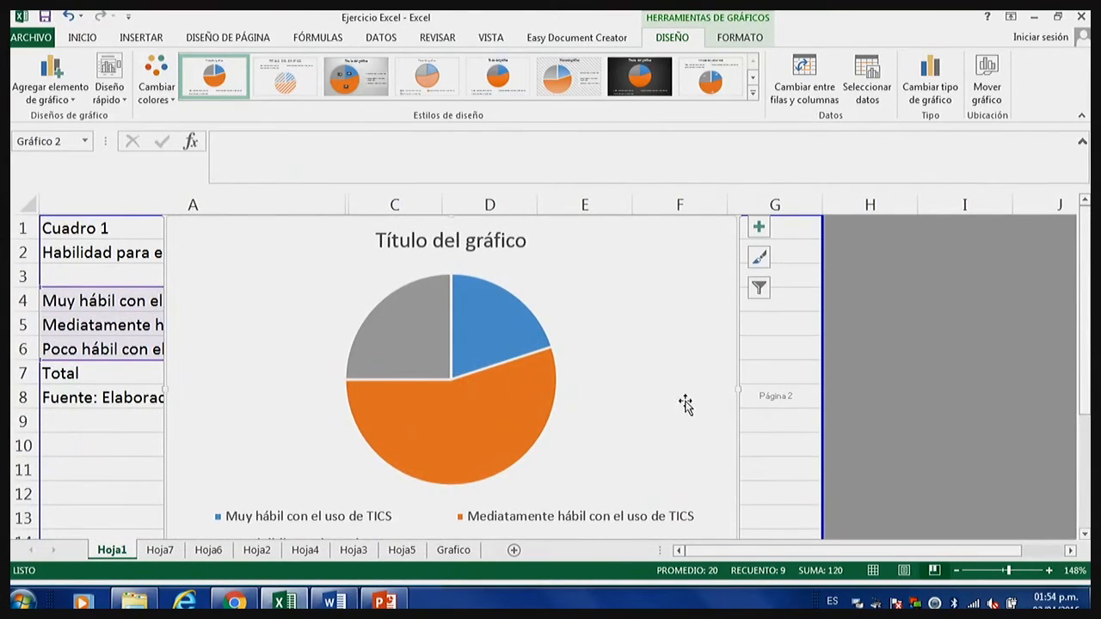
# Apply the quick layout with a title, percentage labels and a legend beside the pie to the chart.
pyautogui.click(467, 393)
pyautogui.click(319, 285)
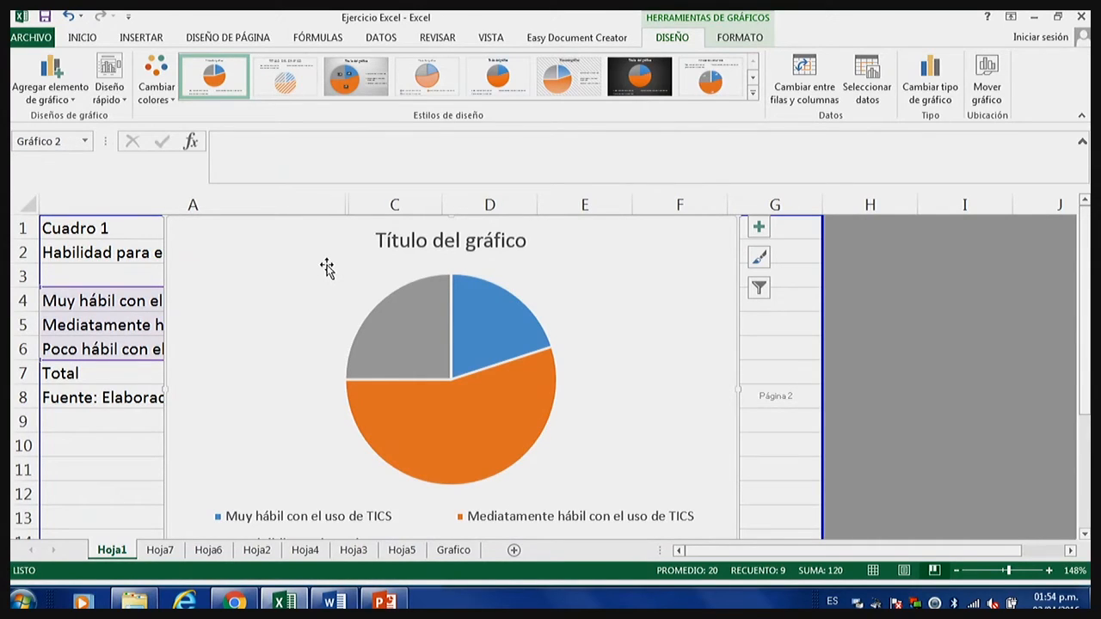
pyautogui.click(127, 104)
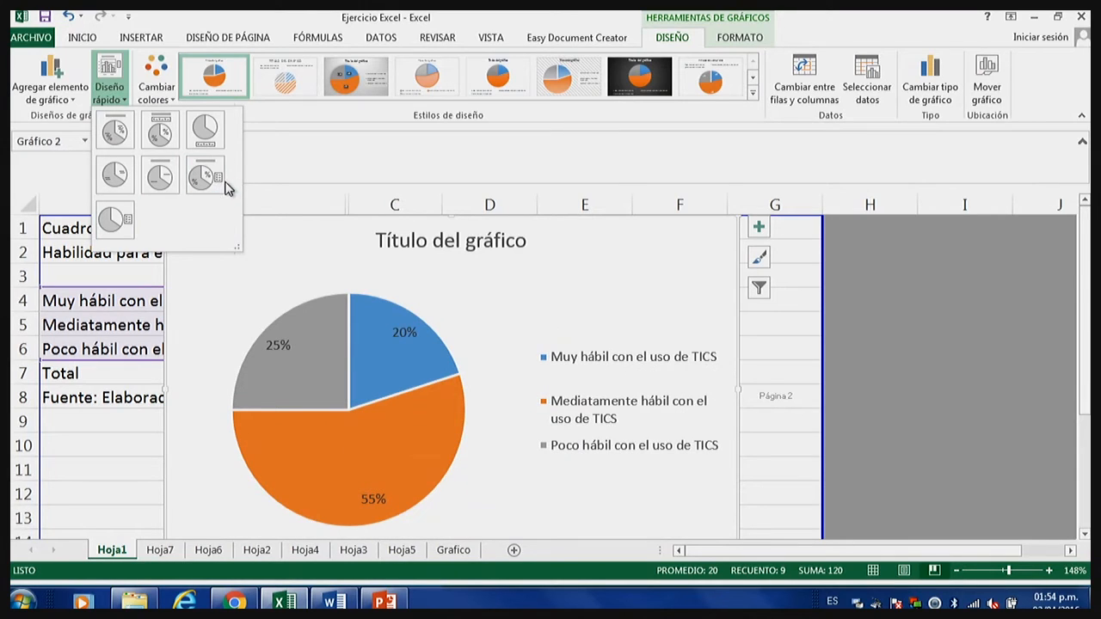
pyautogui.click(216, 197)
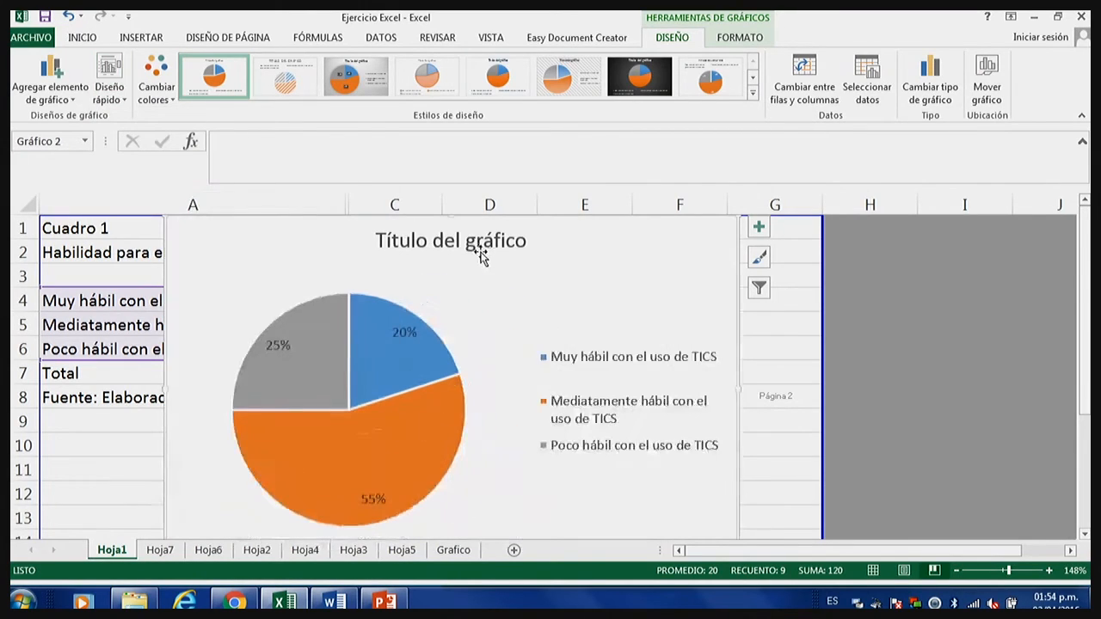
# Delete the placeholder title from the pie chart.
pyautogui.click(956, 572)
pyautogui.click(956, 571)
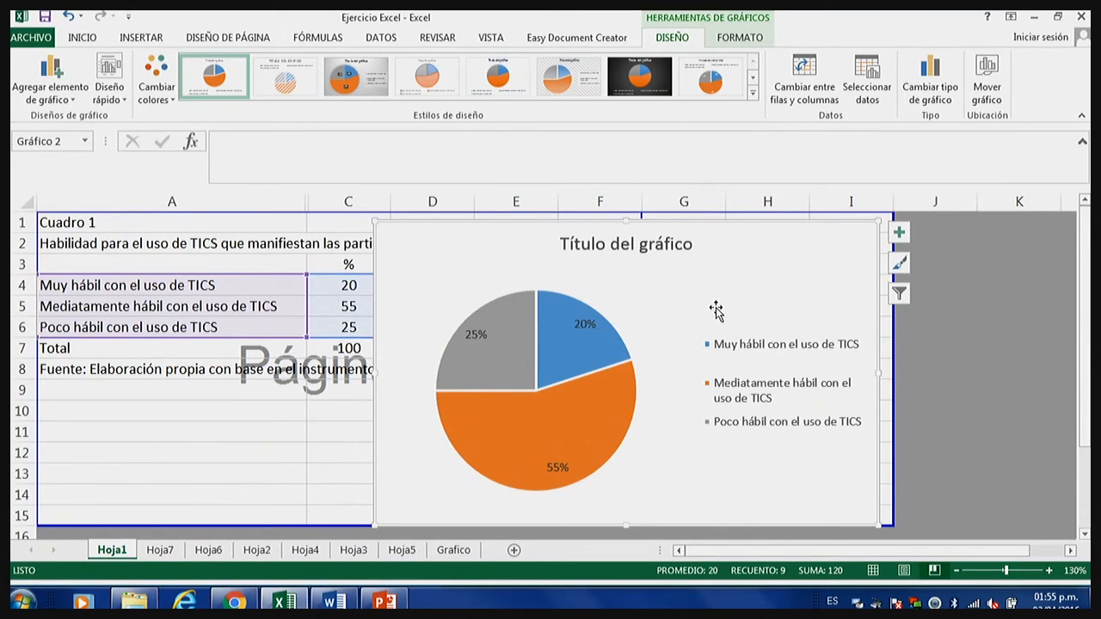
pyautogui.click(675, 245)
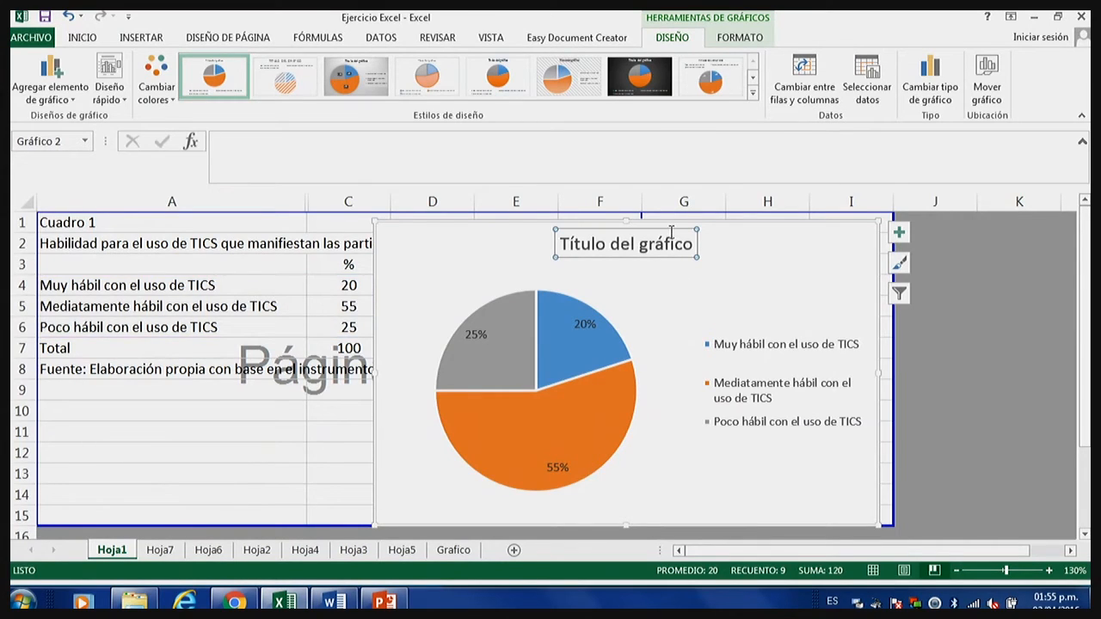
pyautogui.rightClick(677, 229)
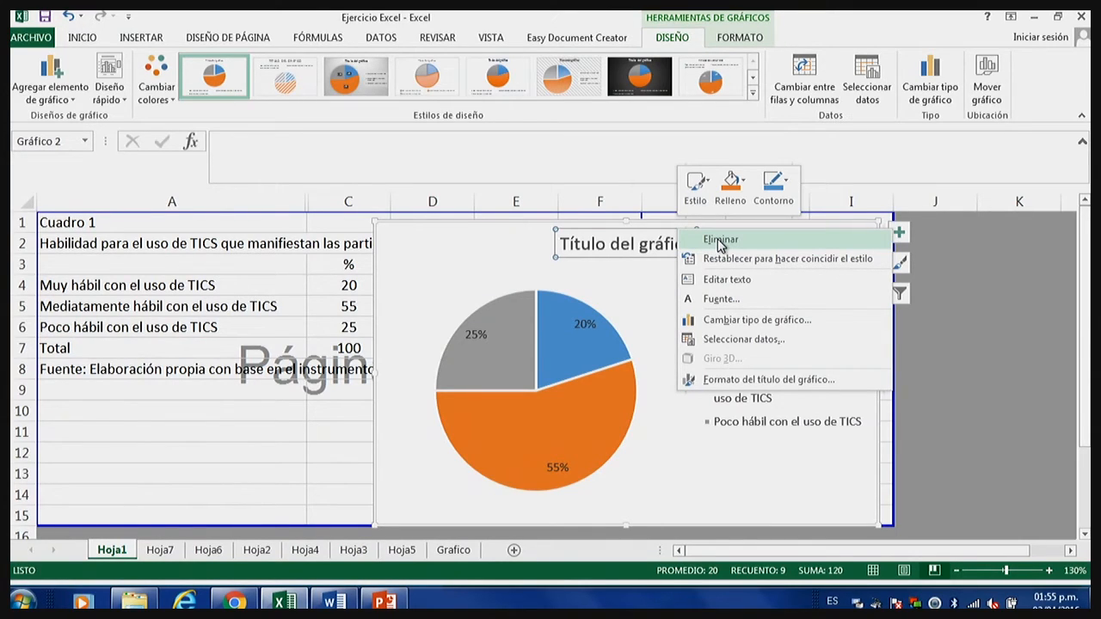
pyautogui.click(645, 279)
pyautogui.click(666, 279)
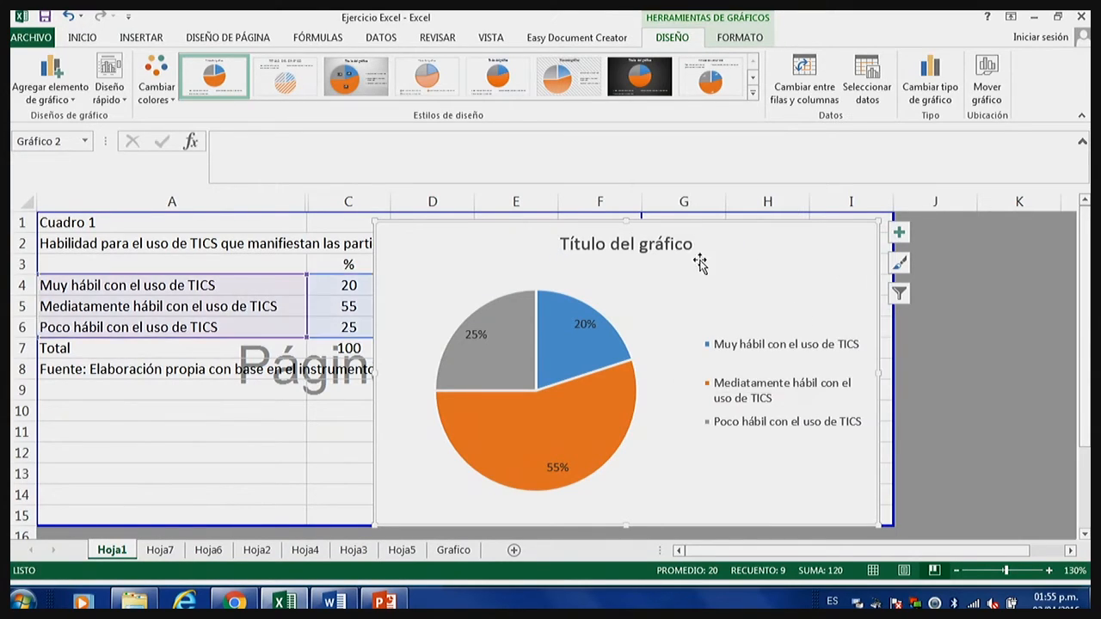
pyautogui.click(666, 245)
pyautogui.rightClick(669, 228)
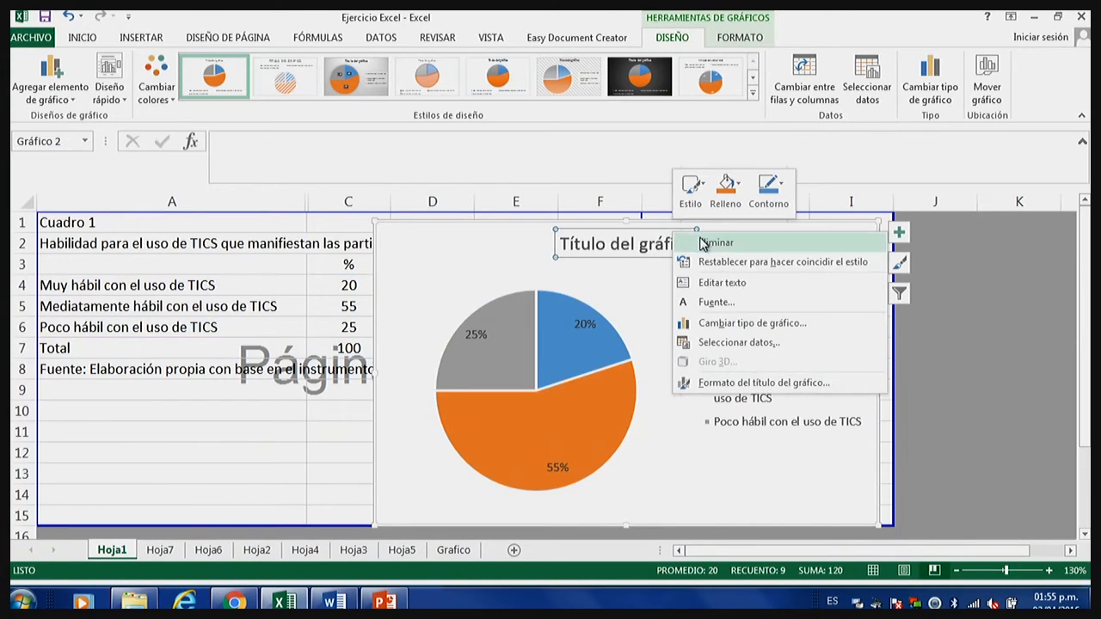
pyautogui.click(701, 244)
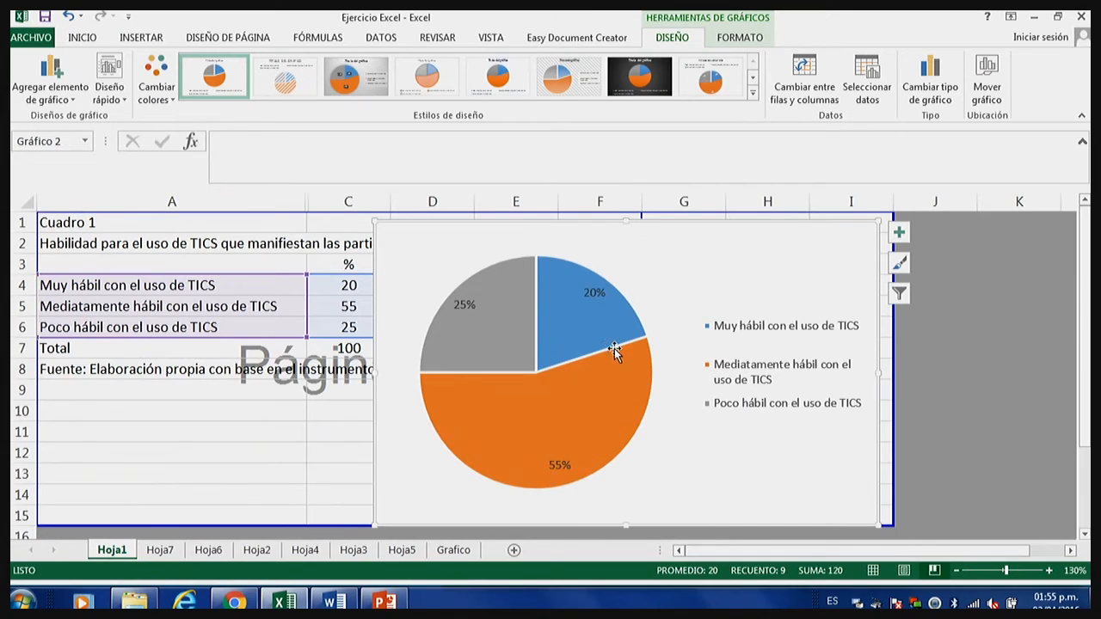
pyautogui.click(637, 396)
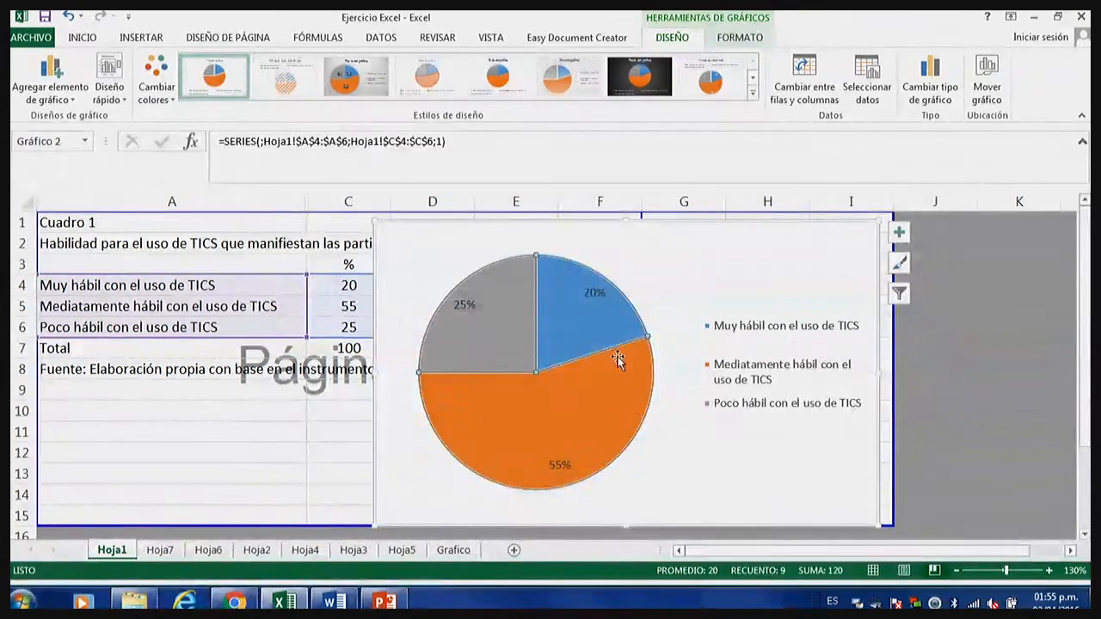
pyautogui.moveTo(466, 304); pyautogui.dragTo(485, 328)
pyautogui.click(599, 373)
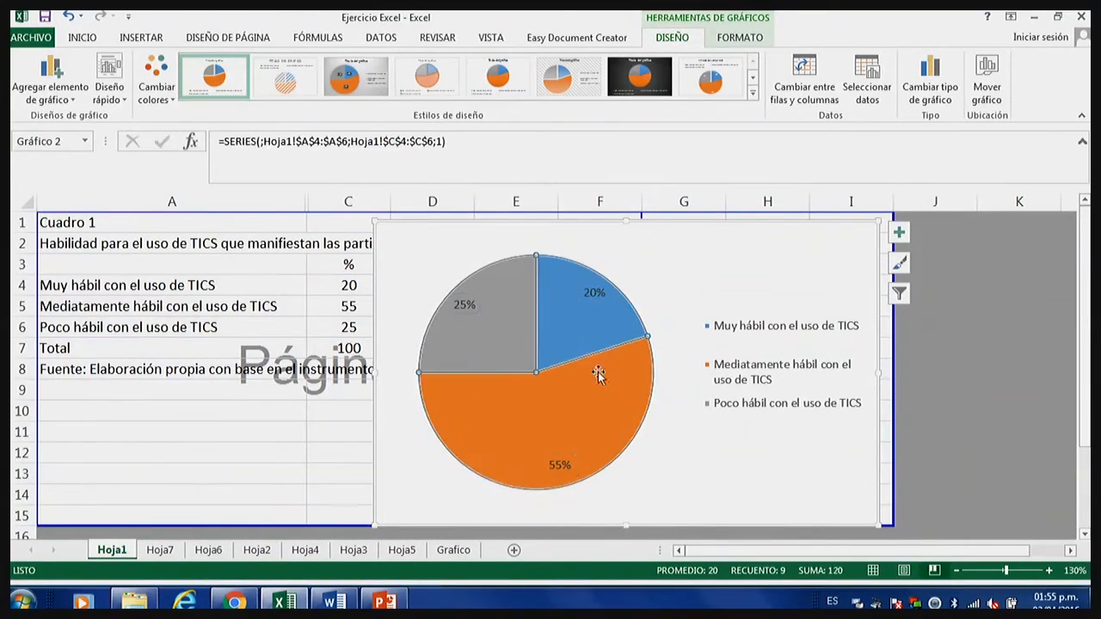
pyautogui.click(594, 294)
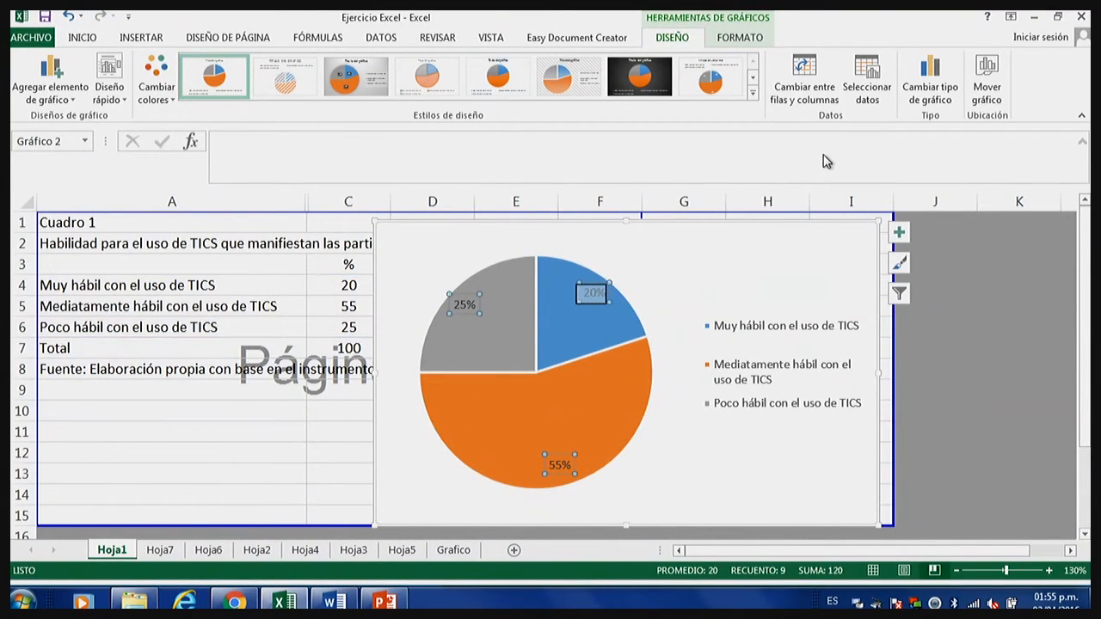
pyautogui.click(897, 233)
pyautogui.click(943, 360)
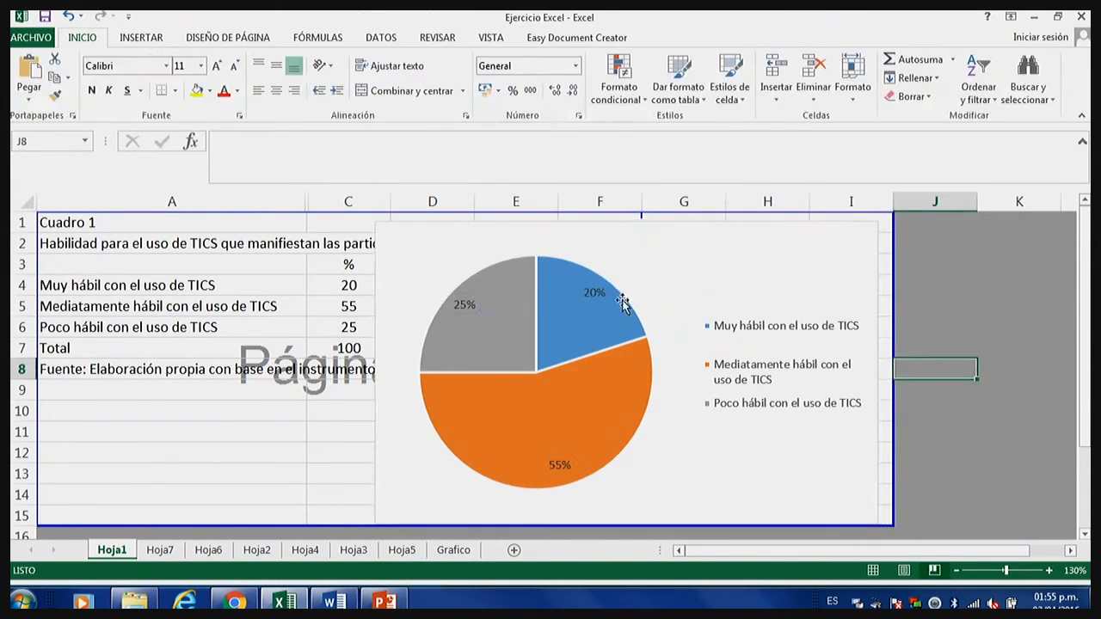
# Format the pie's percentage labels in white, bold text at size 10.
pyautogui.click(590, 292)
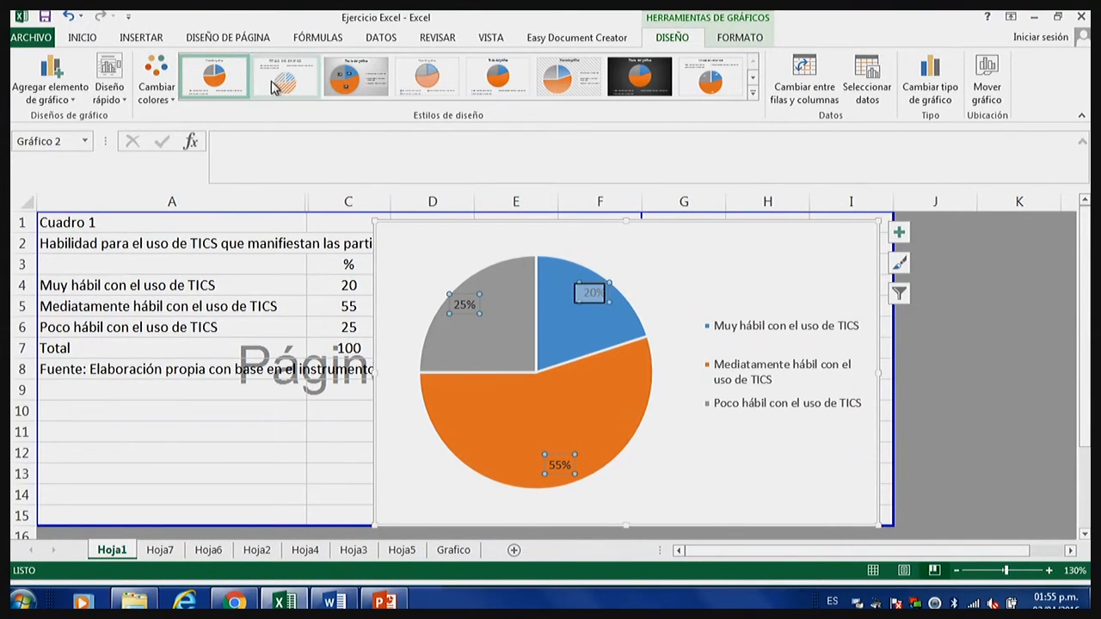
pyautogui.click(82, 37)
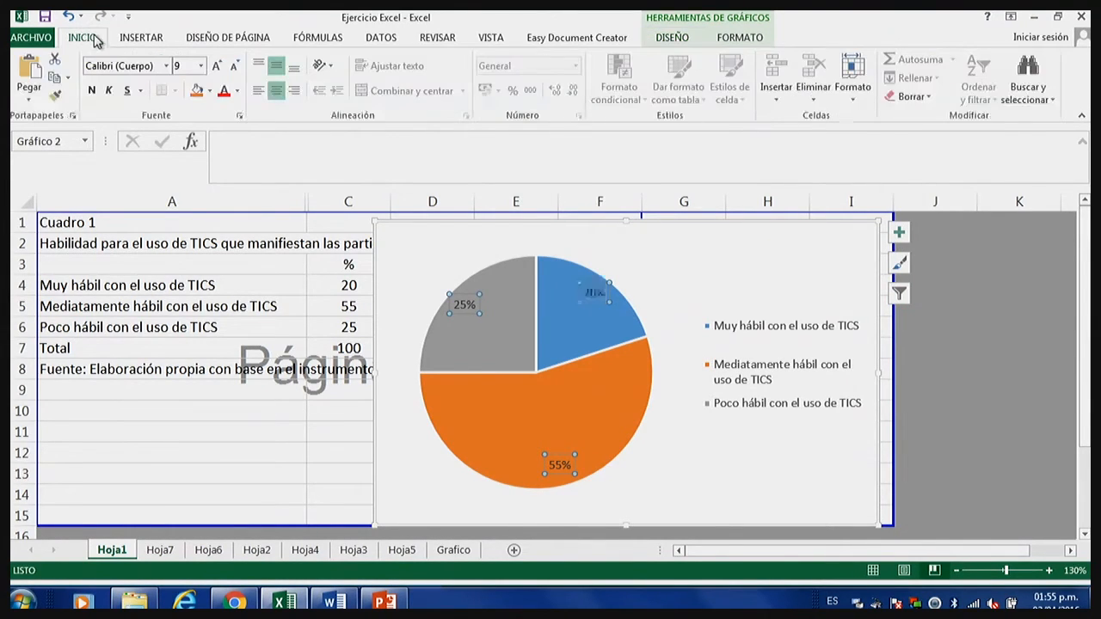
pyautogui.click(237, 90)
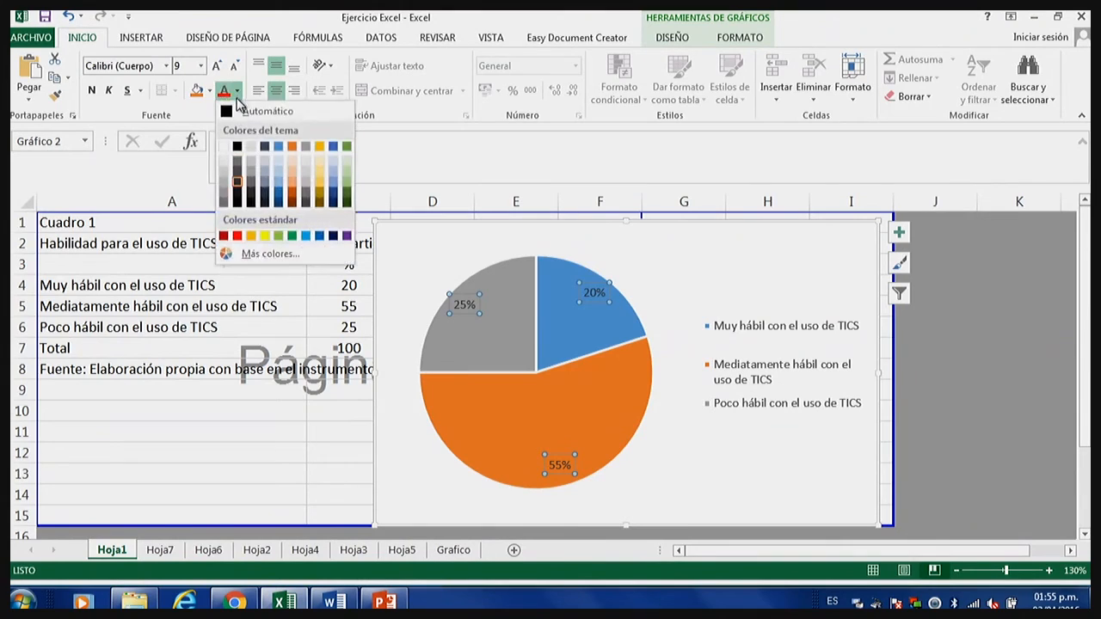
pyautogui.click(234, 148)
pyautogui.click(90, 92)
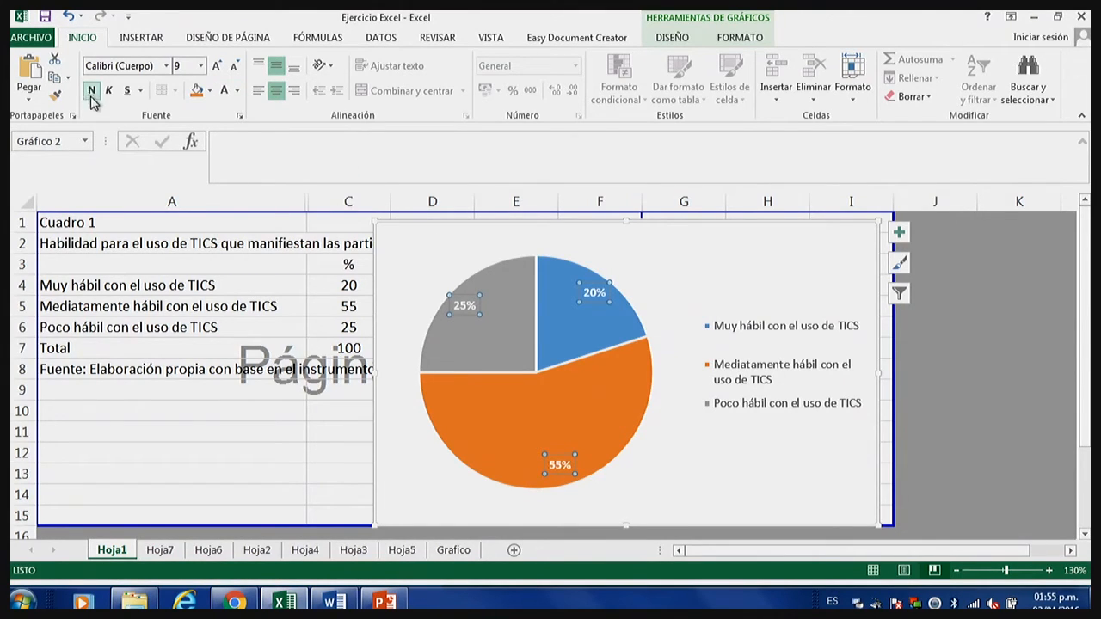
pyautogui.click(201, 70)
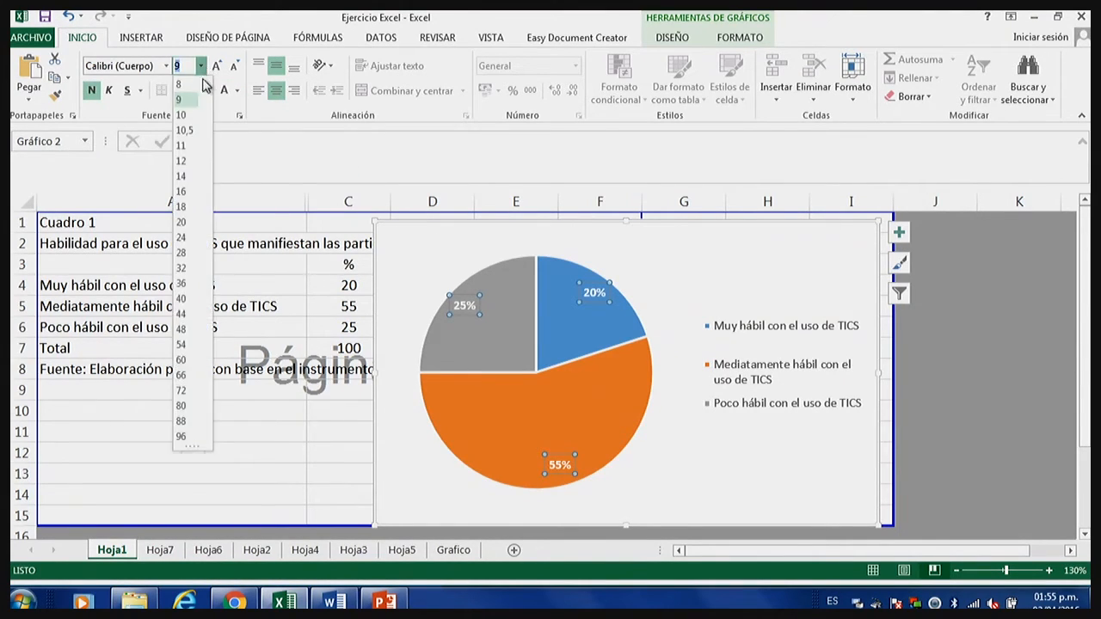
pyautogui.click(185, 110)
# Widen the chart legend slightly toward the pie and stretch it upward and downward to about the pie's full height.
pyautogui.click(708, 325)
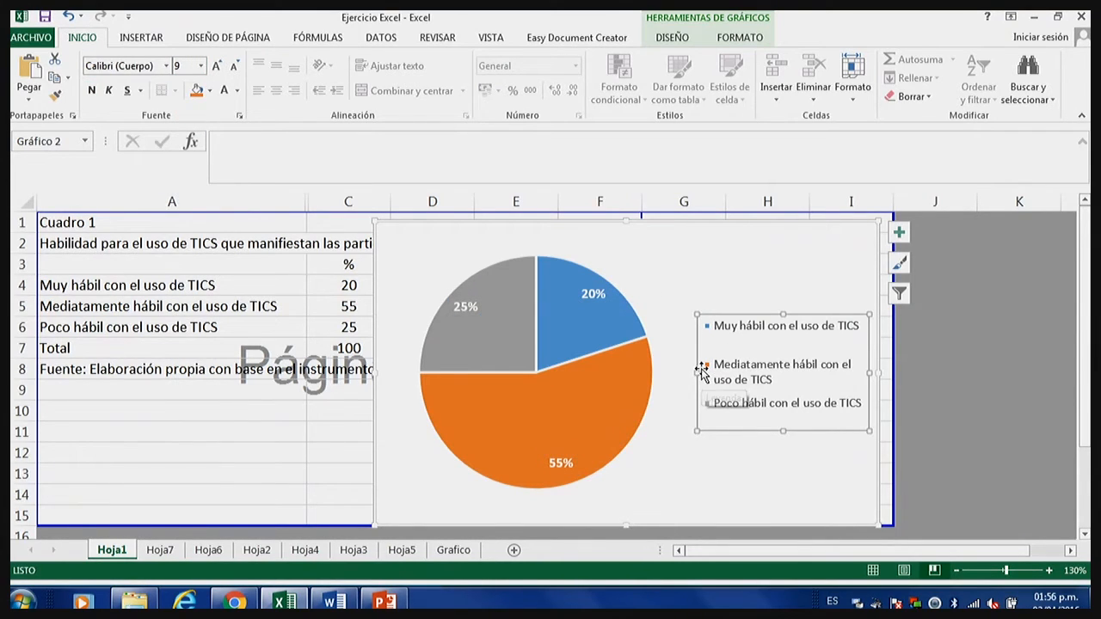
pyautogui.moveTo(697, 371); pyautogui.dragTo(673, 371)
pyautogui.moveTo(771, 312); pyautogui.dragTo(777, 256)
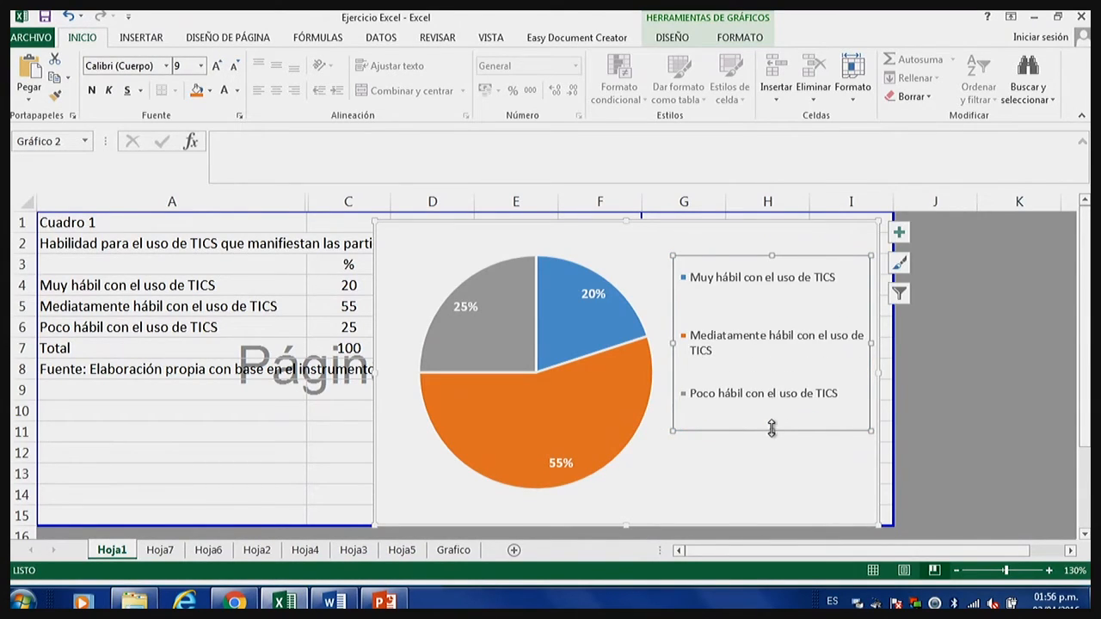
pyautogui.moveTo(771, 430); pyautogui.dragTo(770, 505)
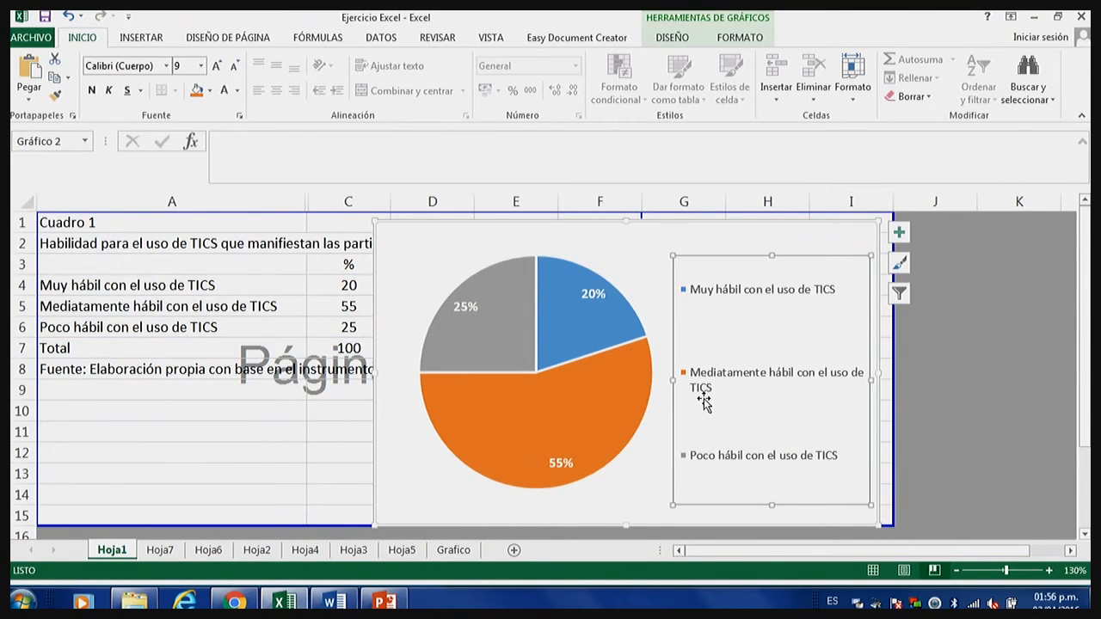
pyautogui.click(729, 253)
pyautogui.click(607, 400)
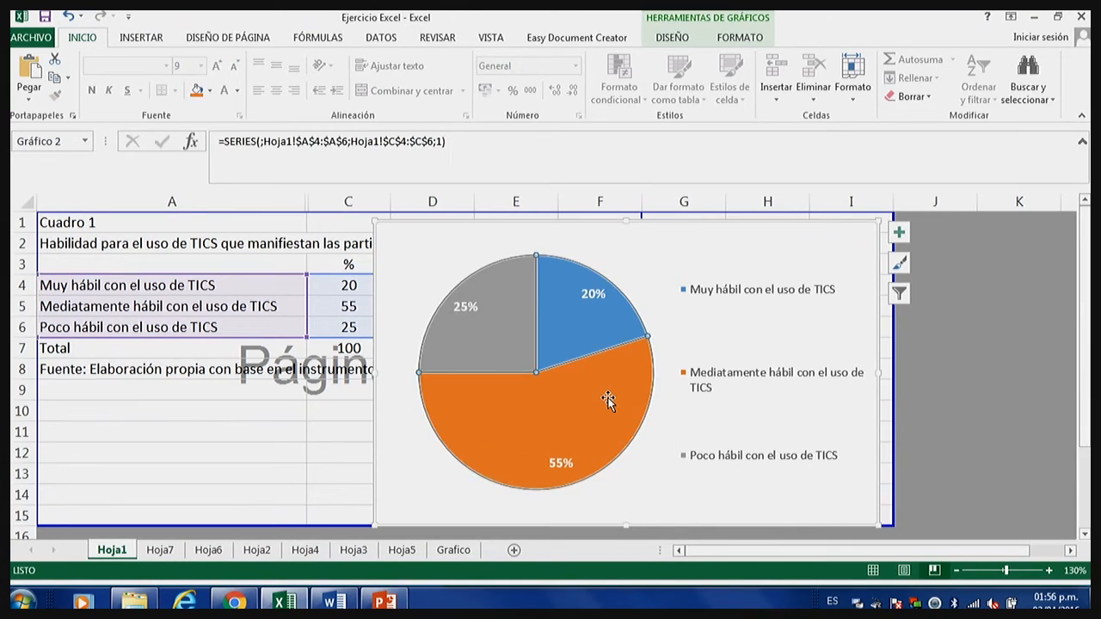
pyautogui.click(747, 38)
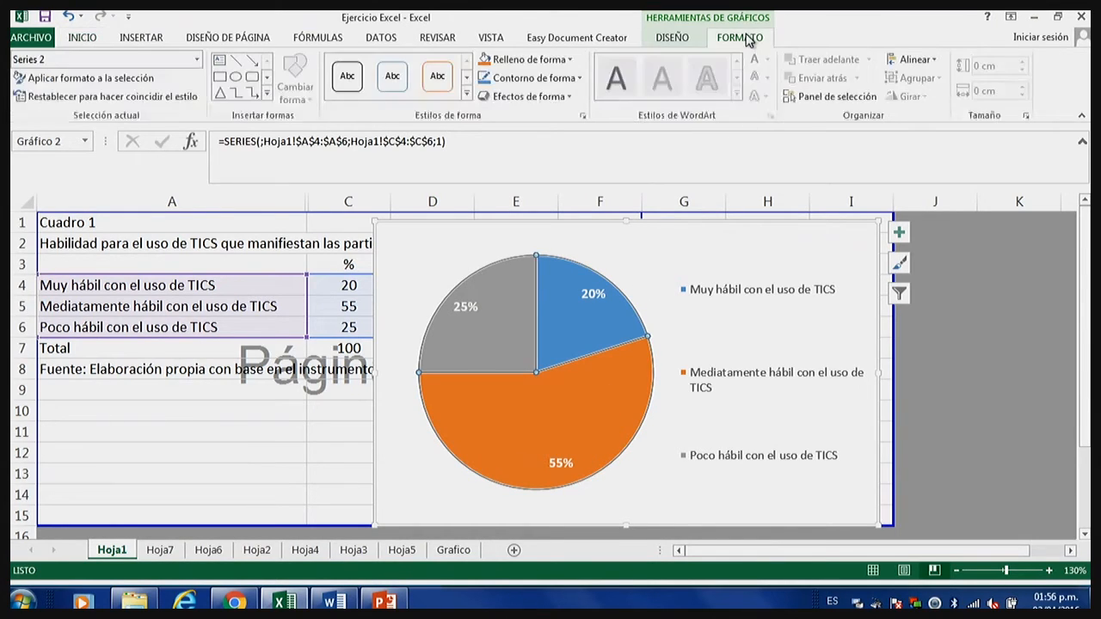
pyautogui.click(673, 38)
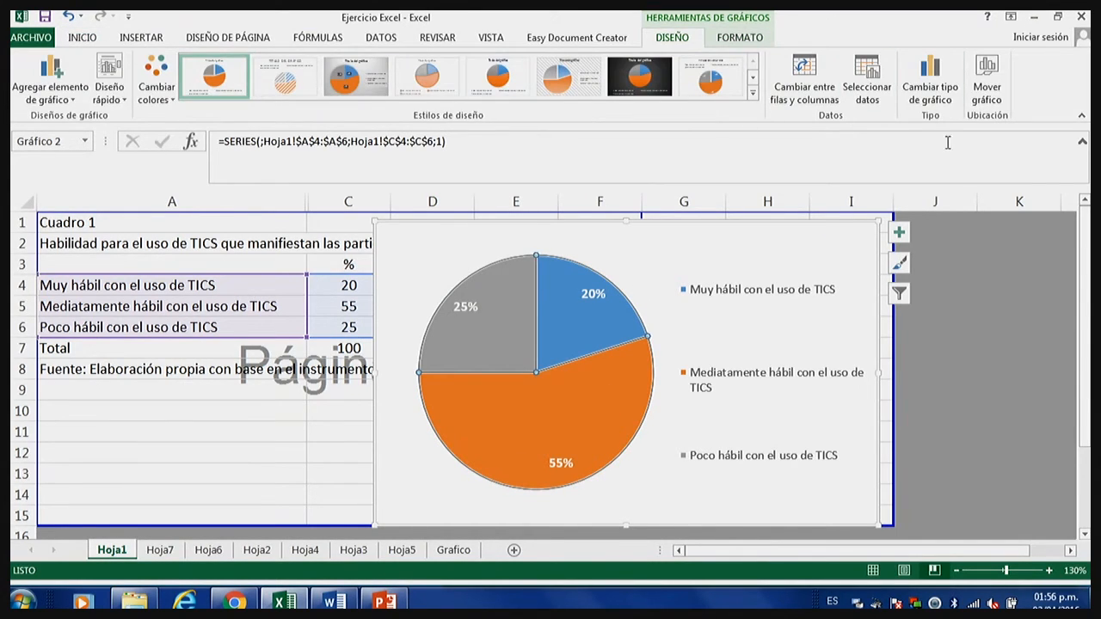
pyautogui.click(934, 306)
pyautogui.click(618, 351)
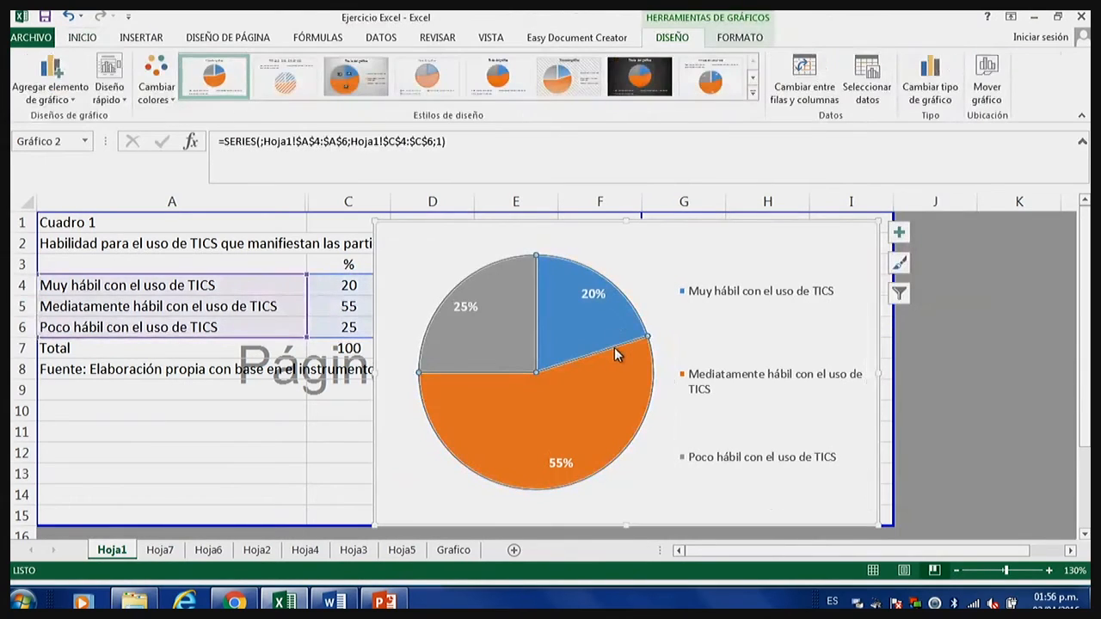
pyautogui.rightClick(622, 338)
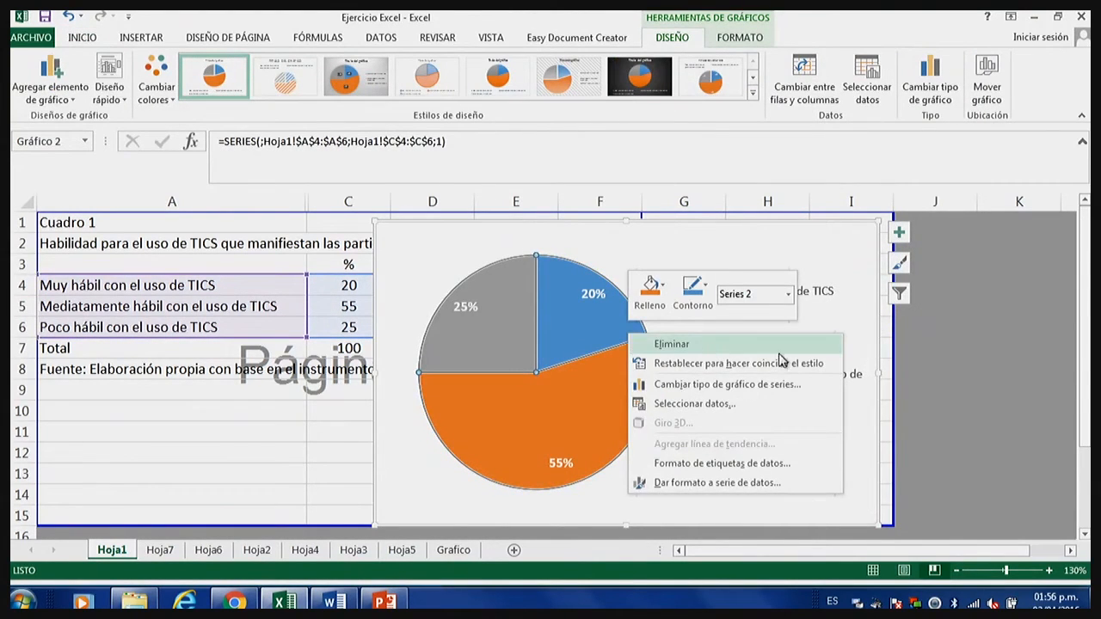
pyautogui.press('Escape')
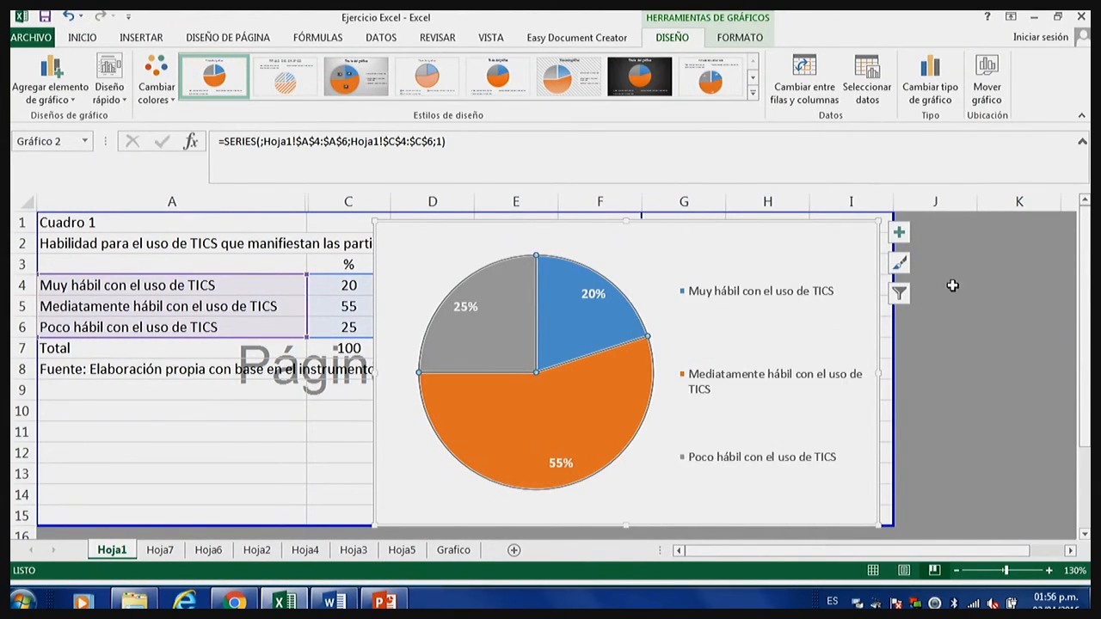
# Switch the chart's data labels and legend off and back on.
pyautogui.click(898, 232)
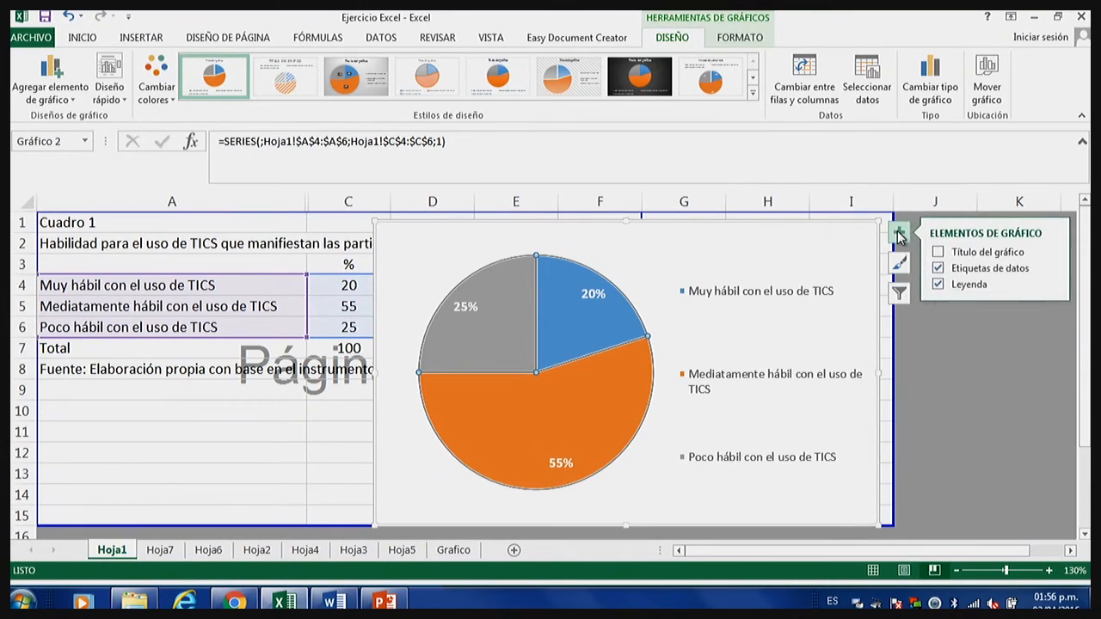
pyautogui.click(962, 289)
pyautogui.click(959, 269)
pyautogui.click(940, 284)
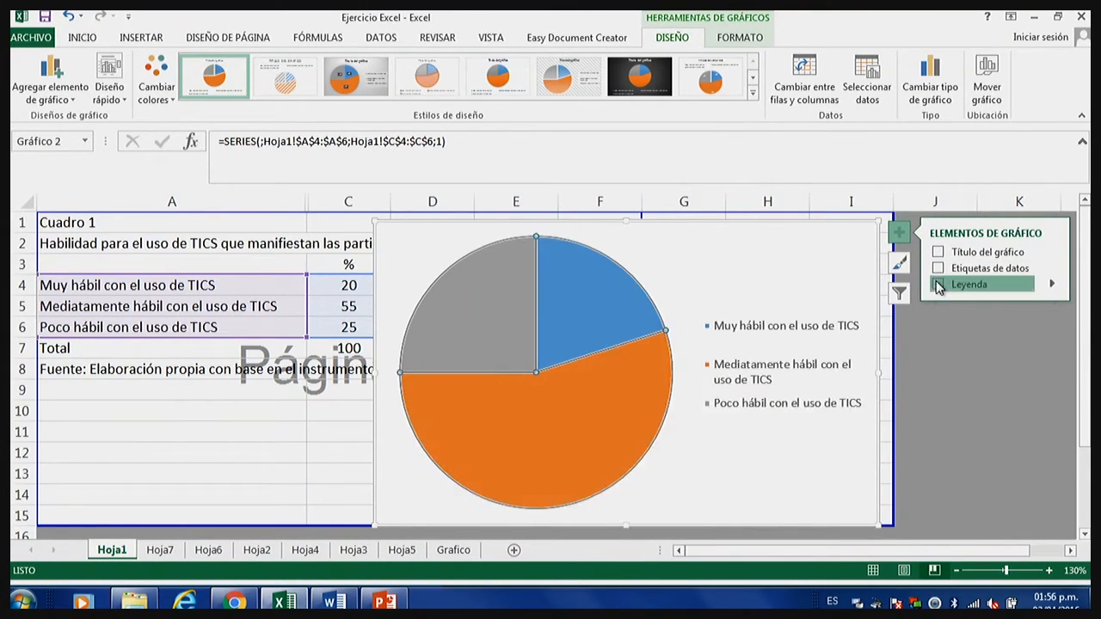
pyautogui.click(938, 269)
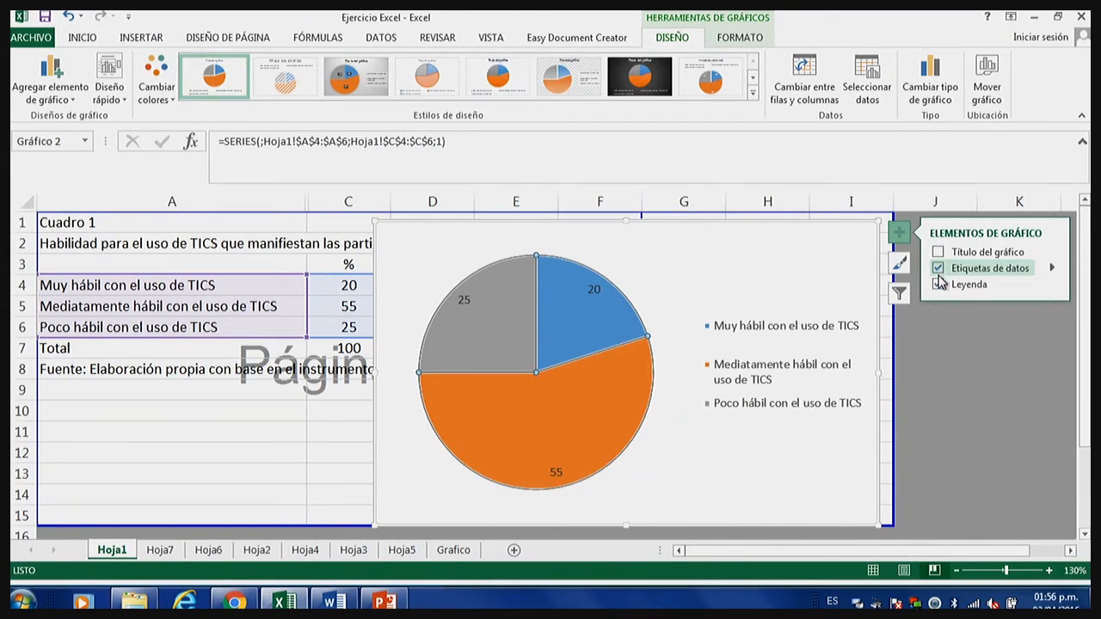
# Undo the data label and legend toggles and close the chart elements list.
pyautogui.click(73, 19)
pyautogui.click(73, 19)
pyautogui.click(73, 19)
pyautogui.click(73, 20)
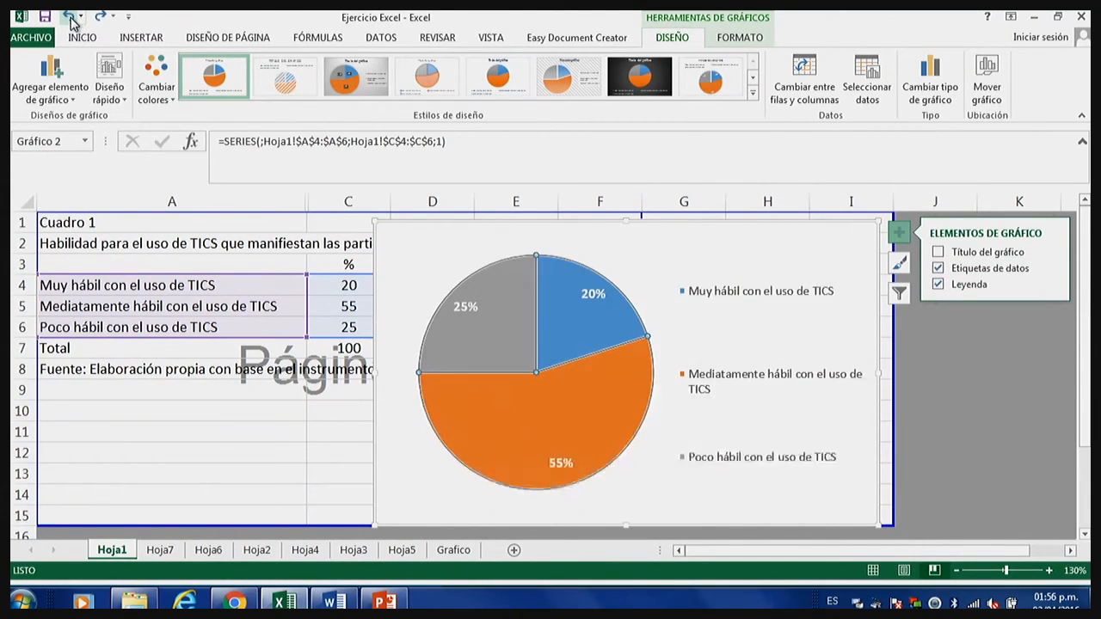
pyautogui.click(973, 374)
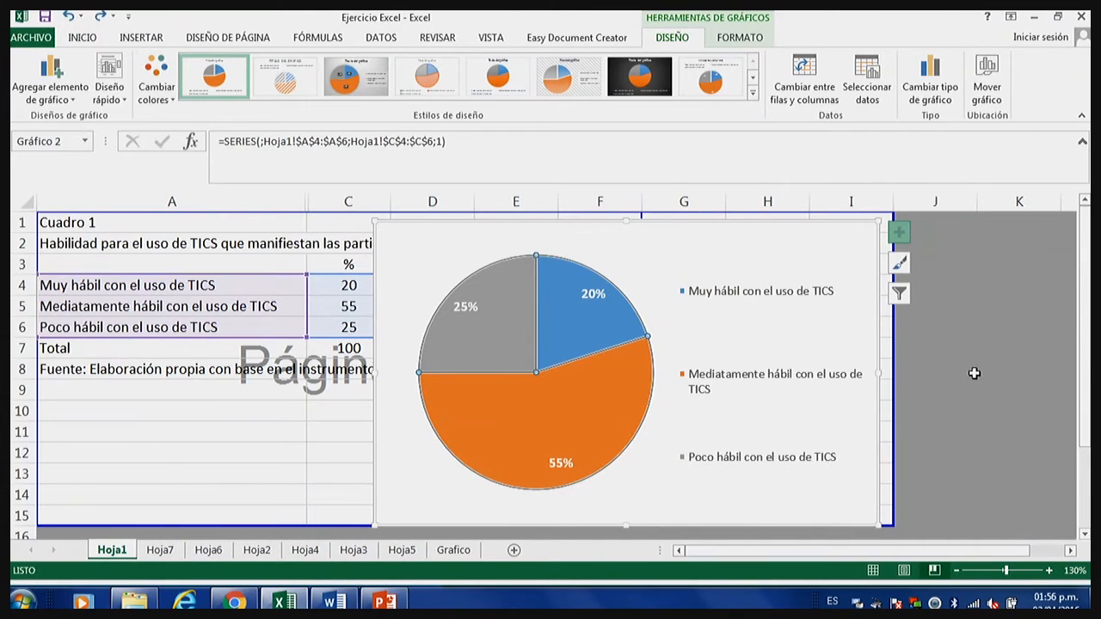
pyautogui.click(972, 374)
# Shift the pie slightly to the left within the chart, away from the legend.
pyautogui.click(572, 387)
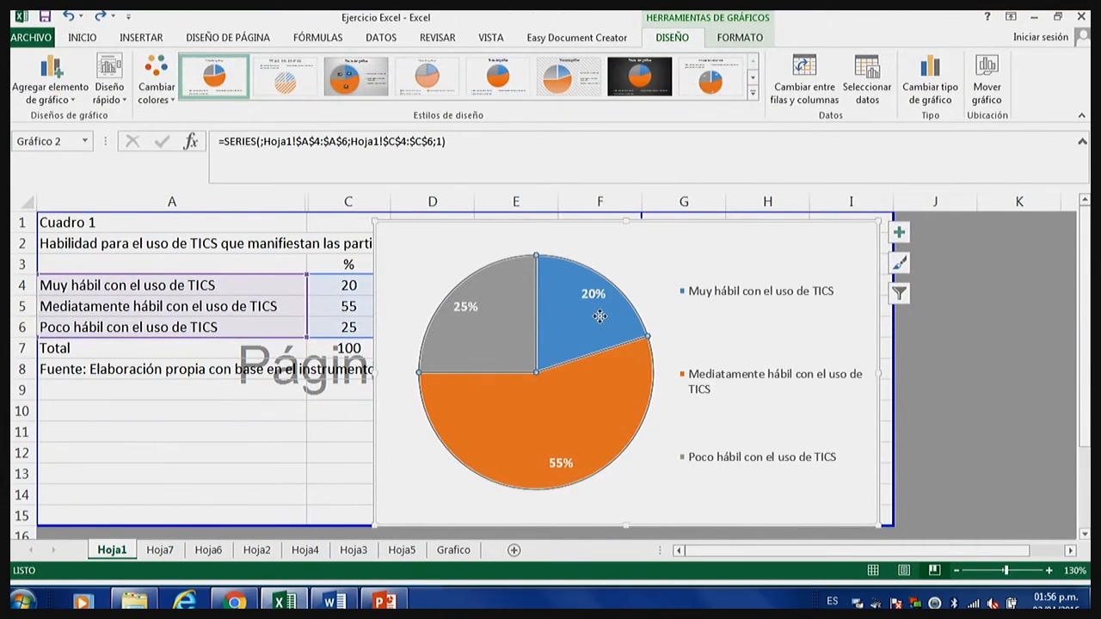
pyautogui.click(683, 297)
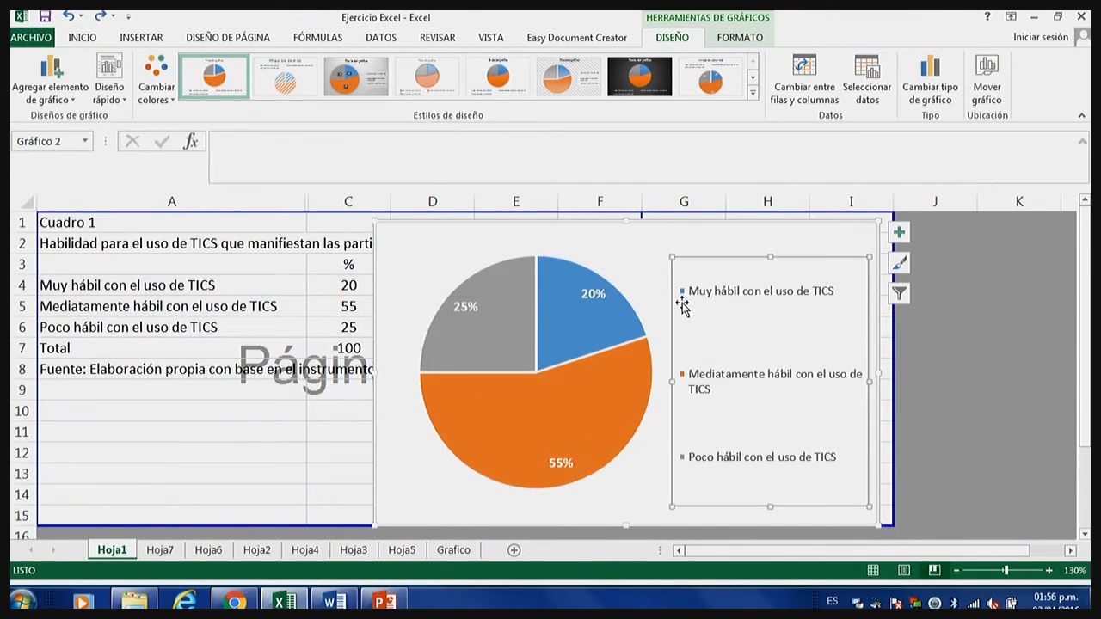
pyautogui.moveTo(633, 269); pyautogui.dragTo(629, 270)
pyautogui.click(708, 259)
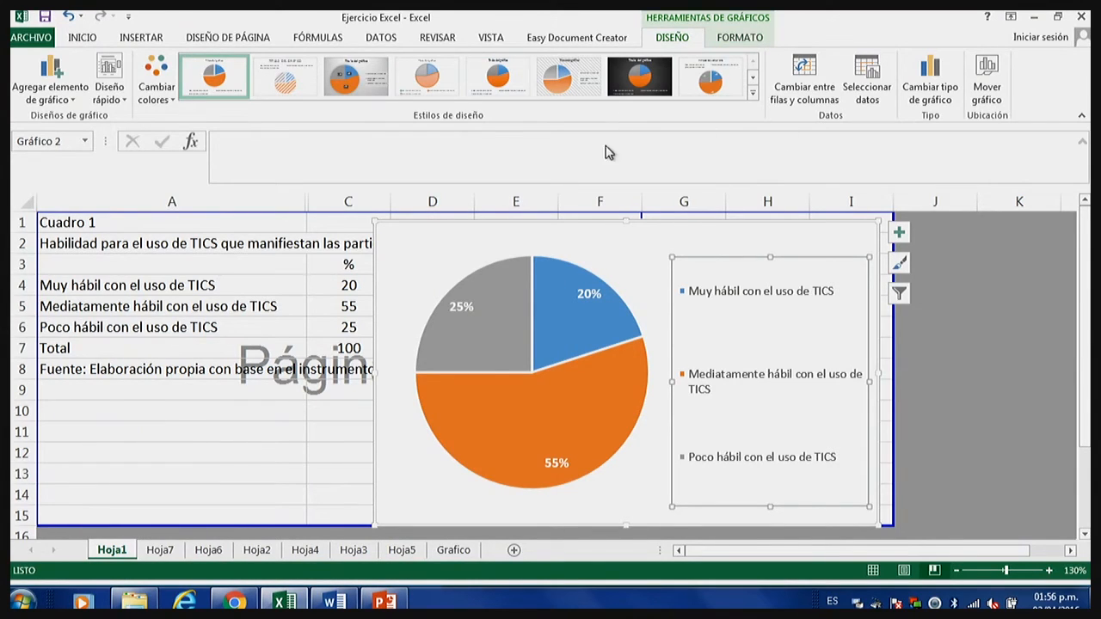
# Set the chart legend's text to Arial, size 10.
pyautogui.click(587, 295)
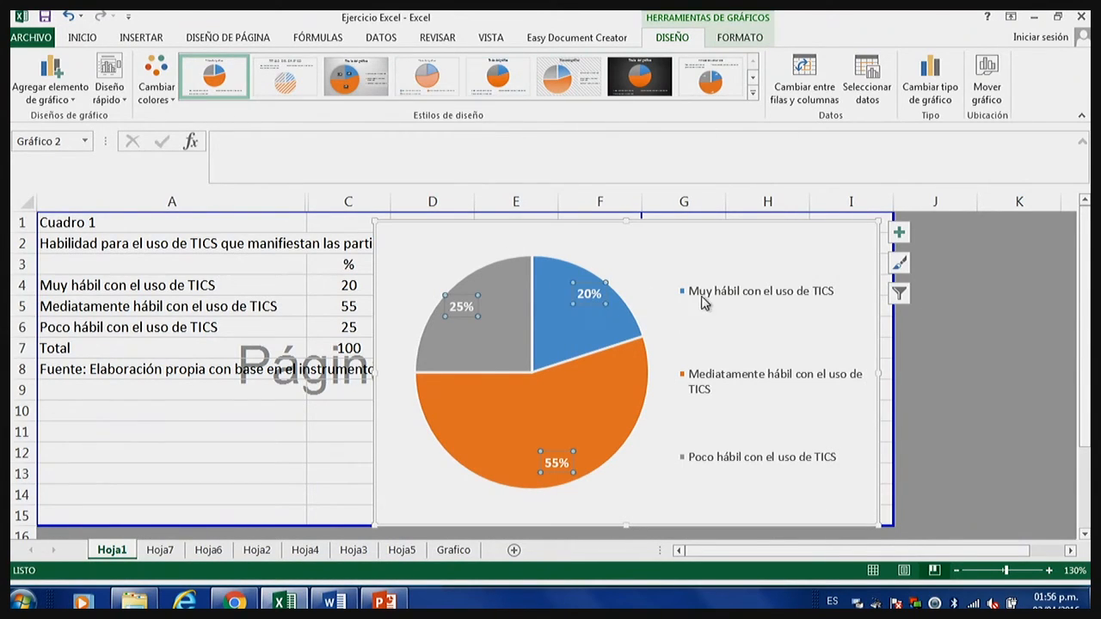
pyautogui.click(792, 411)
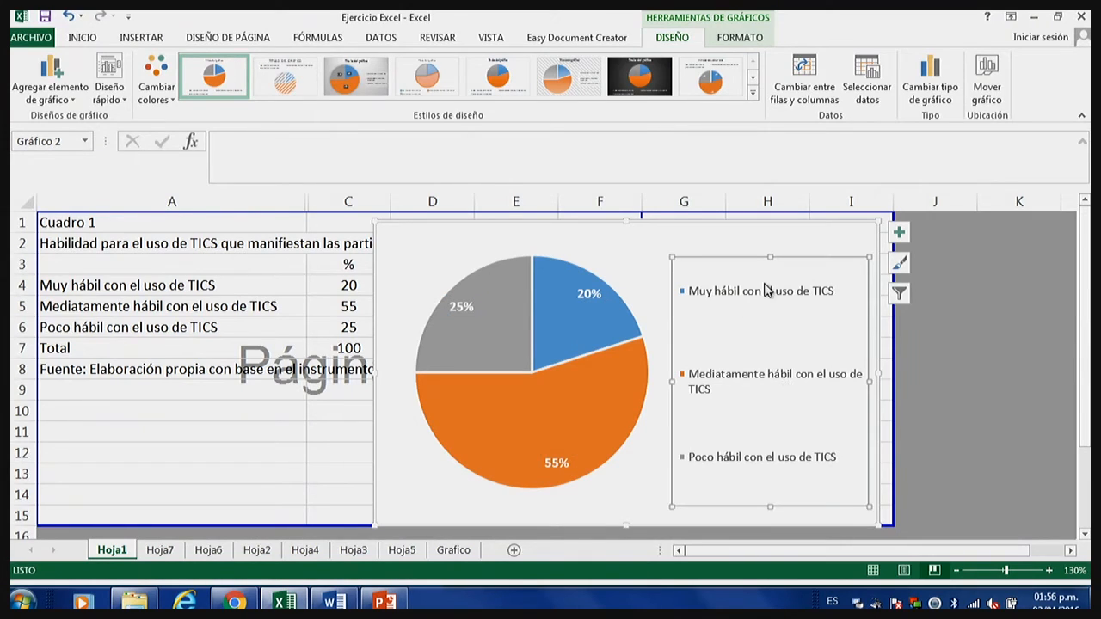
pyautogui.click(97, 43)
pyautogui.click(200, 66)
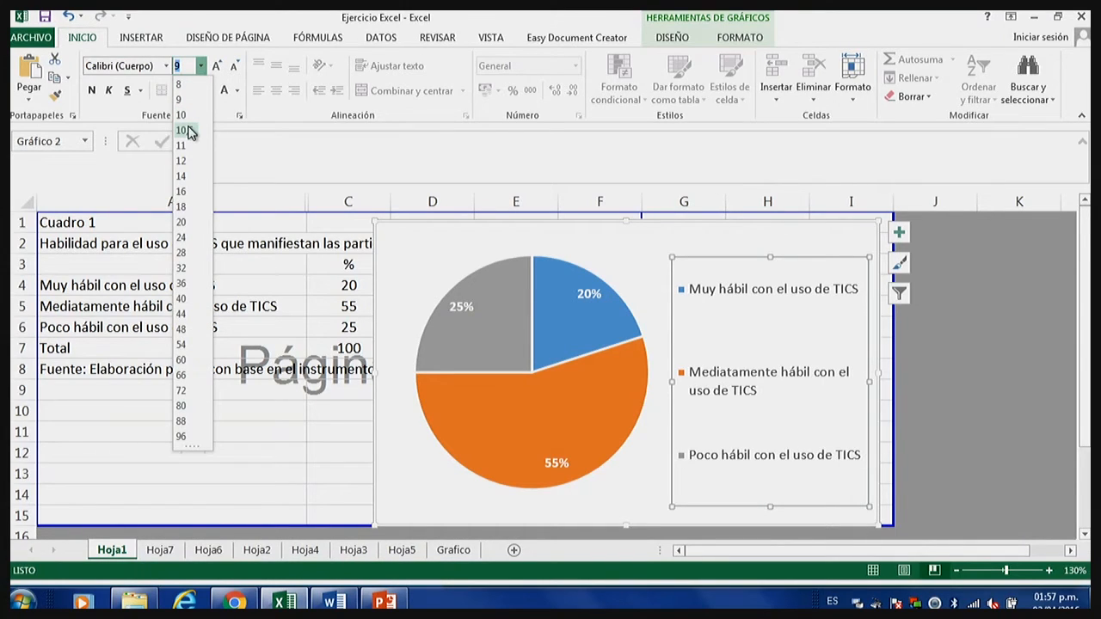
pyautogui.click(189, 130)
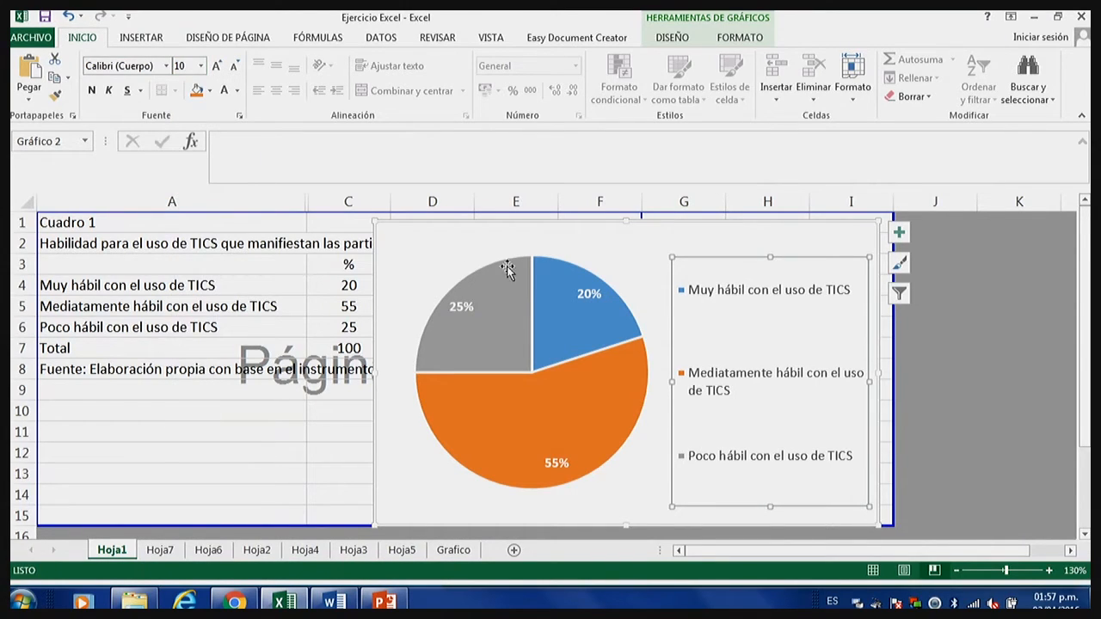
pyautogui.click(167, 66)
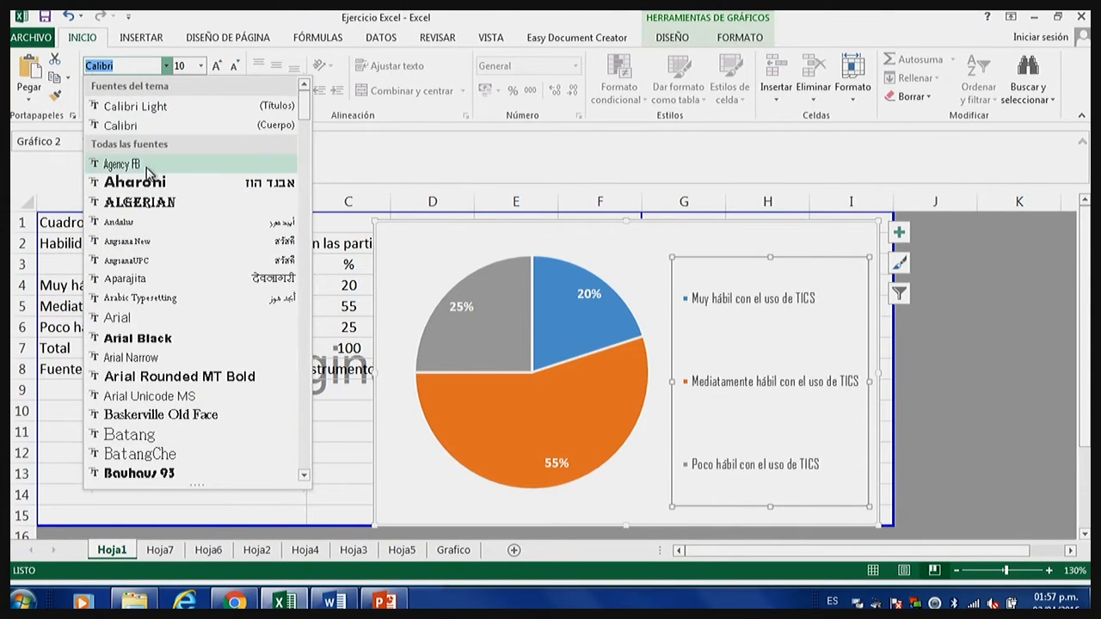
pyautogui.click(158, 319)
# Change the font of the pie's percentage labels to Arial.
pyautogui.click(492, 306)
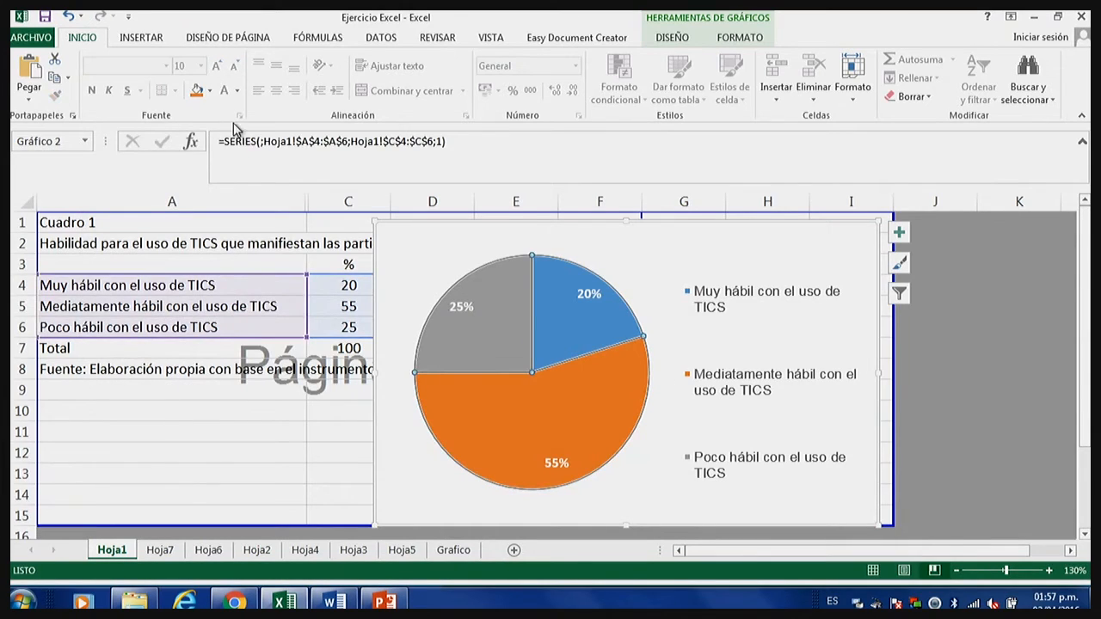
pyautogui.click(461, 306)
pyautogui.click(166, 66)
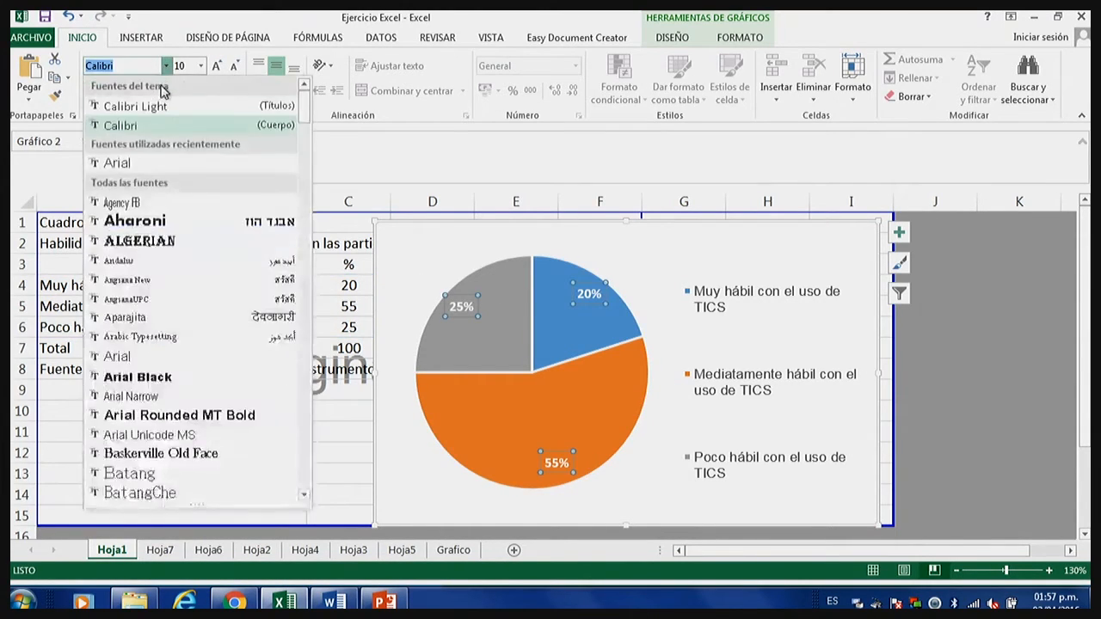
pyautogui.click(146, 158)
pyautogui.click(813, 404)
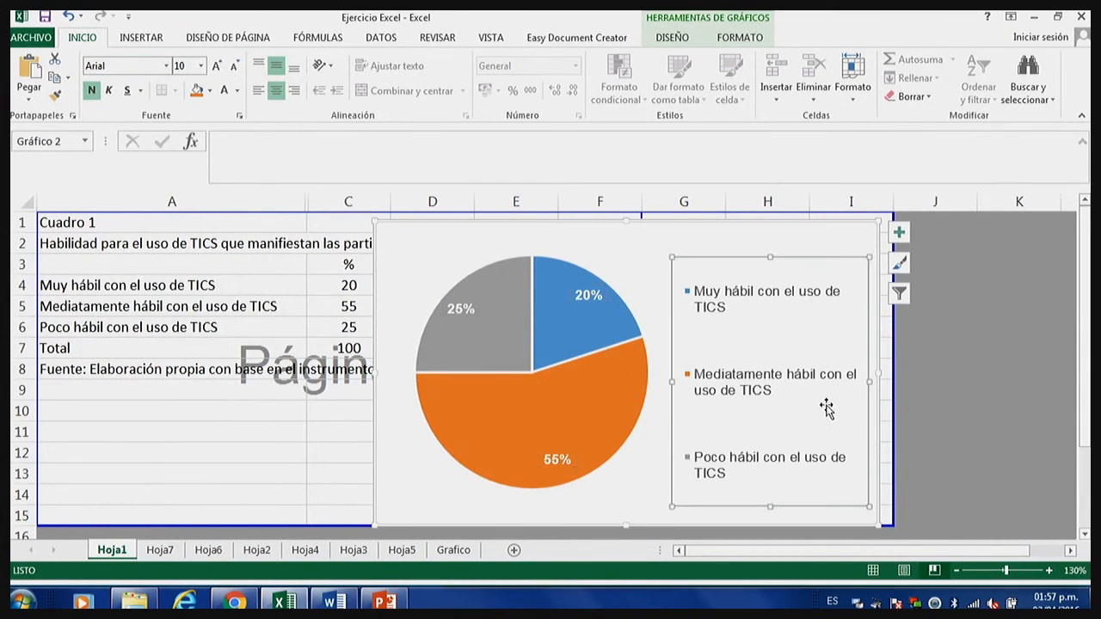
# Copy the whole chart, switch to the Word document and paste it on a new page after the last table.
pyautogui.click(634, 517)
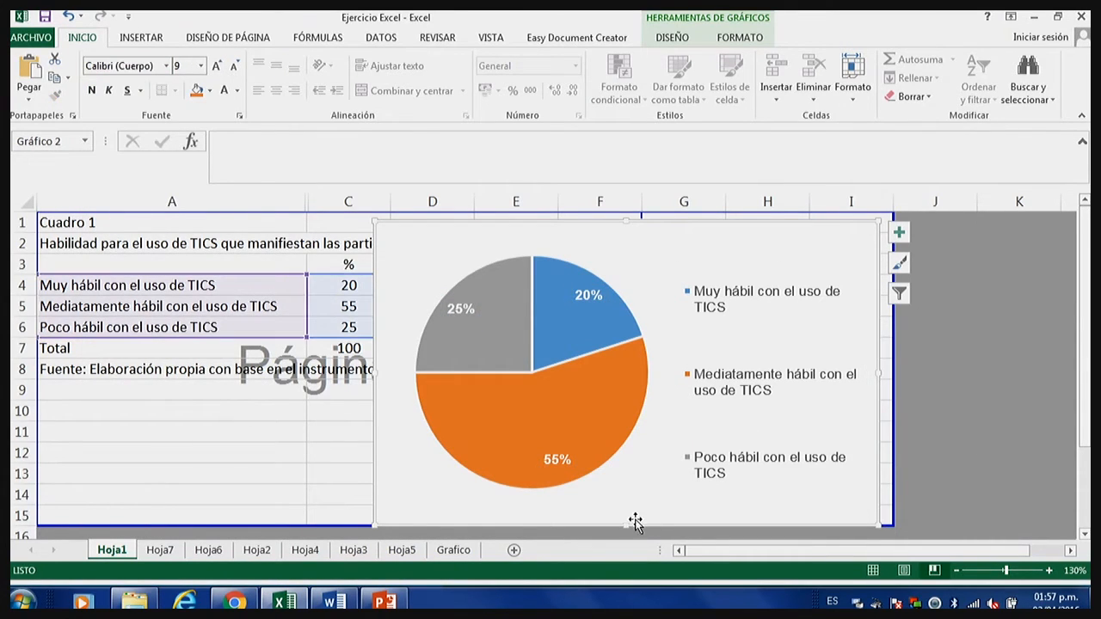
pyautogui.rightClick(693, 237)
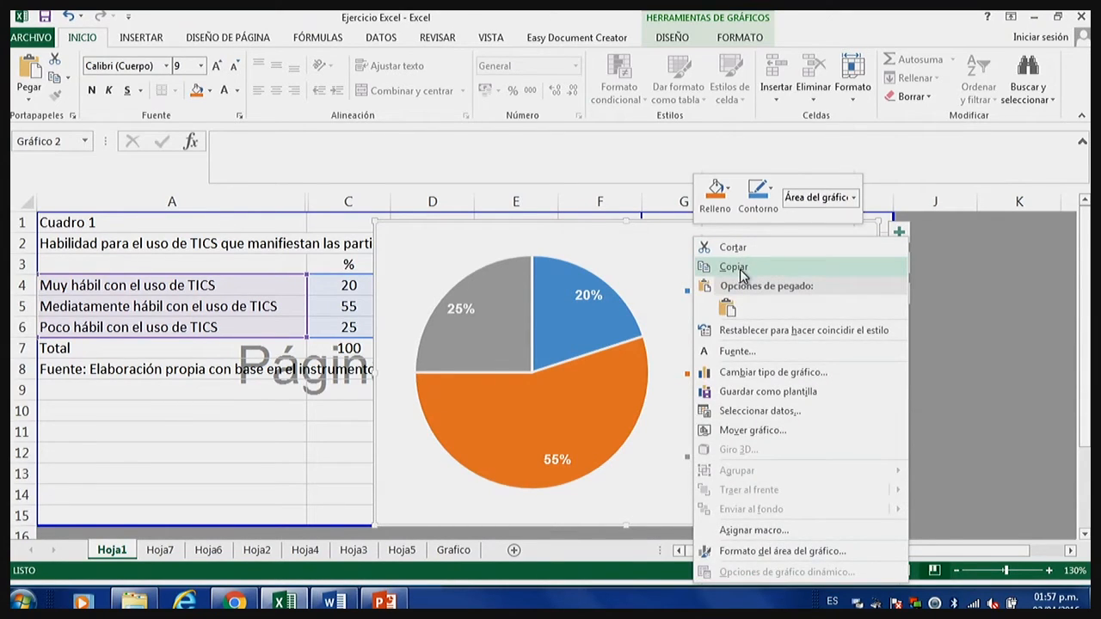
pyautogui.click(741, 273)
pyautogui.click(334, 601)
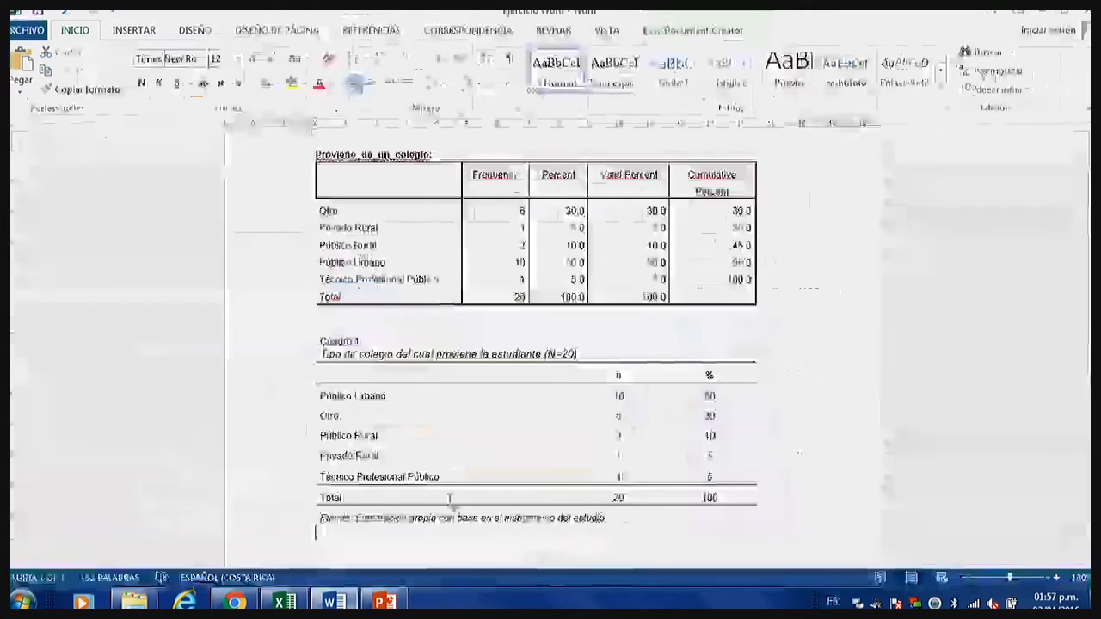
pyautogui.scroll(-5, 430, 501)
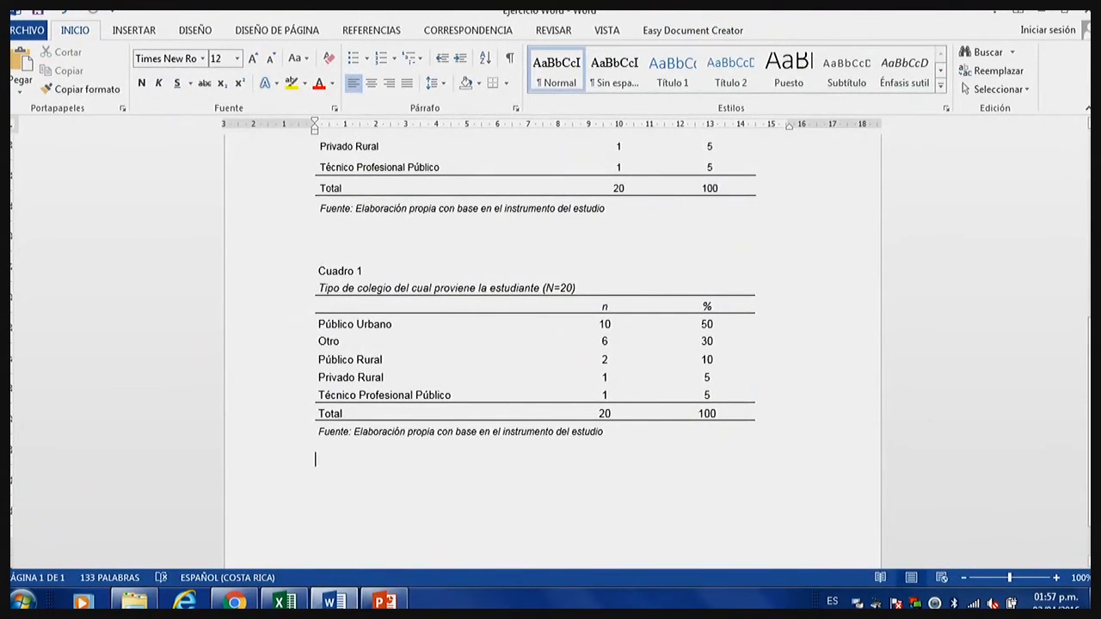
pyautogui.hotkey('ctrl', 'Return')
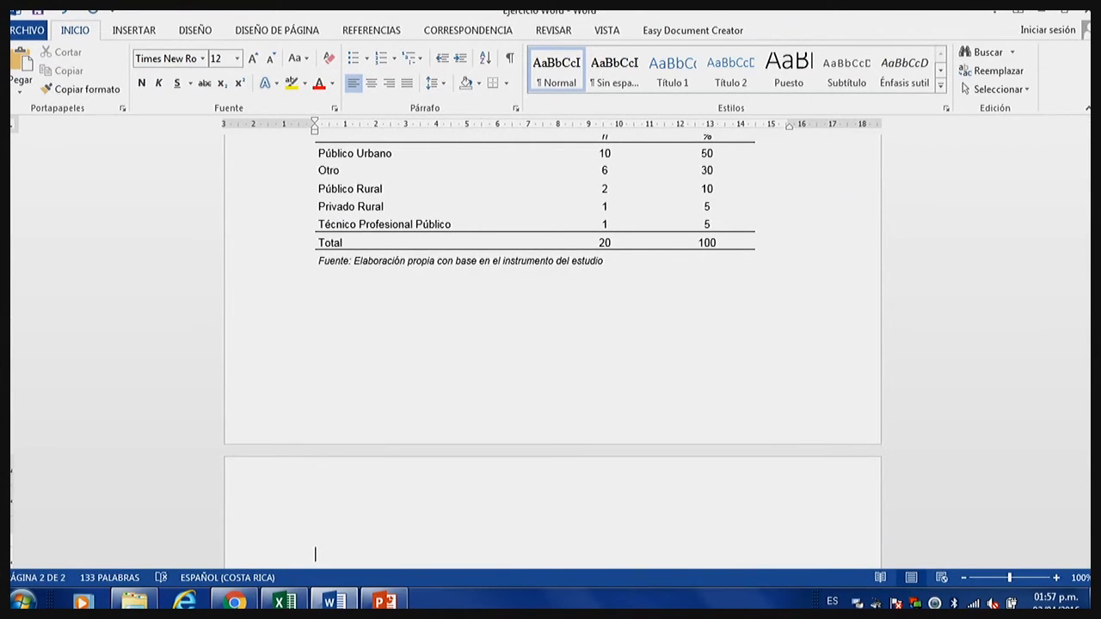
pyautogui.hotkey('ctrl', 'v')
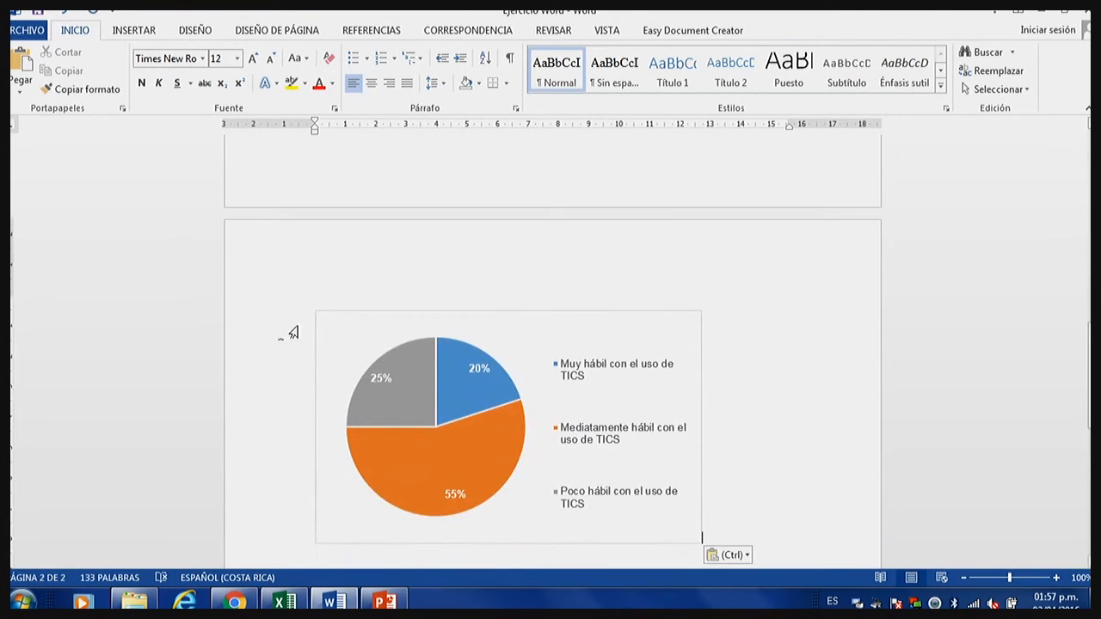
# Enlarge the pasted chart proportionally until it spans about the full text width between the page margins.
pyautogui.scroll(-1, 393, 266)
pyautogui.click(464, 282)
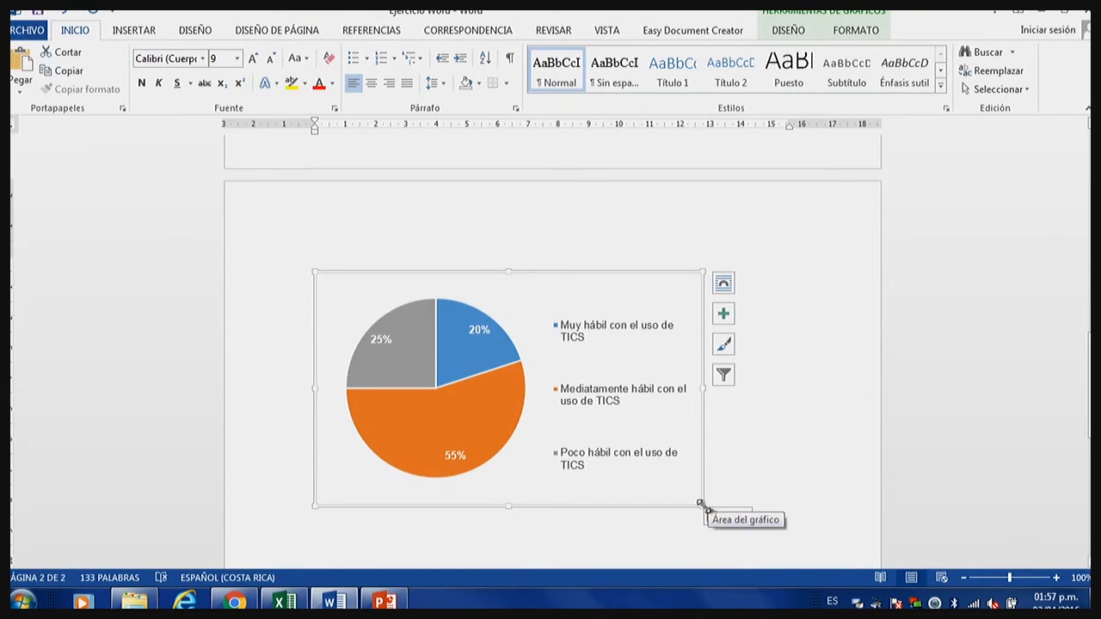
pyautogui.moveTo(701, 504); pyautogui.dragTo(796, 477)
pyautogui.click(600, 455)
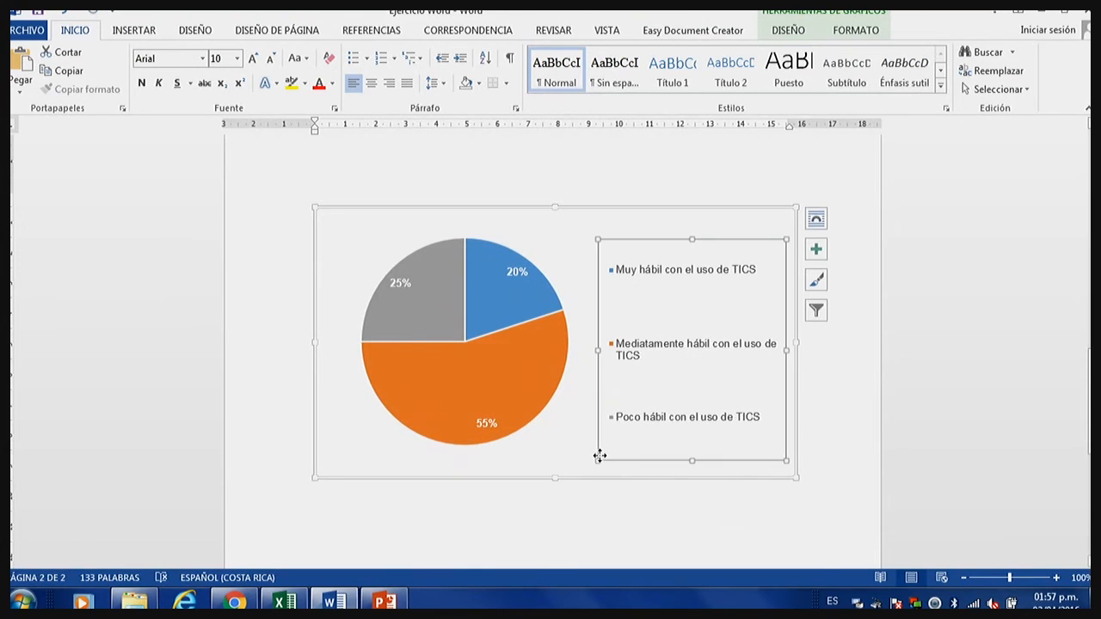
pyautogui.click(574, 467)
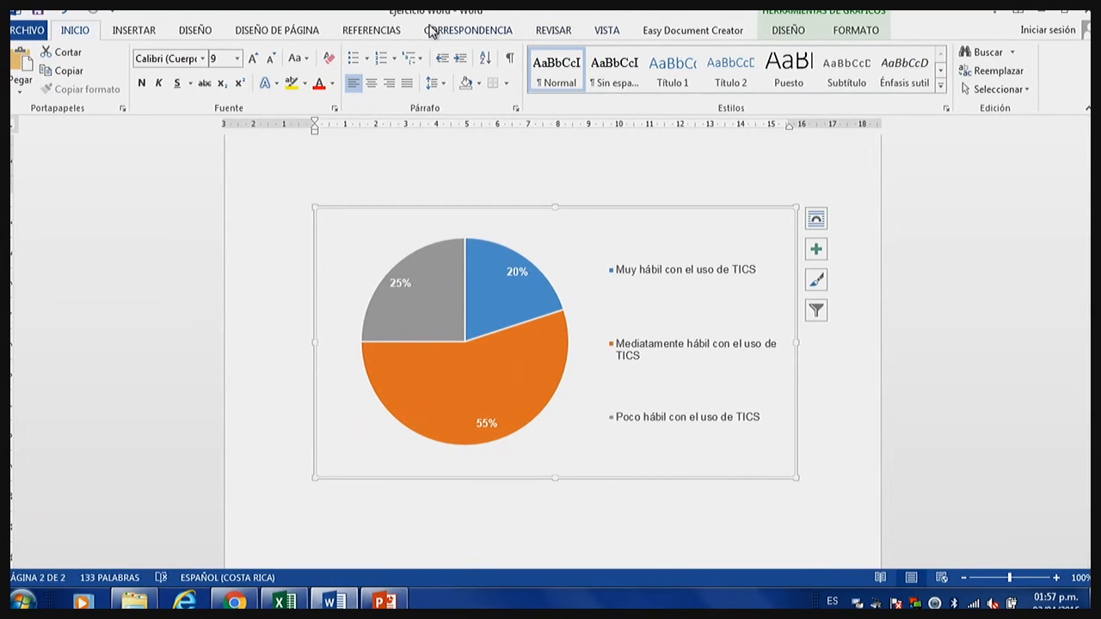
# Insert a numbered caption below the chart using a new custom label, Figura.
pyautogui.click(138, 30)
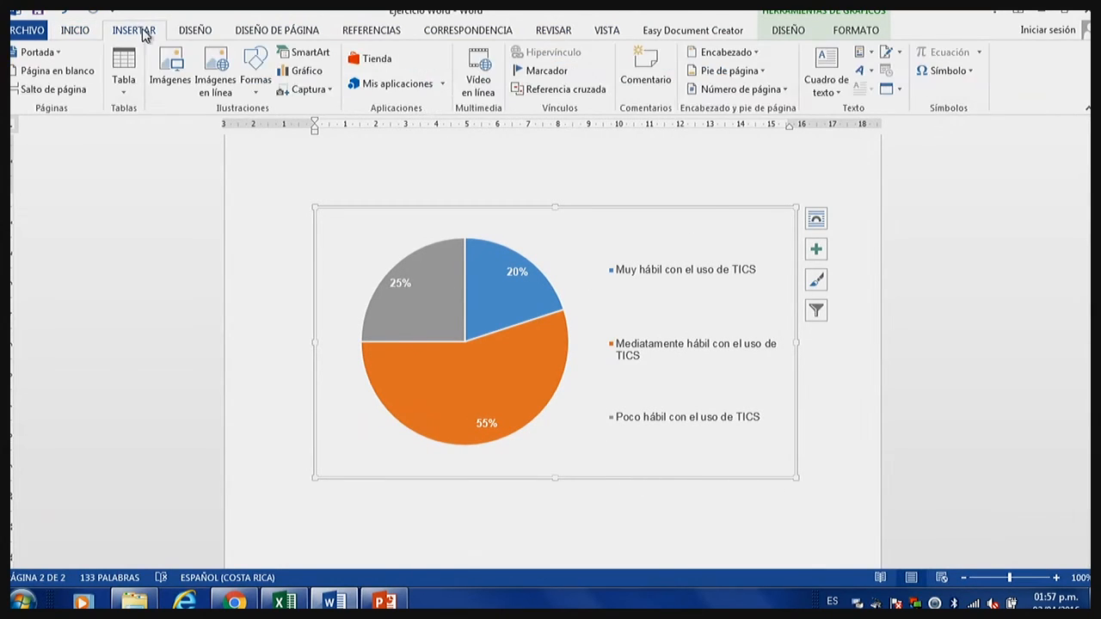
pyautogui.rightClick(694, 228)
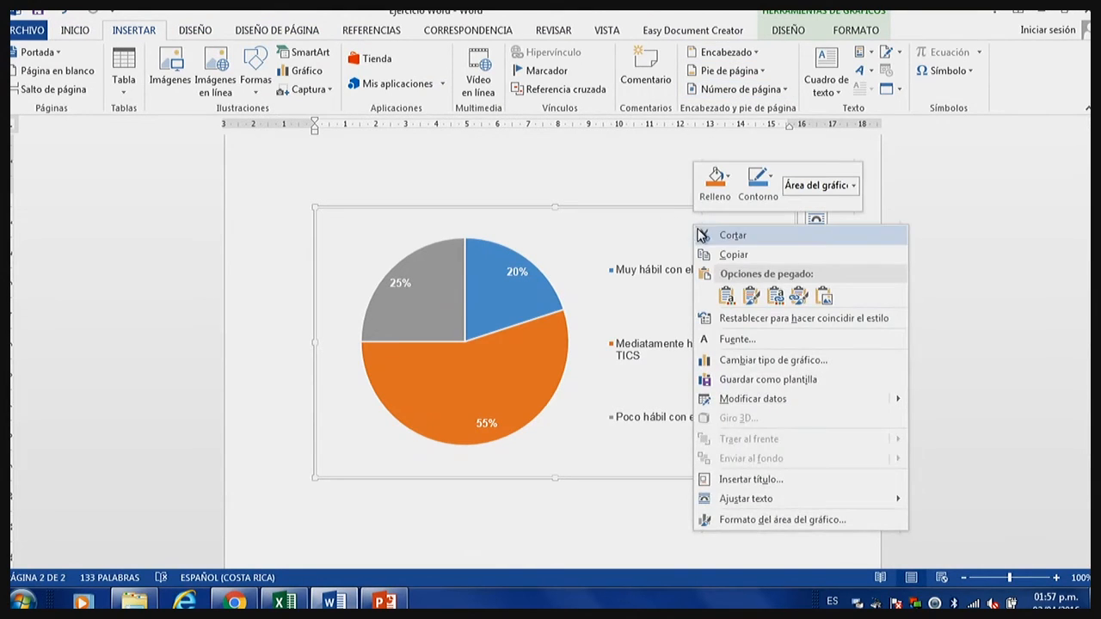
pyautogui.click(803, 483)
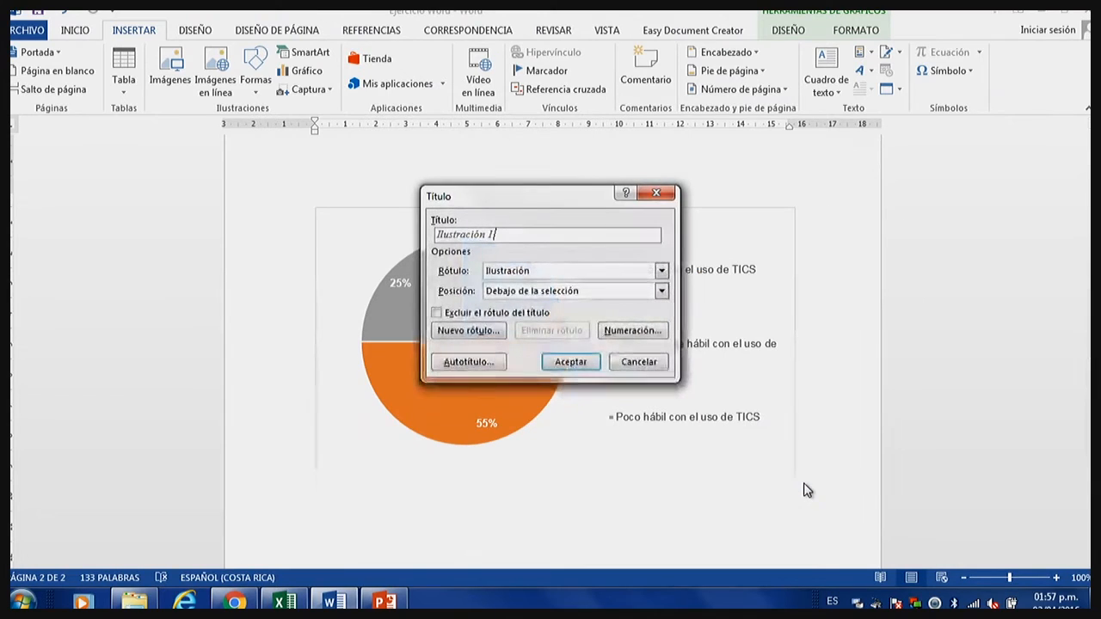
pyautogui.click(594, 271)
pyautogui.click(593, 275)
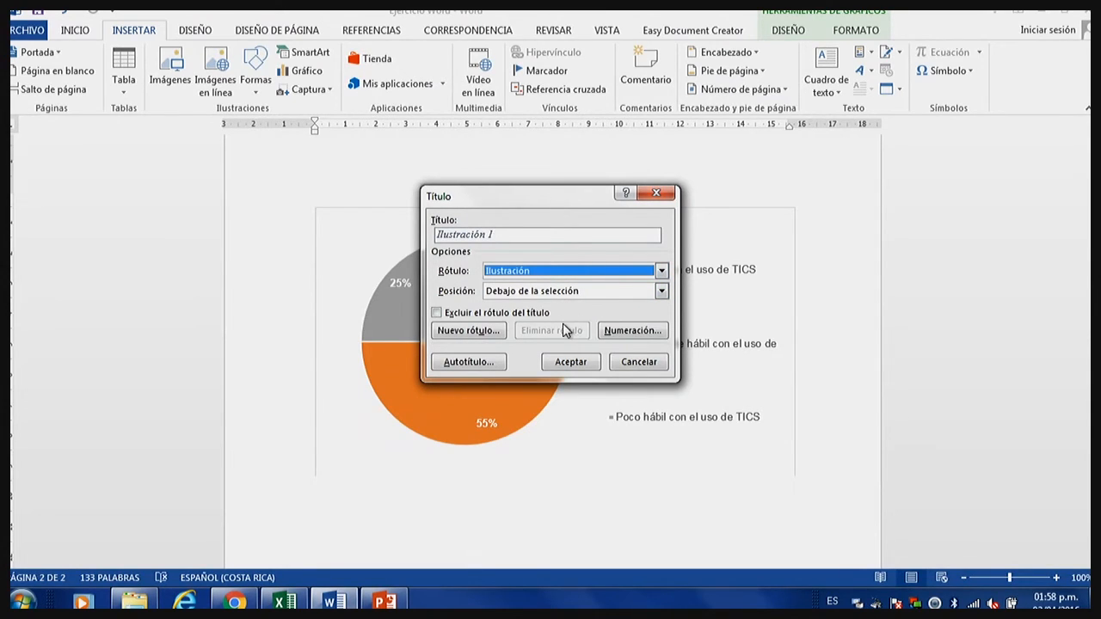
pyautogui.click(499, 236)
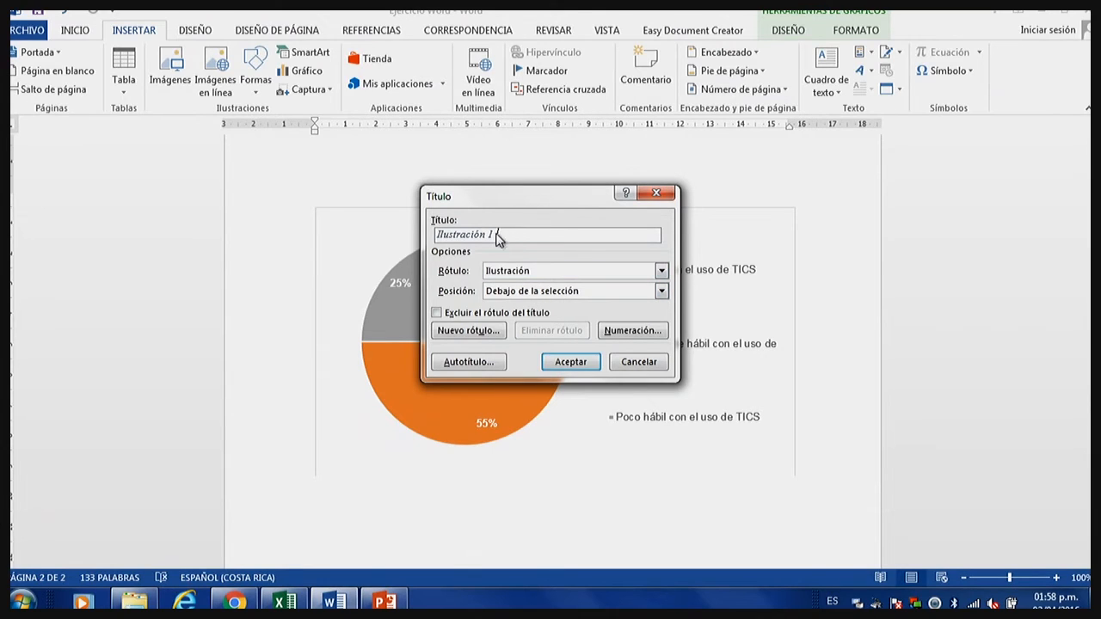
pyautogui.click(550, 272)
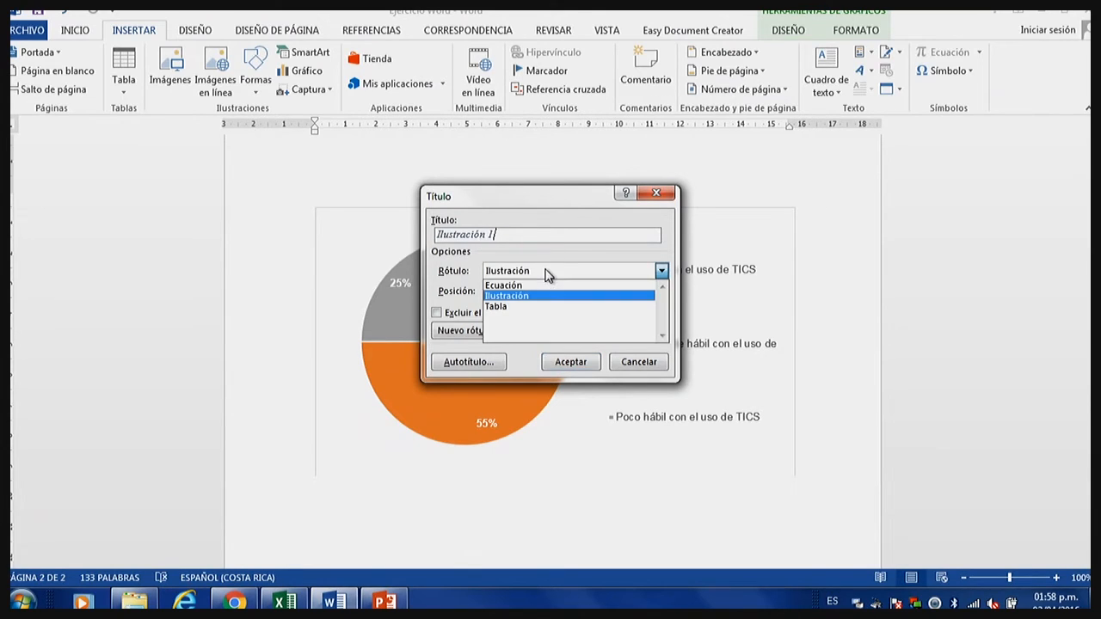
pyautogui.click(545, 268)
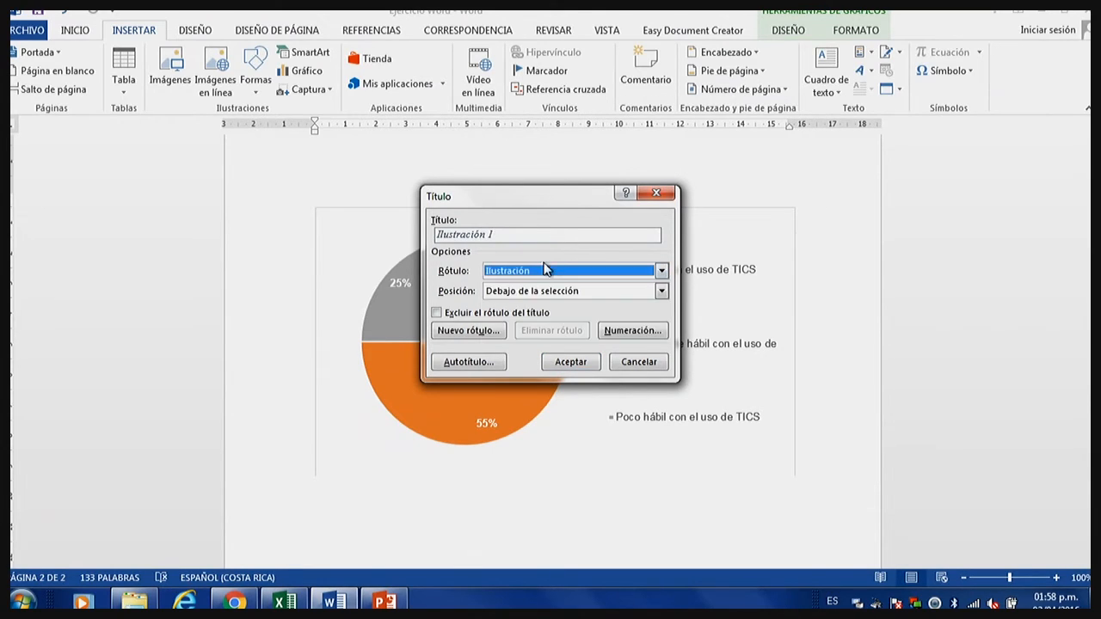
pyautogui.click(472, 332)
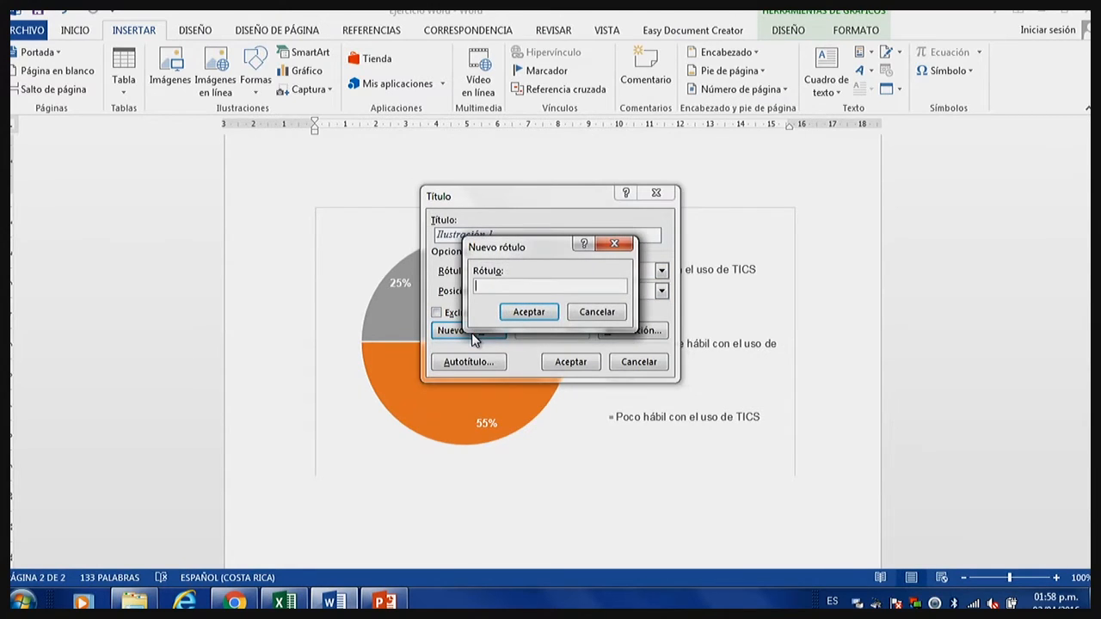
pyautogui.write('Figura')
pyautogui.click(515, 312)
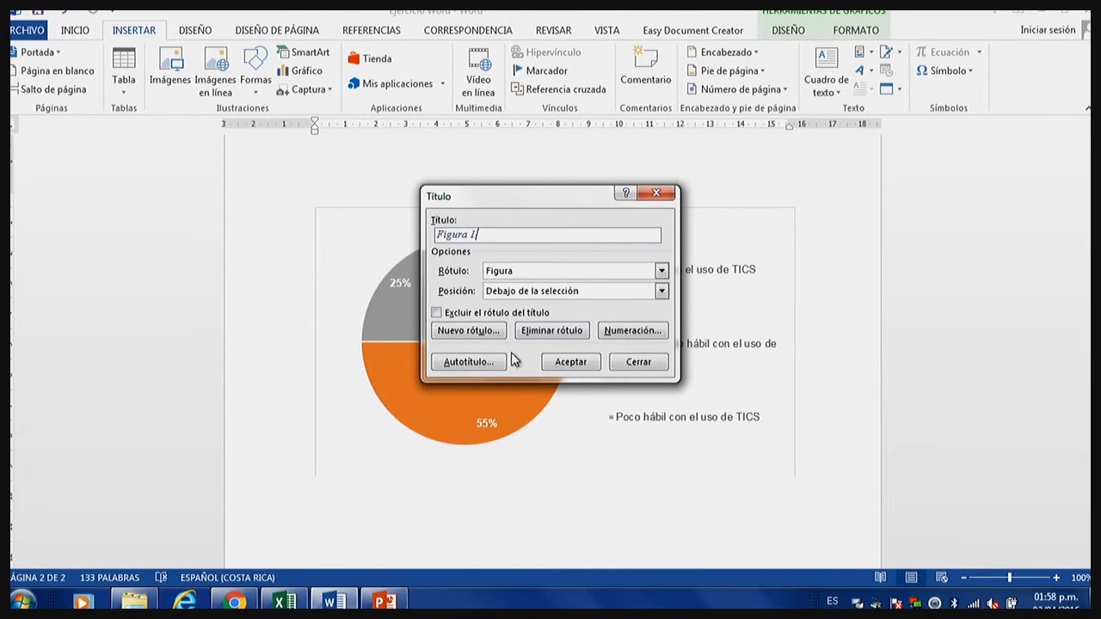
pyautogui.click(563, 361)
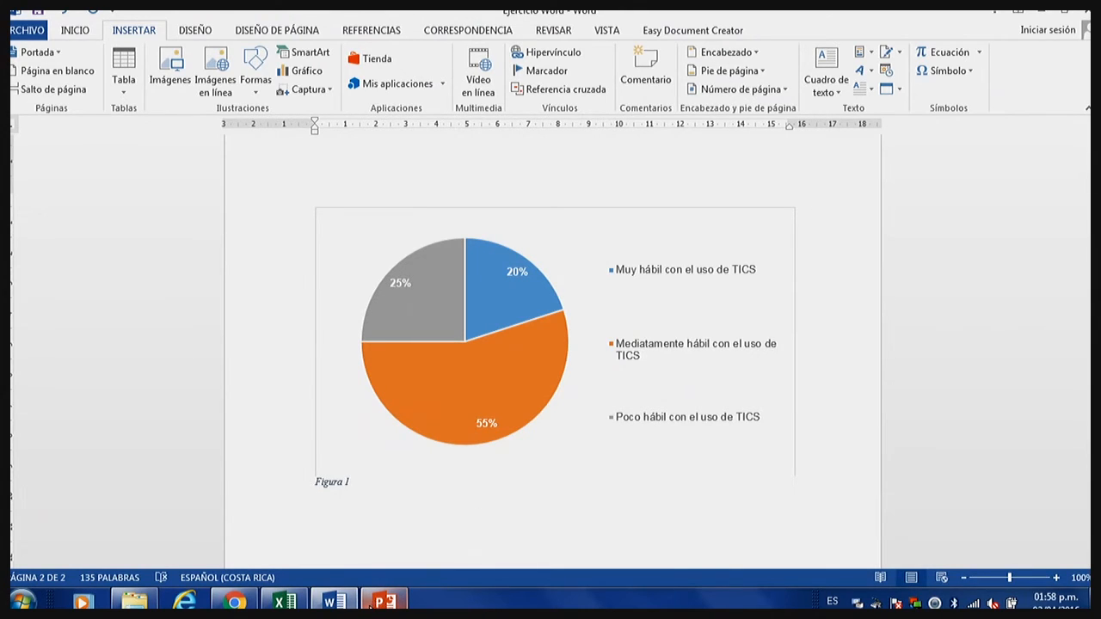
# Copy the table title text from cell A2 in the Excel workbook and paste it after "Figura 1" in the Word caption.
pyautogui.click(285, 600)
pyautogui.click(62, 243)
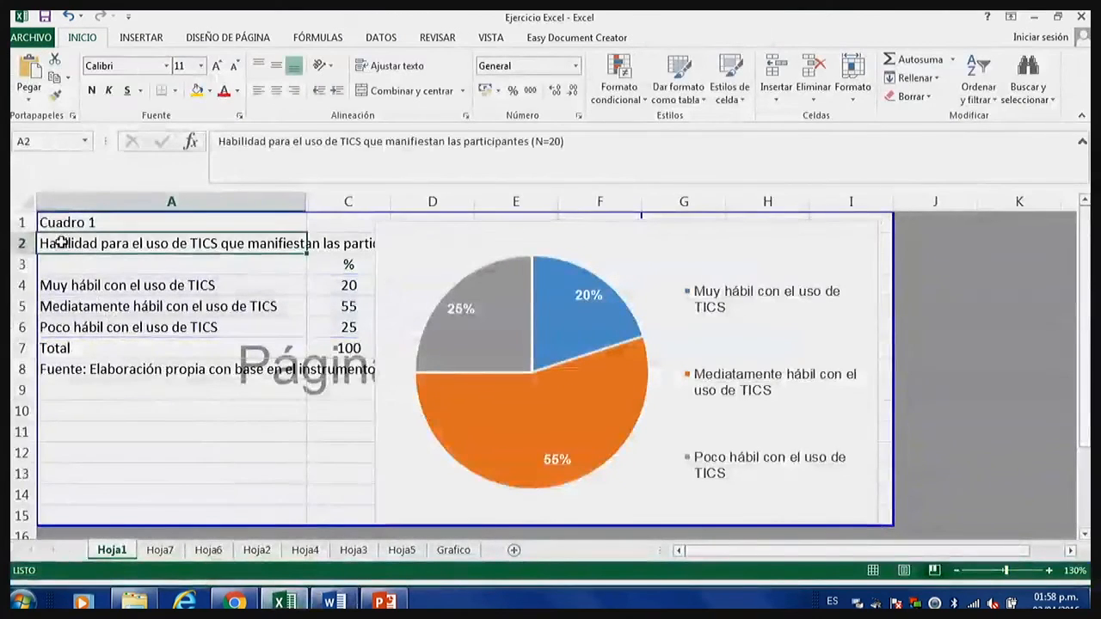
pyautogui.moveTo(62, 243); pyautogui.dragTo(353, 263)
pyautogui.moveTo(568, 141); pyautogui.dragTo(223, 139)
pyautogui.hotkey('ctrl', 'c')
pyautogui.click(592, 158)
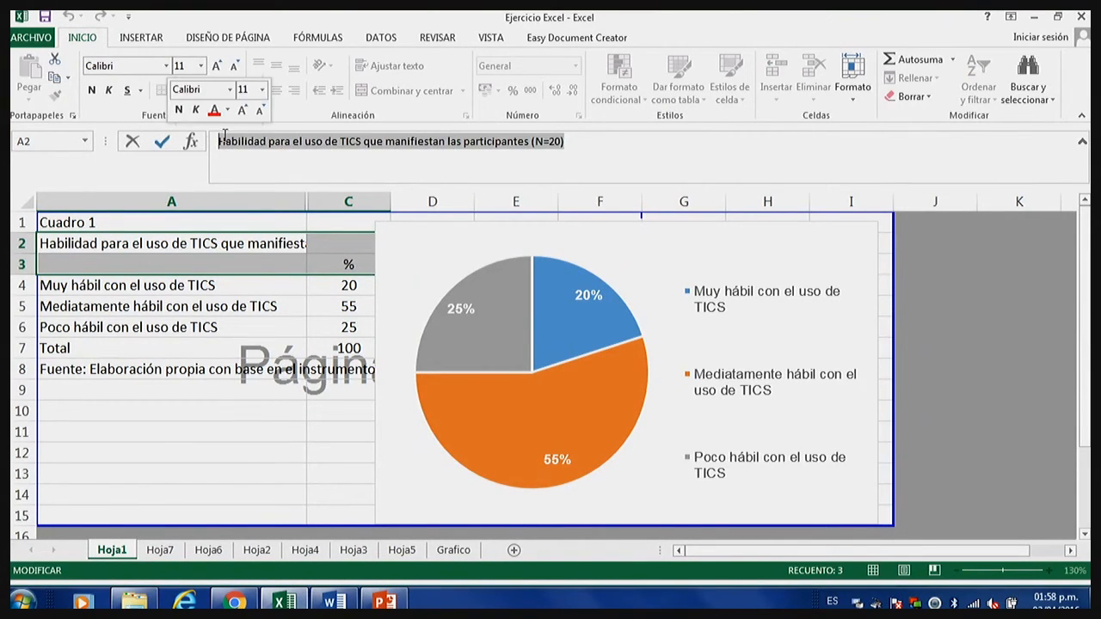
pyautogui.rightClick(250, 136)
pyautogui.click(293, 166)
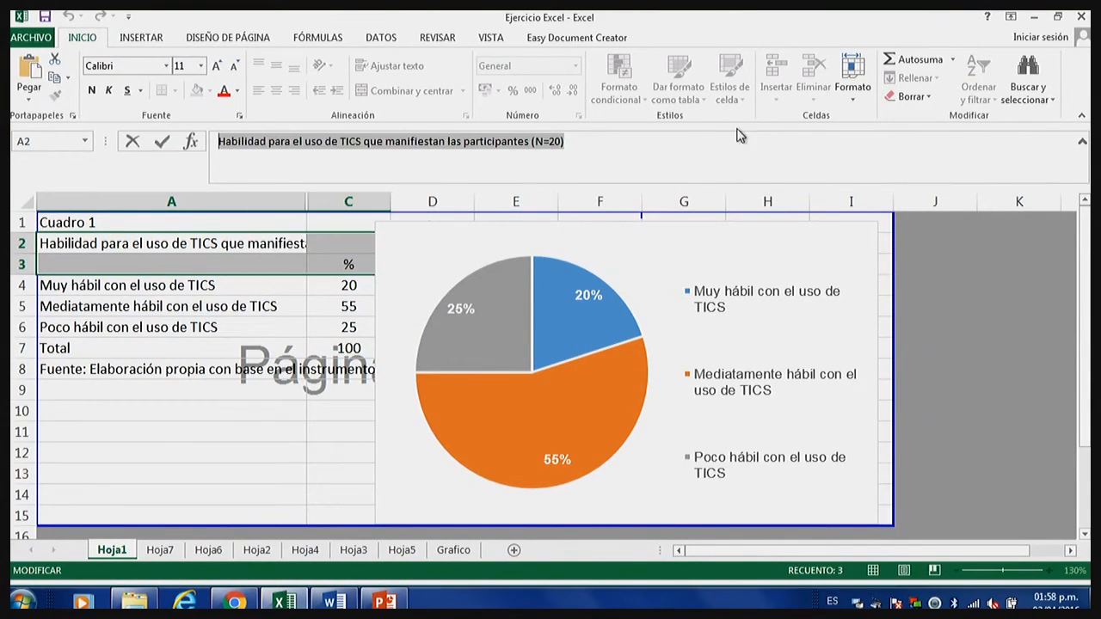
pyautogui.click(1035, 16)
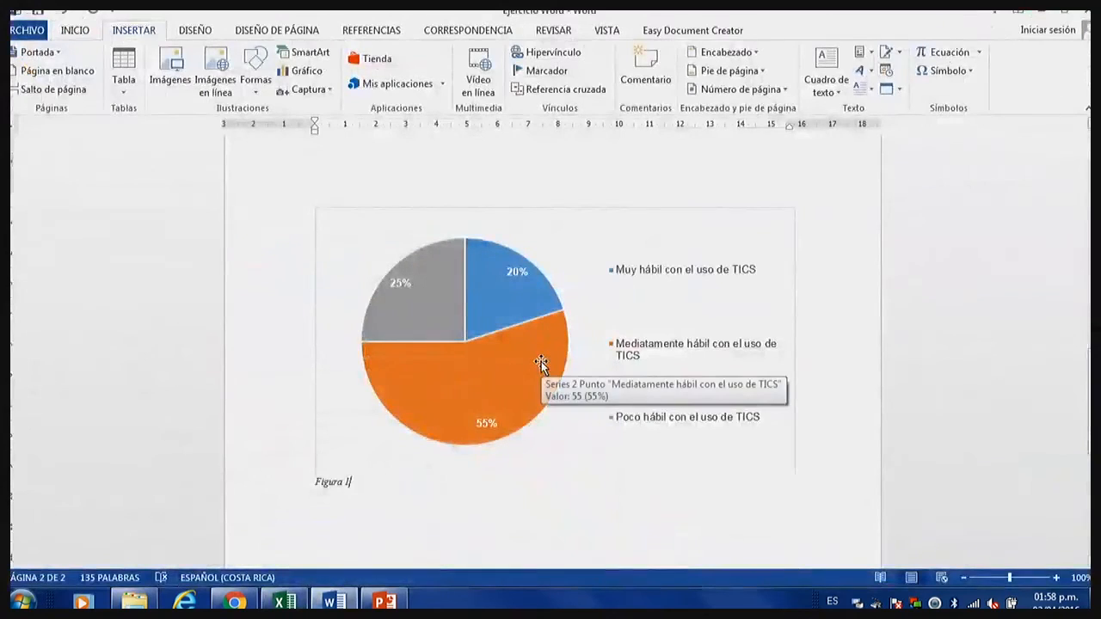
pyautogui.hotkey('ctrl', 'v')
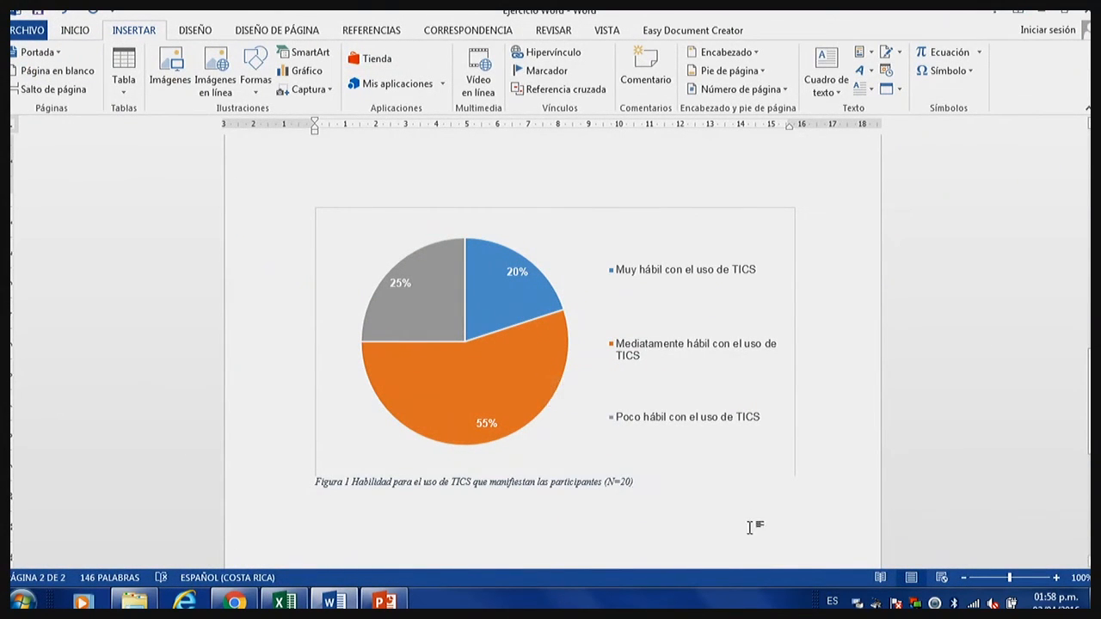
# Remove the border around the pasted pie chart by setting the chart area's border to Sin línea.
pyautogui.click(743, 221)
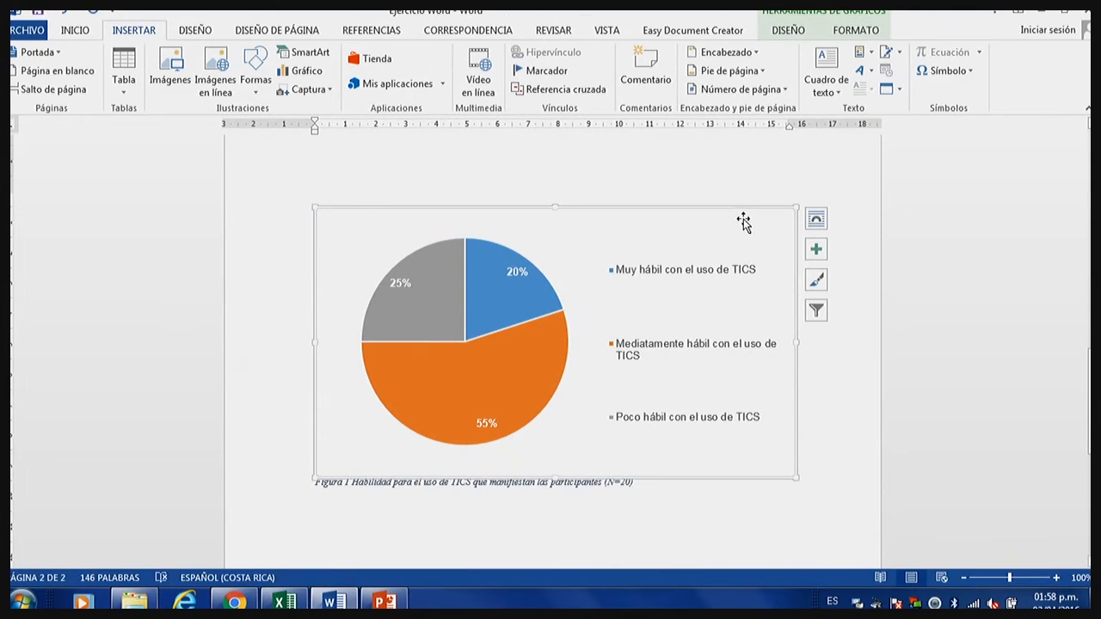
pyautogui.rightClick(743, 221)
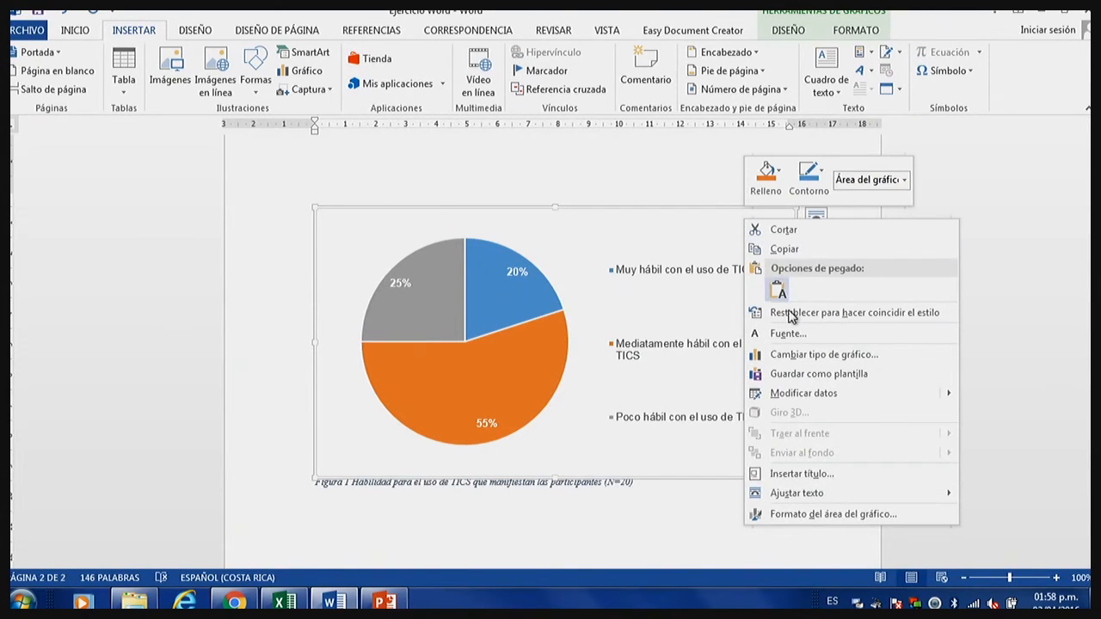
pyautogui.click(831, 514)
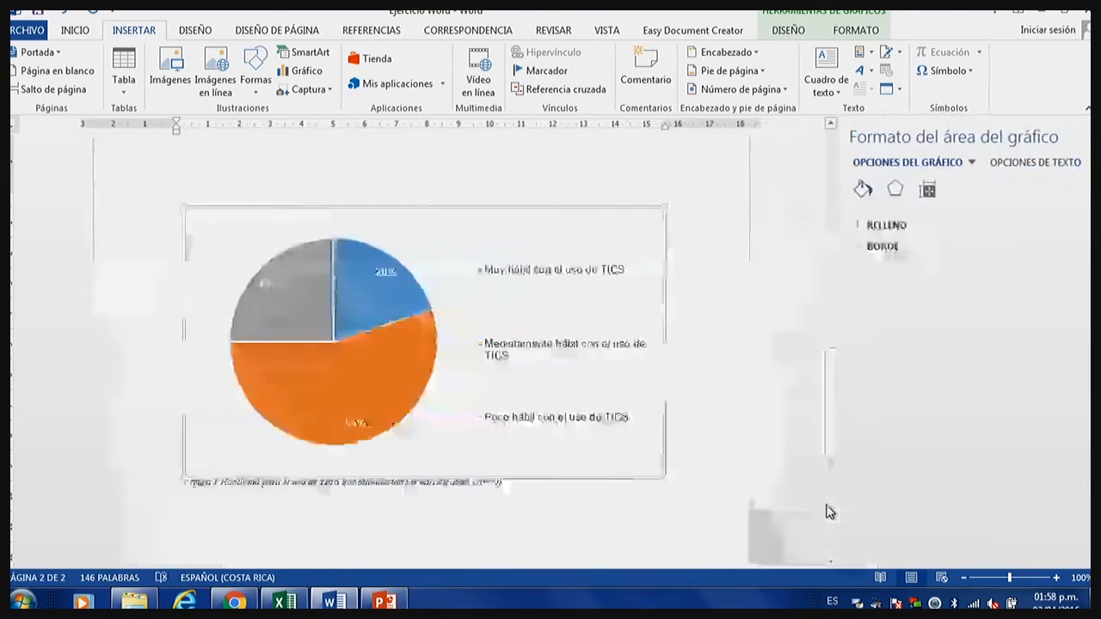
pyautogui.click(836, 246)
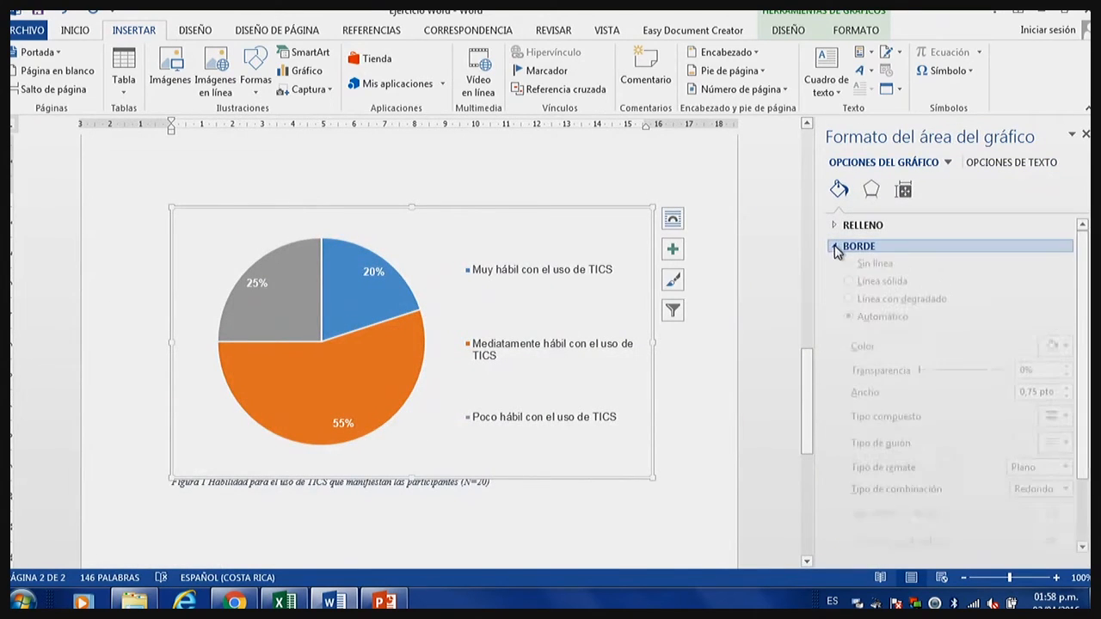
pyautogui.click(849, 269)
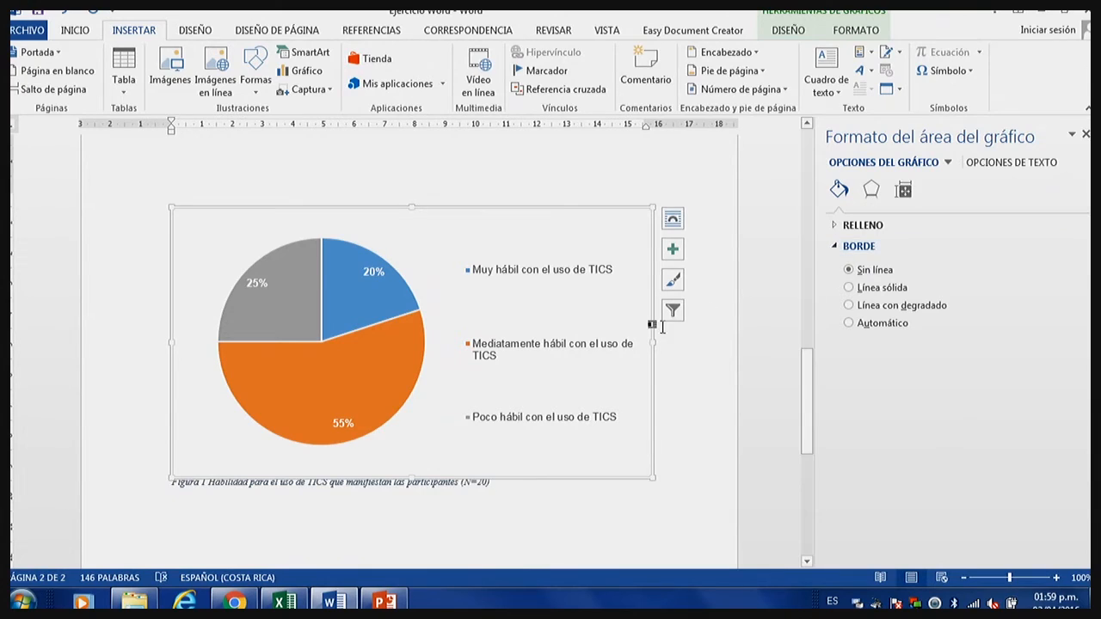
# Try a Línea sólida border around the pie chart's legend and undo it.
pyautogui.moveTo(651, 319); pyautogui.dragTo(599, 250)
pyautogui.click(528, 352)
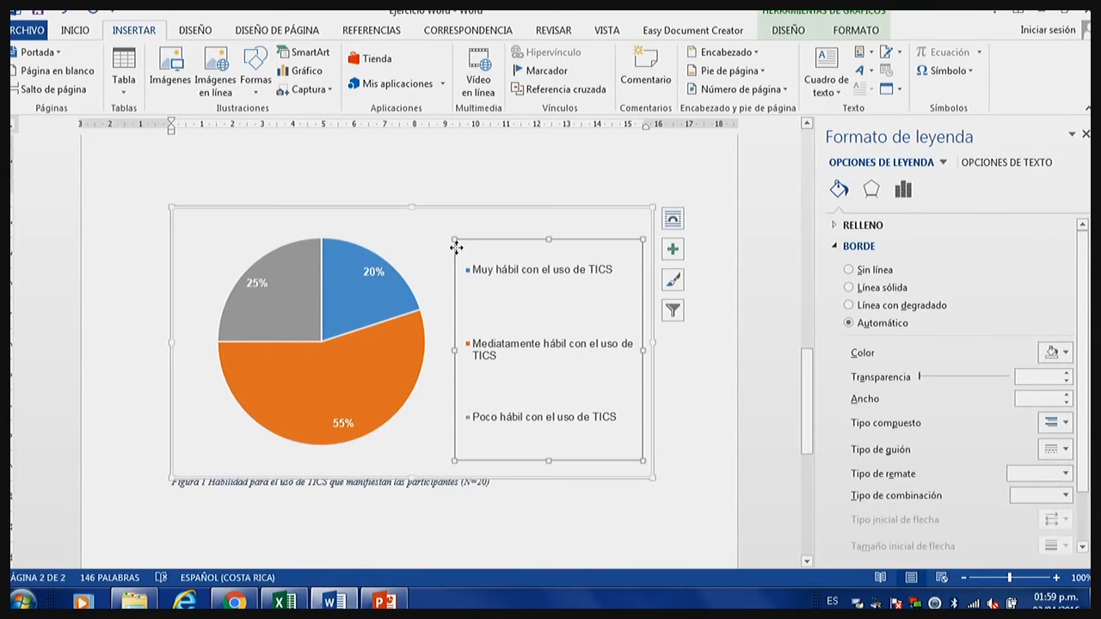
pyautogui.click(860, 287)
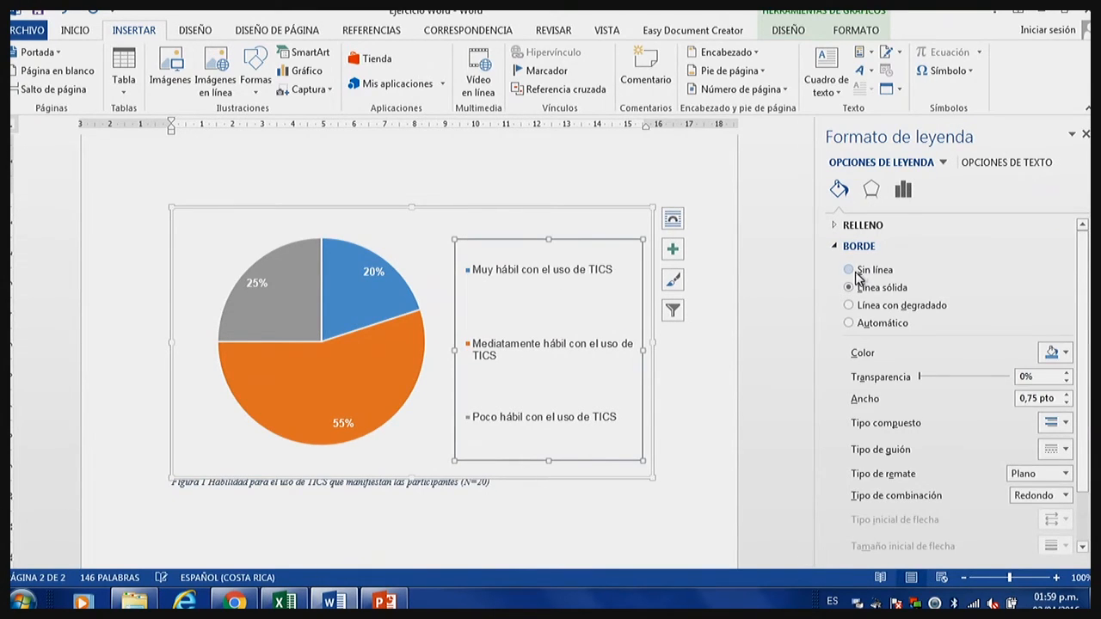
pyautogui.click(852, 323)
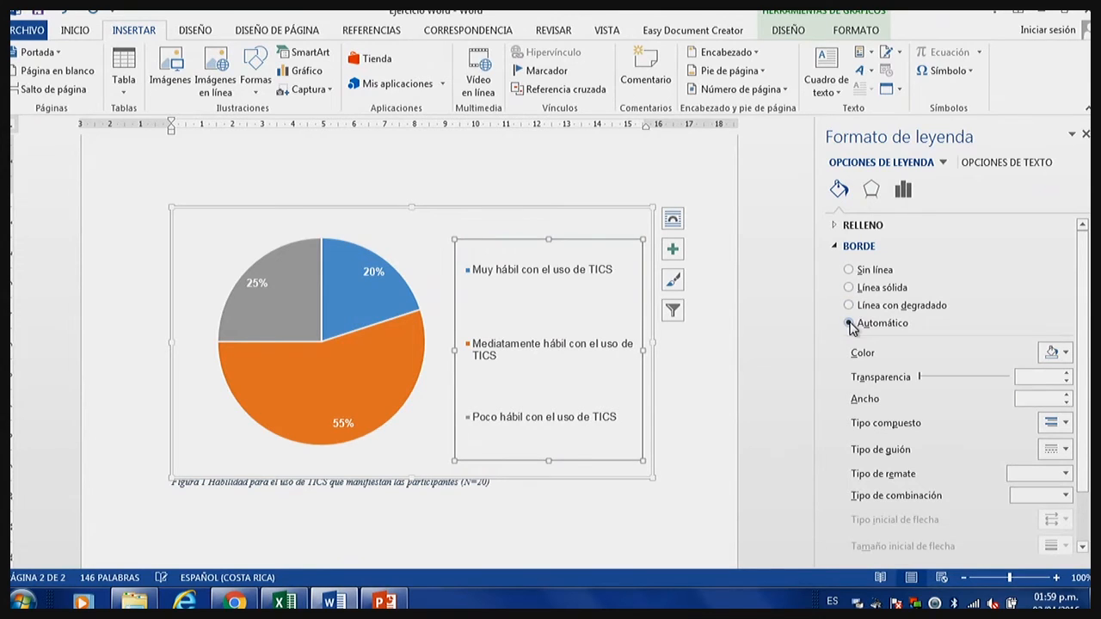
pyautogui.click(860, 287)
pyautogui.click(786, 300)
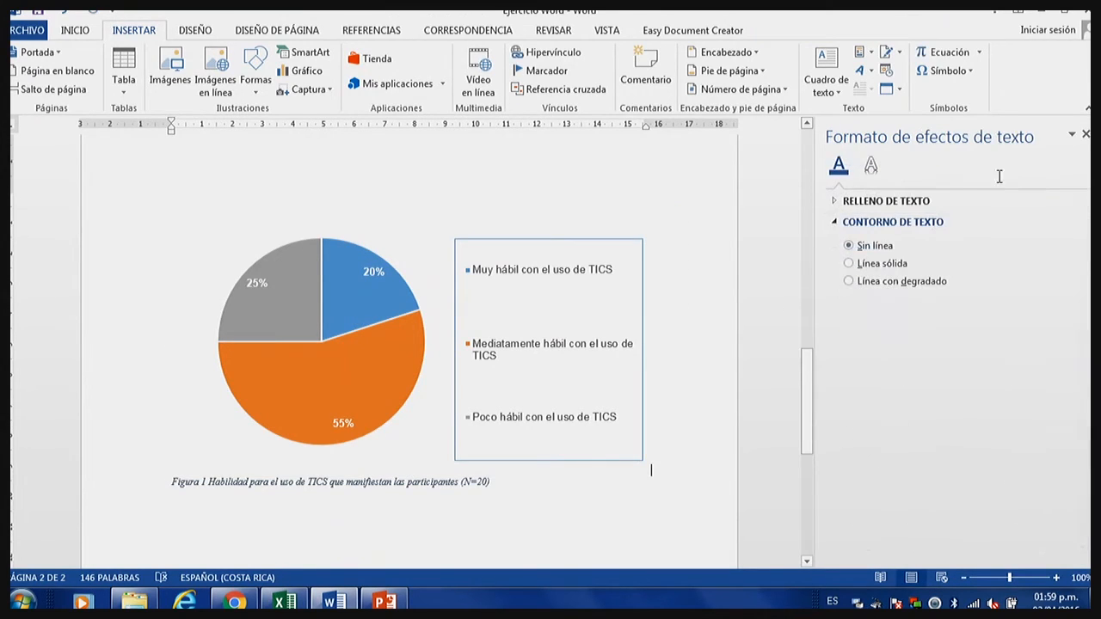
pyautogui.click(1085, 134)
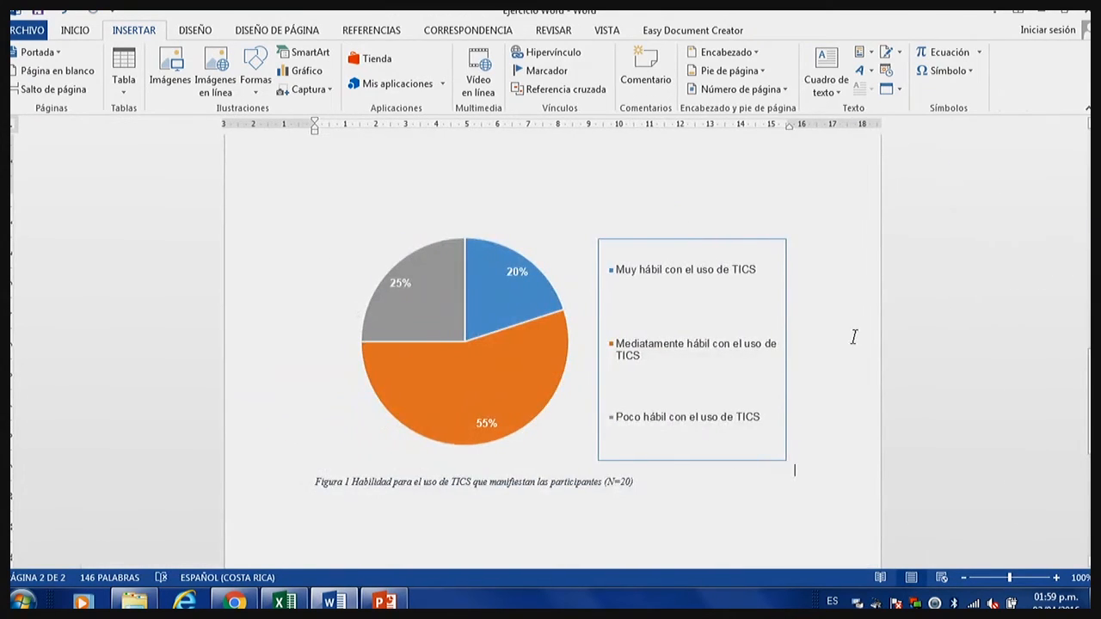
pyautogui.click(62, 12)
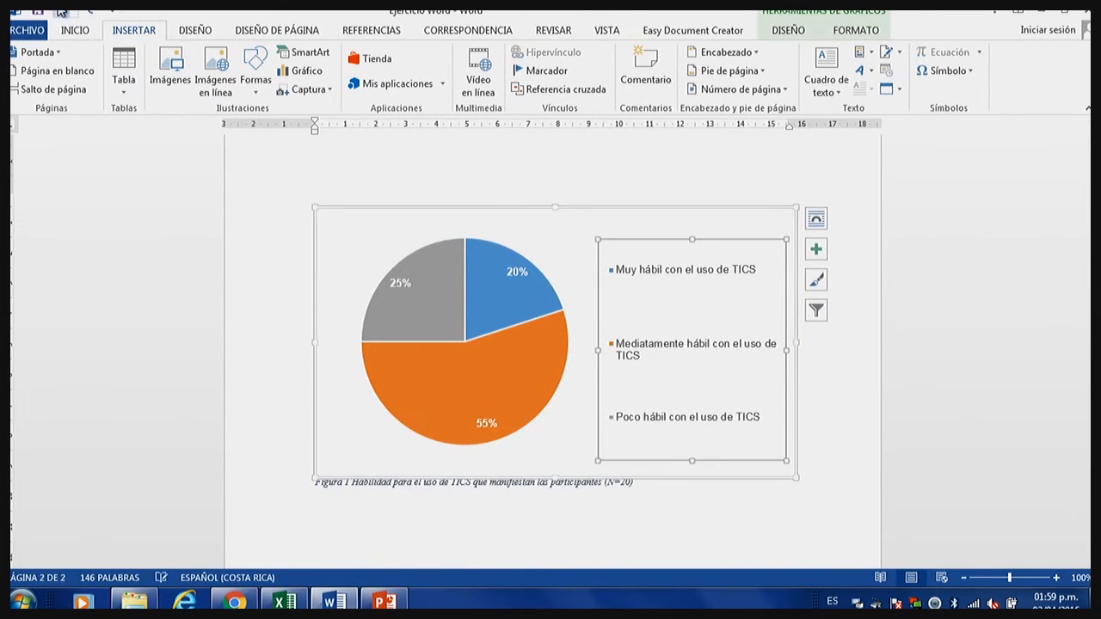
# Reopen the chart area formatting, select Sin línea for the border and close the formatting pane.
pyautogui.click(728, 179)
pyautogui.click(732, 233)
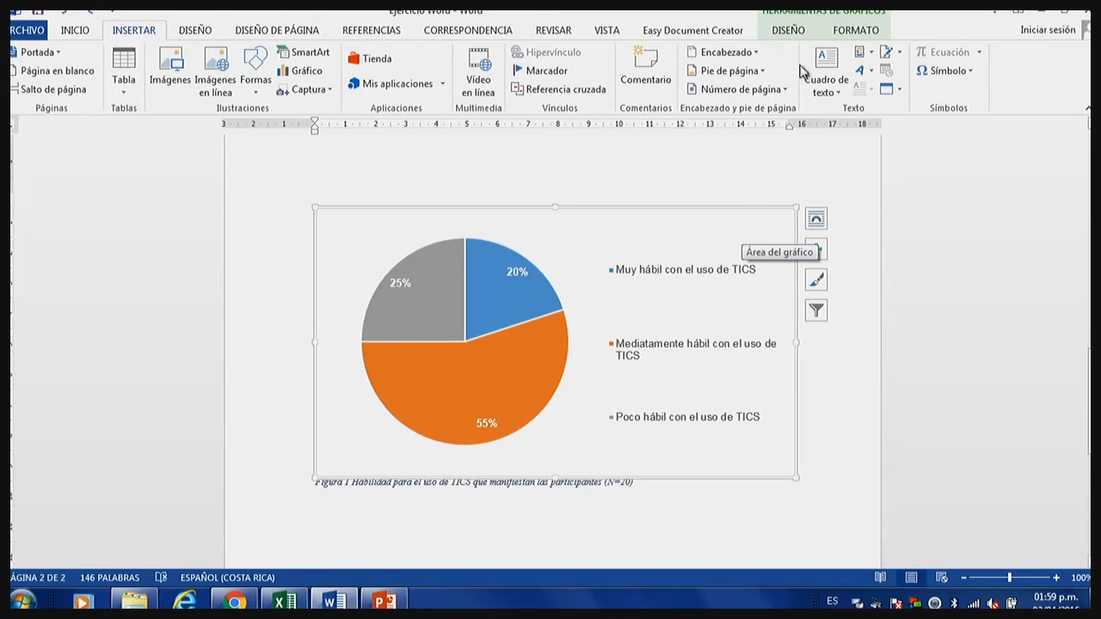
pyautogui.click(846, 33)
pyautogui.click(788, 30)
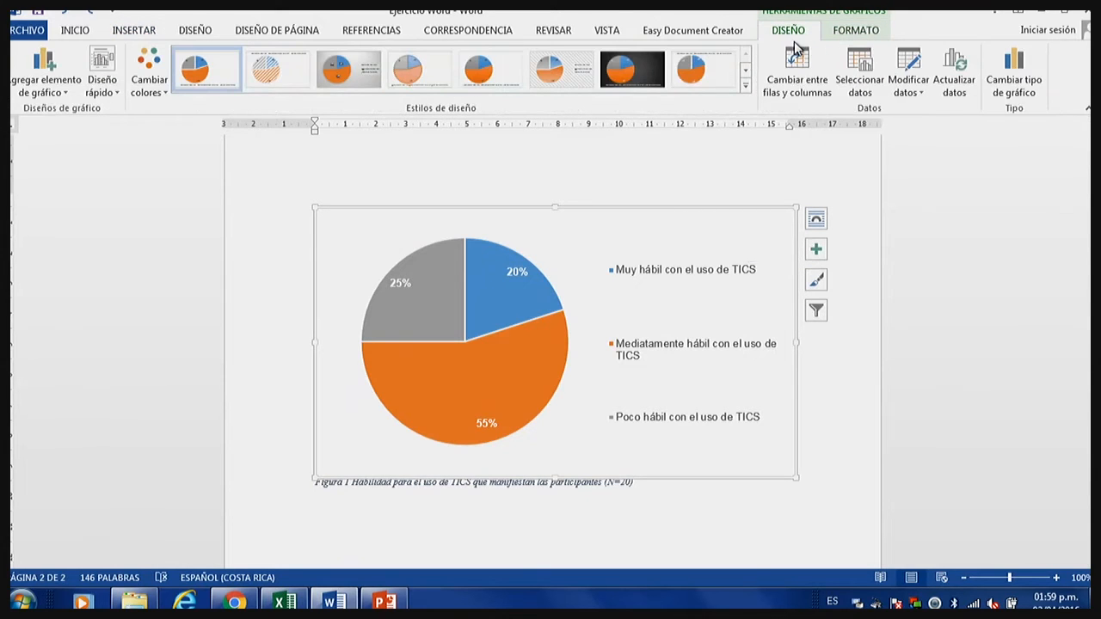
pyautogui.rightClick(731, 221)
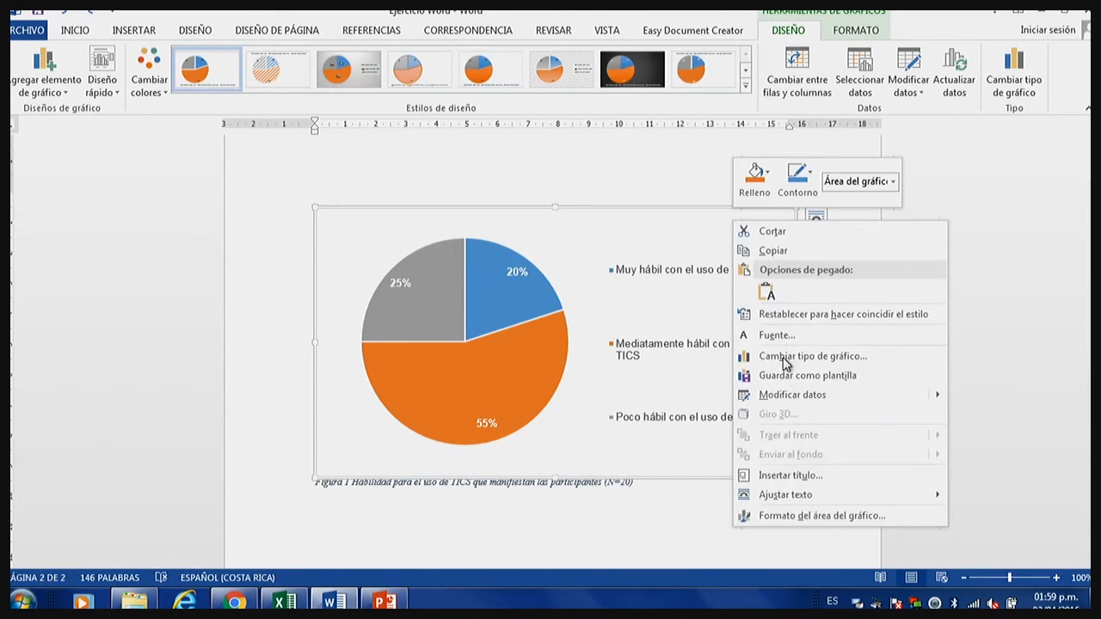
pyautogui.click(798, 516)
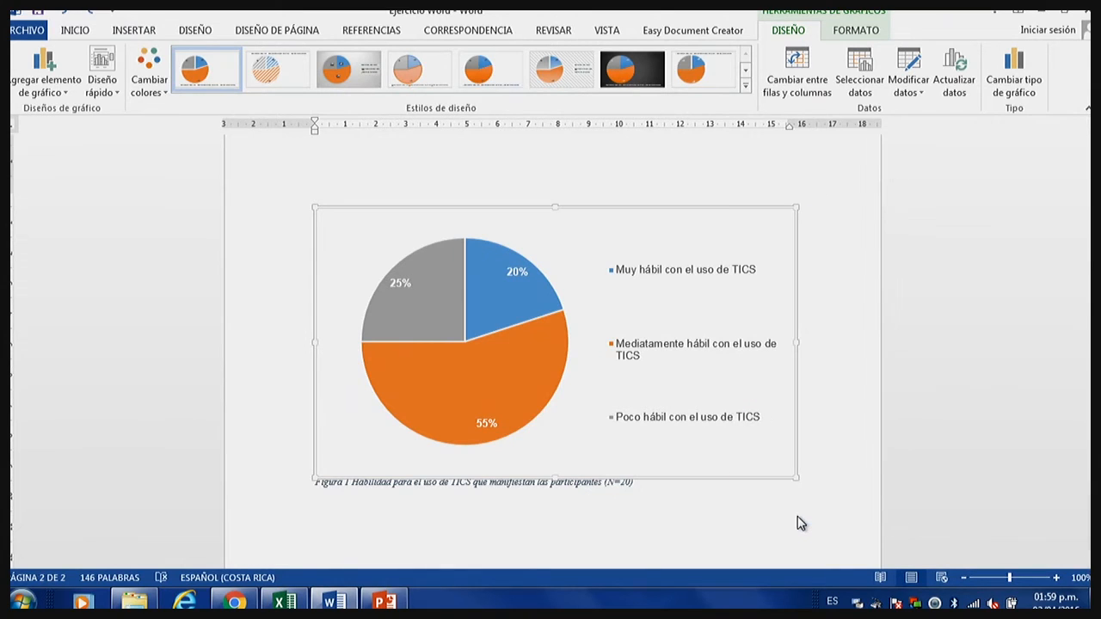
pyautogui.click(850, 271)
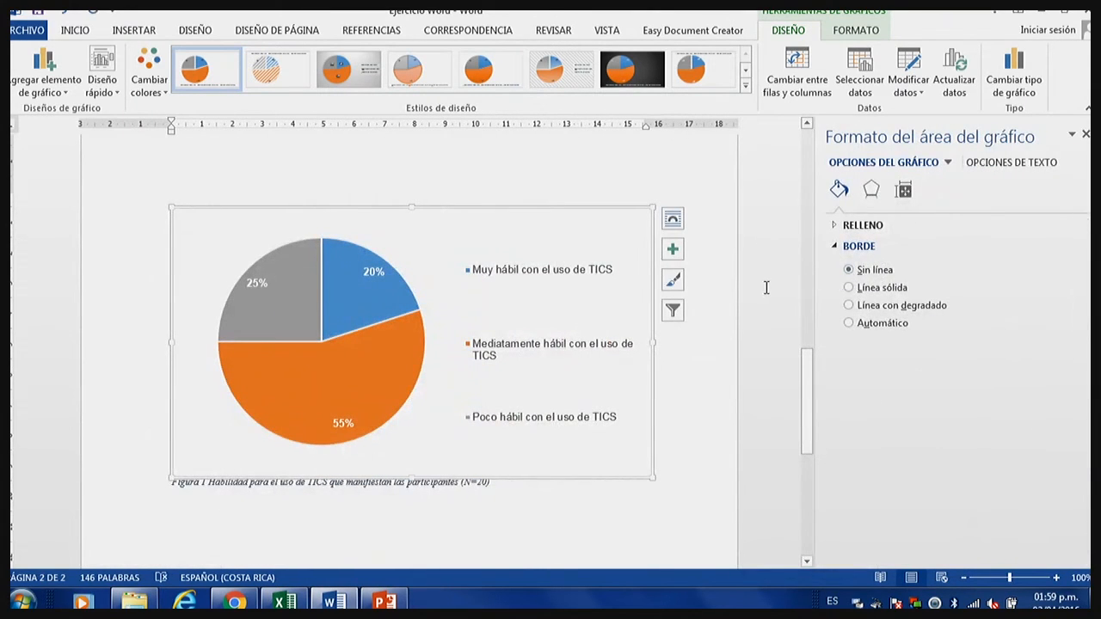
pyautogui.click(1084, 134)
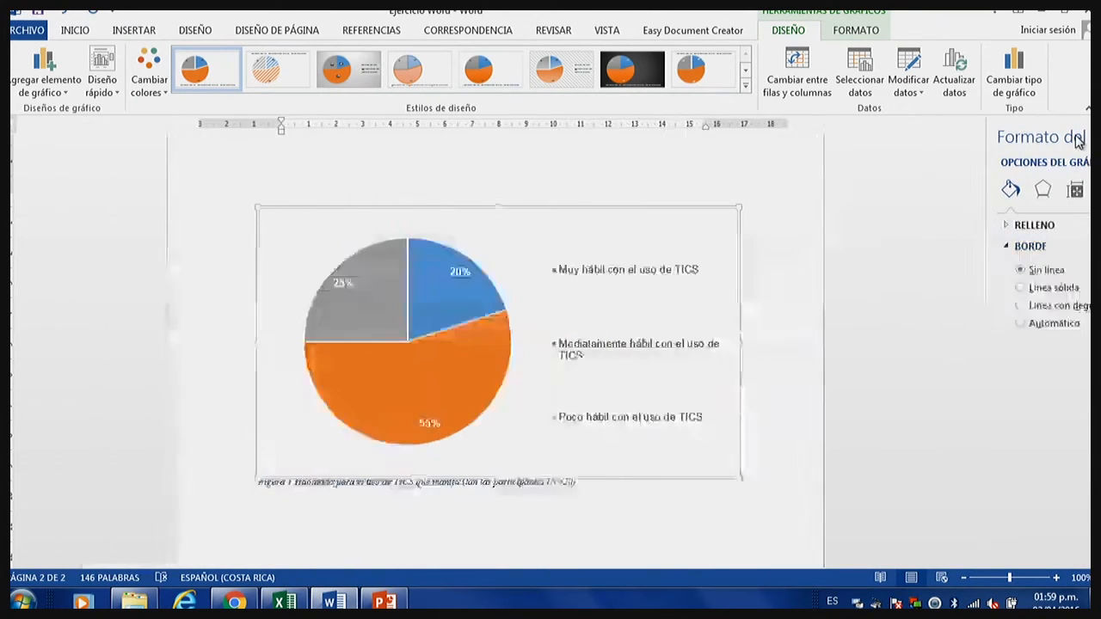
pyautogui.click(869, 288)
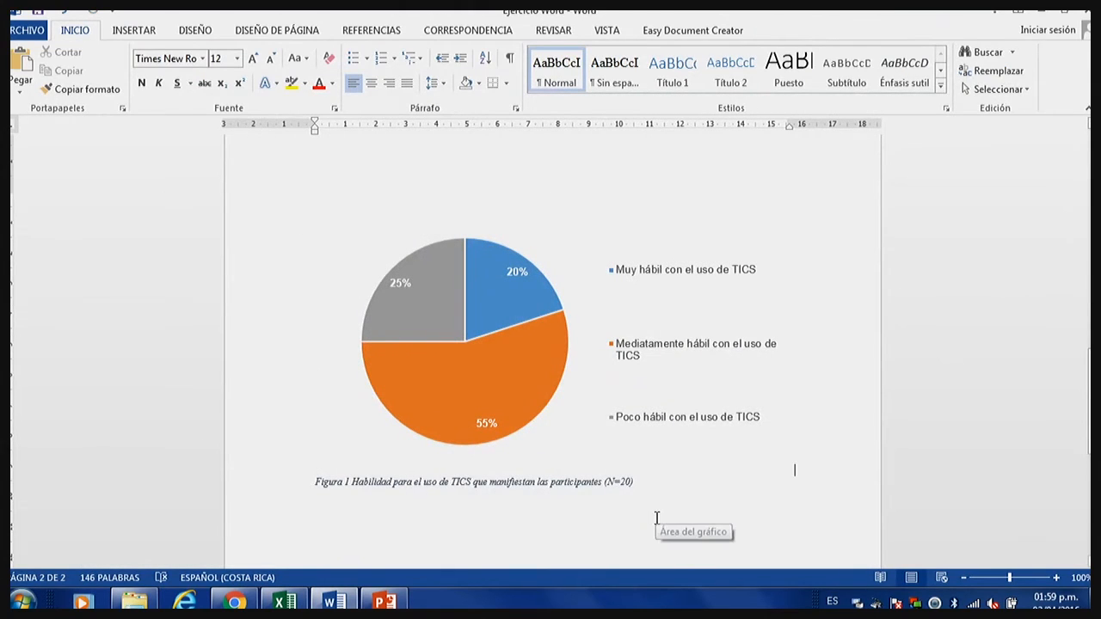
# Set the whole Figura 1 caption to 12 pt with the Automático font colour.
pyautogui.moveTo(641, 483); pyautogui.dragTo(287, 493)
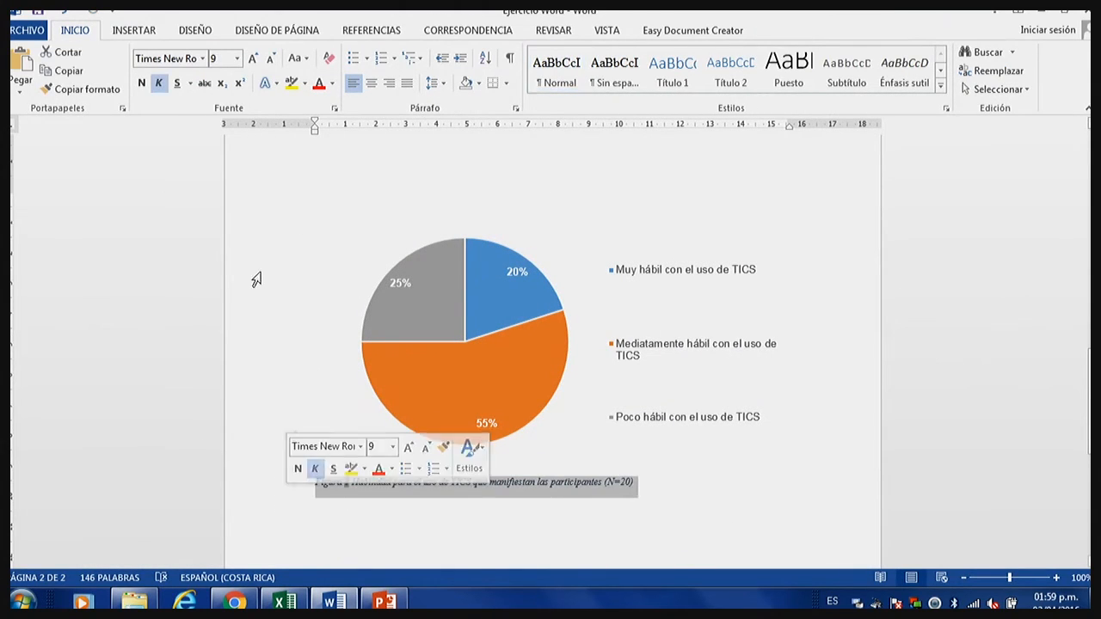
pyautogui.click(238, 58)
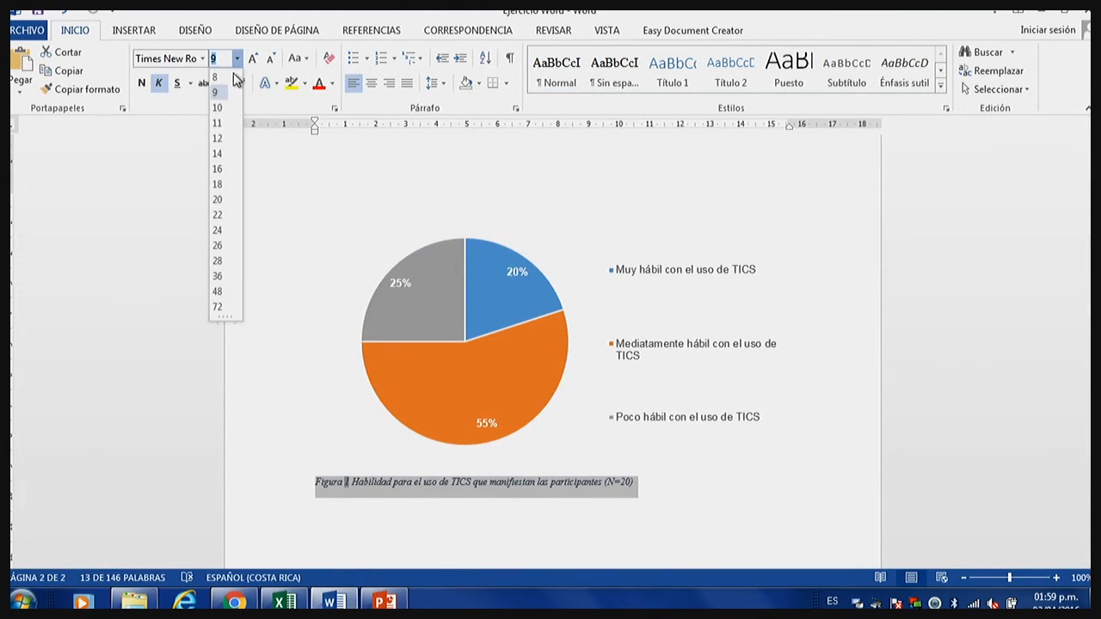
pyautogui.click(222, 141)
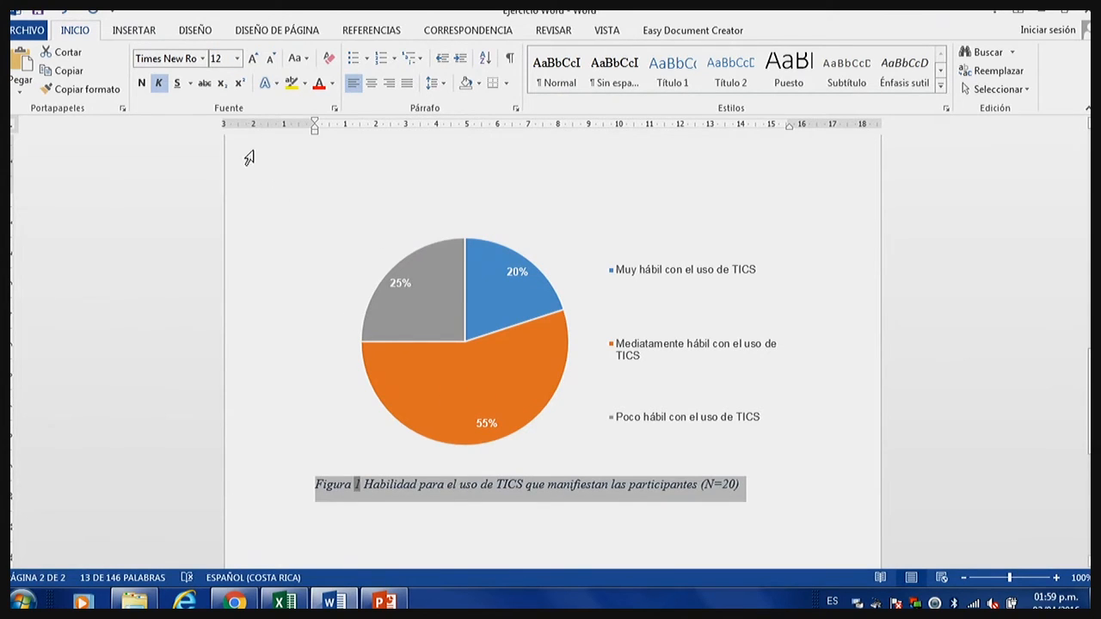
pyautogui.click(333, 85)
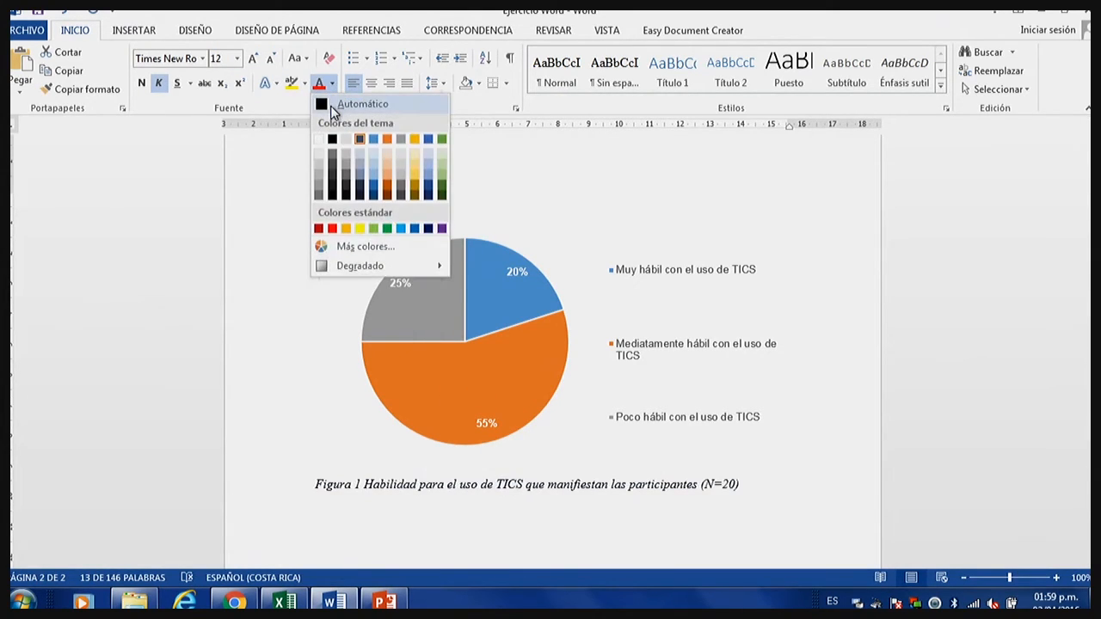
pyautogui.click(330, 106)
pyautogui.click(779, 480)
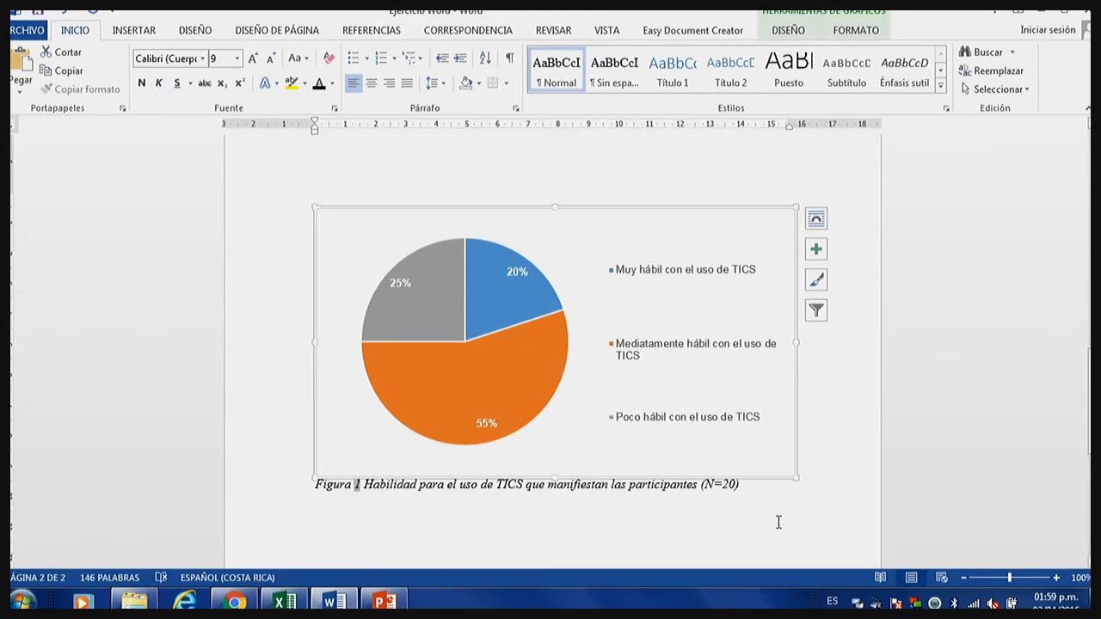
pyautogui.click(773, 528)
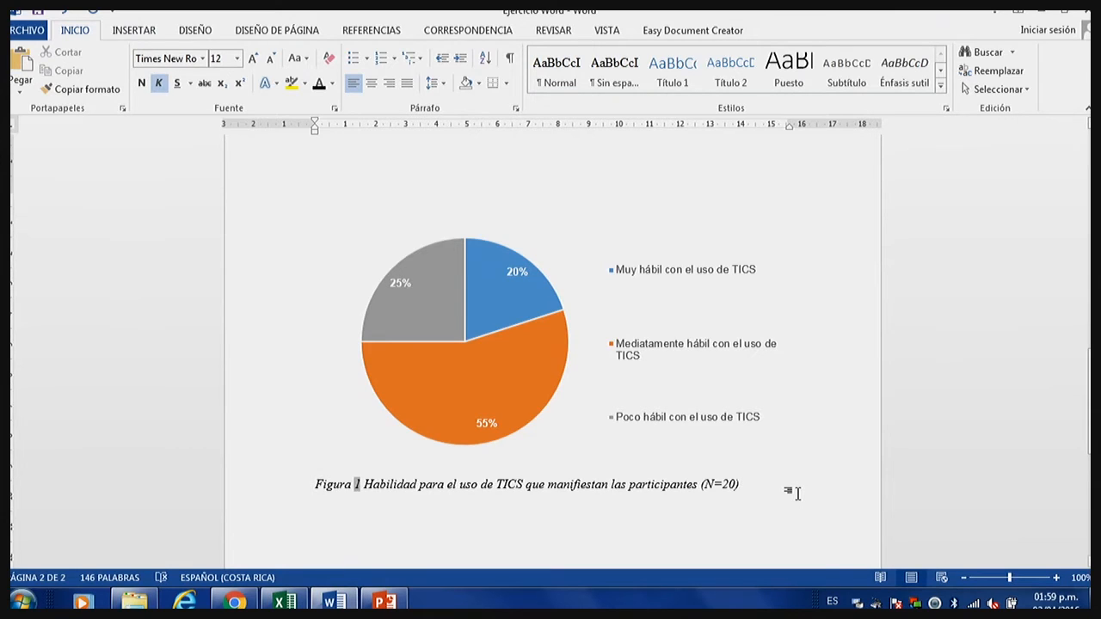
# Apply the black font colour to the pie chart's legend text.
pyautogui.click(728, 398)
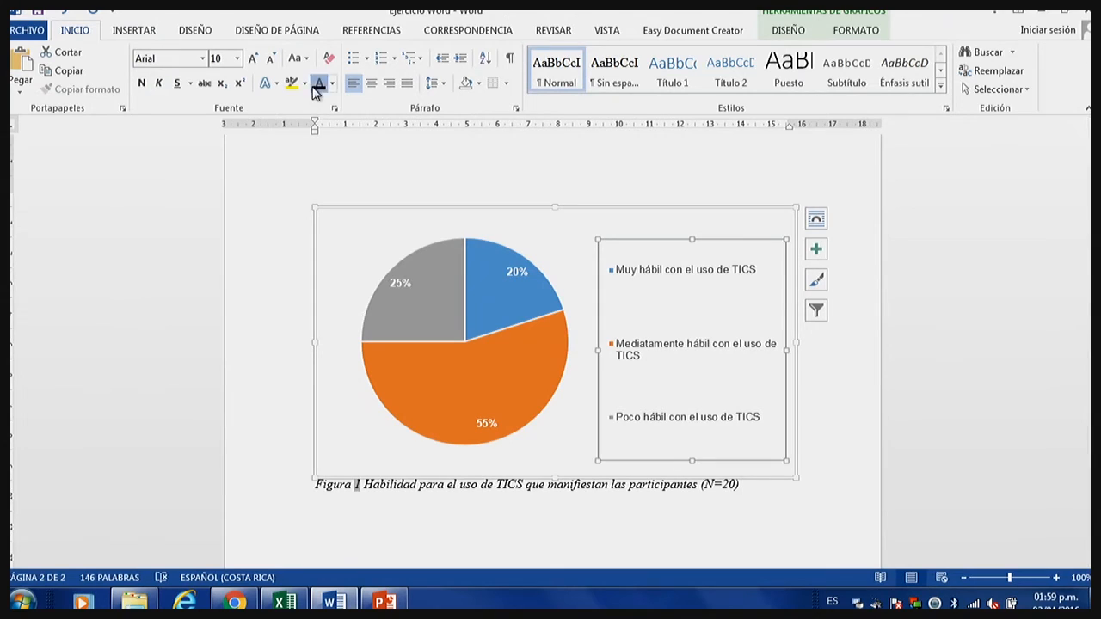
pyautogui.click(792, 515)
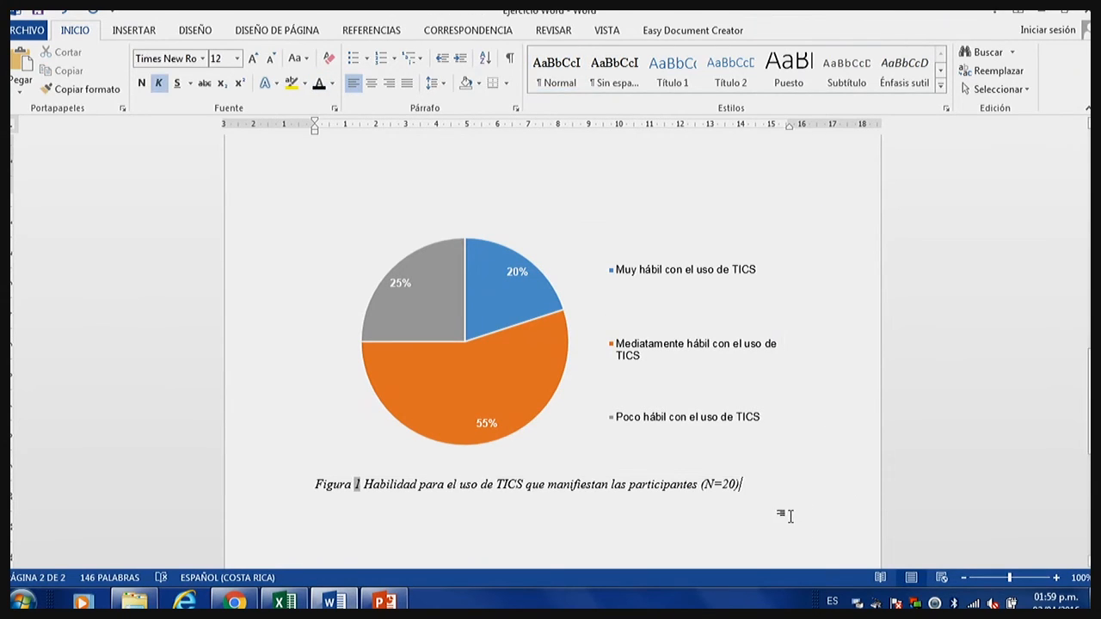
pyautogui.click(629, 356)
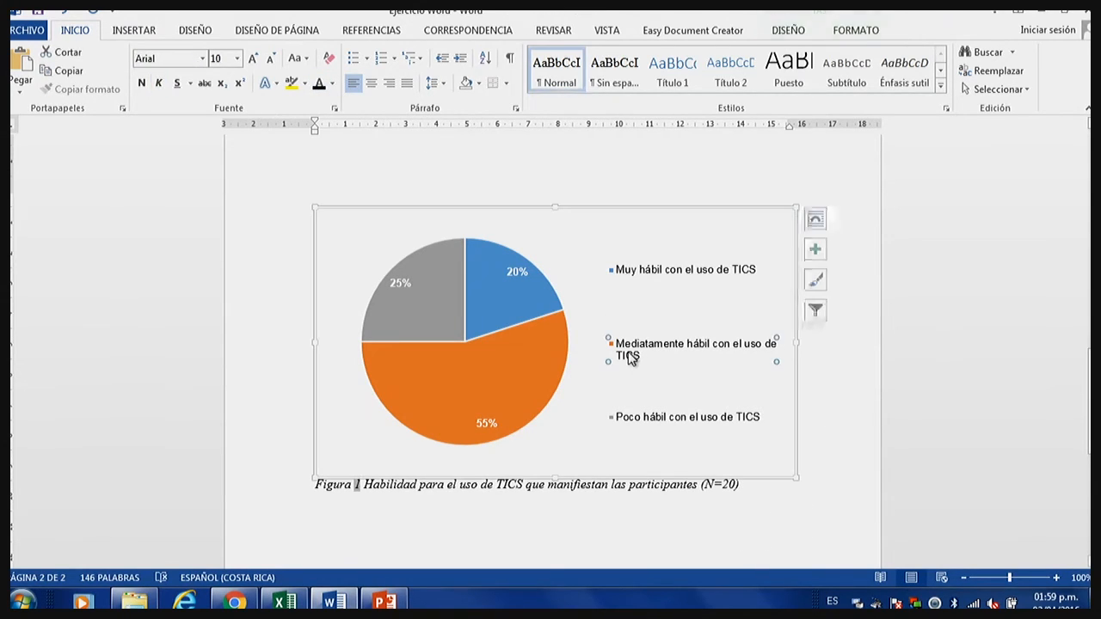
pyautogui.click(789, 537)
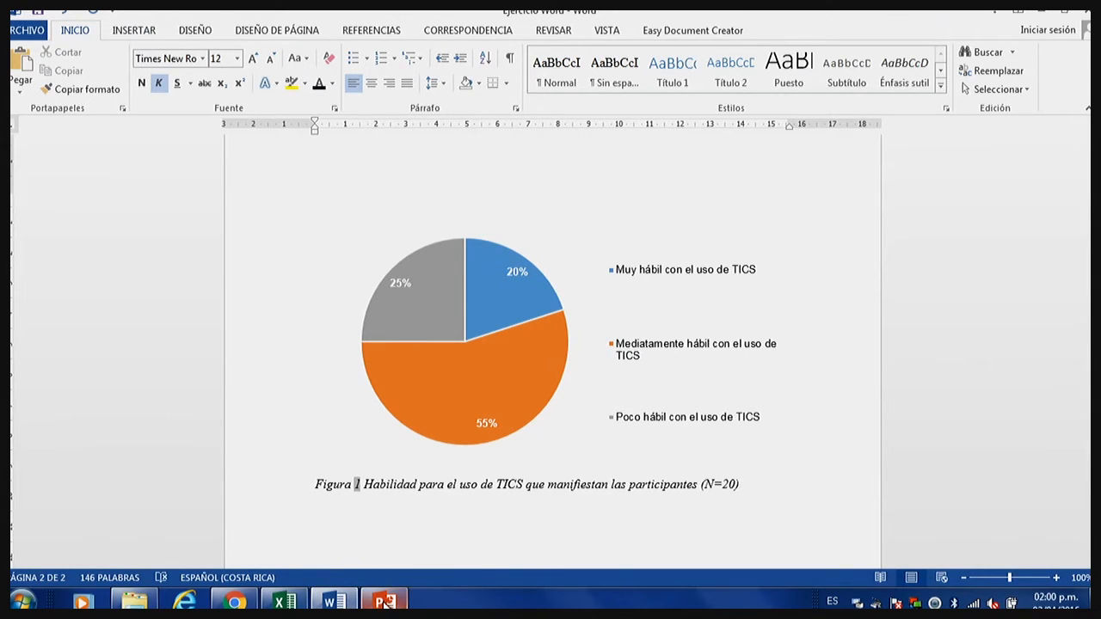
# Switch to the Excel workbook, browse its sheets and open Hoja4 with the horizontal bar chart.
pyautogui.click(284, 600)
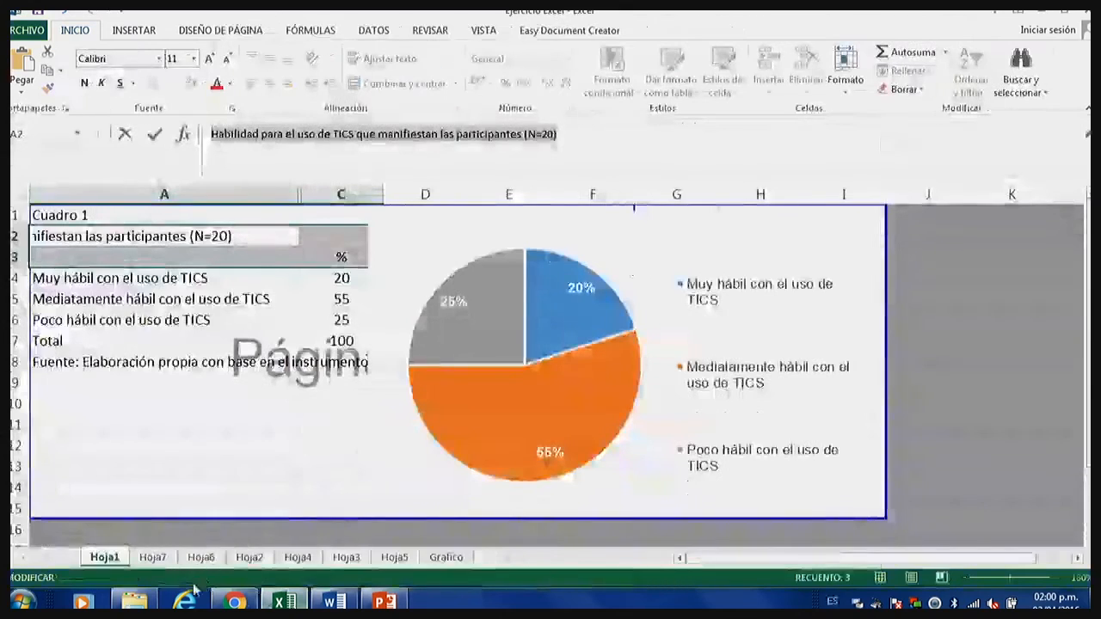
pyautogui.click(203, 560)
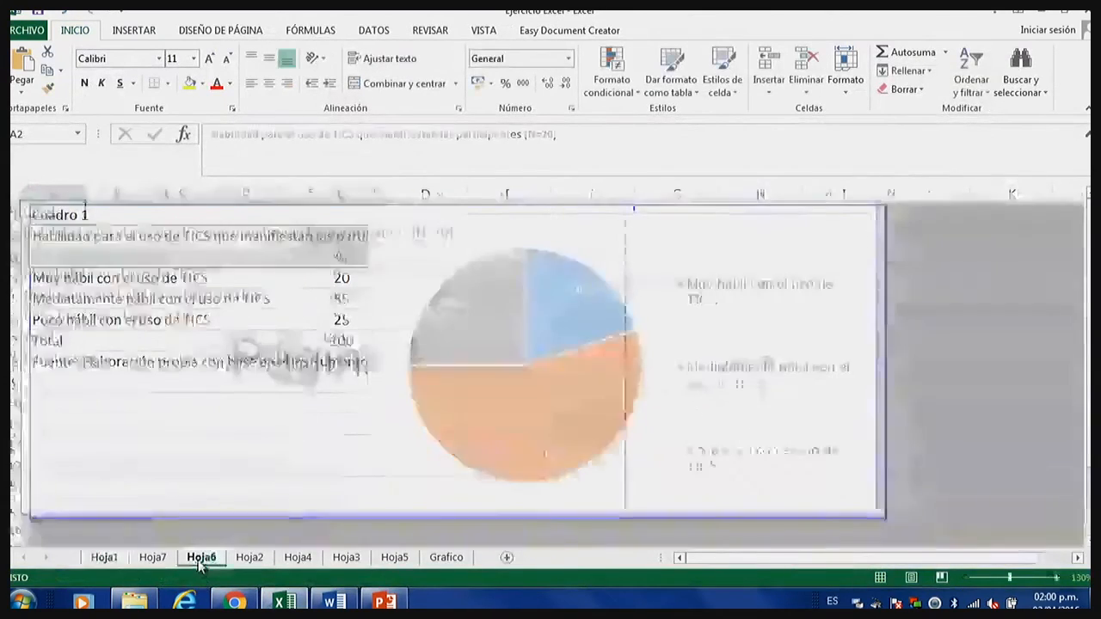
pyautogui.click(250, 557)
pyautogui.click(298, 558)
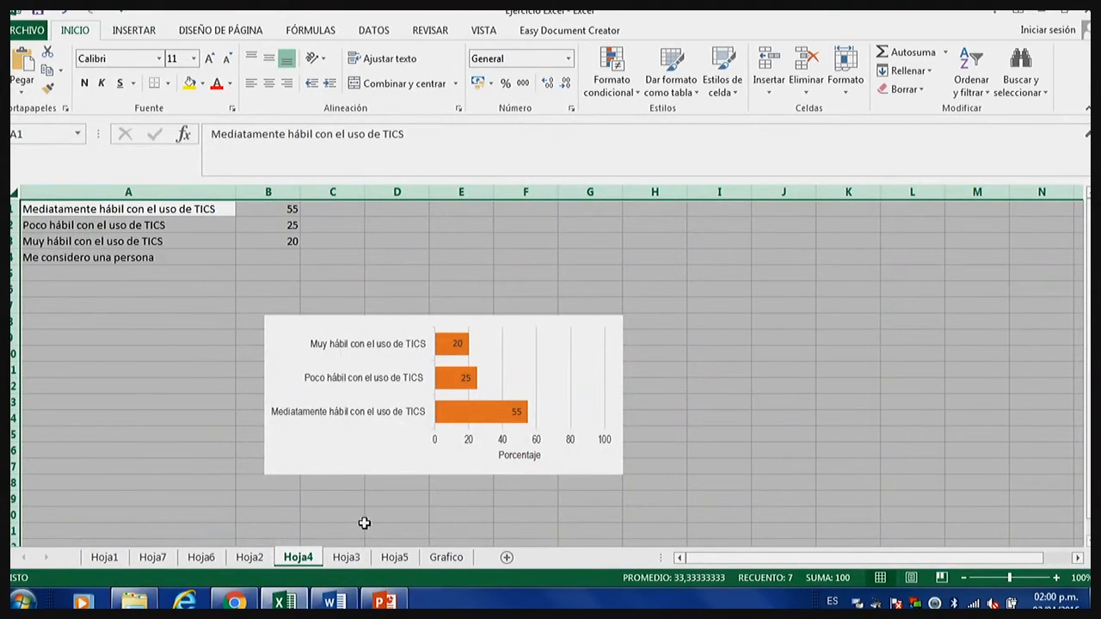
pyautogui.click(345, 558)
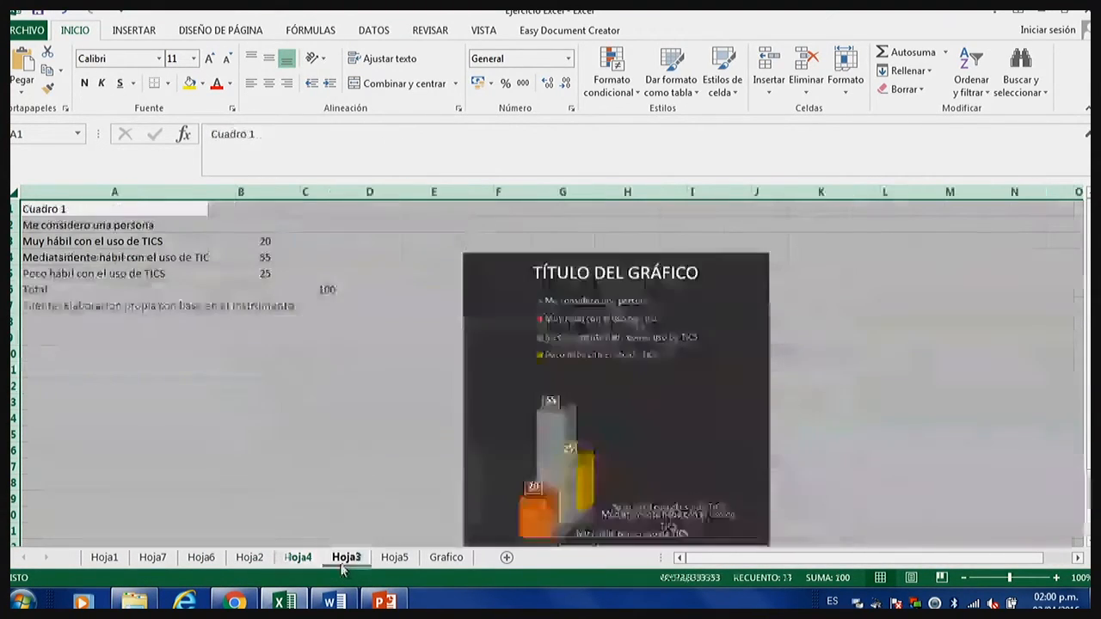
pyautogui.click(395, 558)
pyautogui.click(298, 557)
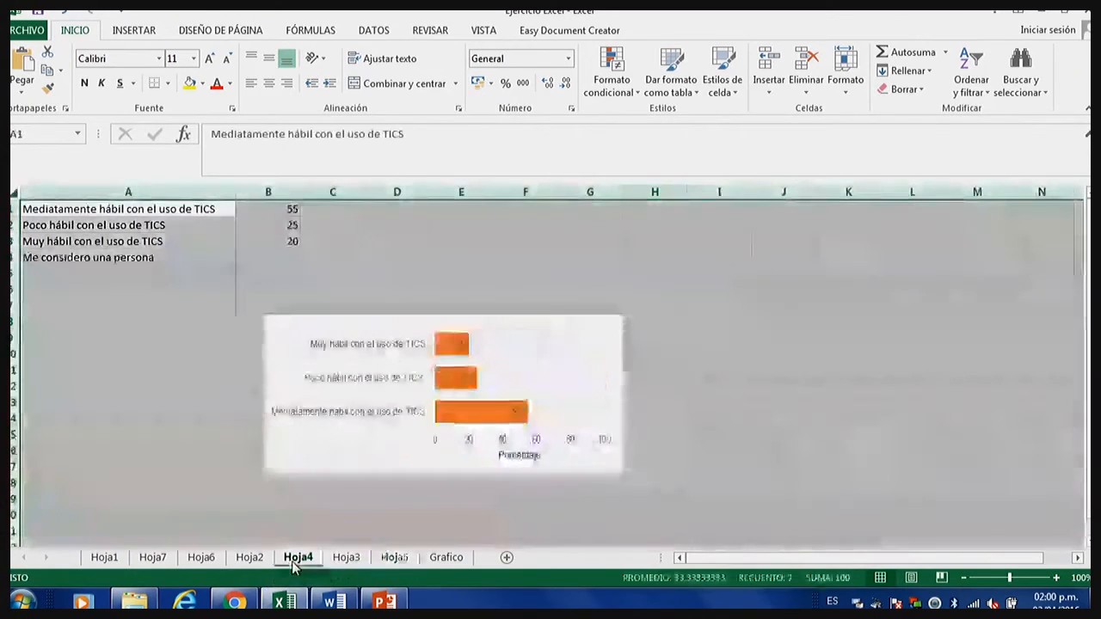
# Copy the horizontal bar chart on Hoja4.
pyautogui.click(368, 324)
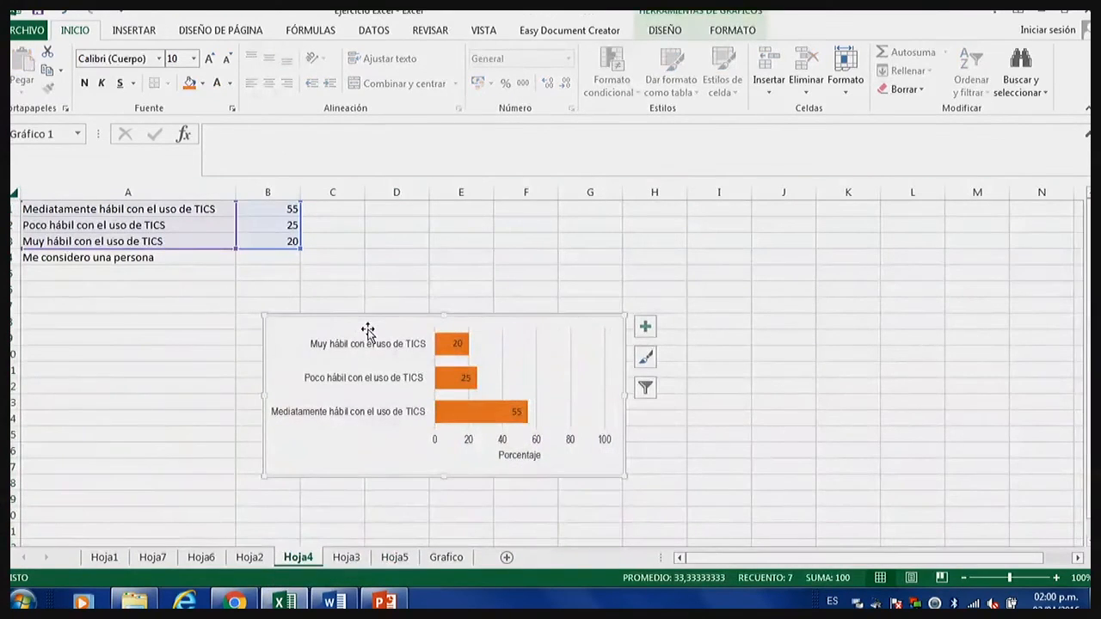
pyautogui.rightClick(368, 325)
pyautogui.click(410, 272)
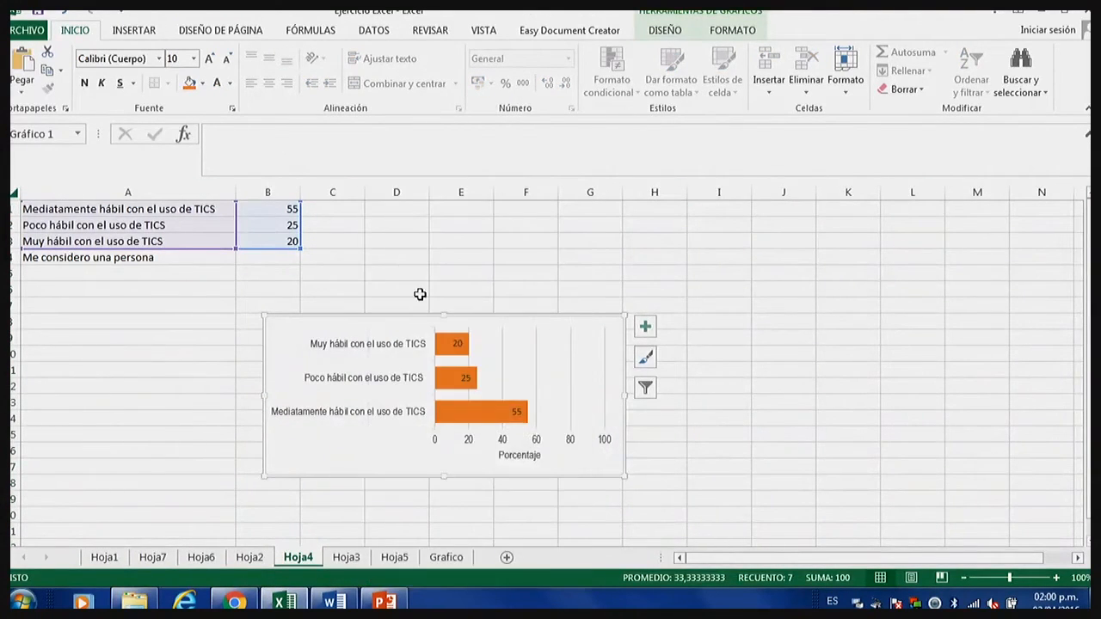
# Switch to the Word document and paste the copied bar chart two lines below the Figura 1 caption.
pyautogui.click(335, 601)
pyautogui.scroll(-2, 405, 494)
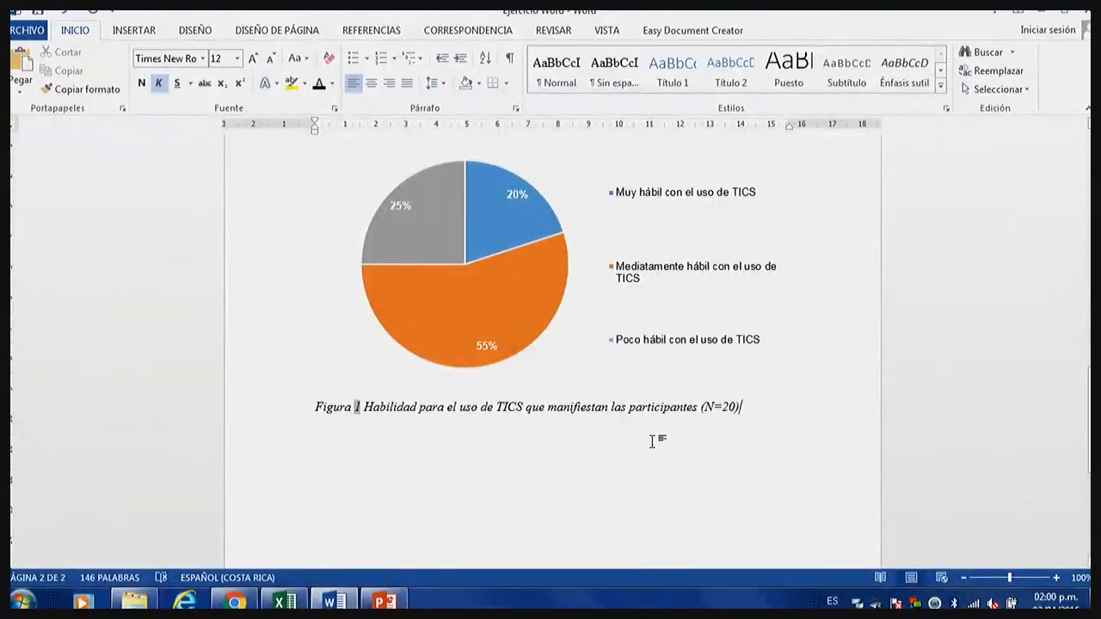
pyautogui.press('Return')
pyautogui.press('Return')
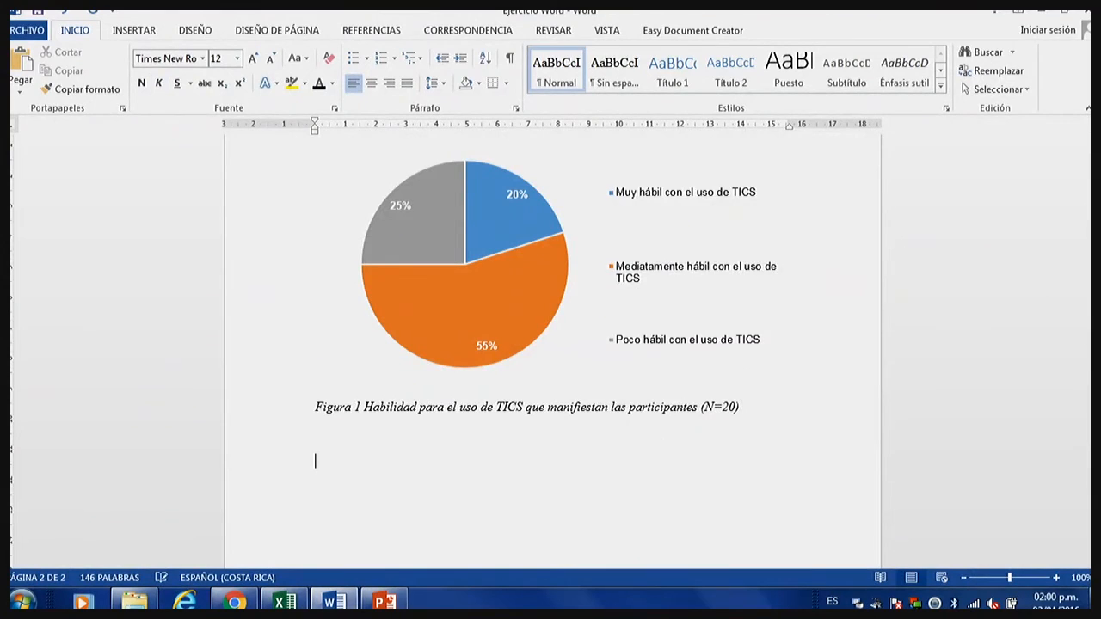
pyautogui.hotkey('ctrl', 'v')
# Enlarge the pasted bar chart to about the full text width of the page.
pyautogui.scroll(-1, 651, 442)
pyautogui.click(654, 365)
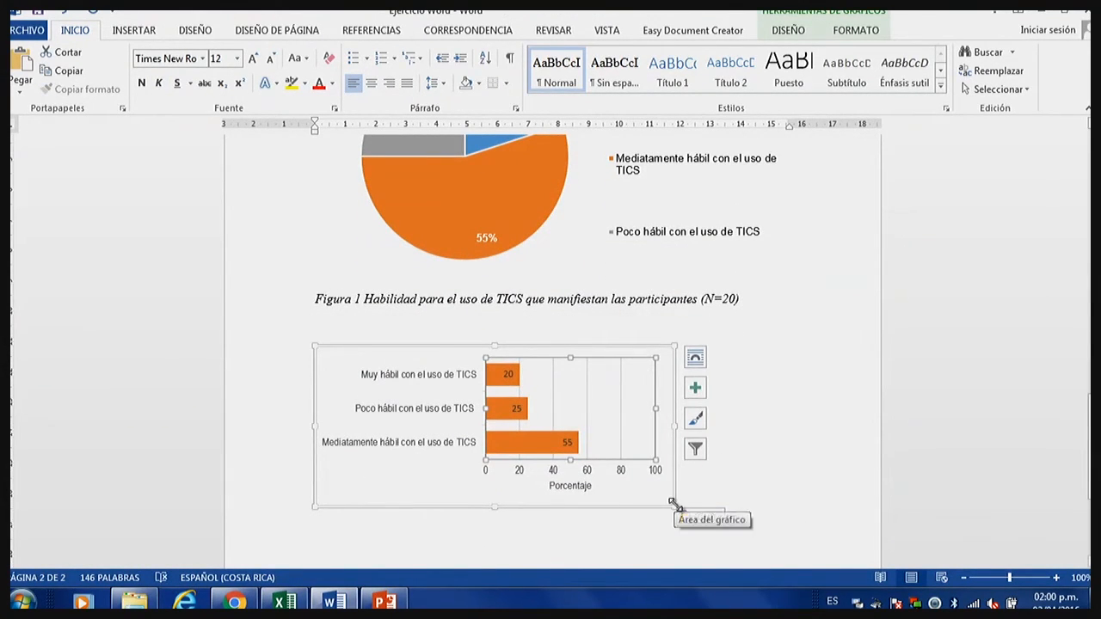
pyautogui.moveTo(674, 506); pyautogui.dragTo(792, 460)
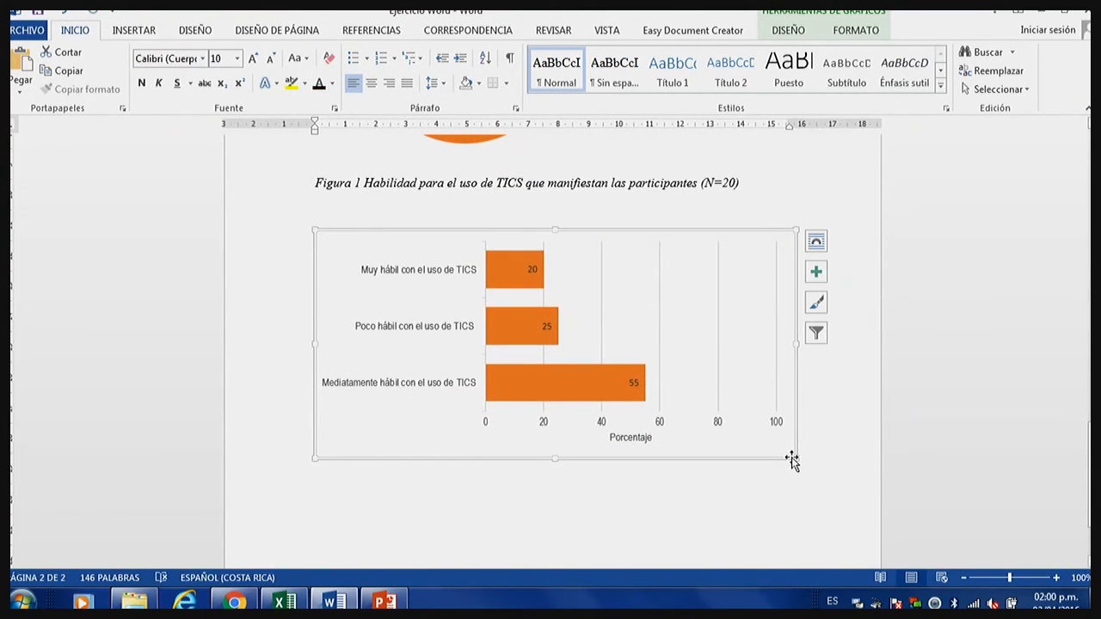
# Format the bar chart's data labels in white, 10 pt and bold.
pyautogui.click(535, 268)
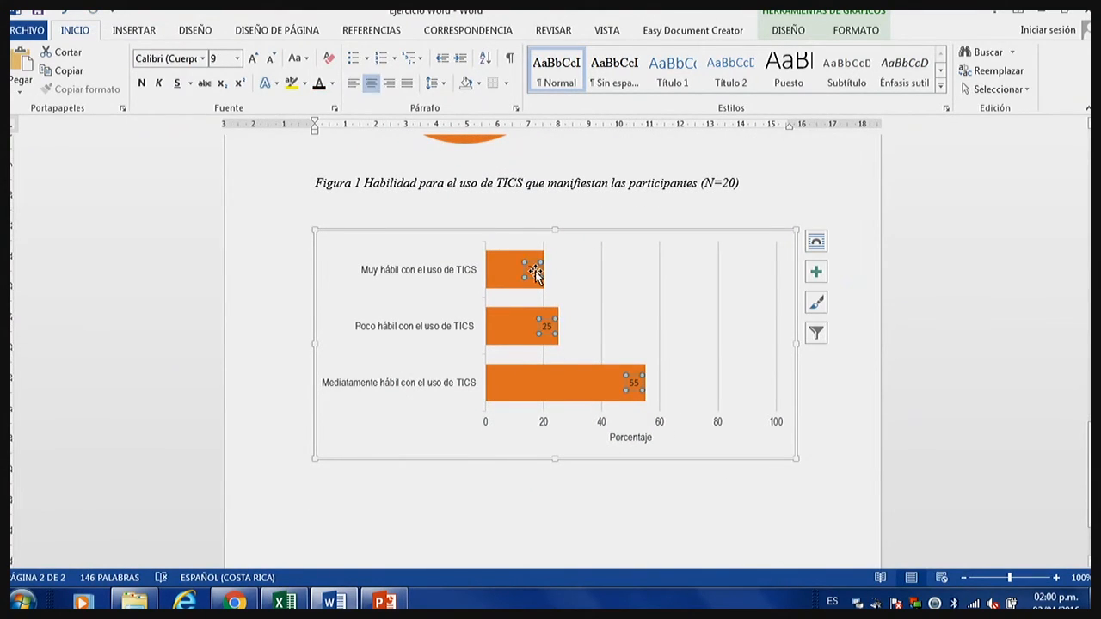
pyautogui.click(332, 83)
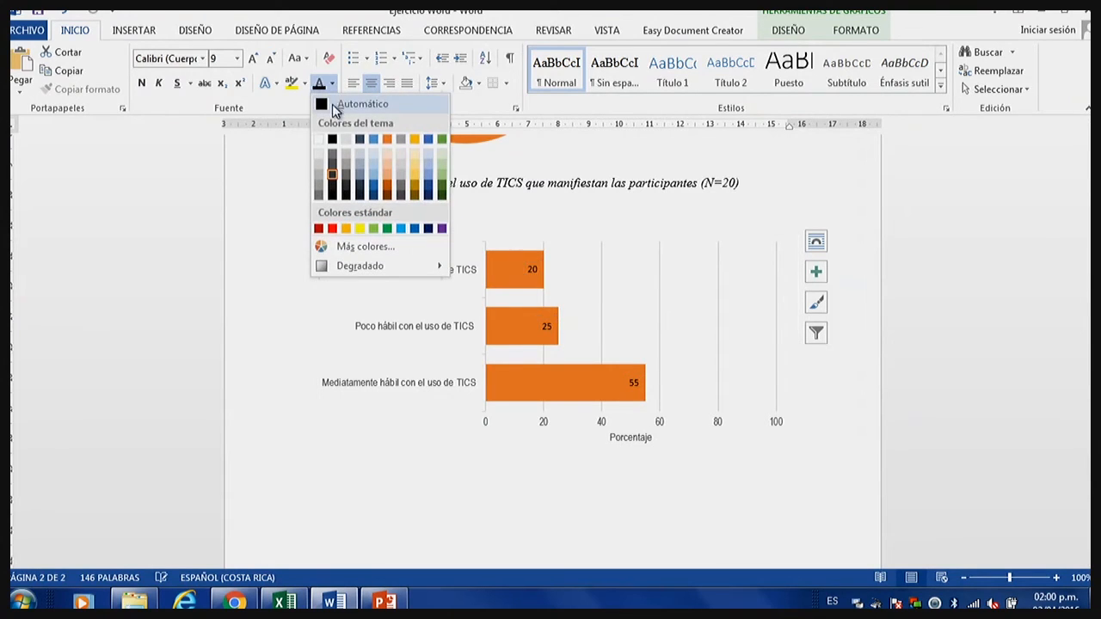
pyautogui.click(320, 140)
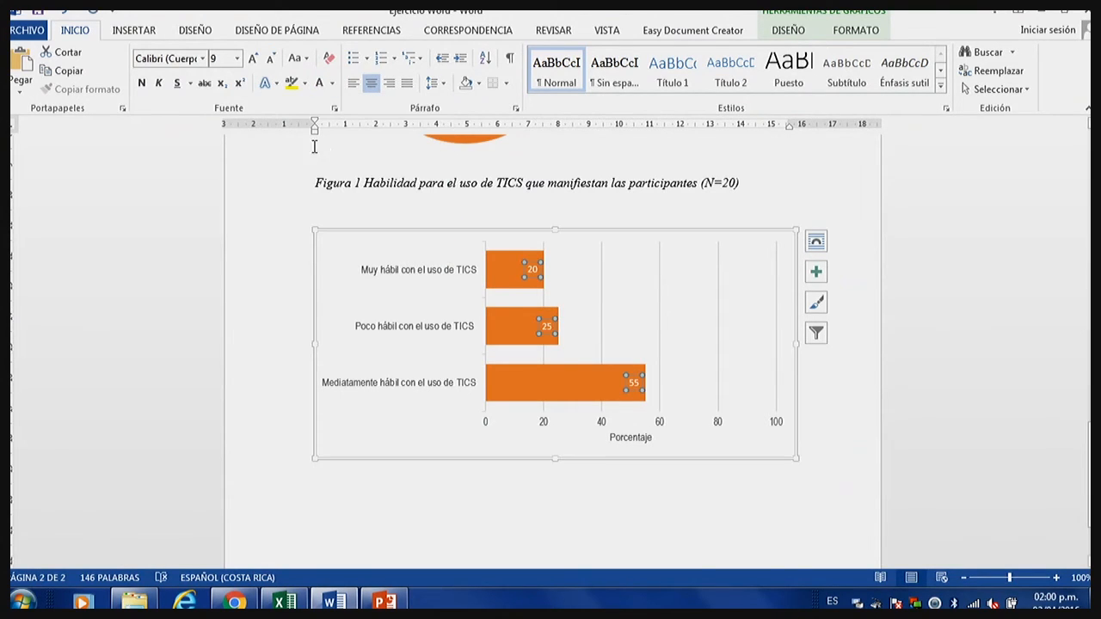
pyautogui.click(238, 57)
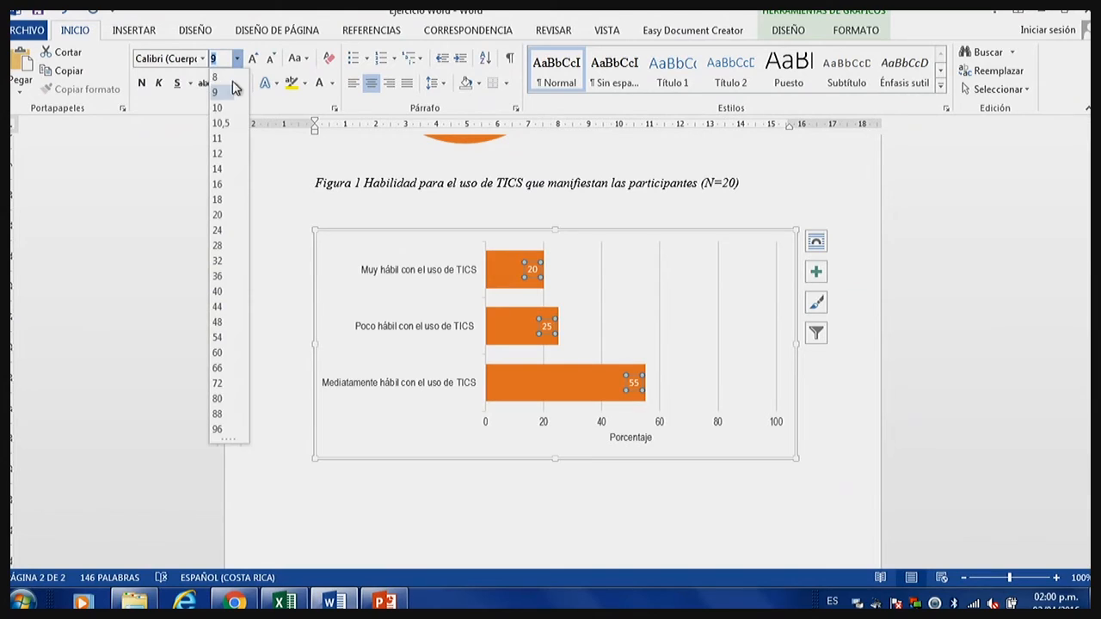
pyautogui.click(221, 116)
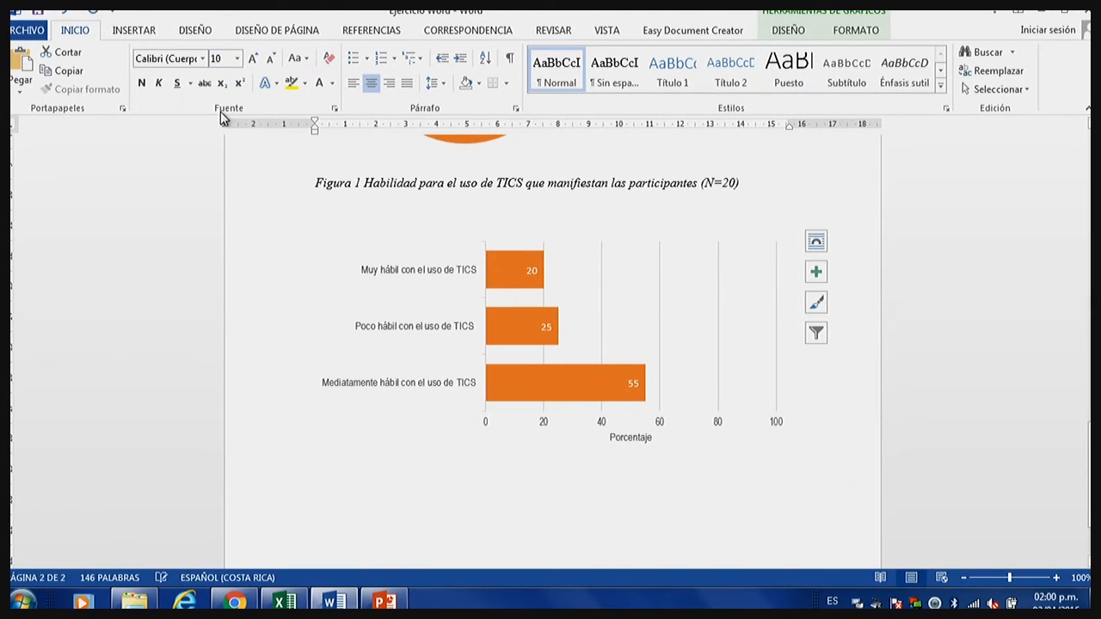
pyautogui.click(141, 82)
pyautogui.click(477, 337)
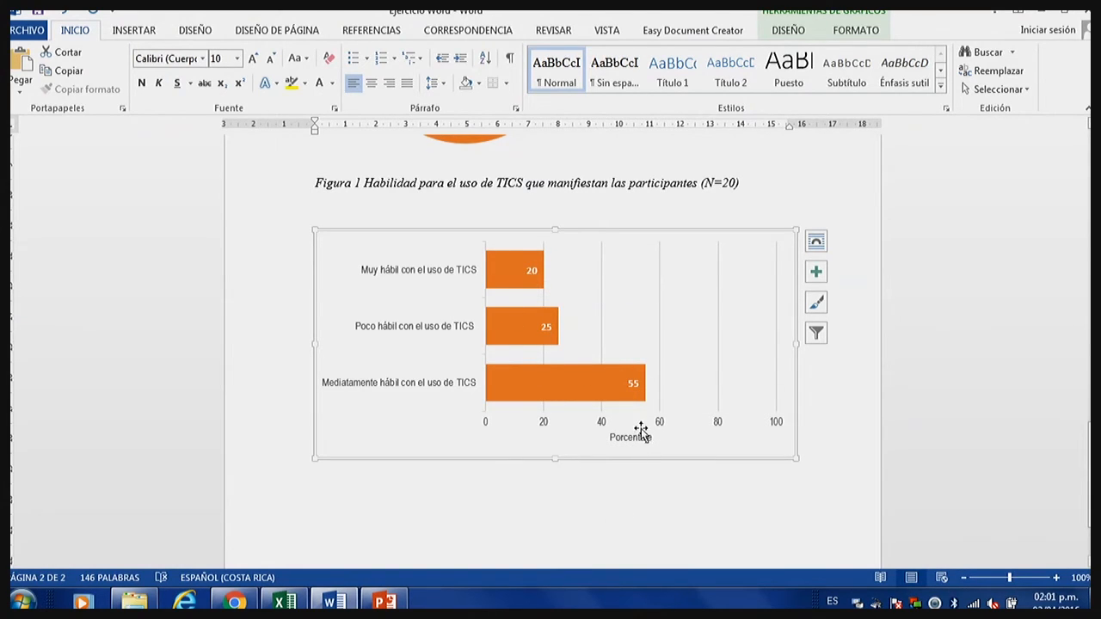
# Insert a Figura 2 caption below the bar chart, using the Figura label.
pyautogui.click(690, 284)
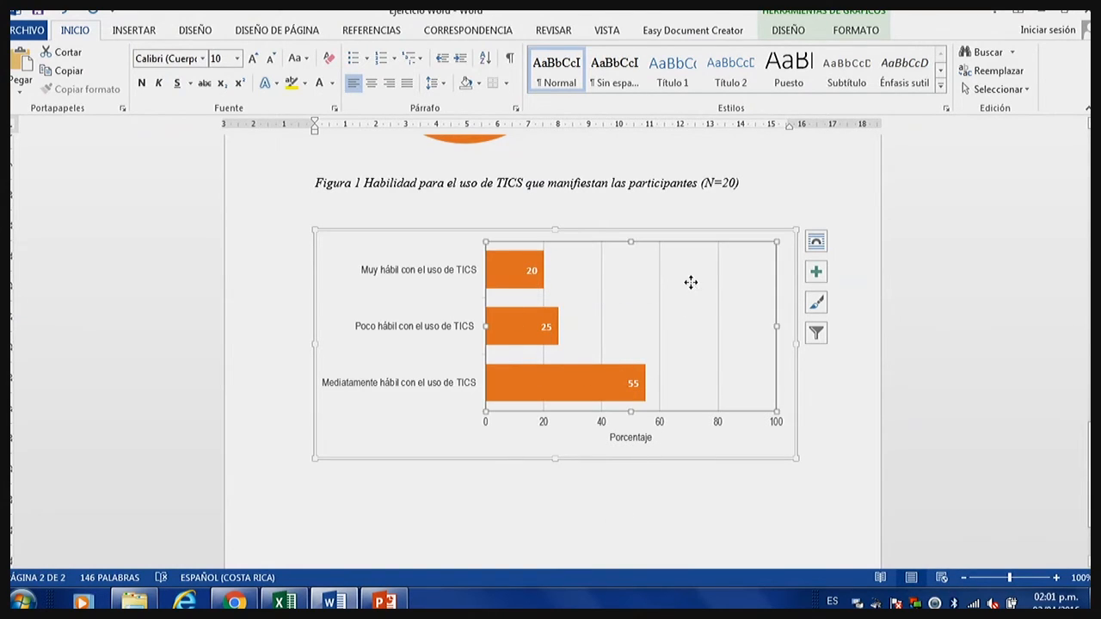
pyautogui.click(791, 248)
pyautogui.rightClick(791, 249)
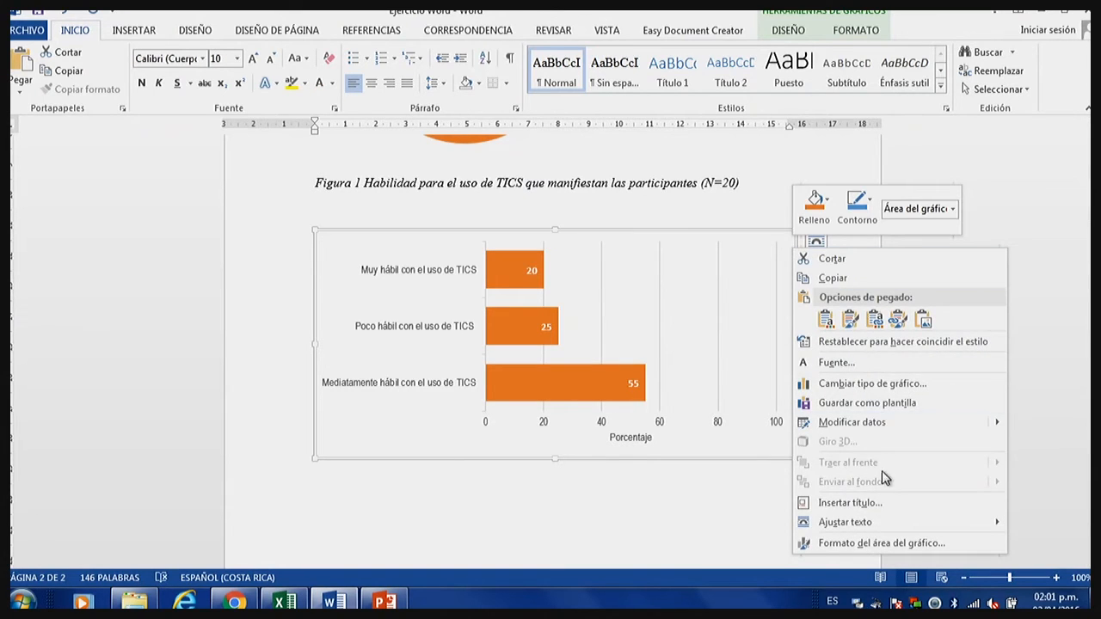
pyautogui.click(890, 503)
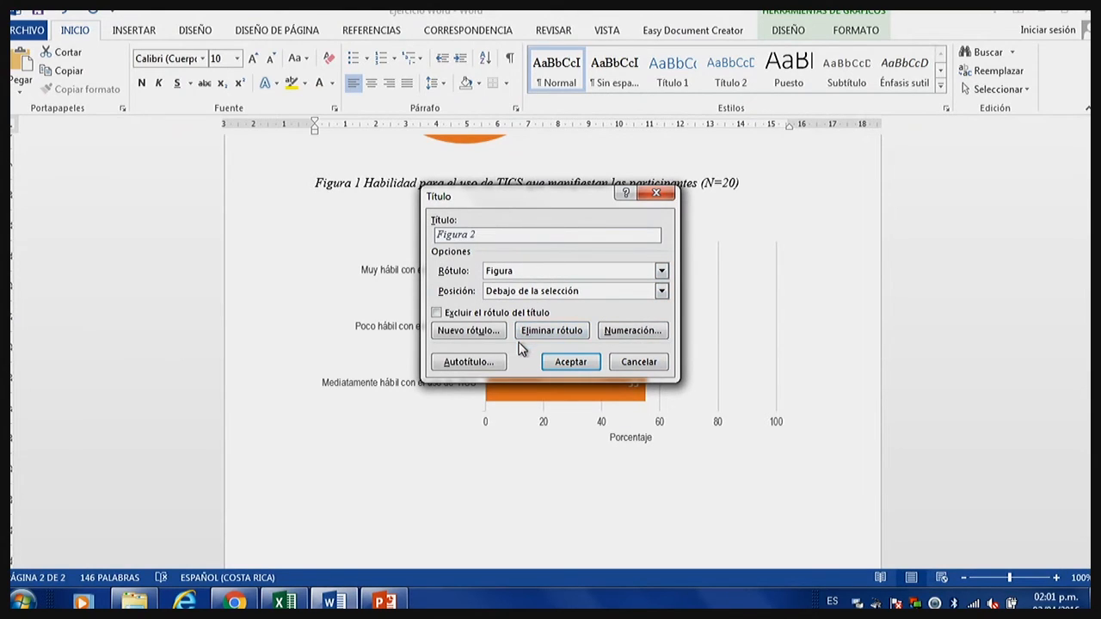
pyautogui.click(570, 362)
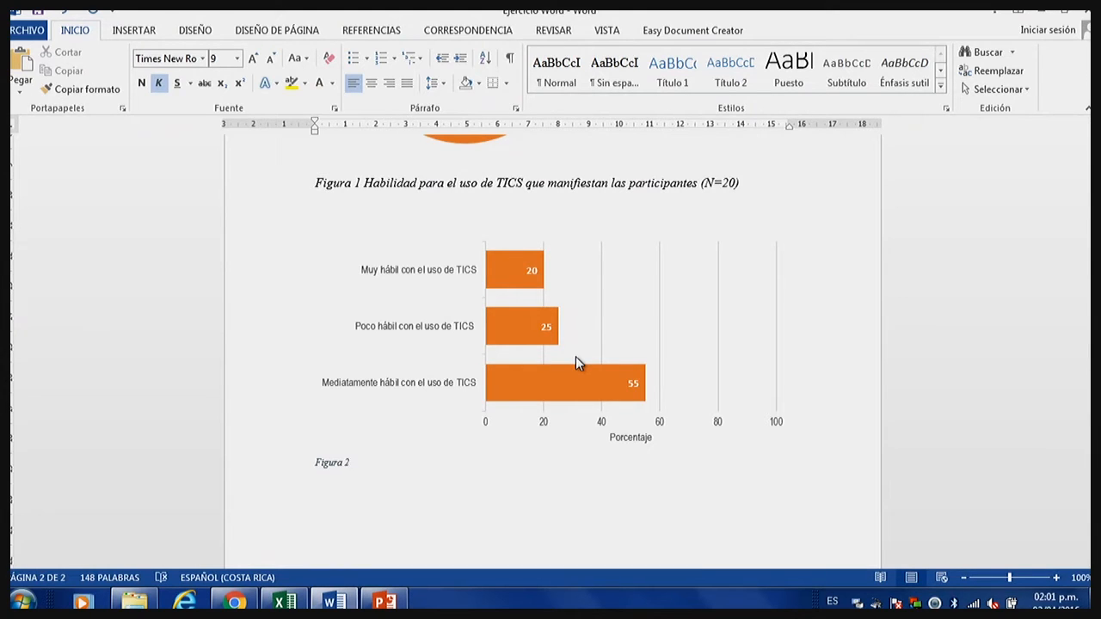
# Copy the descriptive text "Habilidad para el uso de TICS que manifiestan las participantes (N=20" from the Figura 1 caption and paste it after Figura 2.
pyautogui.hotkey('ctrl', 'v')
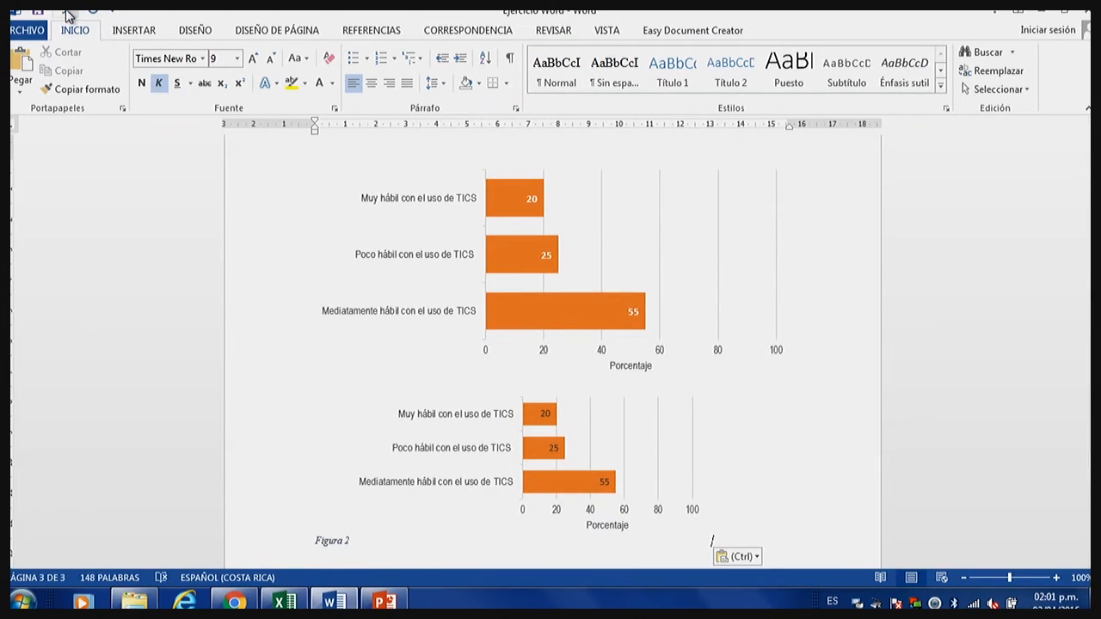
pyautogui.hotkey('ctrl', 'z')
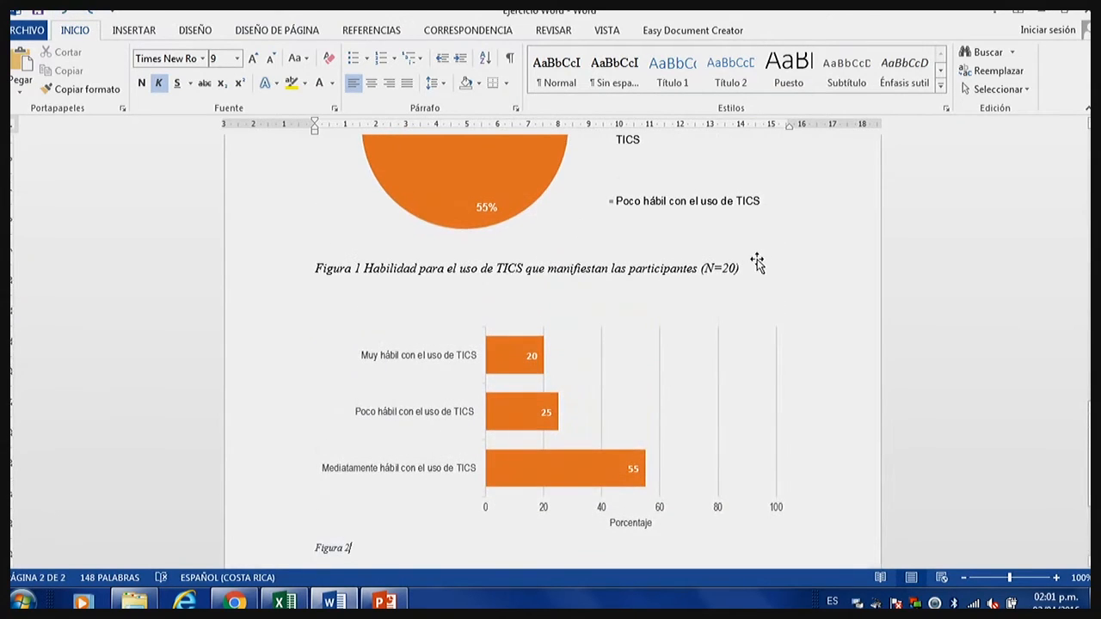
pyautogui.moveTo(738, 267); pyautogui.dragTo(365, 269)
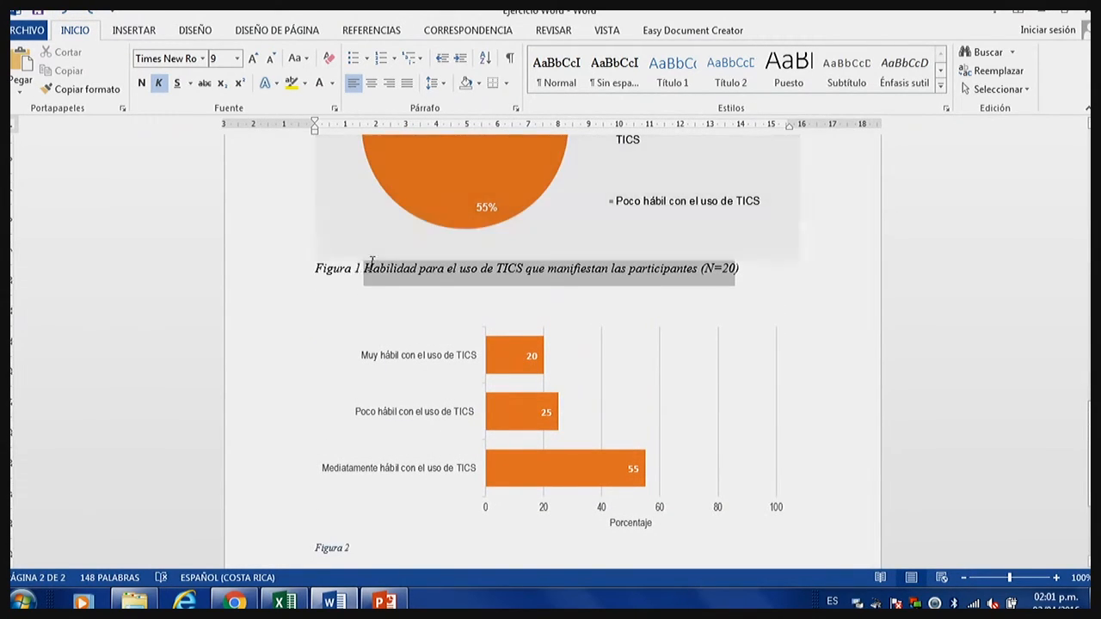
pyautogui.rightClick(370, 273)
pyautogui.click(414, 302)
pyautogui.scroll(-2, 405, 425)
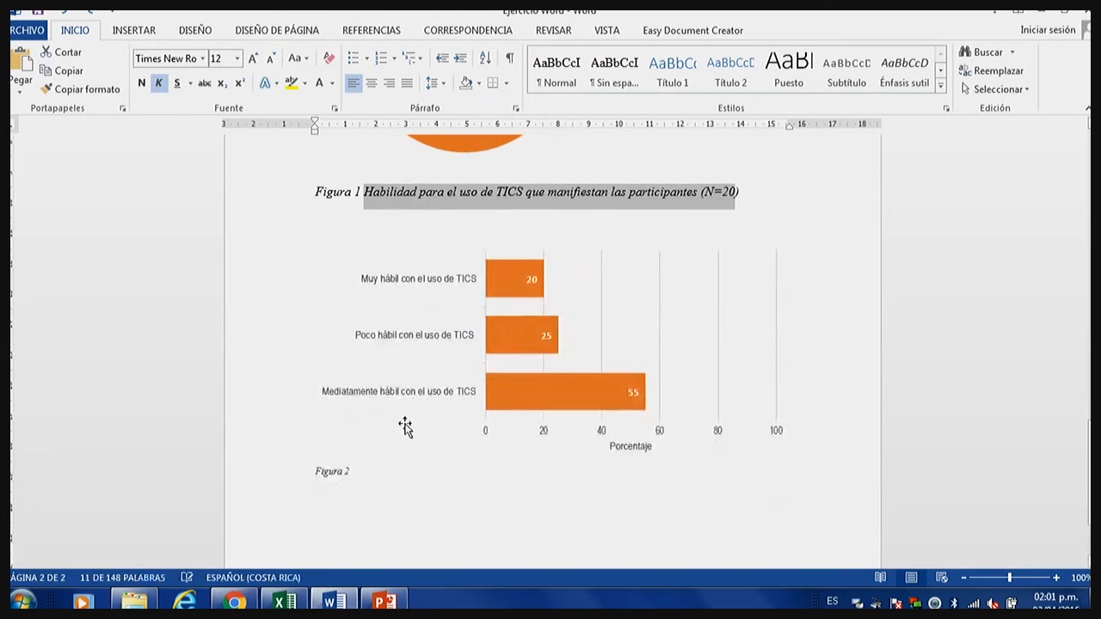
pyautogui.click(386, 471)
pyautogui.hotkey('ctrl', 'v')
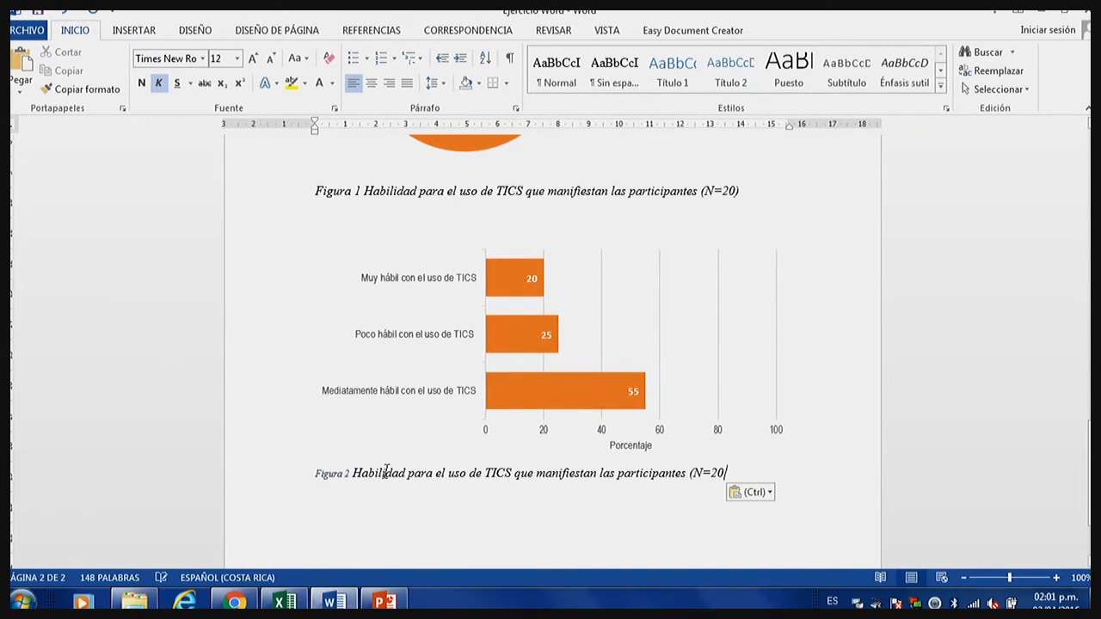
# Set the whole Figura 2 caption to 12 pt with the Automático font colour.
pyautogui.moveTo(728, 471); pyautogui.dragTo(290, 472)
pyautogui.click(236, 57)
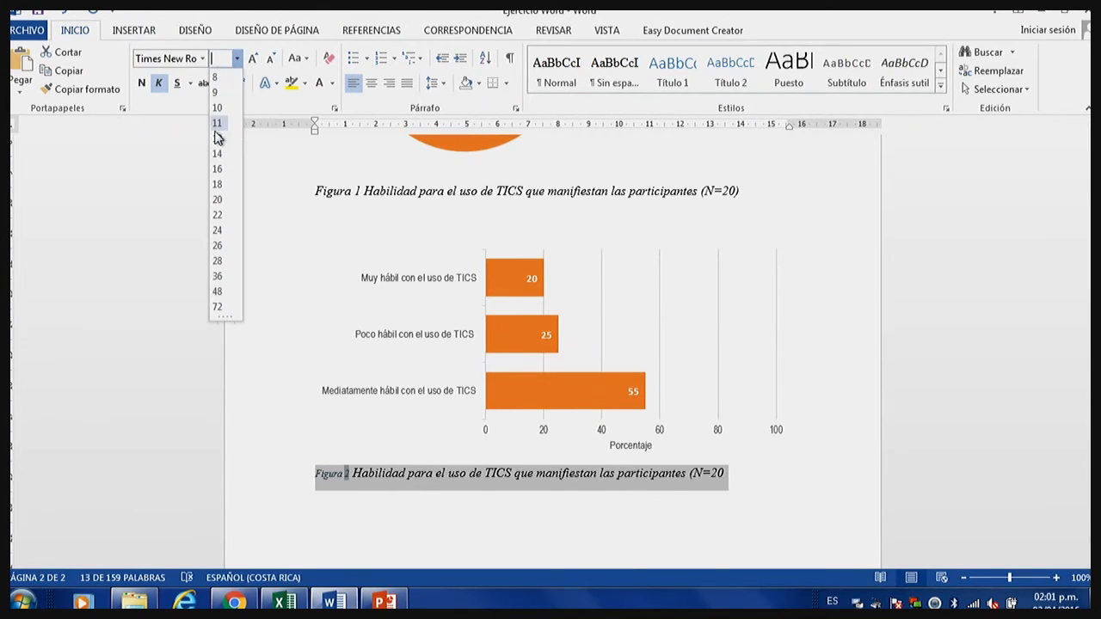
pyautogui.click(217, 137)
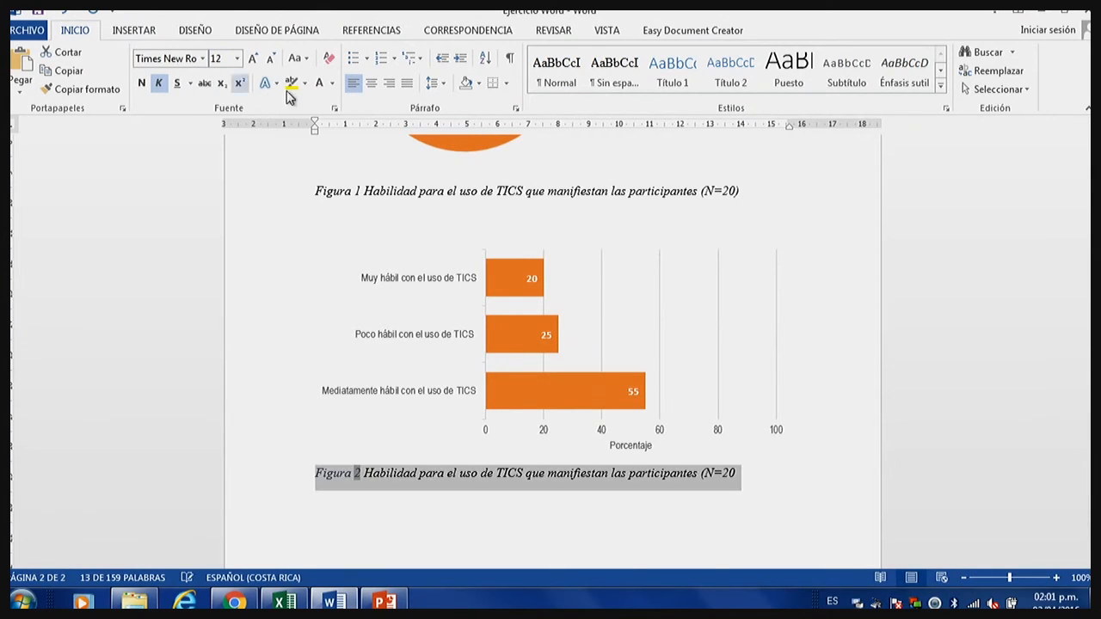
pyautogui.click(331, 83)
pyautogui.click(353, 104)
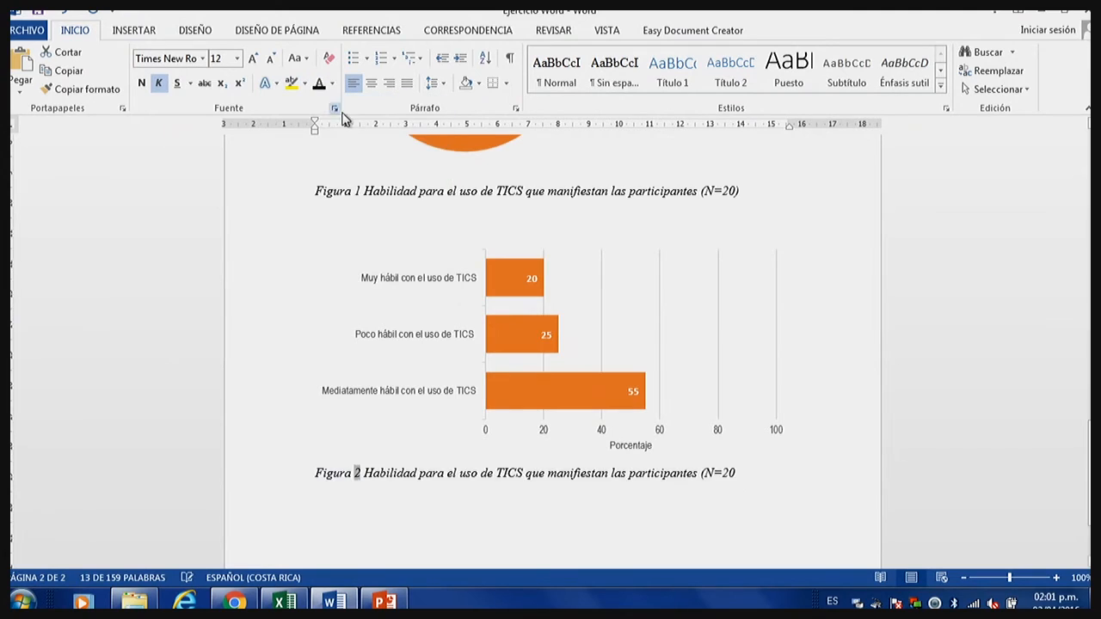
pyautogui.click(582, 316)
pyautogui.click(799, 521)
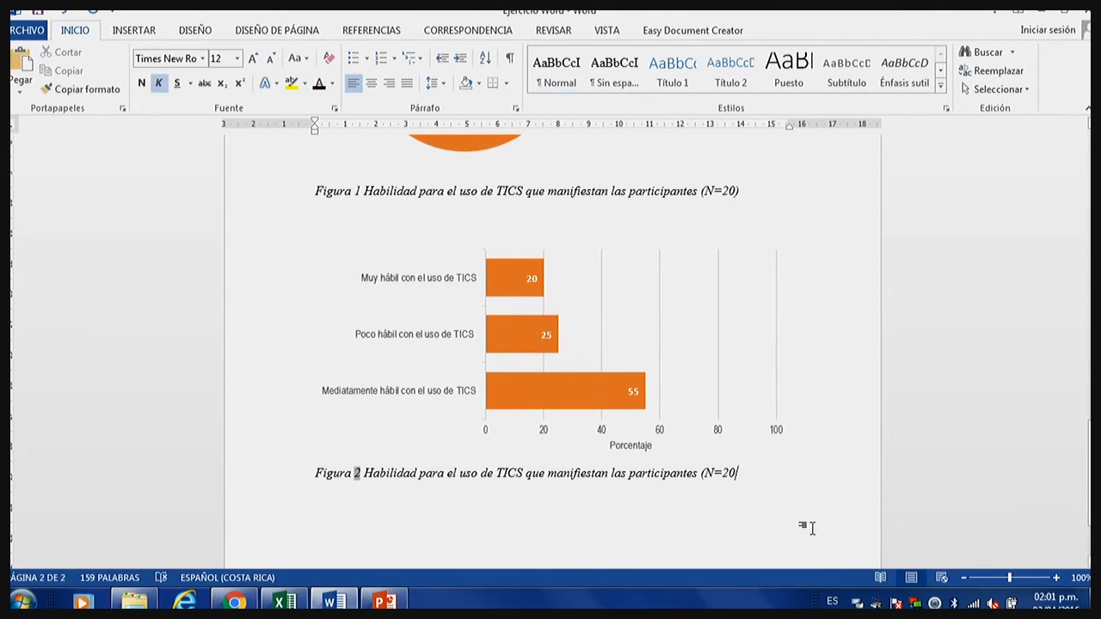
# Insert a blank line between the Figura 1 caption and the bar chart, and review both figures.
pyautogui.click(777, 207)
pyautogui.press('Return')
pyautogui.scroll(-2, 762, 388)
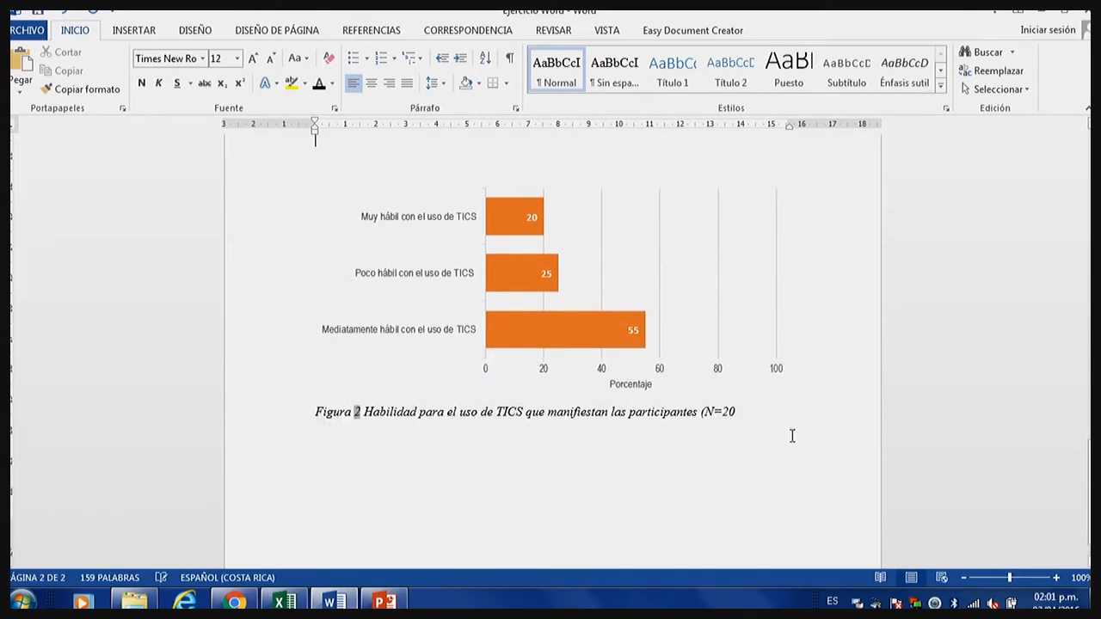
pyautogui.click(792, 436)
pyautogui.scroll(5, 756, 456)
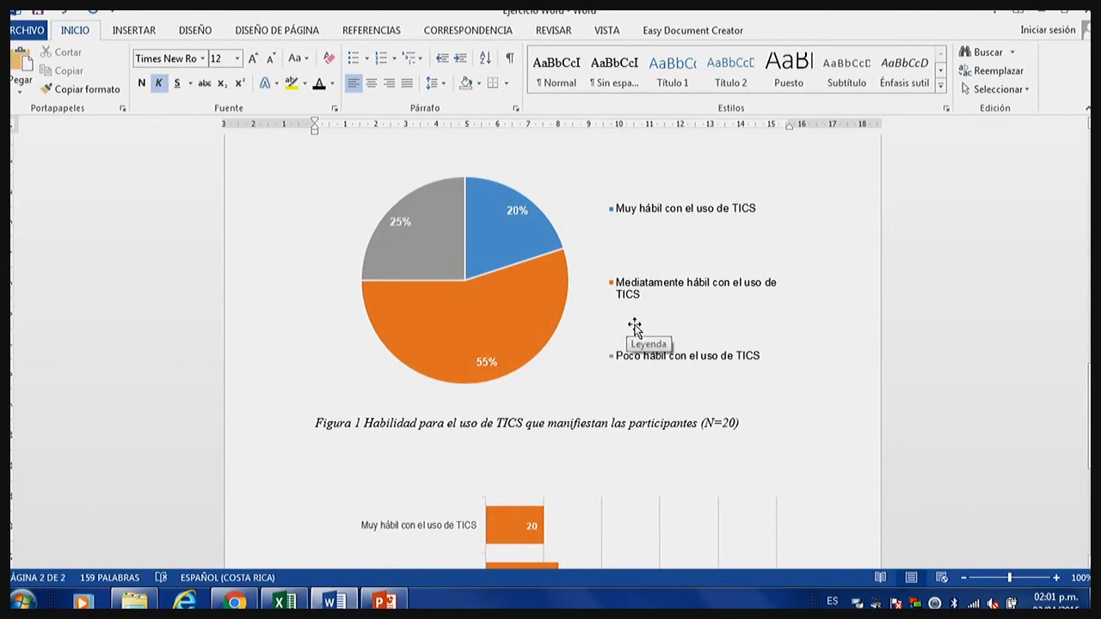
pyautogui.scroll(-3, 425, 428)
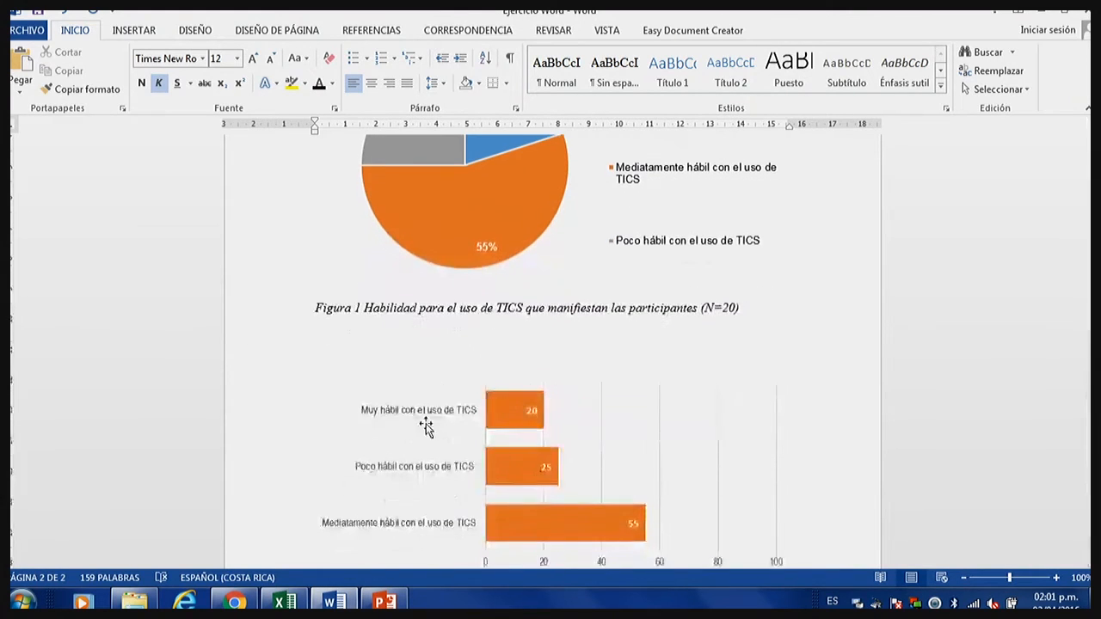
pyautogui.scroll(-1, 426, 427)
pyautogui.scroll(-3, 349, 364)
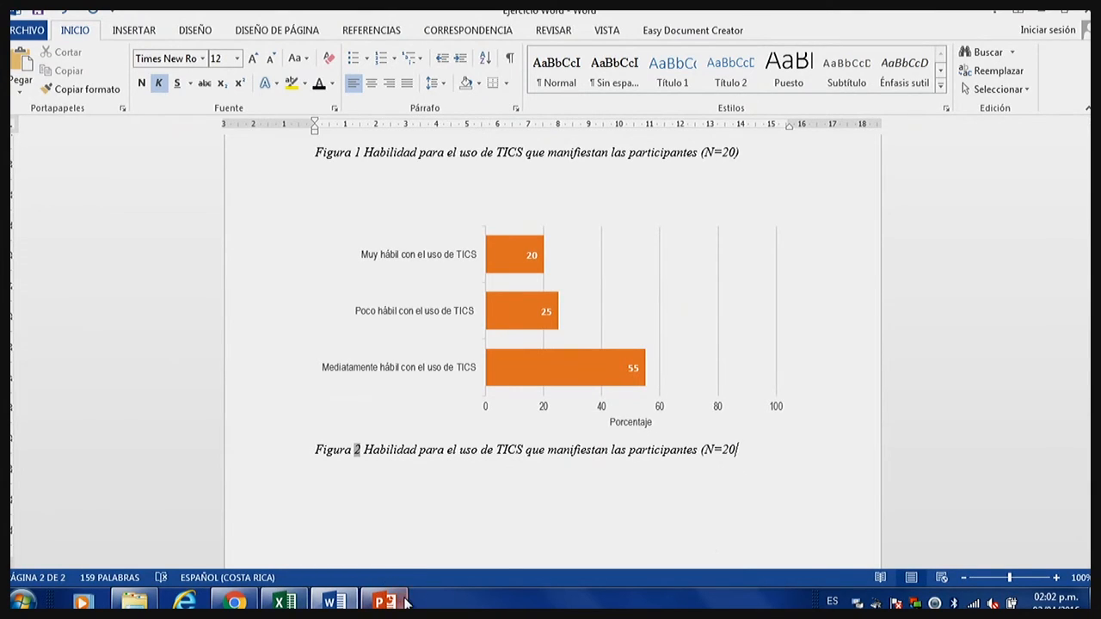
# Switch to the PowerPoint presentation, open slide 21, Formato Recomendado, and start the slide show from it.
pyautogui.moveTo(384, 600)
pyautogui.click(284, 600)
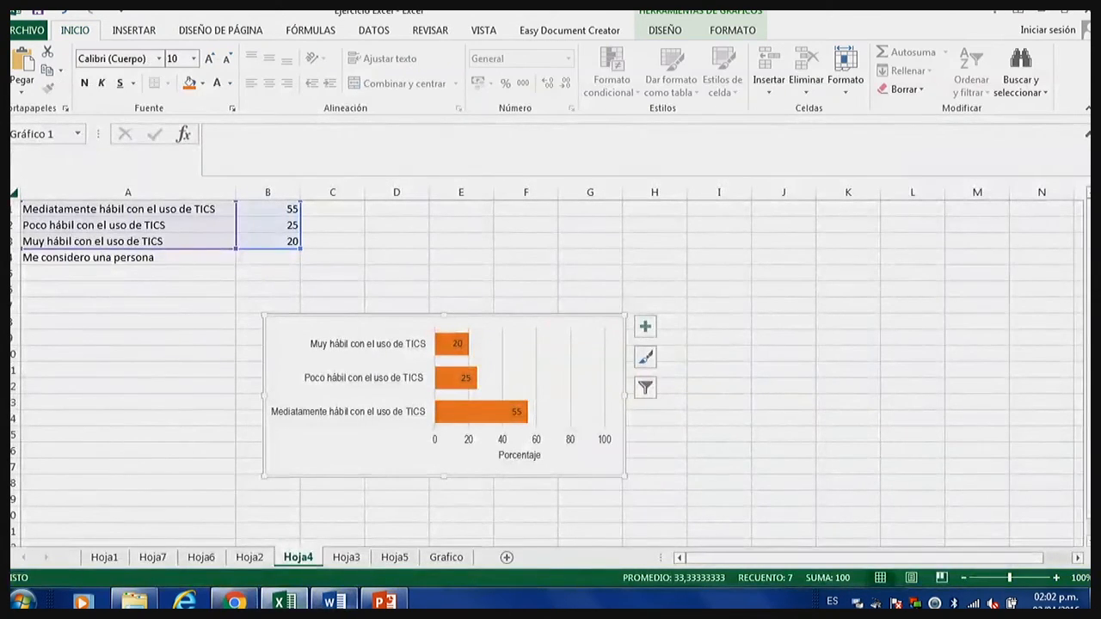
pyautogui.moveTo(334, 601)
pyautogui.click(384, 600)
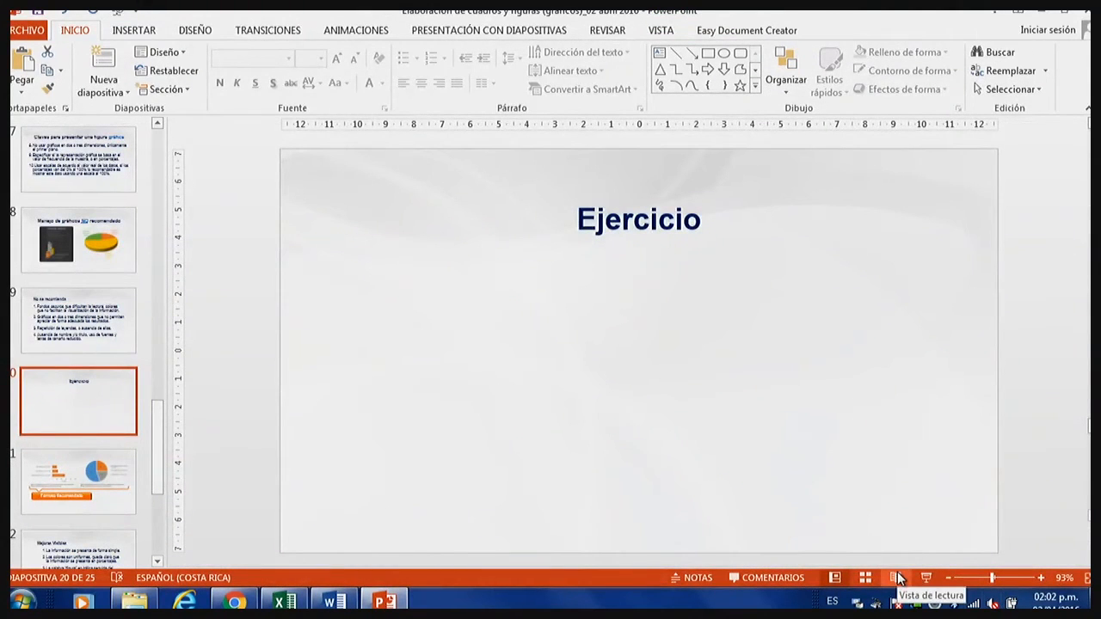
pyautogui.press('super+p')
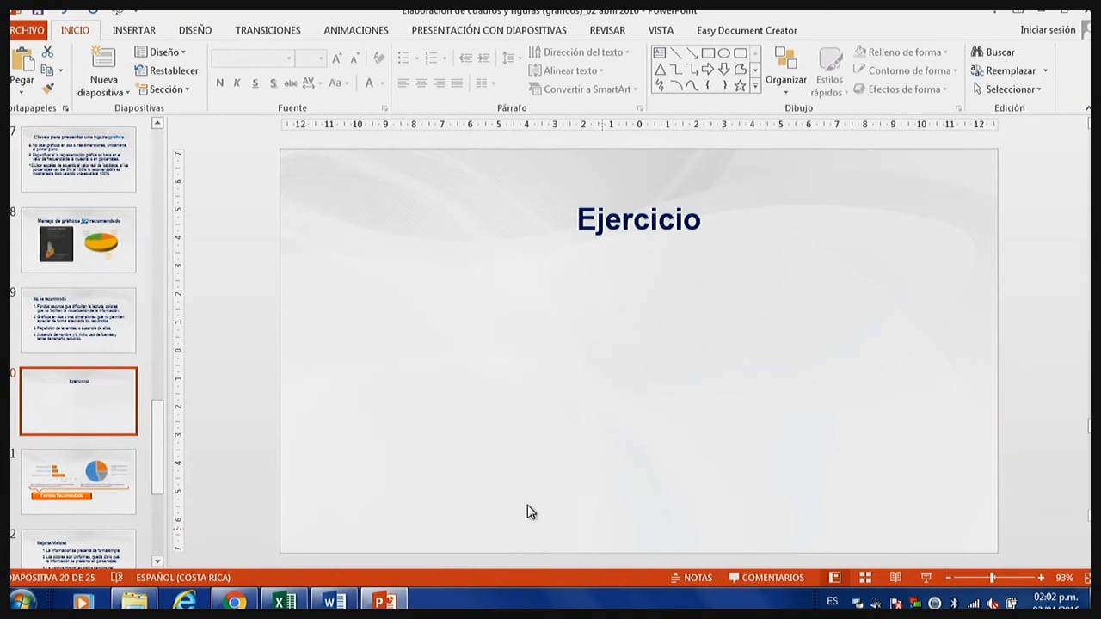
pyautogui.click(127, 484)
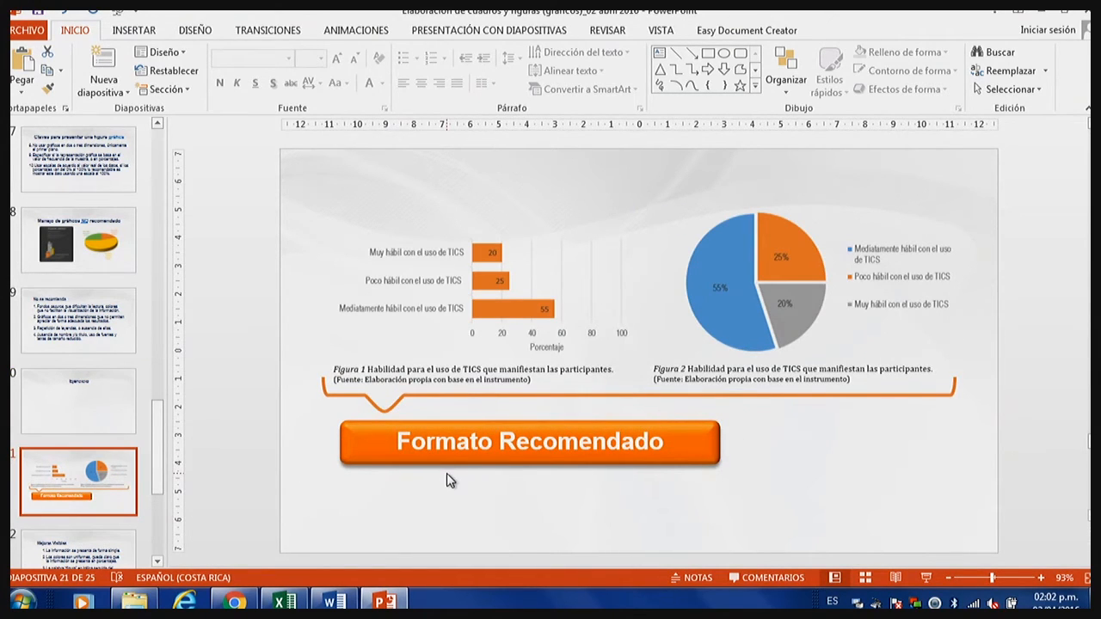
pyautogui.click(925, 578)
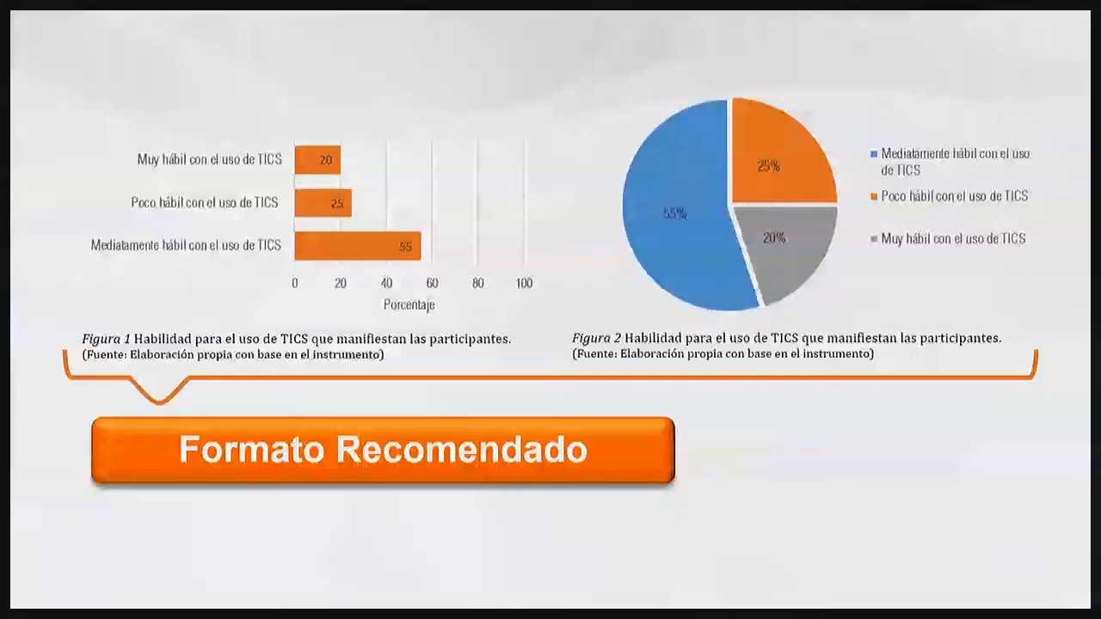
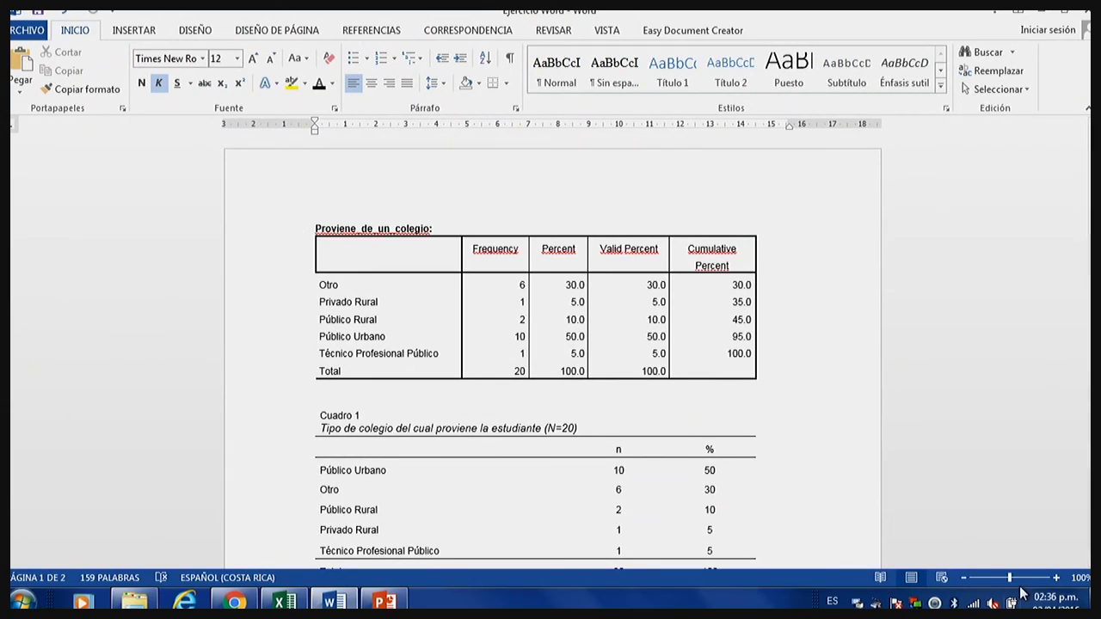
# Zoom in on the Word document to 172% and examine the Cuadro 1 table from its title to the Fuente row.
pyautogui.moveTo(1012, 577)
pyautogui.mouseDown()
pyautogui.moveTo(1025, 578)
pyautogui.moveTo(1016, 578)
pyautogui.mouseUp()
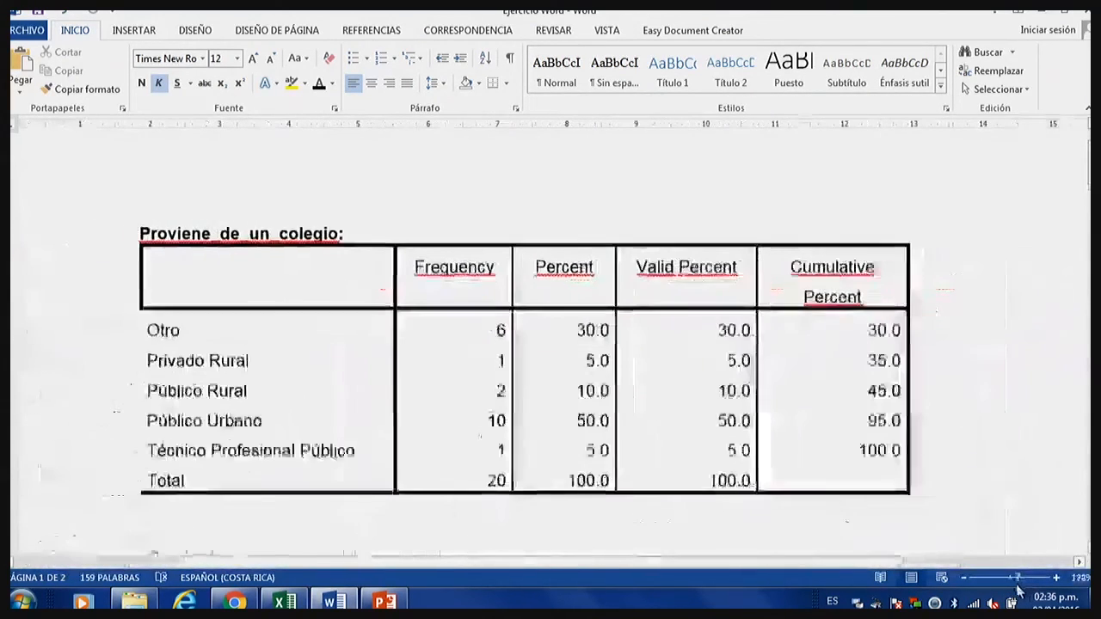
pyautogui.scroll(-2, 590, 301)
pyautogui.scroll(-3, 590, 314)
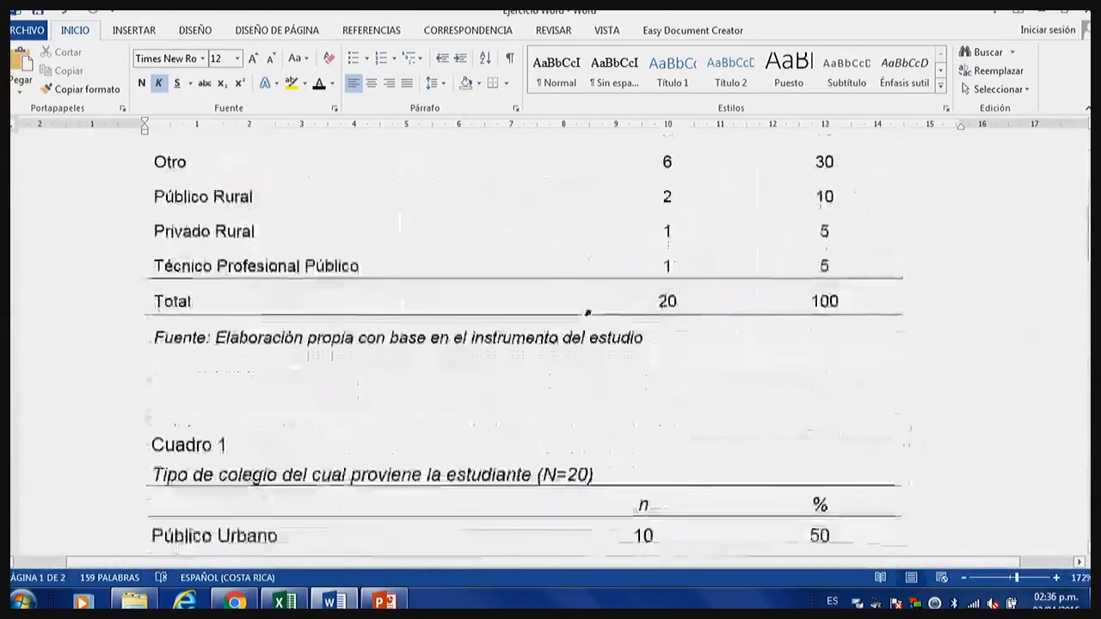
pyautogui.moveTo(218, 234); pyautogui.dragTo(936, 465)
pyautogui.click(894, 471)
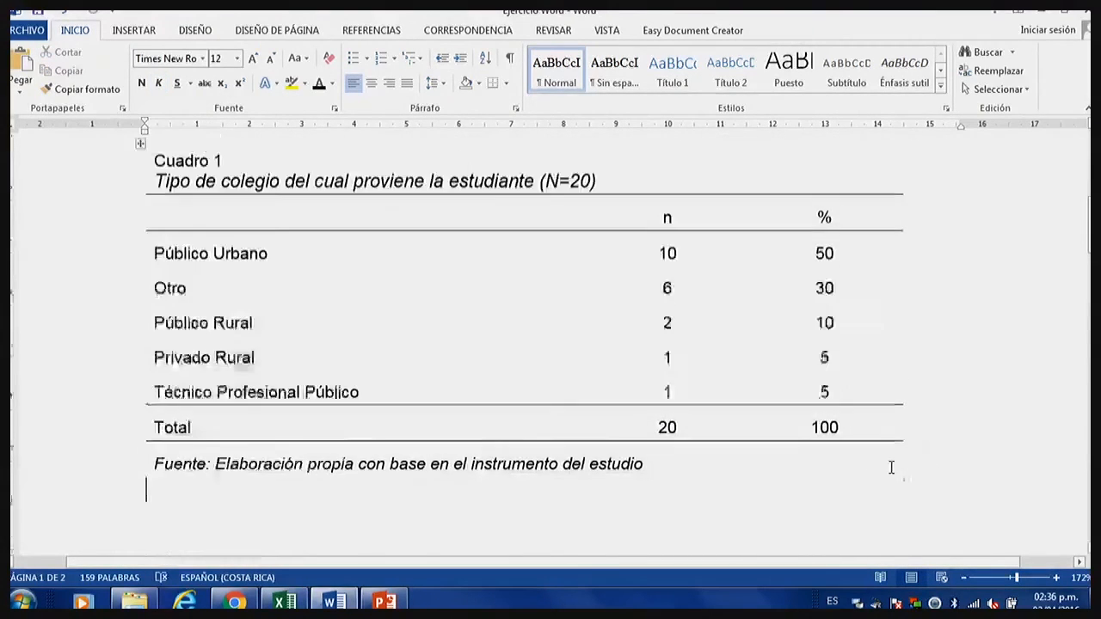
pyautogui.scroll(2, 889, 467)
pyautogui.scroll(-1, 892, 467)
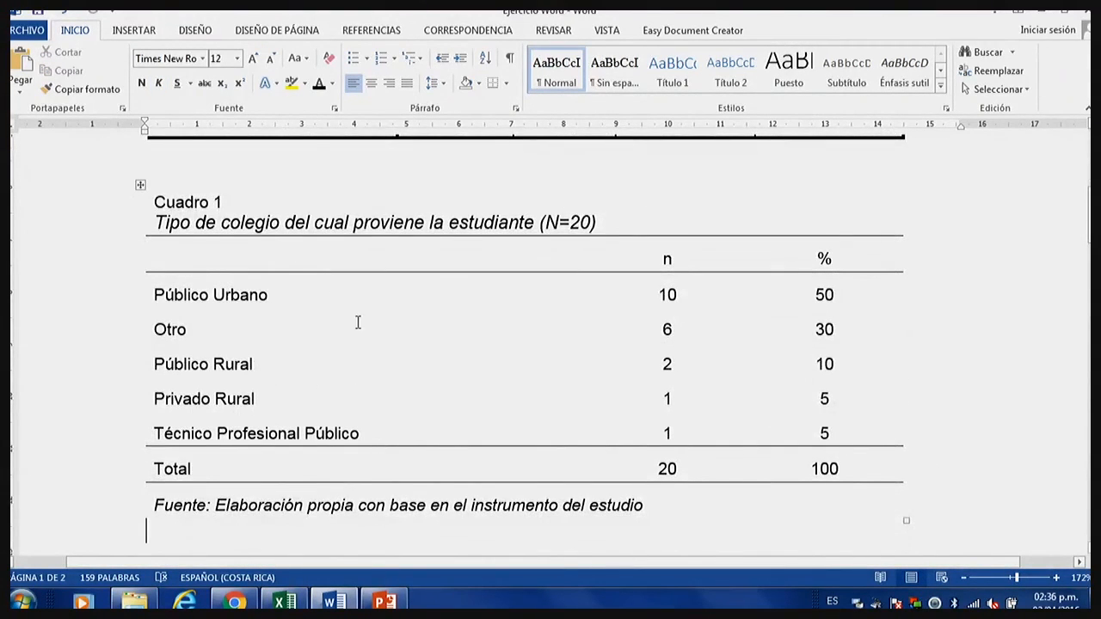
# Try the last unformatted table style on the whole Cuadro 1 table, followed by the blue shaded grid style.
pyautogui.click(141, 187)
pyautogui.click(783, 32)
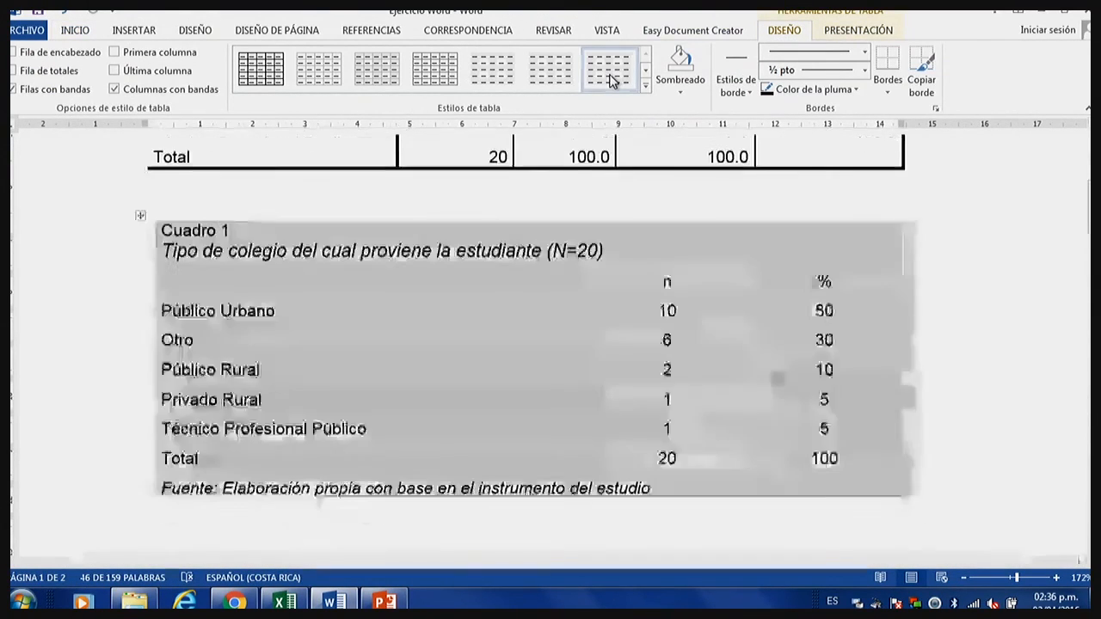
pyautogui.click(609, 76)
pyautogui.click(337, 287)
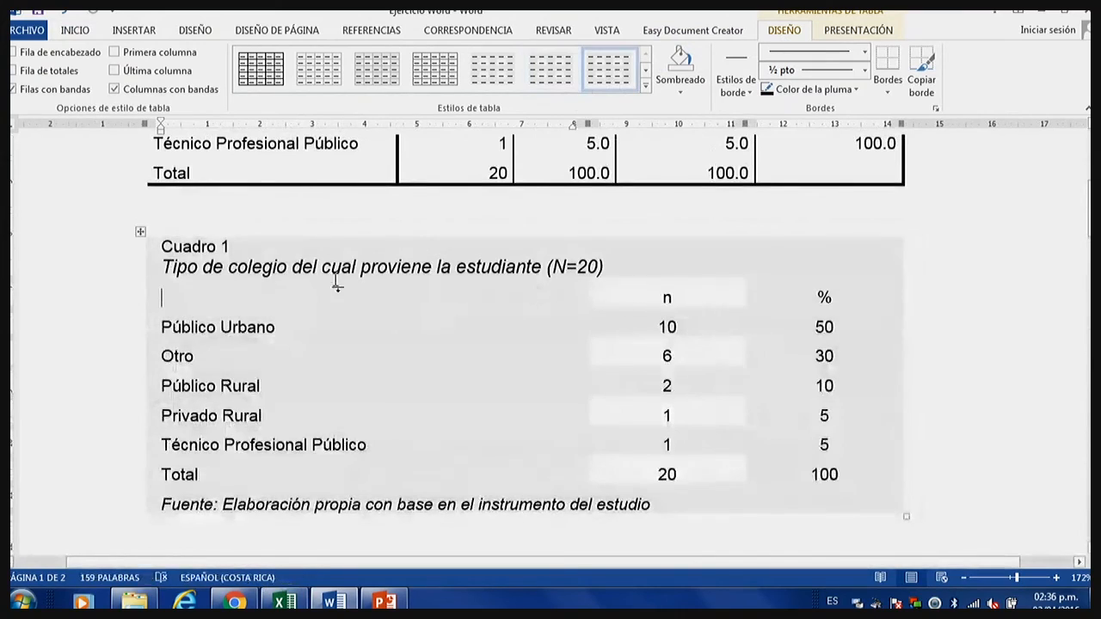
pyautogui.click(140, 231)
pyautogui.click(645, 85)
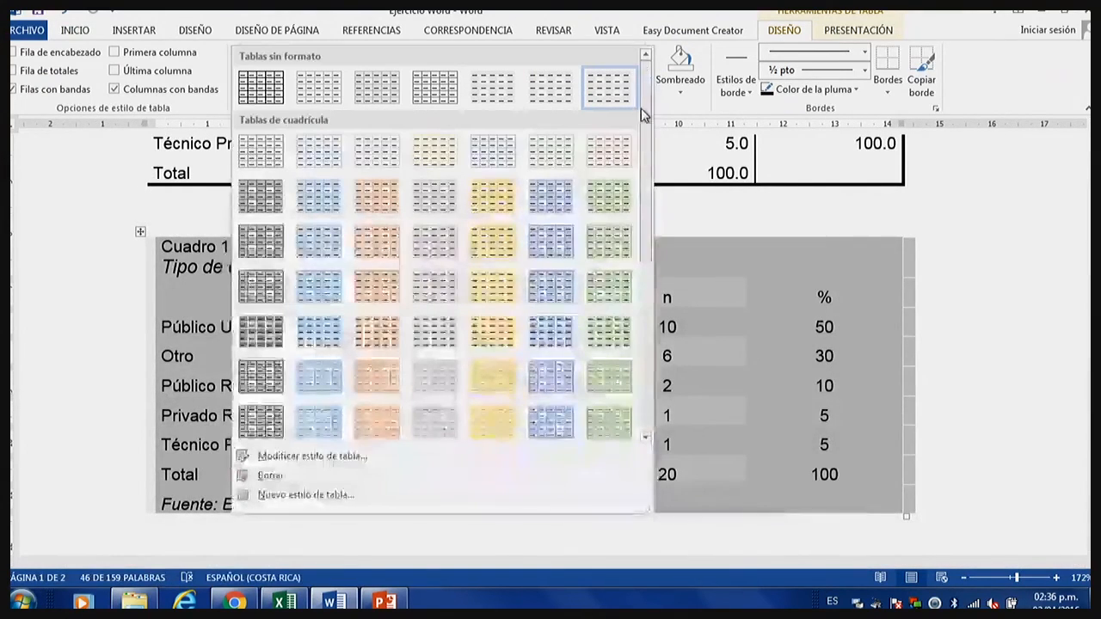
pyautogui.click(327, 334)
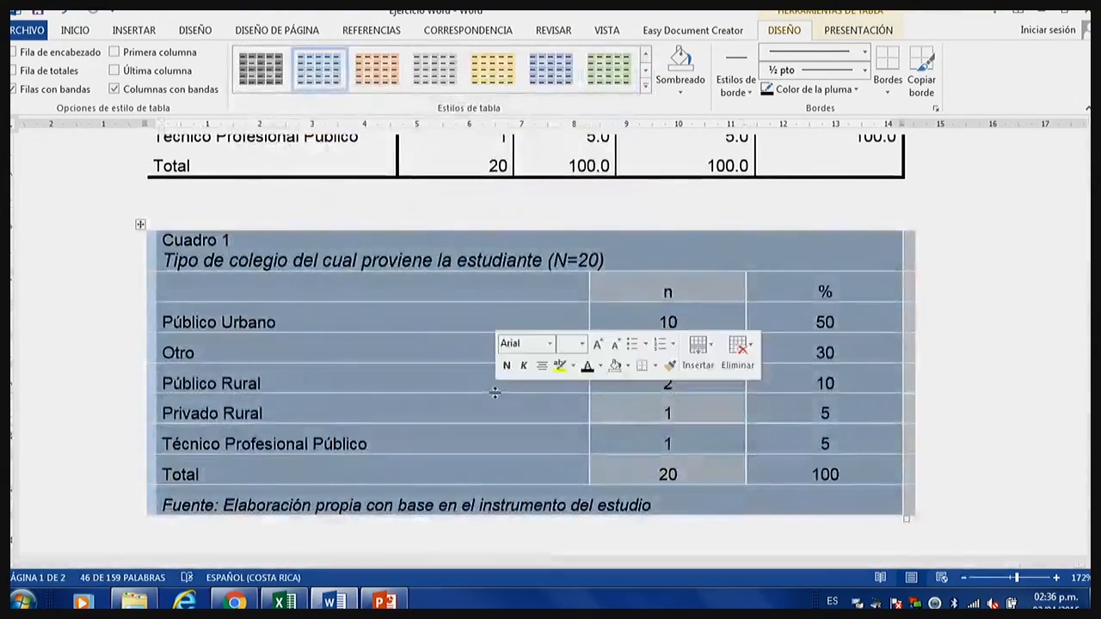
# Apply the gold shaded grid style to the whole Cuadro 1 table.
pyautogui.click(141, 213)
pyautogui.click(141, 224)
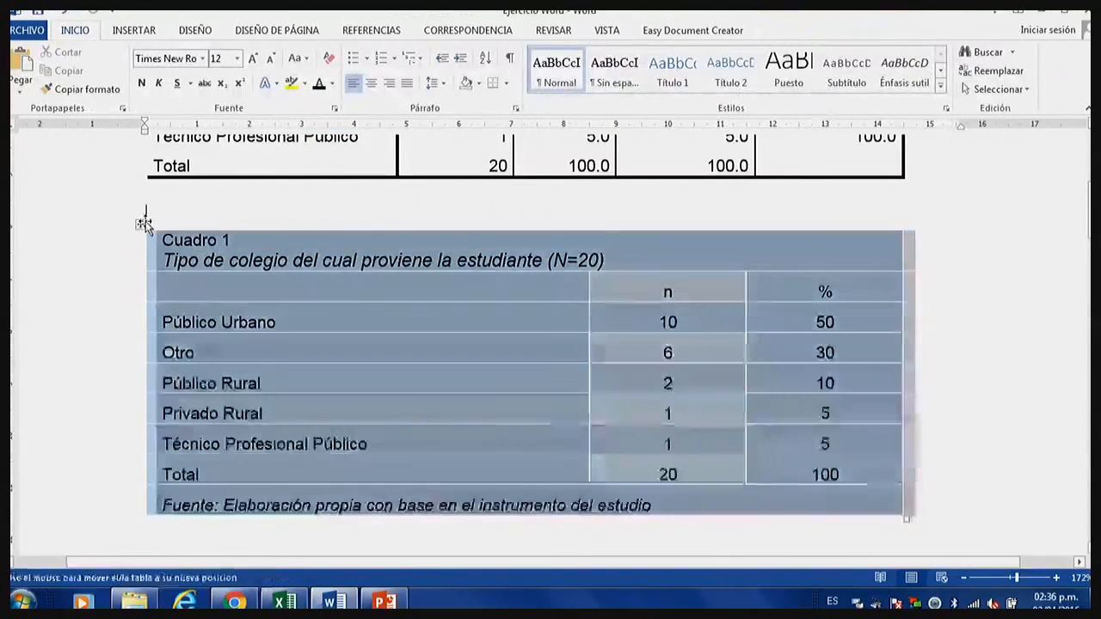
pyautogui.click(784, 29)
pyautogui.click(493, 68)
pyautogui.click(549, 304)
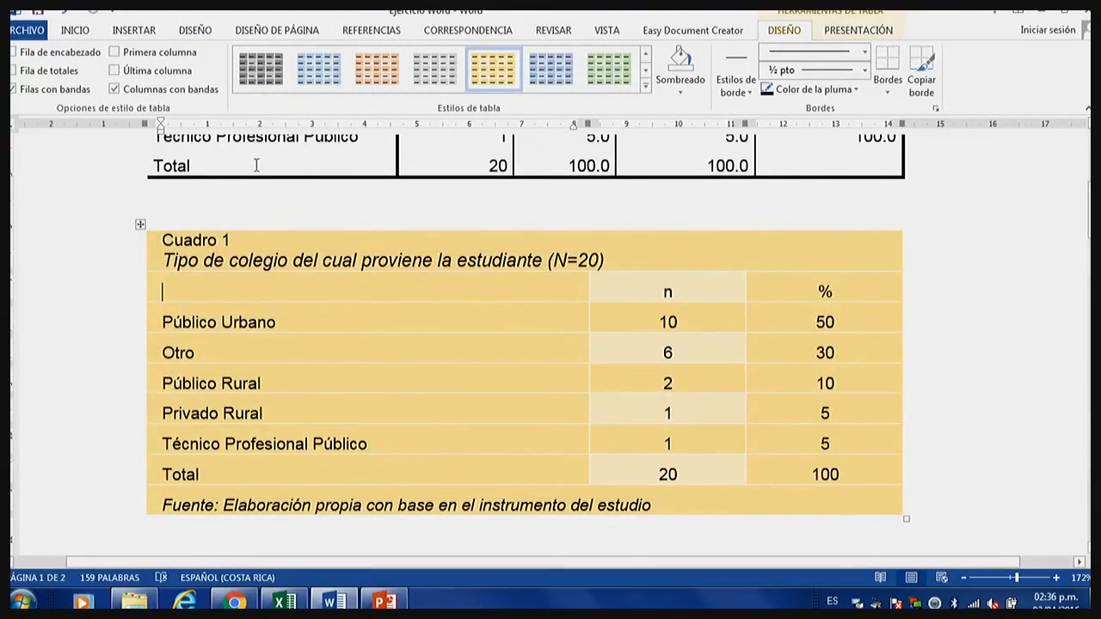
# Apply the light blue banded style from the second-to-last row of list tables to Cuadro 1.
pyautogui.click(140, 224)
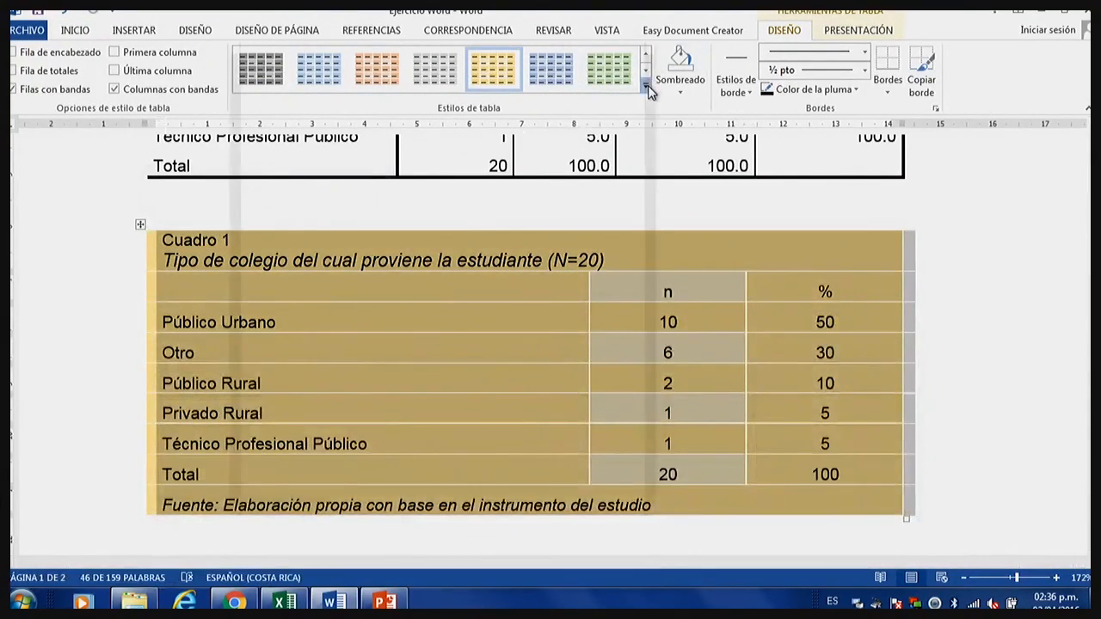
pyautogui.click(645, 85)
pyautogui.scroll(-5, 433, 357)
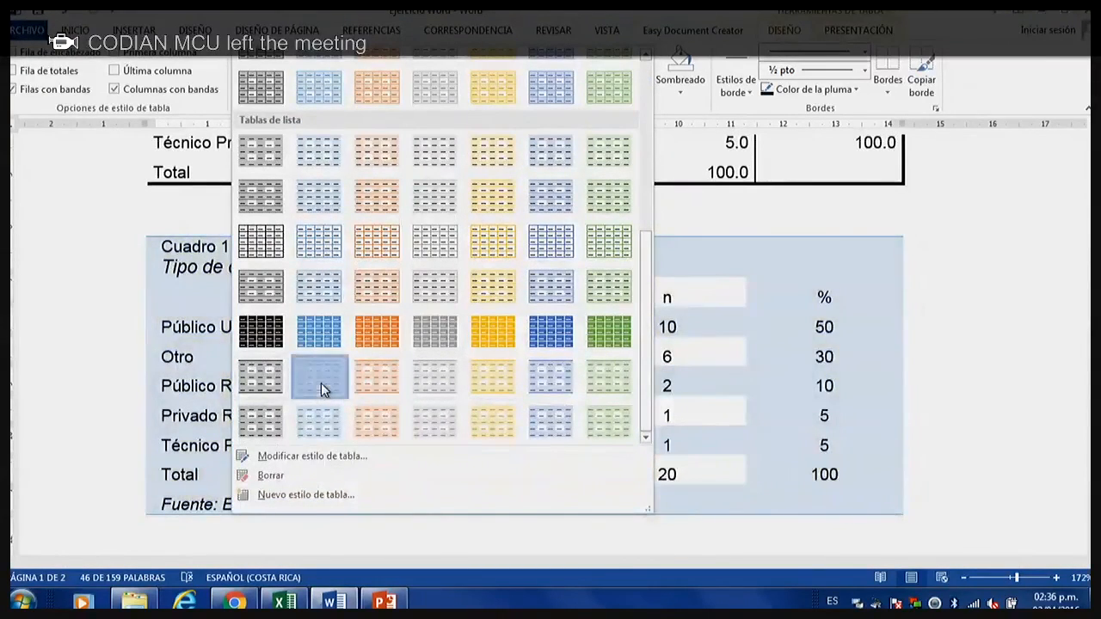
pyautogui.click(321, 382)
pyautogui.click(418, 402)
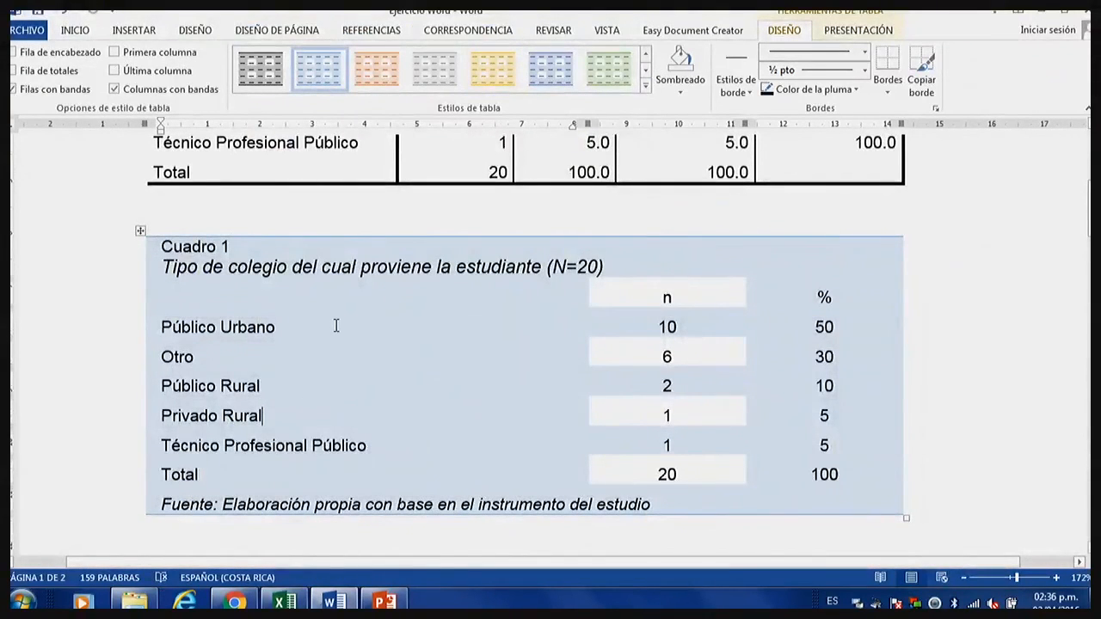
# Switch Cuadro 1 to the list table style with green borders and no shading.
pyautogui.click(645, 85)
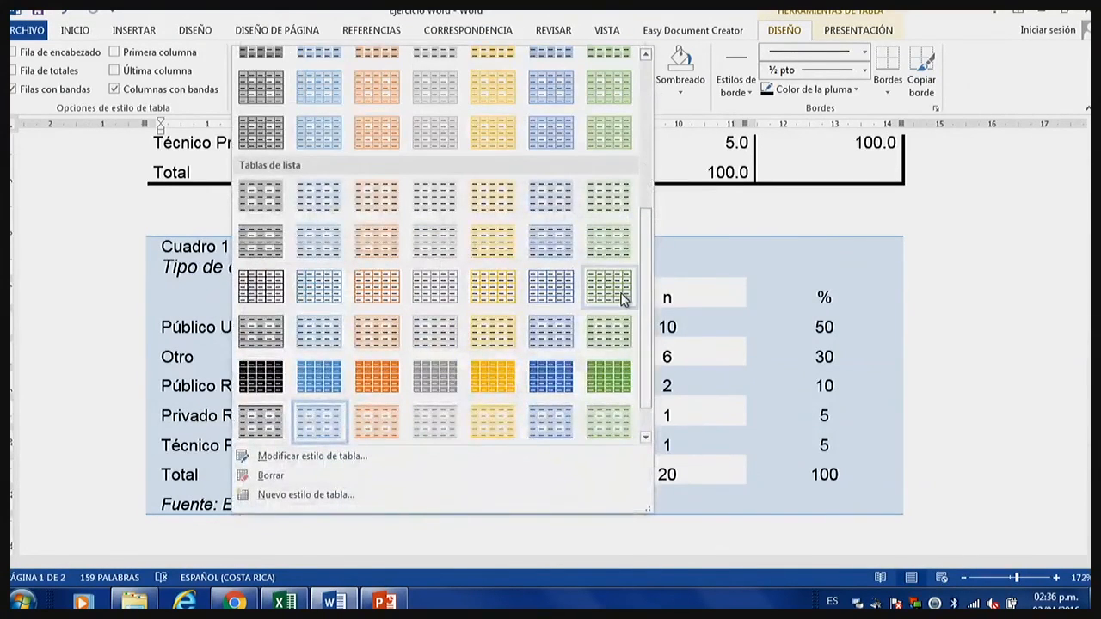
pyautogui.click(621, 295)
pyautogui.click(617, 326)
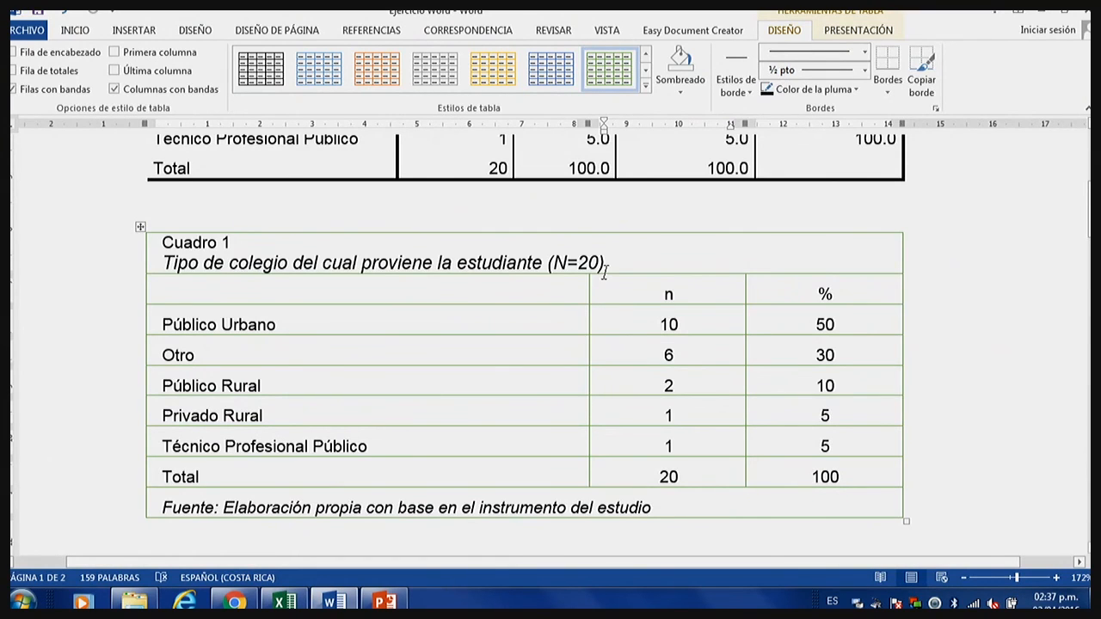
# Apply the grey shaded grid style with white borders to the whole Cuadro 1 table.
pyautogui.click(141, 226)
pyautogui.click(645, 86)
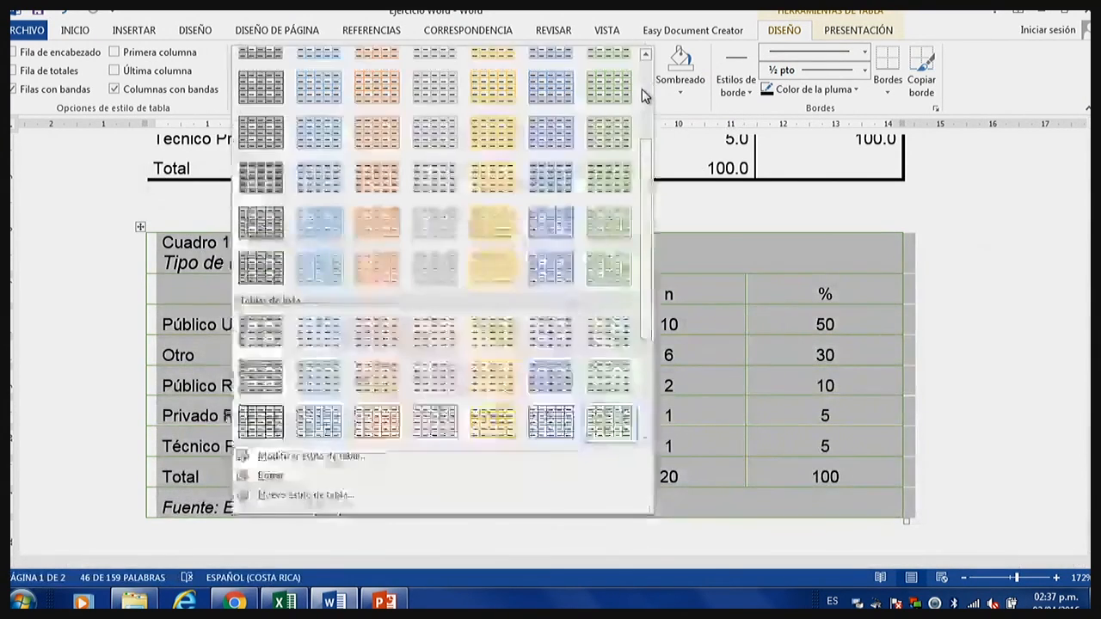
pyautogui.click(261, 177)
pyautogui.click(392, 320)
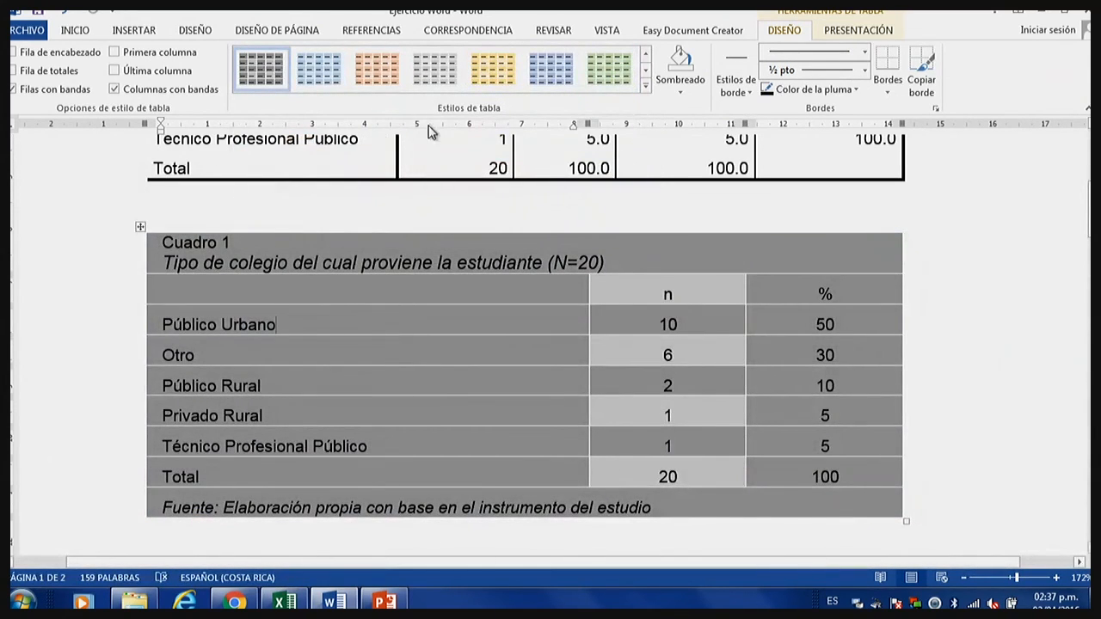
# Apply the light blue style from the last row of list tables to the whole Cuadro 1 table.
pyautogui.click(143, 226)
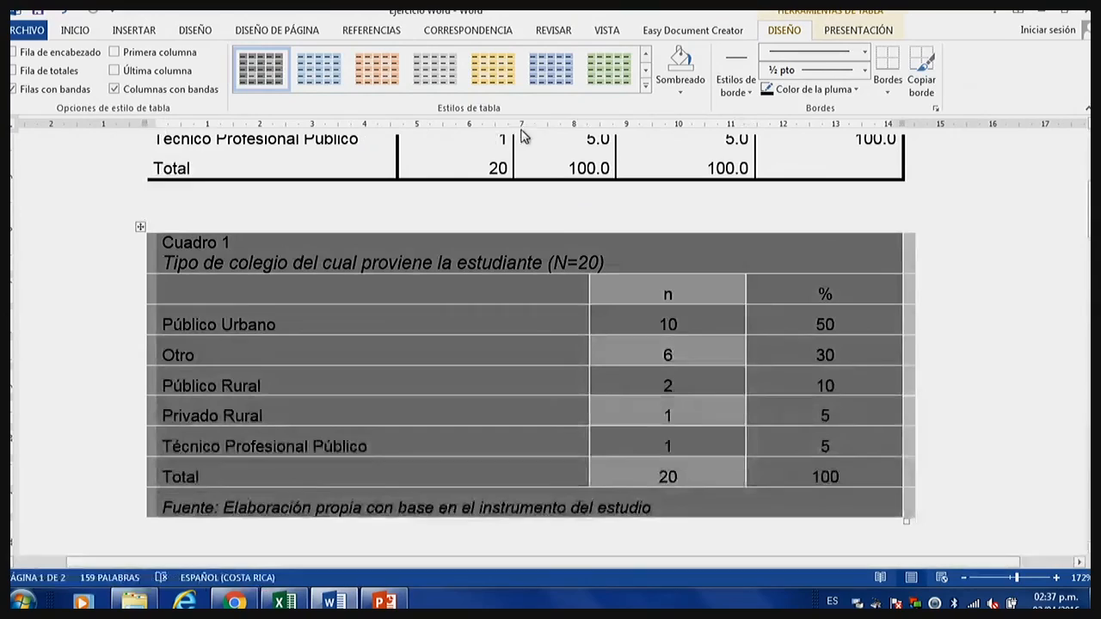
pyautogui.click(645, 85)
pyautogui.scroll(-6, 553, 319)
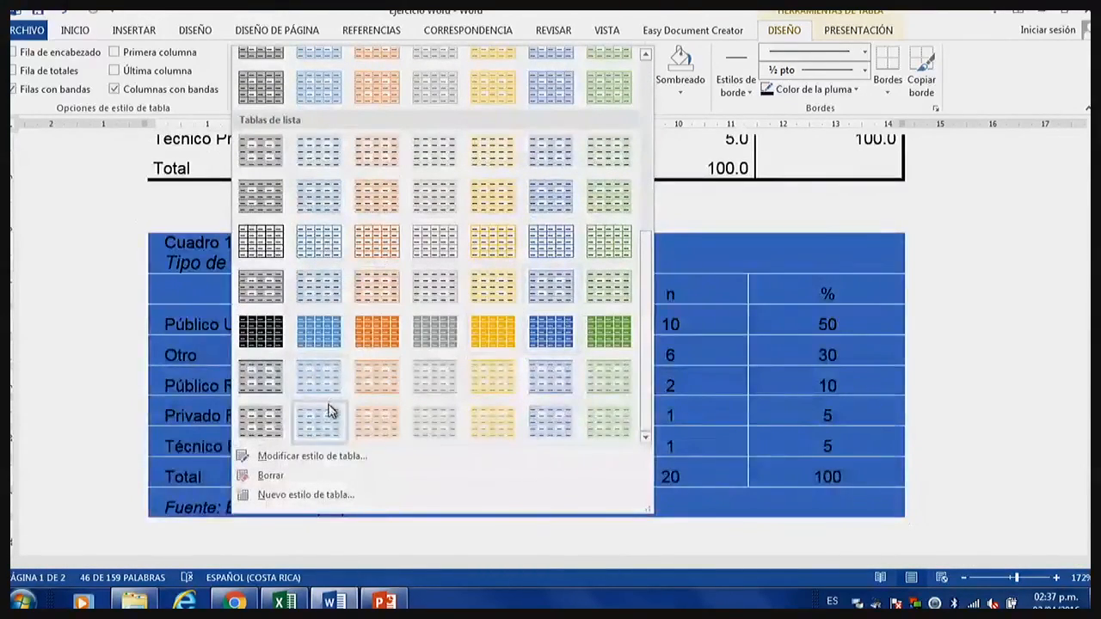
pyautogui.click(331, 425)
pyautogui.click(349, 361)
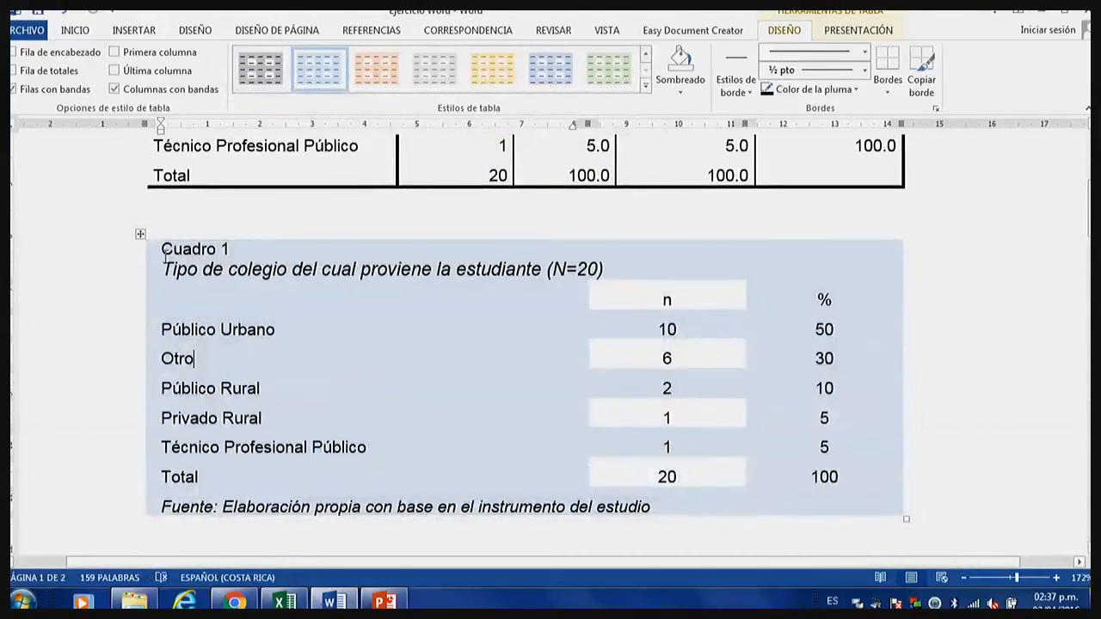
# Undo the last seven style changes on Cuadro 1 in one go and bring the table back into view.
pyautogui.click(75, 15)
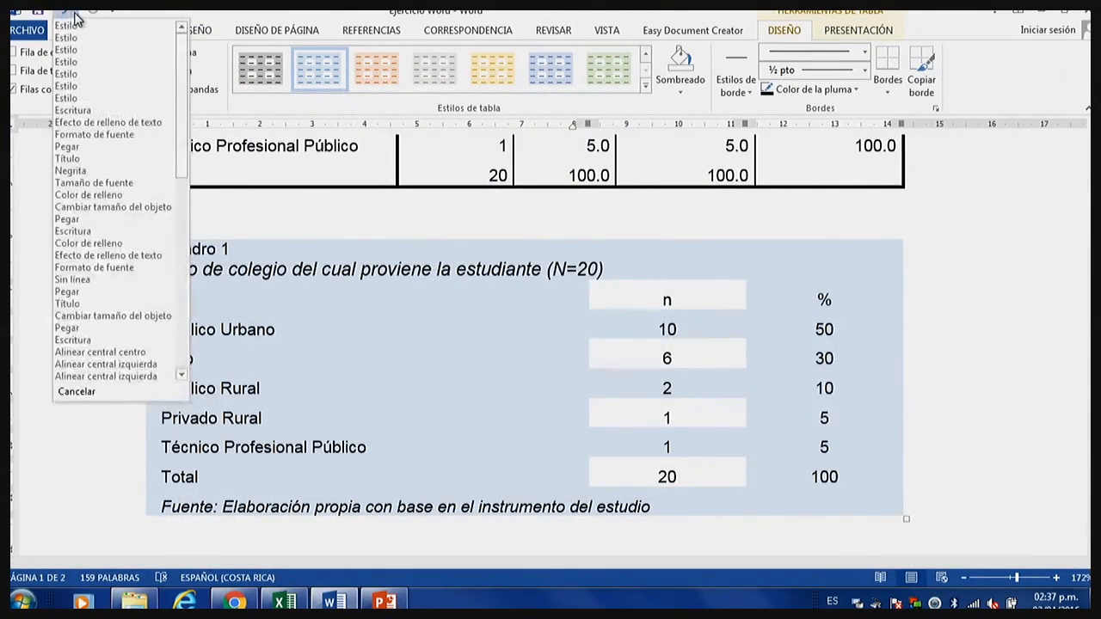
pyautogui.click(116, 110)
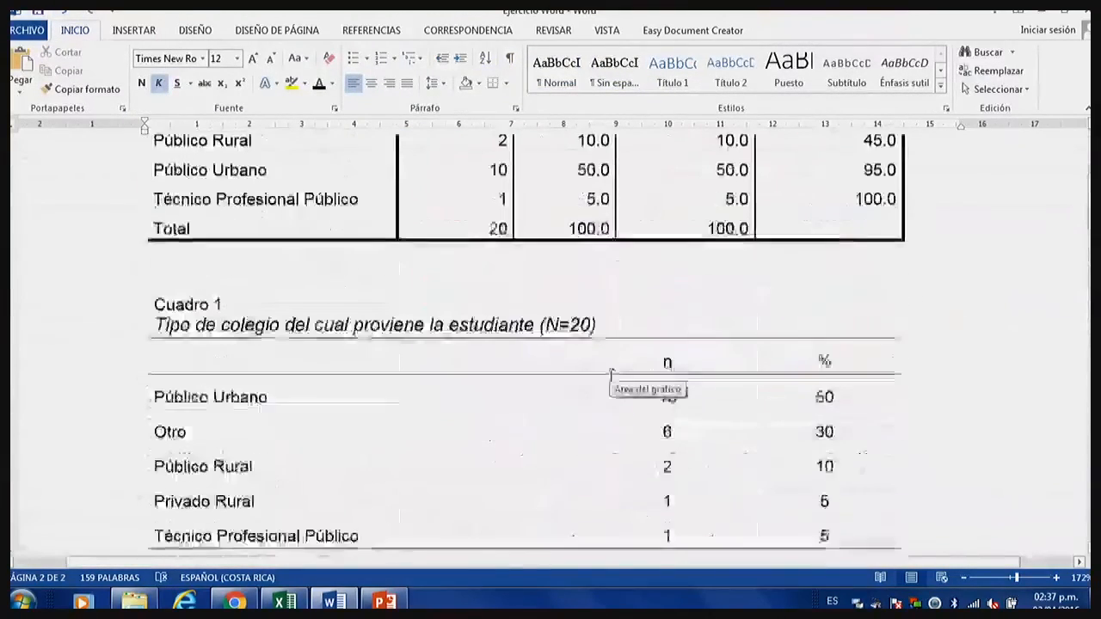
pyautogui.scroll(-2, 611, 371)
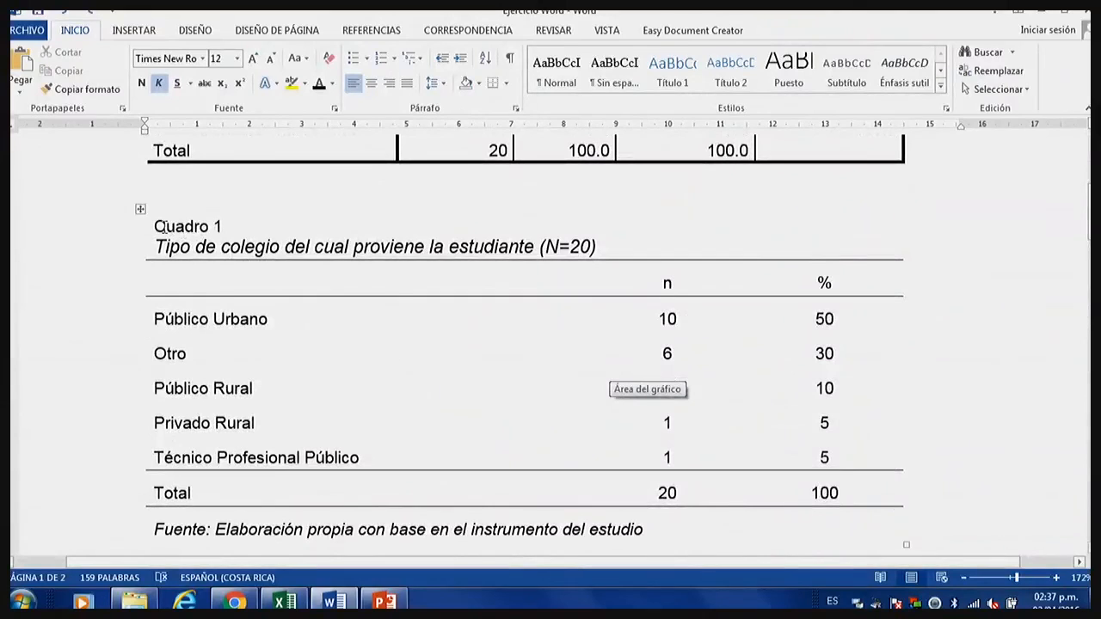
# Try the solid green, blue and gold list table styles on Cuadro 1, one after the other.
pyautogui.click(139, 214)
pyautogui.click(325, 271)
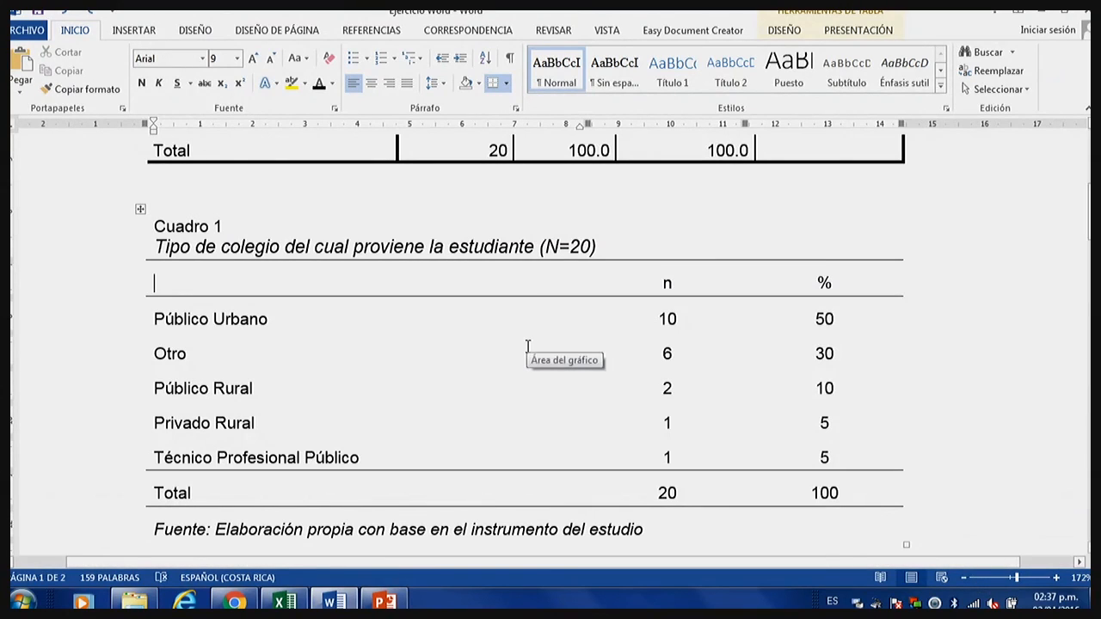
pyautogui.click(858, 30)
pyautogui.click(784, 30)
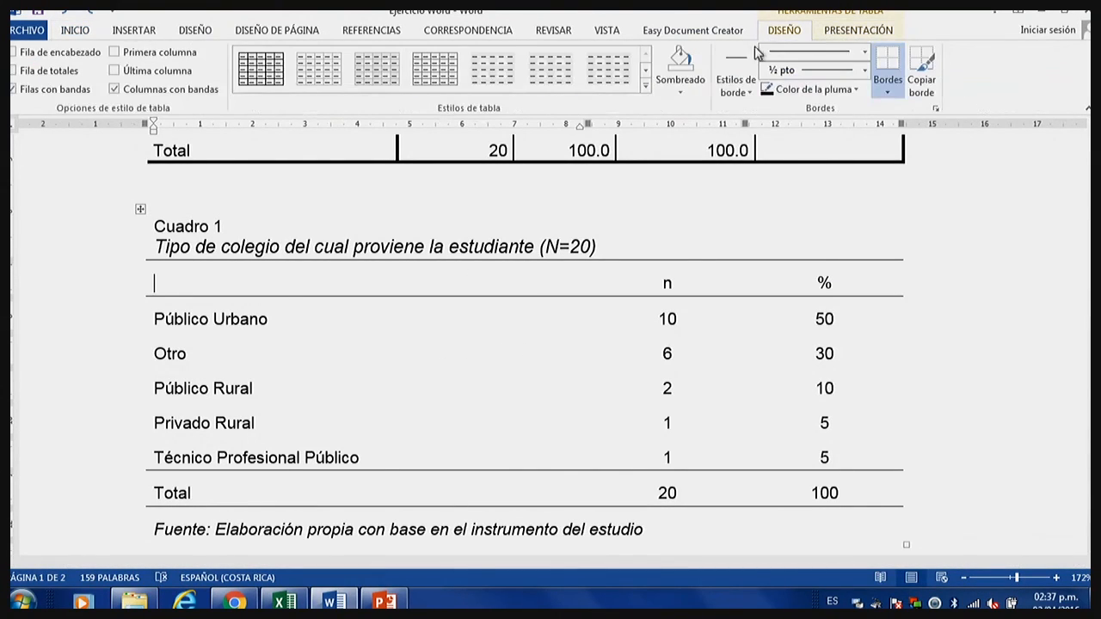
pyautogui.click(645, 86)
pyautogui.moveTo(646, 123); pyautogui.dragTo(650, 363)
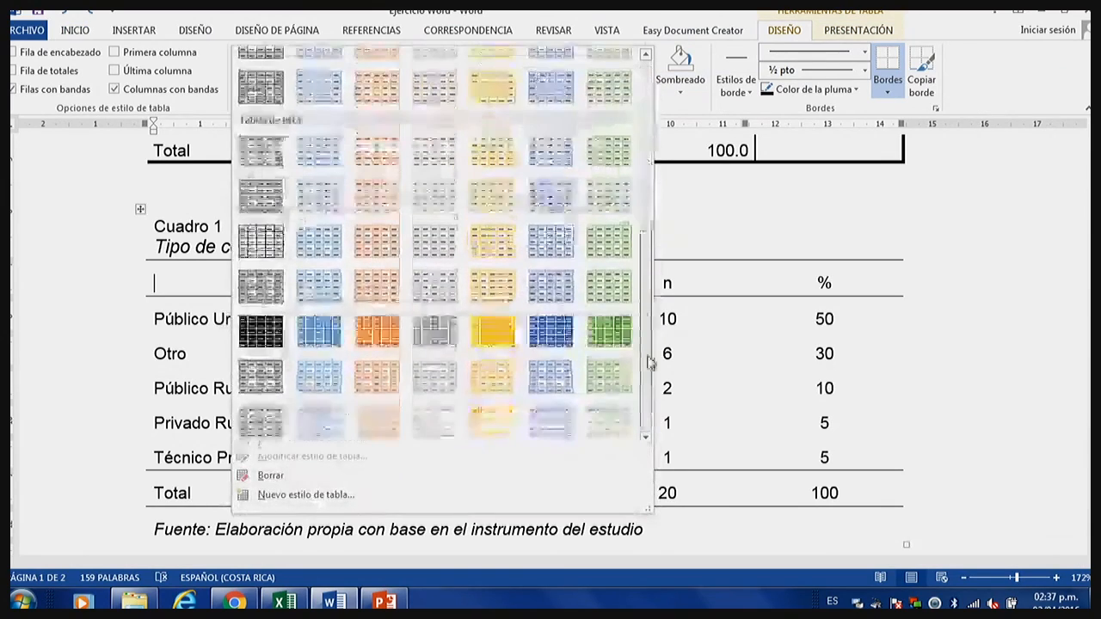
pyautogui.click(604, 338)
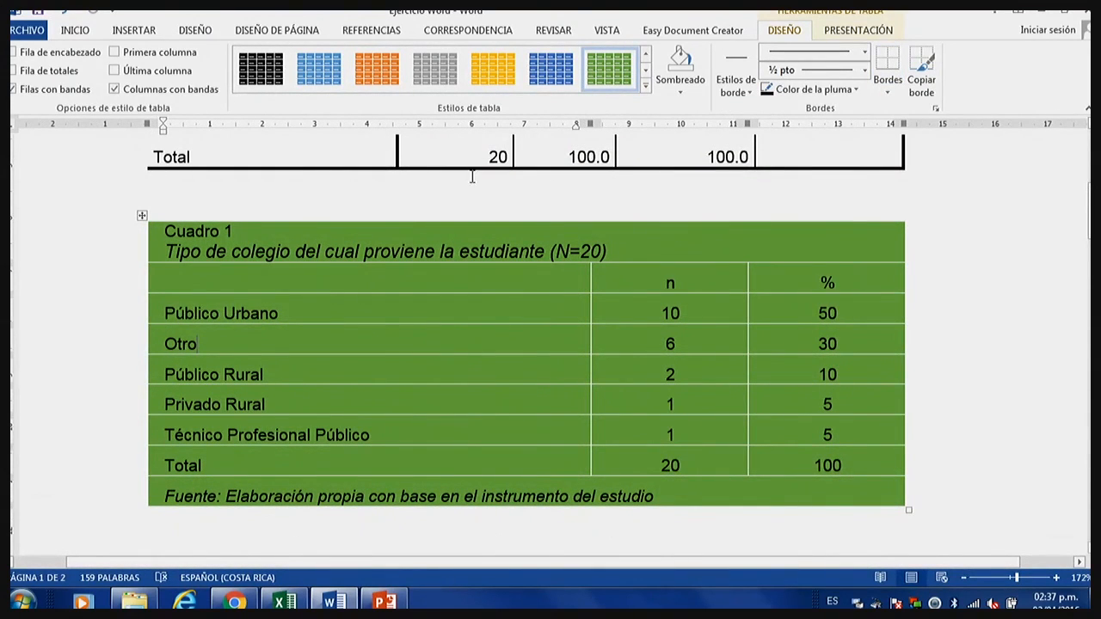
pyautogui.click(543, 76)
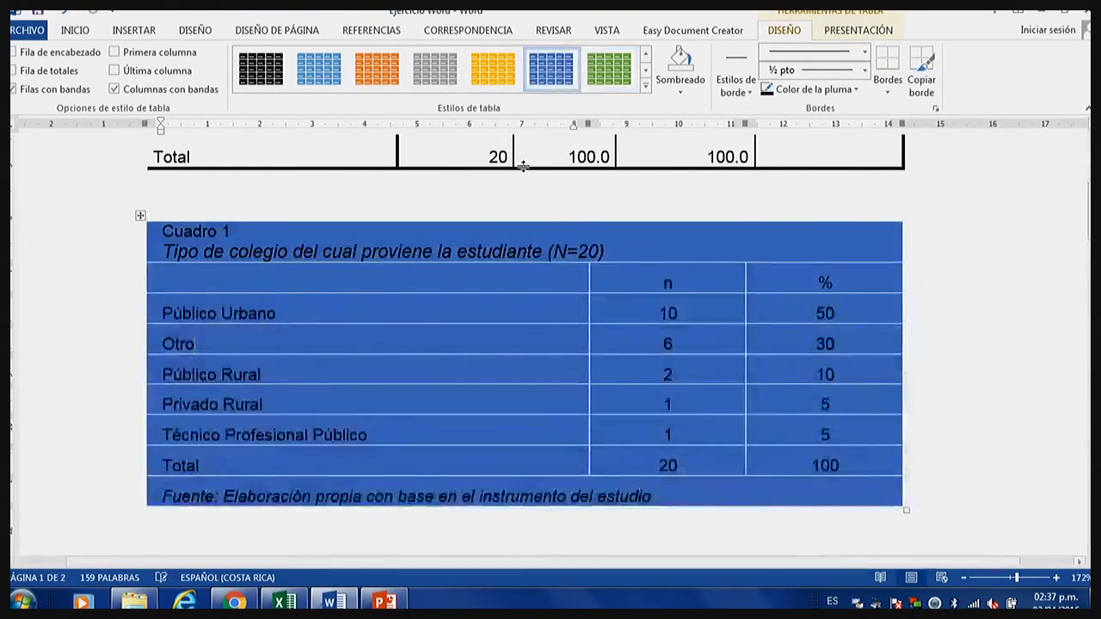
pyautogui.click(486, 73)
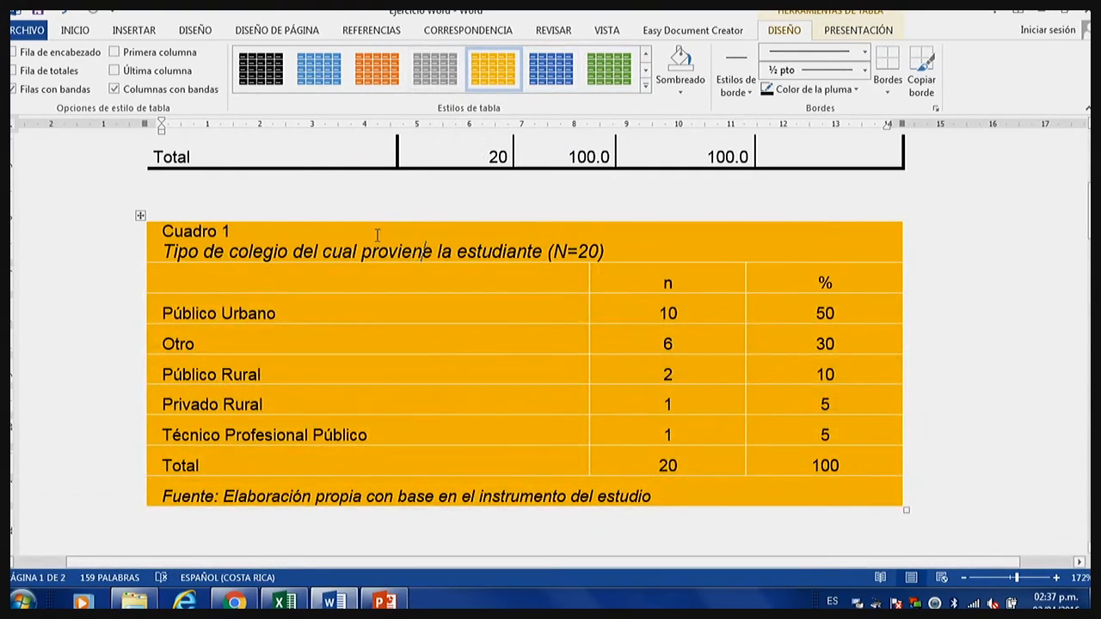
# Undo the last three table style changes on Cuadro 1.
pyautogui.click(67, 15)
pyautogui.click(67, 15)
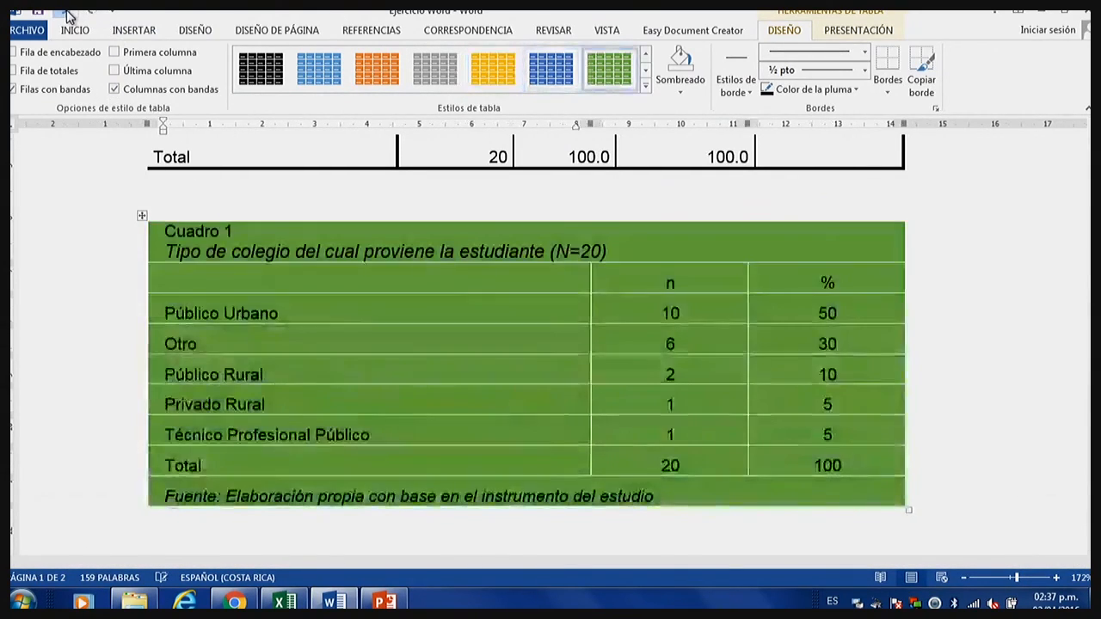
pyautogui.click(68, 15)
pyautogui.click(321, 315)
pyautogui.scroll(-1, 332, 329)
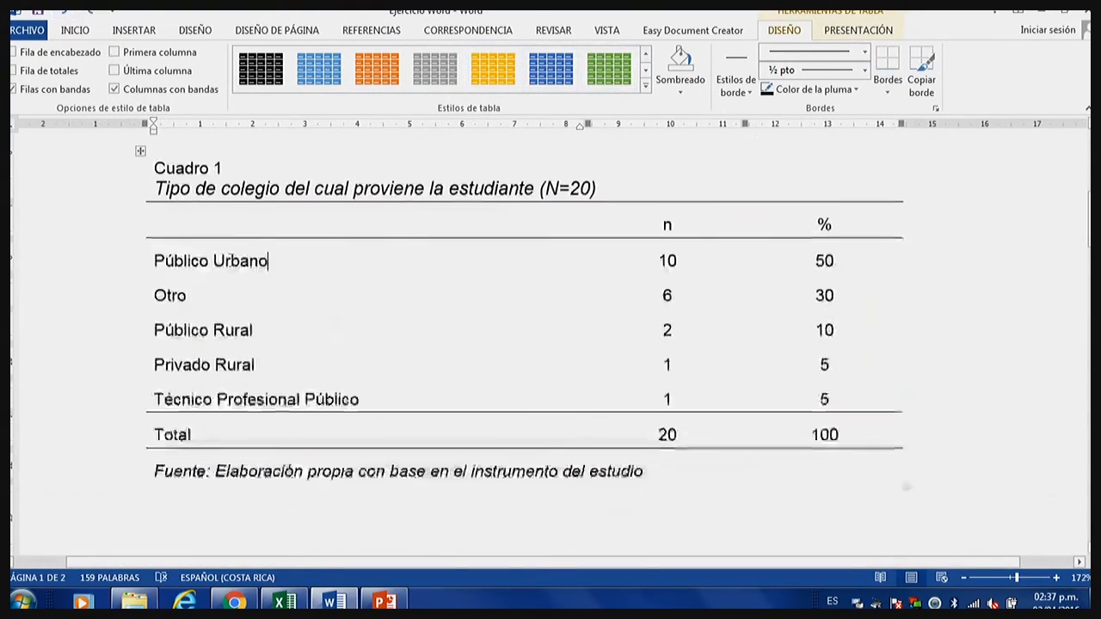
# Centre the text of the n and % columns together with the Fuente row in Cuadro 1.
pyautogui.moveTo(157, 162); pyautogui.dragTo(716, 327)
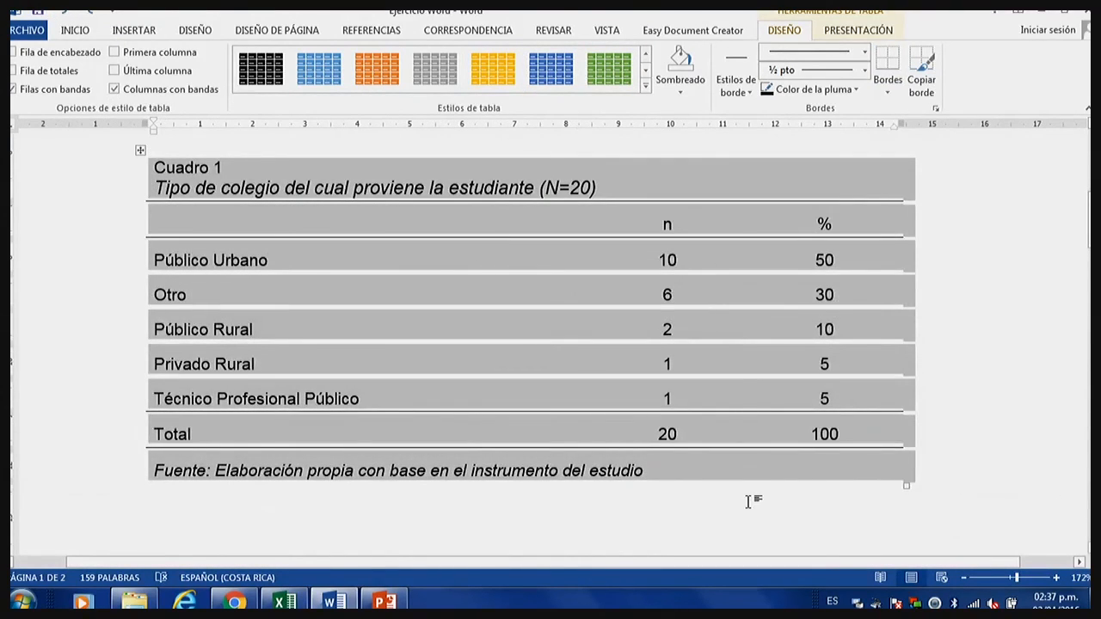
pyautogui.click(747, 502)
pyautogui.moveTo(679, 225); pyautogui.dragTo(801, 454)
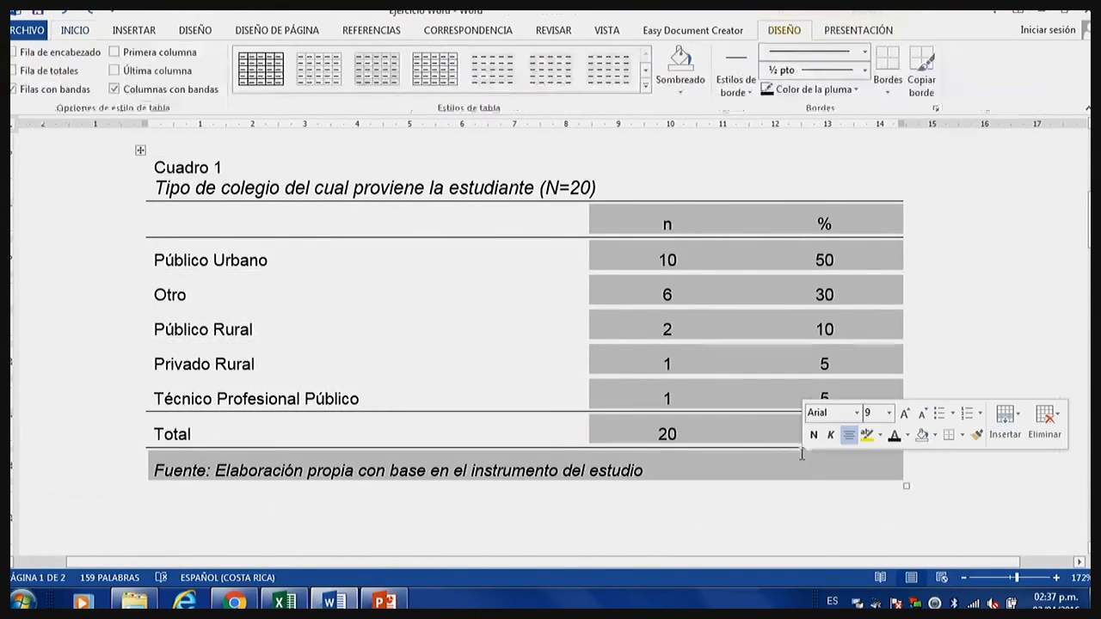
pyautogui.click(75, 30)
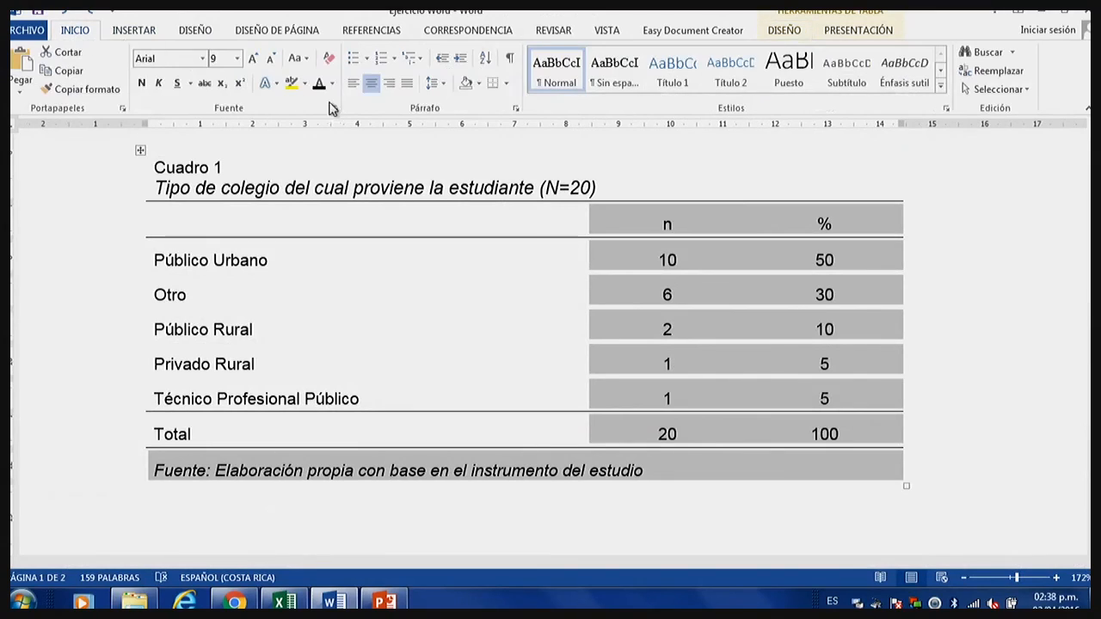
pyautogui.click(372, 83)
pyautogui.click(548, 307)
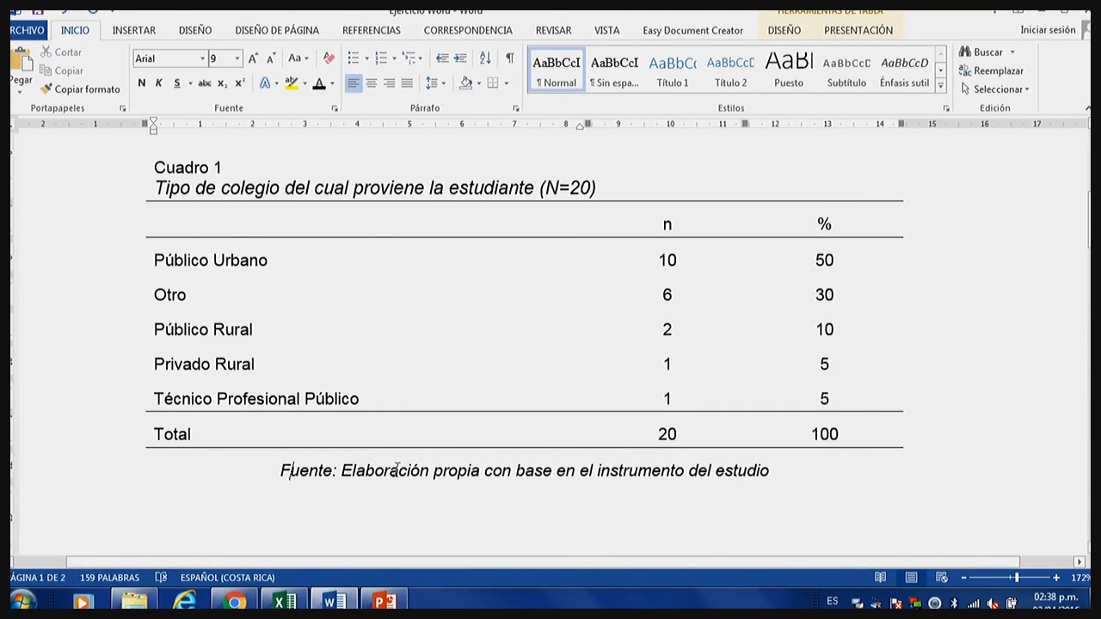
# Left-align the Fuente line beneath Cuadro 1.
pyautogui.moveTo(281, 471); pyautogui.dragTo(769, 471)
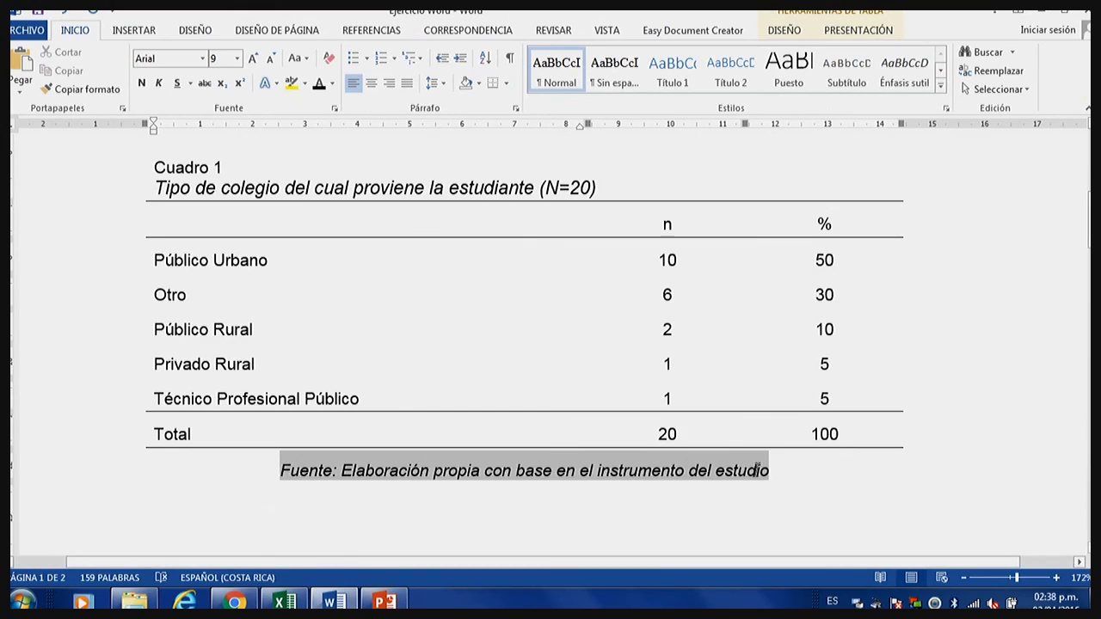
pyautogui.click(359, 84)
pyautogui.click(718, 474)
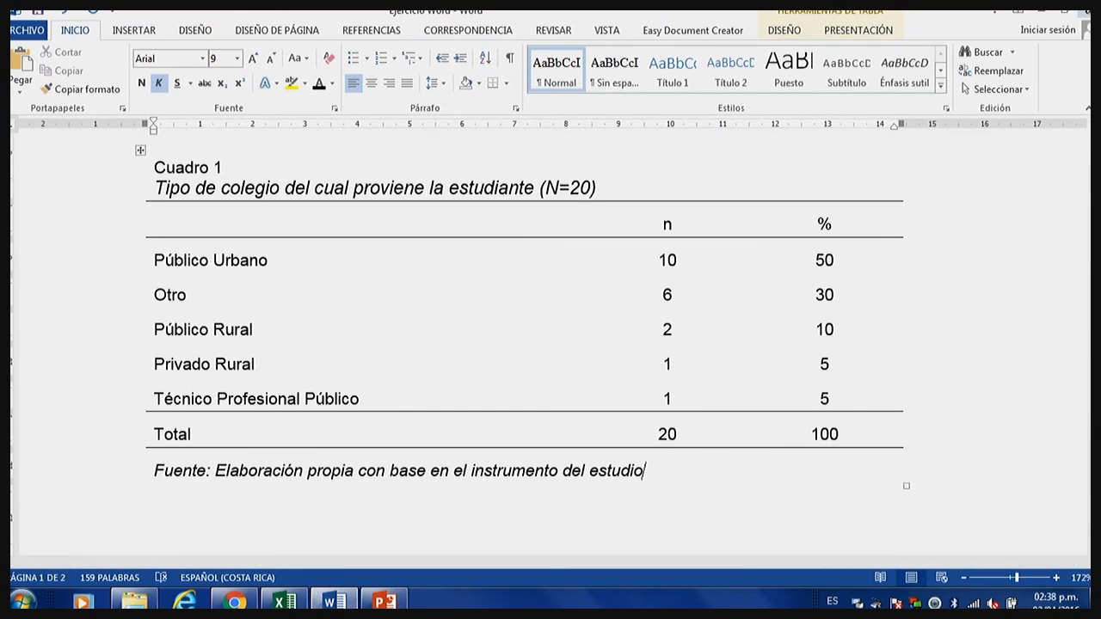
# Switch to the Excel workbook and enlarge the bar chart on Hoja4 to about 7.2 cm high and 17.1 cm wide.
pyautogui.click(1042, 14)
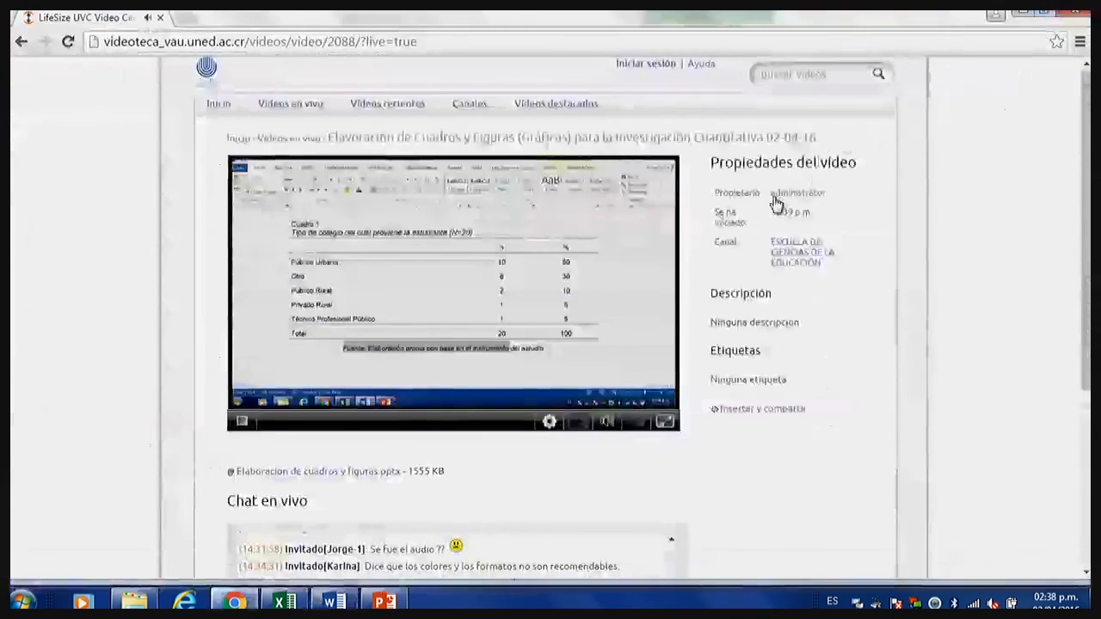
pyautogui.click(284, 600)
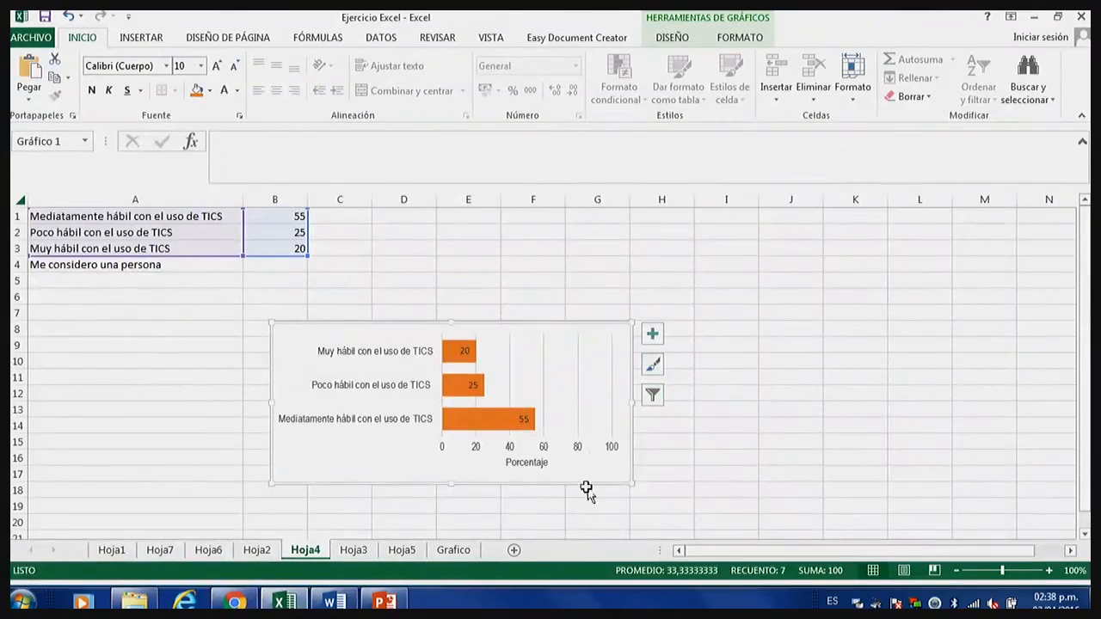
pyautogui.click(455, 383)
pyautogui.click(484, 329)
pyautogui.moveTo(451, 320); pyautogui.dragTo(449, 261)
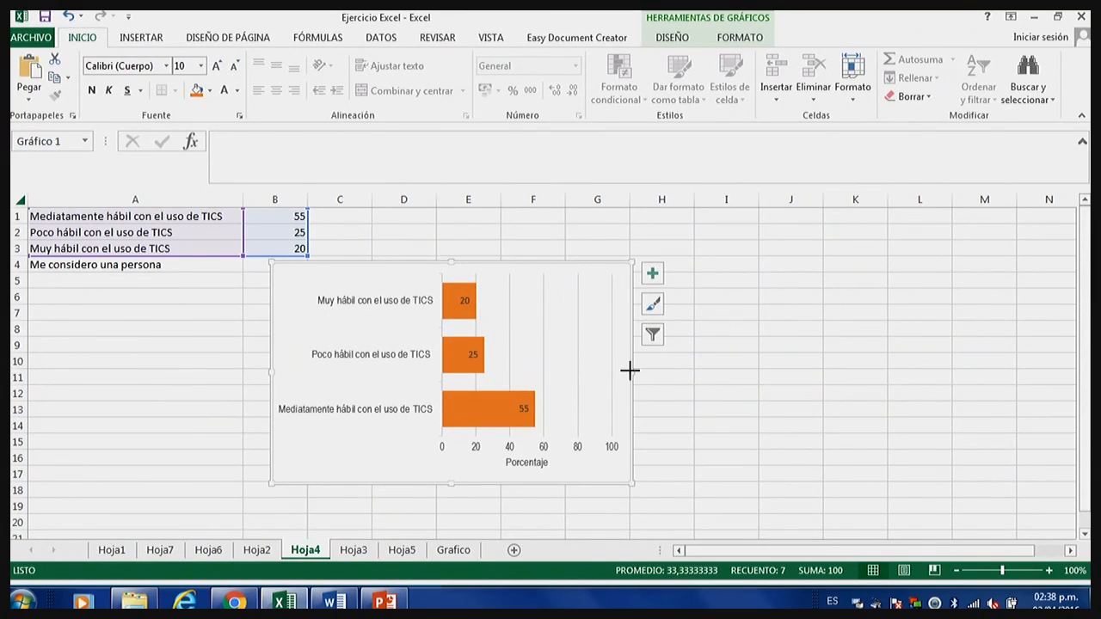
pyautogui.moveTo(630, 370); pyautogui.dragTo(792, 384)
pyautogui.click(1048, 572)
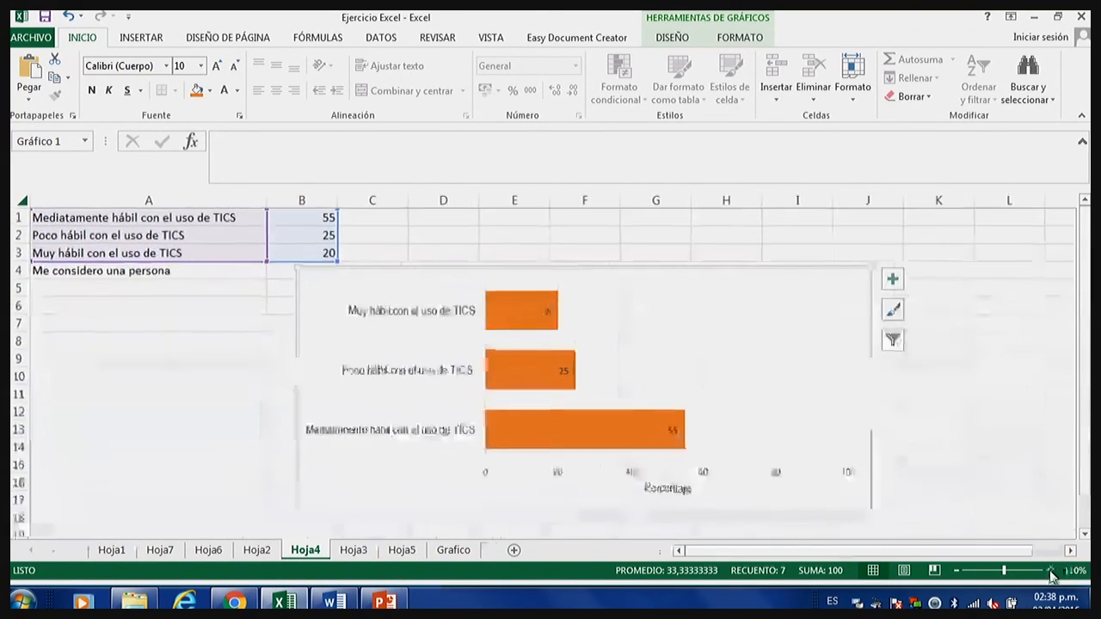
pyautogui.click(1047, 572)
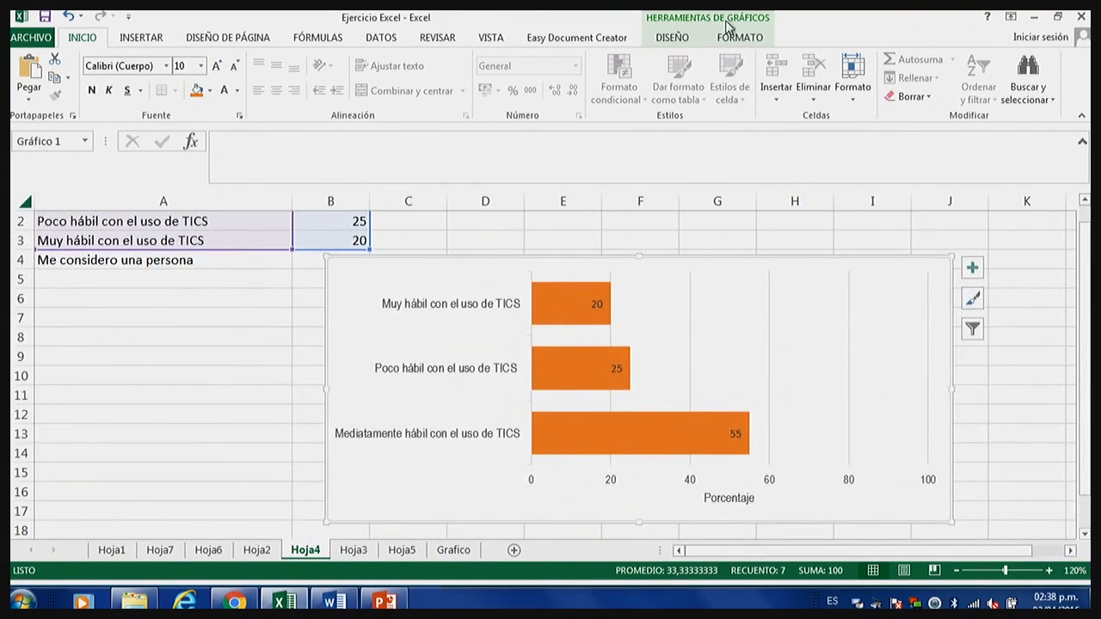
# Try the dark, light, patterned-background and solid orange chart styles on the bar chart, one after the other.
pyautogui.click(738, 38)
pyautogui.click(755, 305)
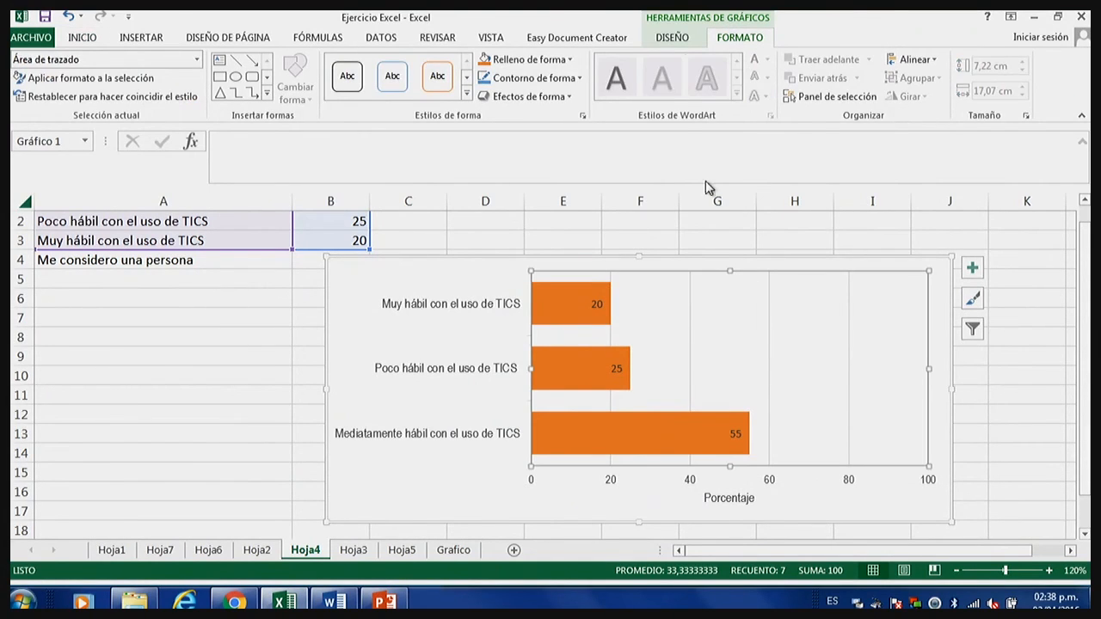
pyautogui.click(673, 39)
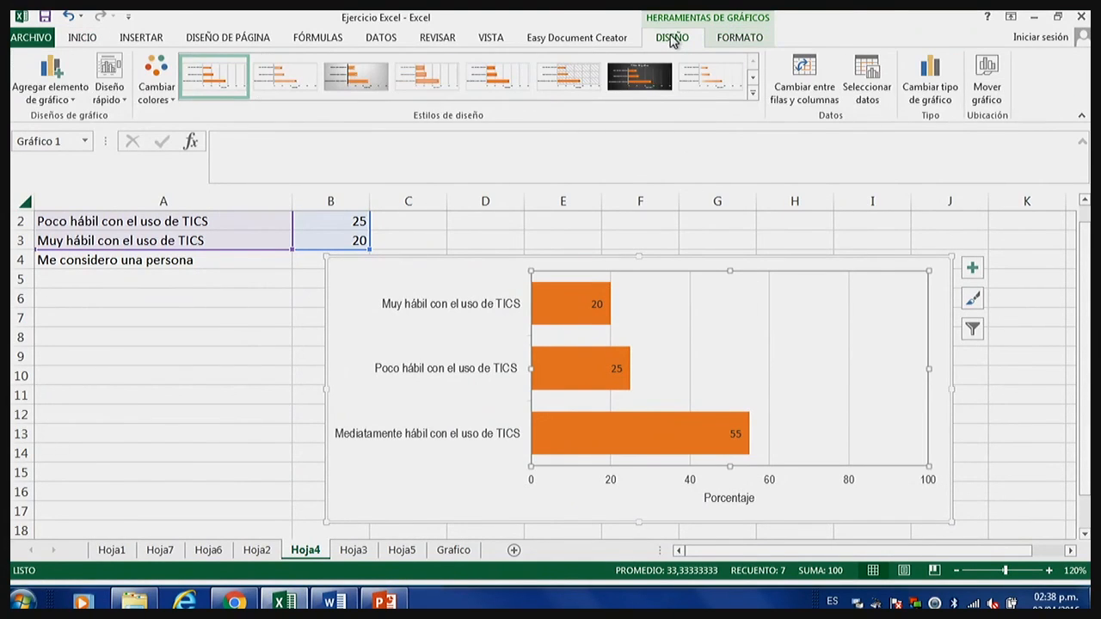
pyautogui.click(641, 81)
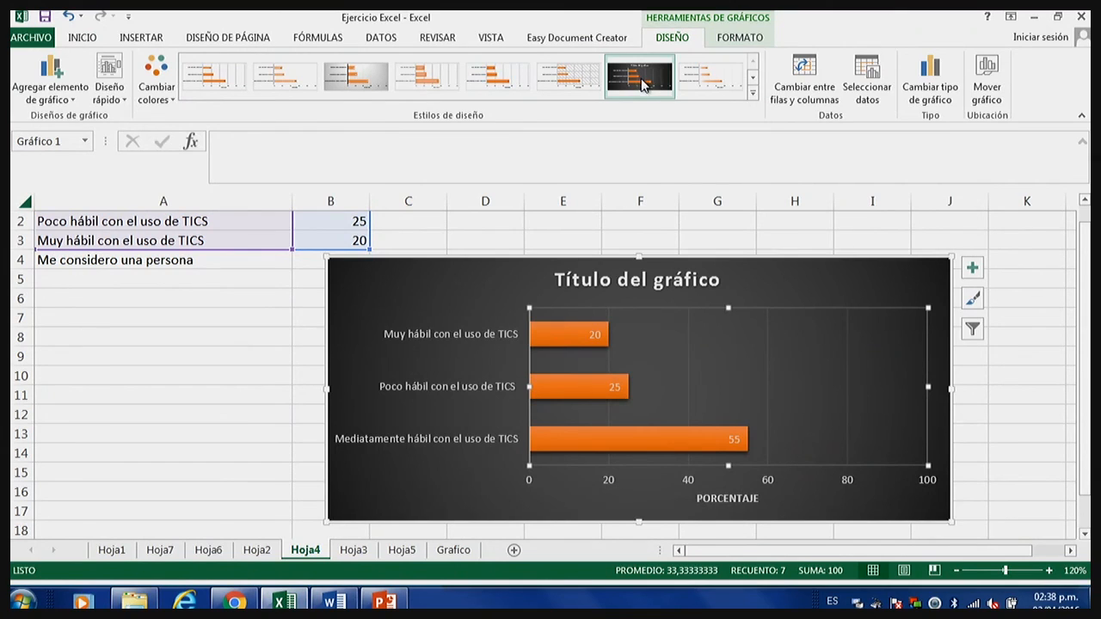
pyautogui.click(713, 86)
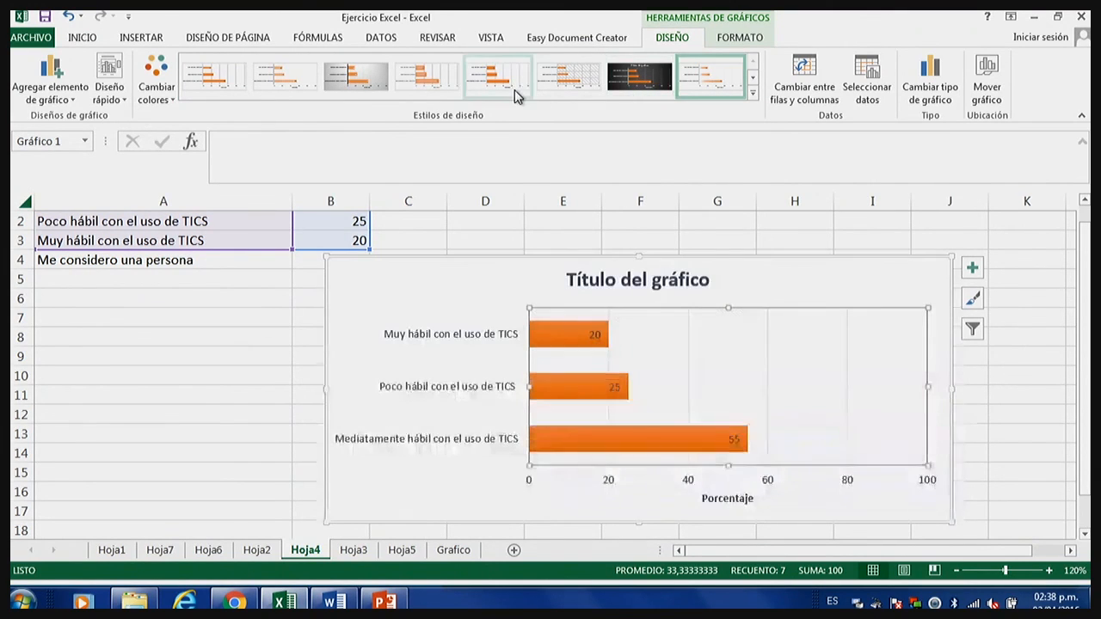
pyautogui.click(589, 86)
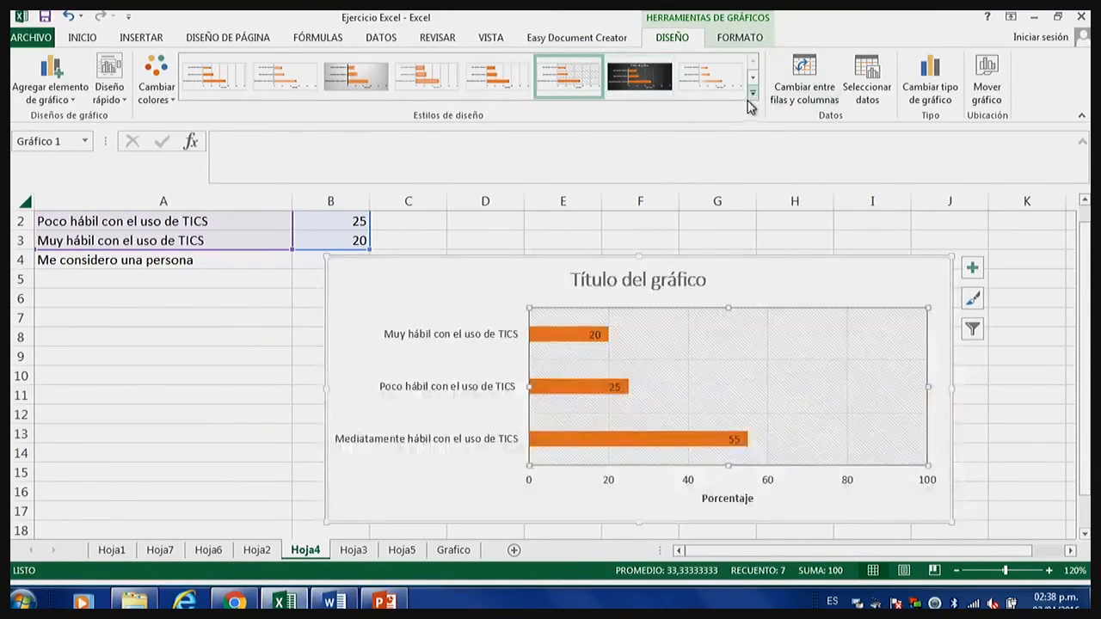
pyautogui.click(751, 93)
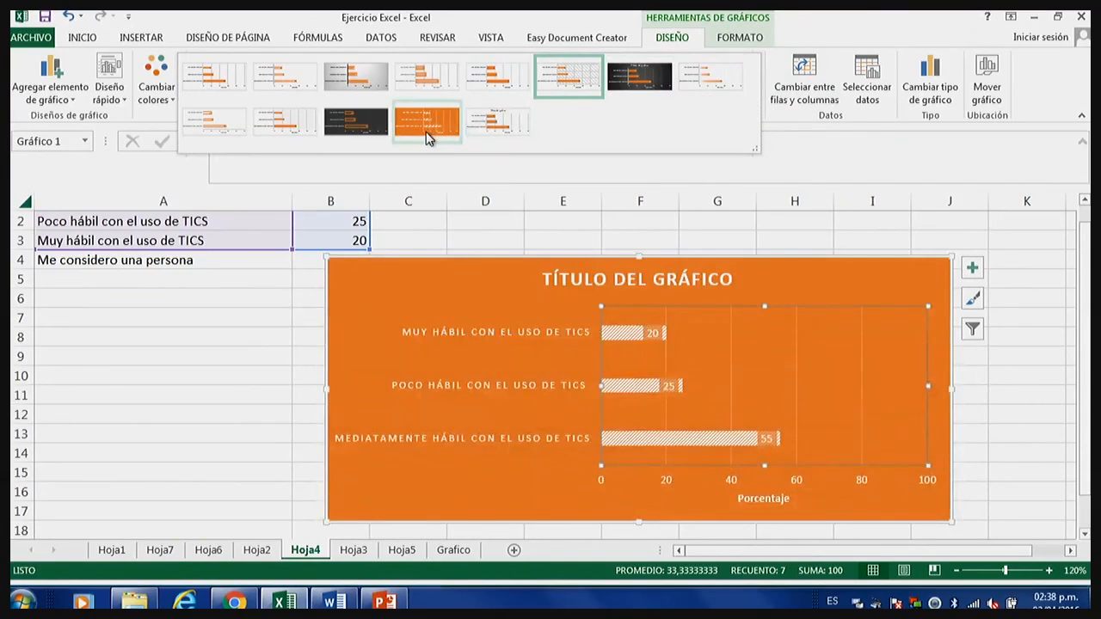
pyautogui.click(427, 131)
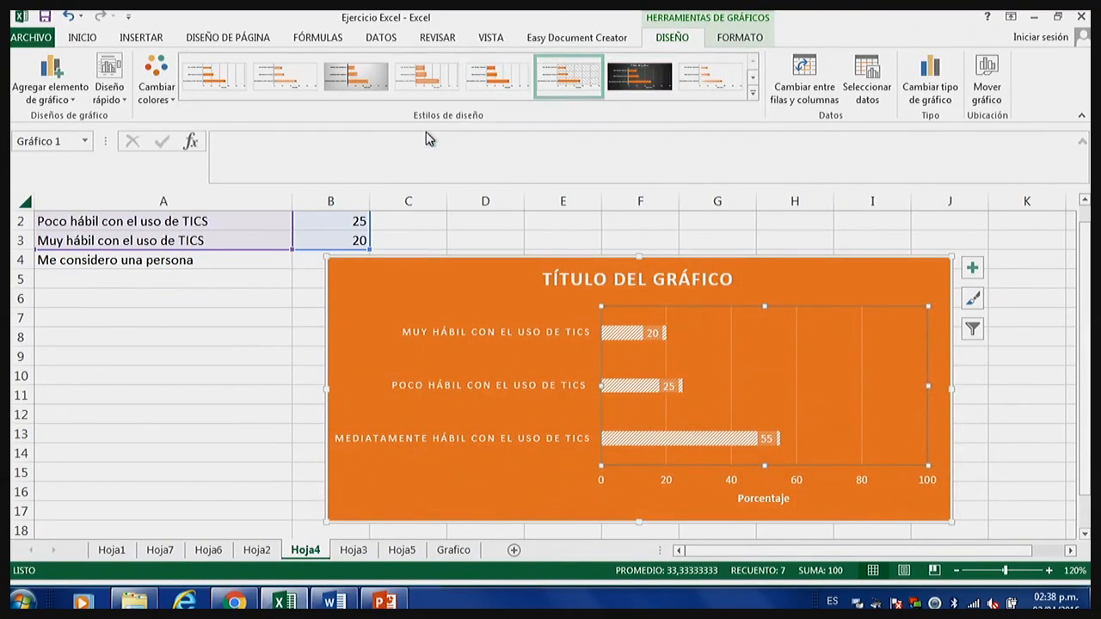
pyautogui.click(524, 322)
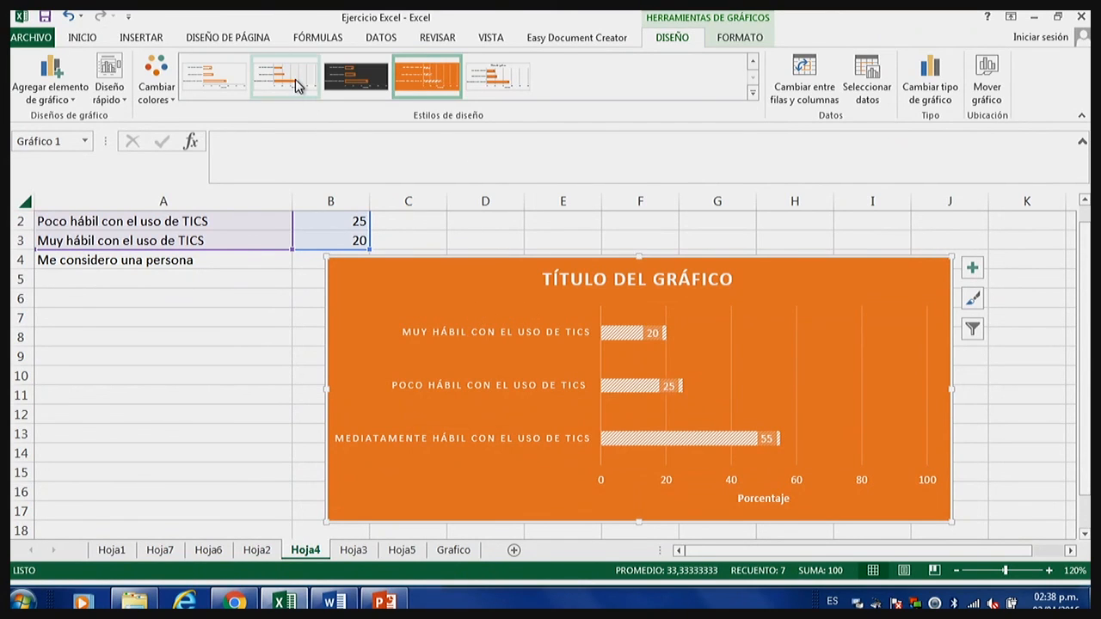
# Try a quick layout with title and legend, the blue, orange and green colour schemes, and the dark outlined style on the bar chart.
pyautogui.click(109, 86)
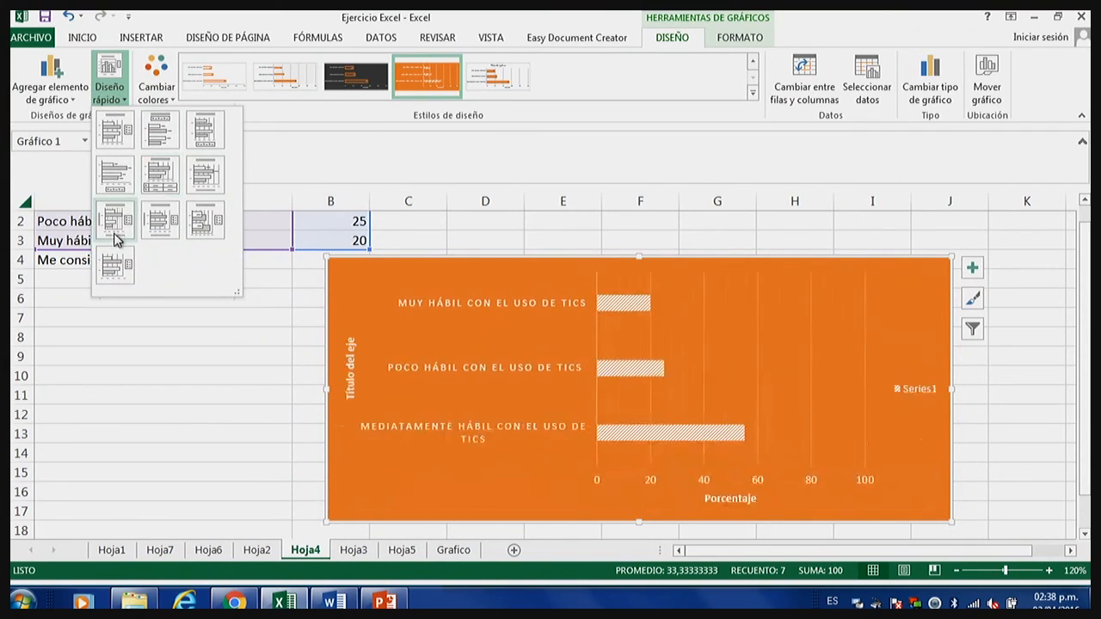
pyautogui.click(185, 217)
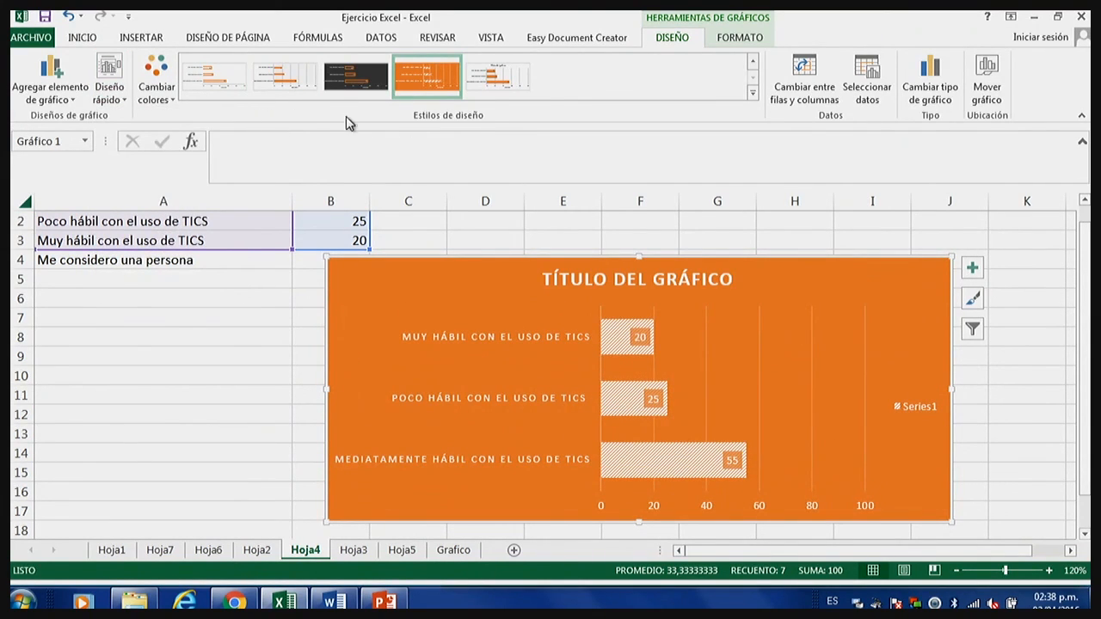
pyautogui.click(144, 79)
pyautogui.click(203, 182)
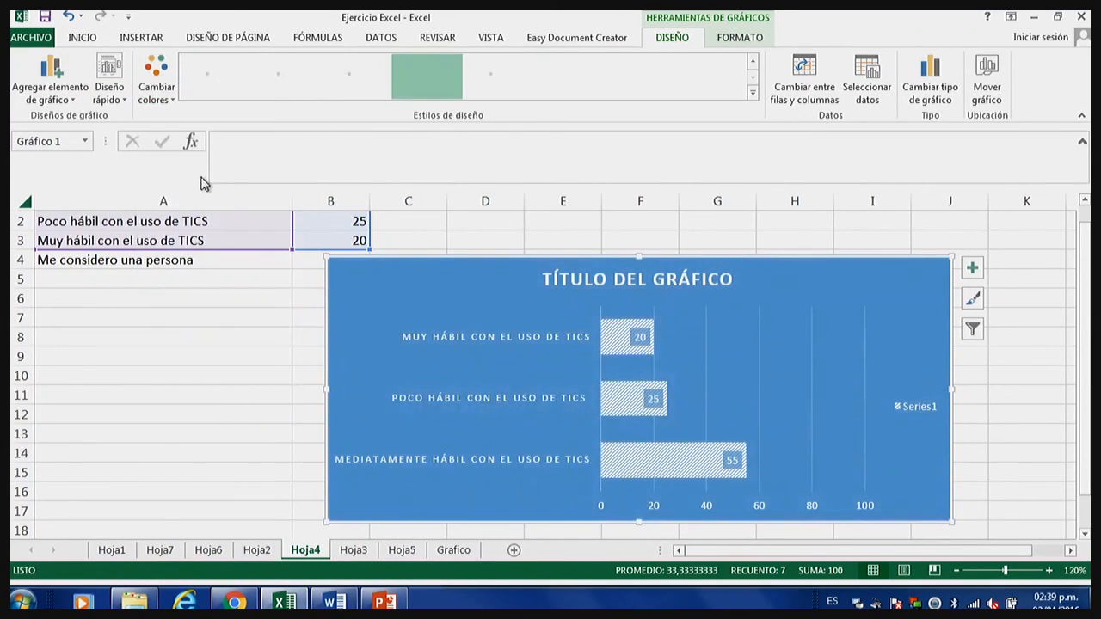
pyautogui.click(151, 82)
pyautogui.click(211, 196)
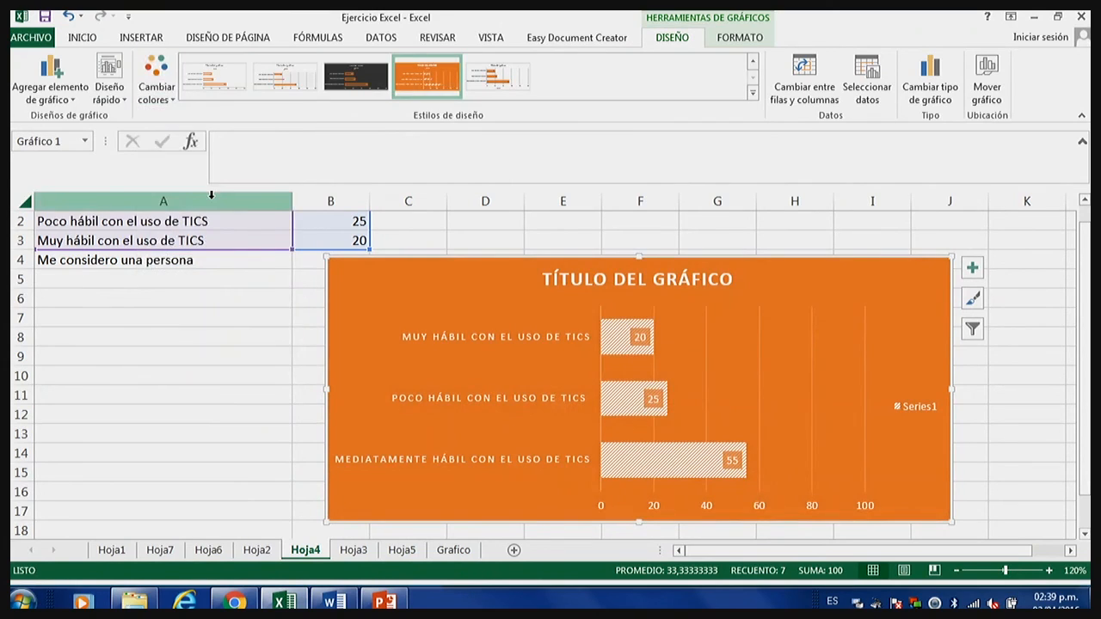
pyautogui.click(151, 82)
pyautogui.click(196, 221)
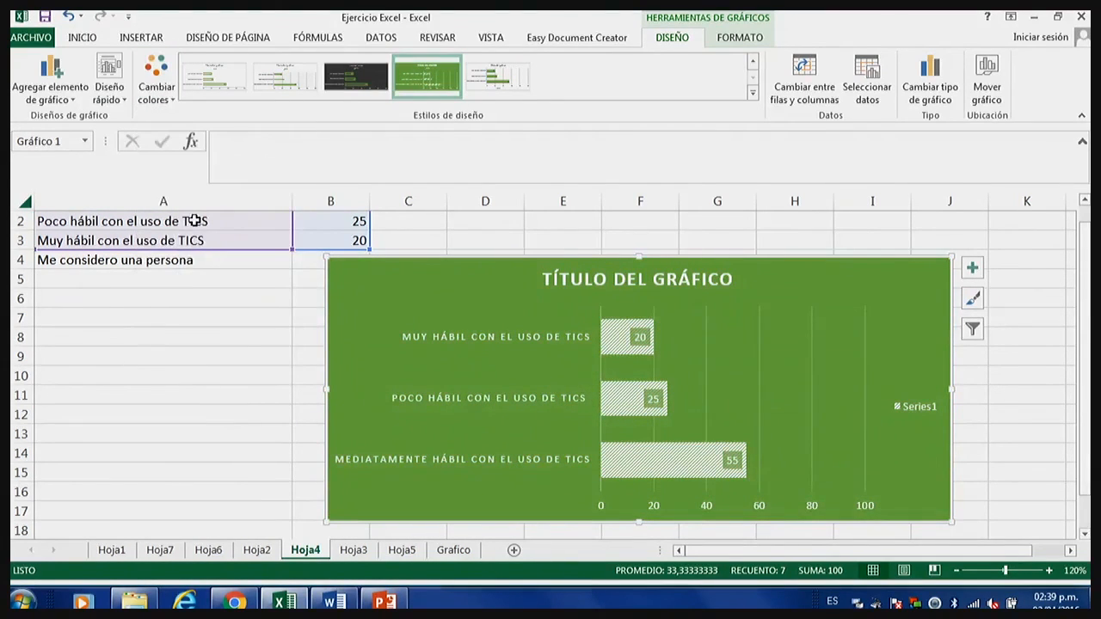
pyautogui.click(355, 89)
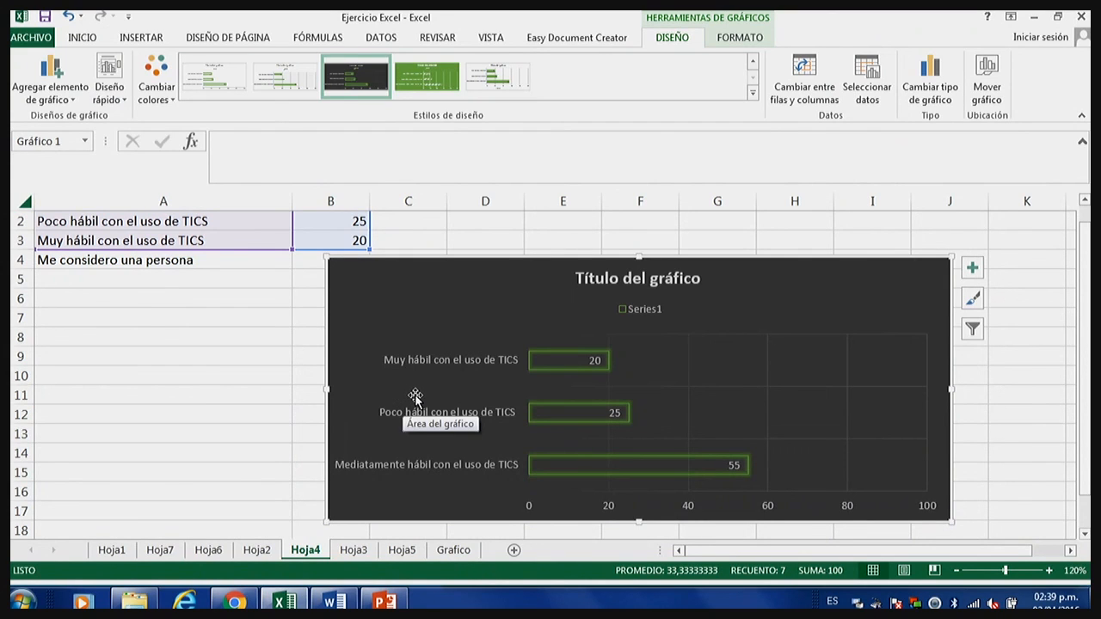
# Undo all the style, colour, layout and size changes made to the Hoja4 bar chart.
pyautogui.click(68, 16)
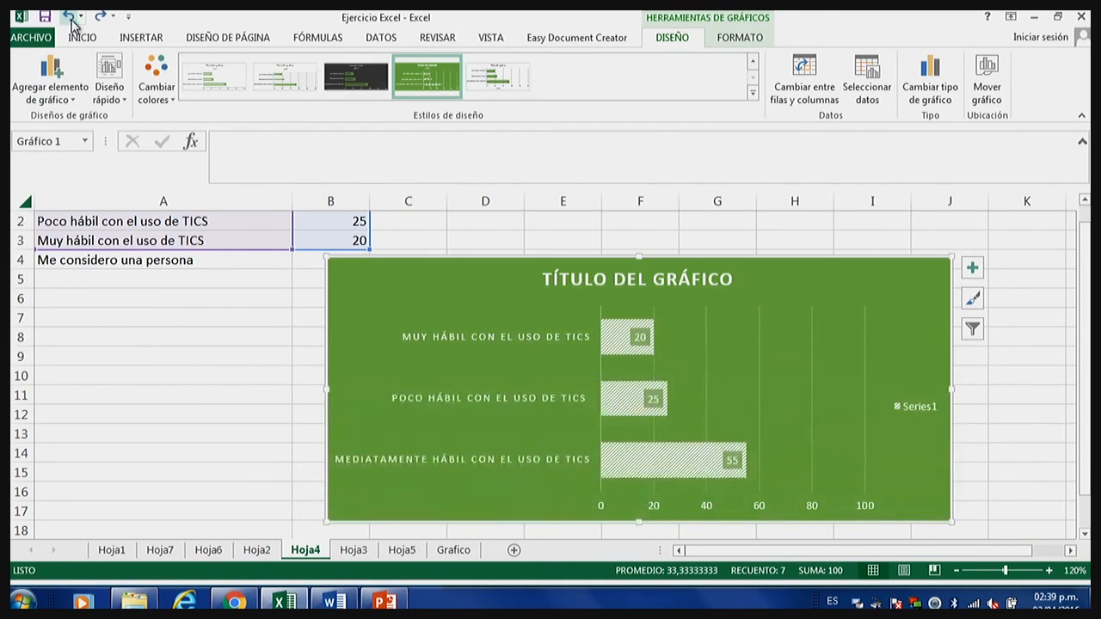
pyautogui.click(67, 16)
pyautogui.click(69, 17)
pyautogui.click(70, 17)
pyautogui.click(70, 17)
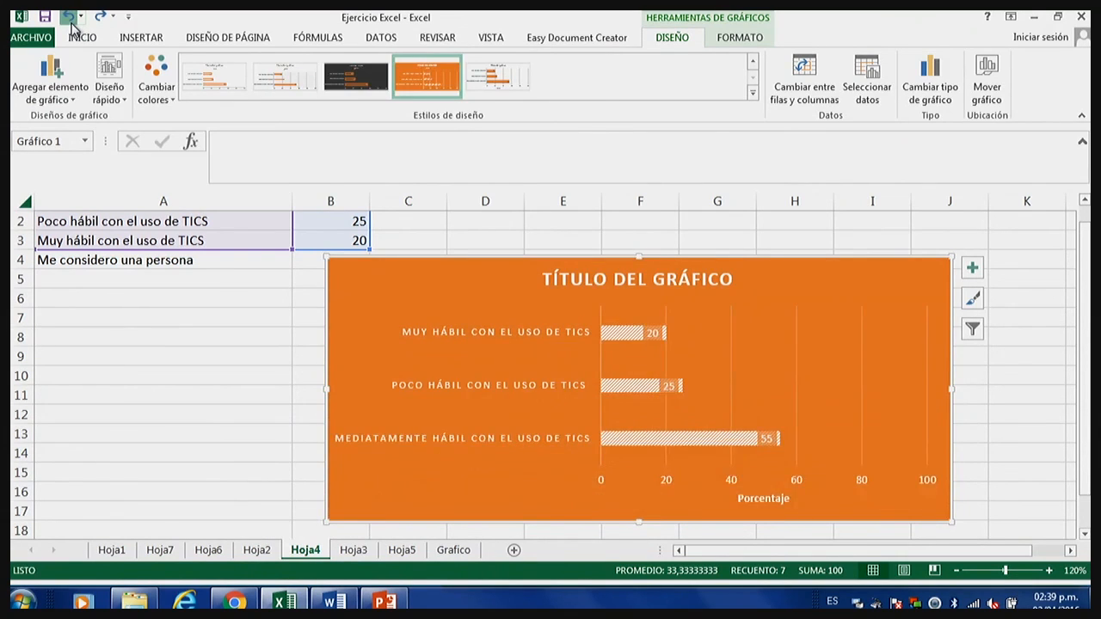
pyautogui.click(69, 17)
pyautogui.click(69, 17)
pyautogui.click(72, 24)
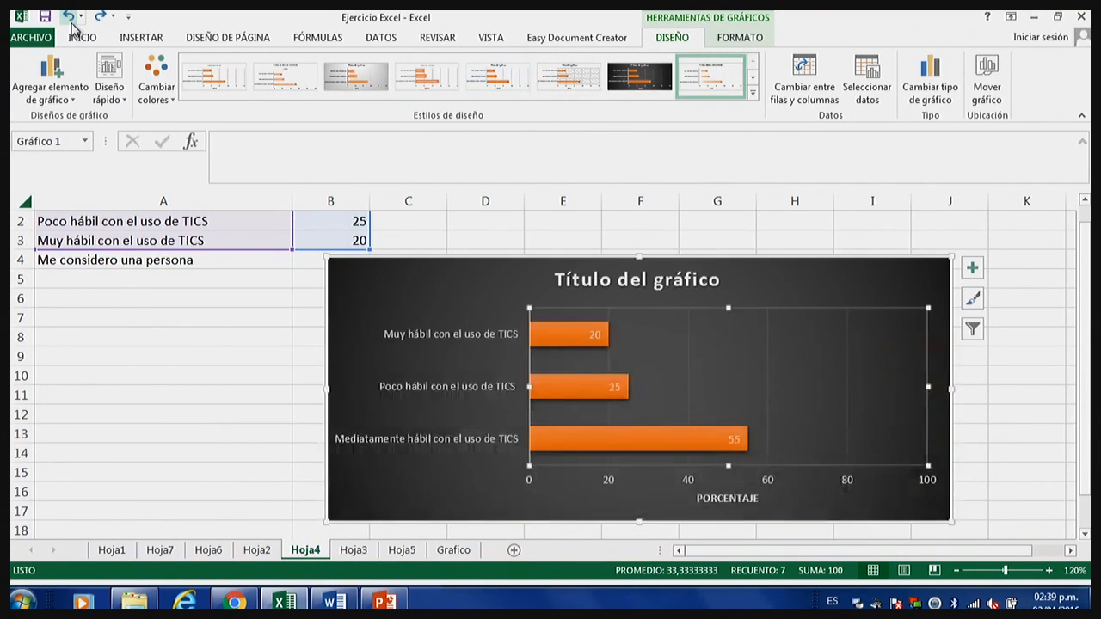
pyautogui.click(72, 24)
pyautogui.click(72, 24)
pyautogui.click(72, 25)
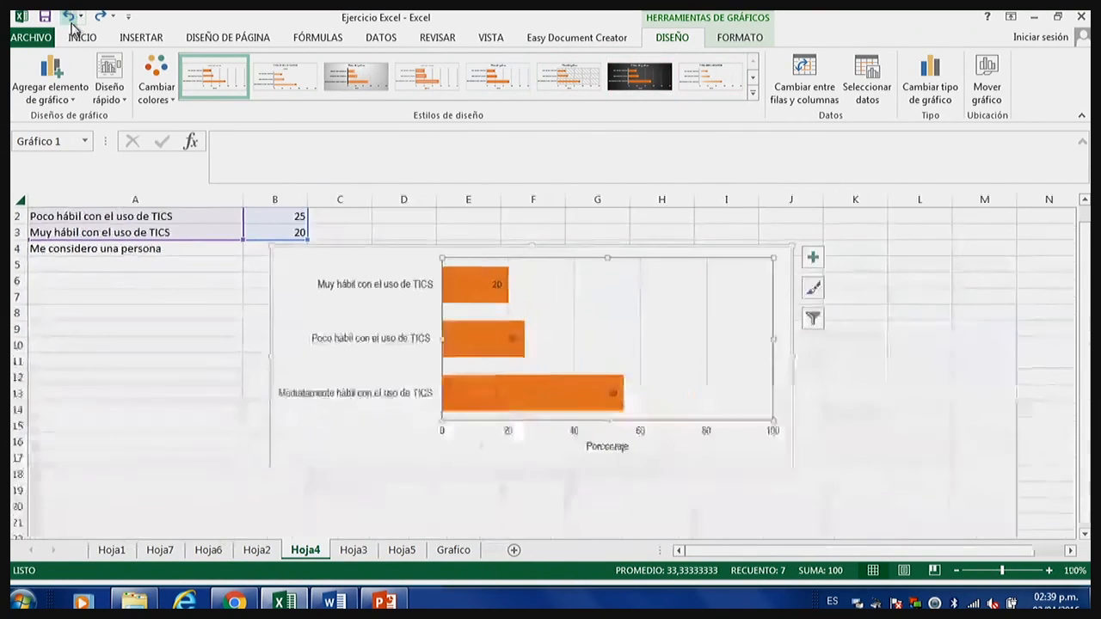
pyautogui.click(72, 24)
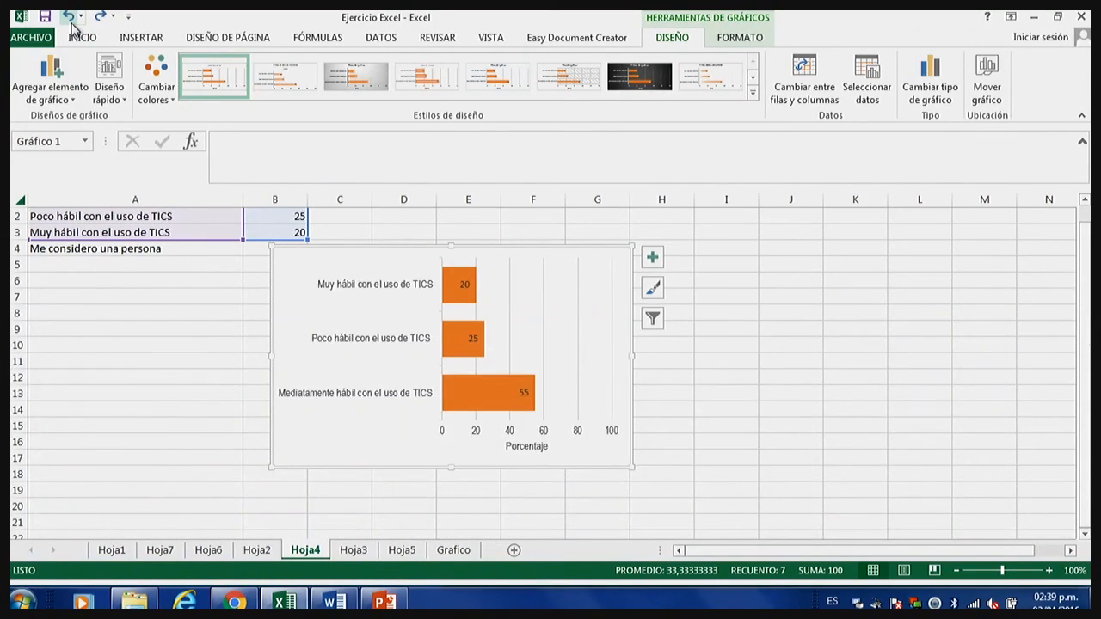
pyautogui.click(72, 24)
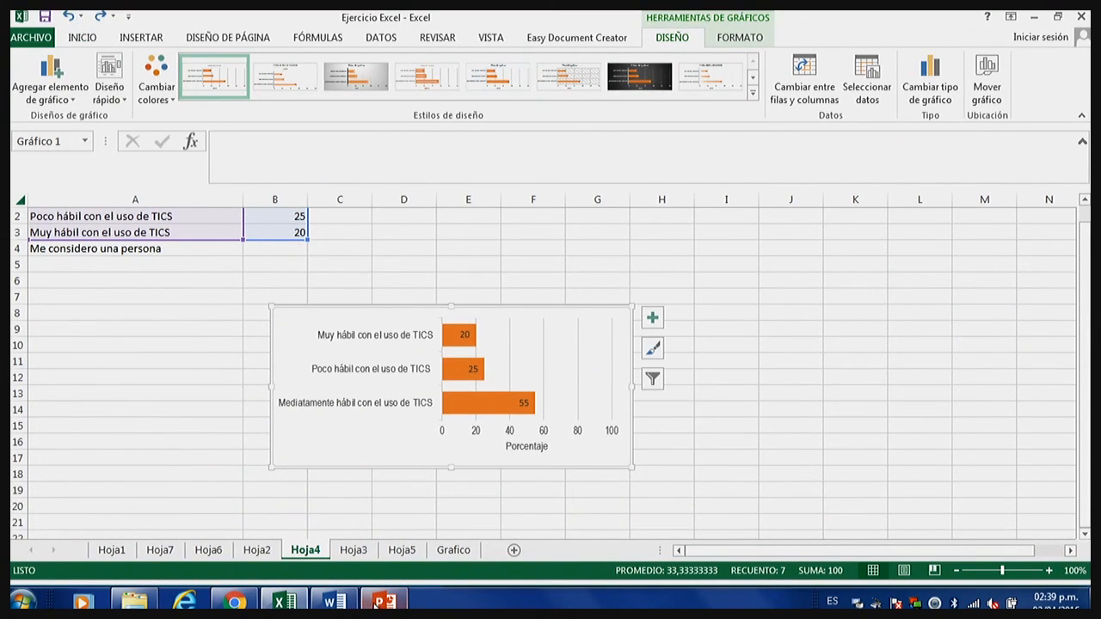
# Open sheet Hoja5, examine its pie chart at 160% zoom and select the whole chart.
pyautogui.click(320, 602)
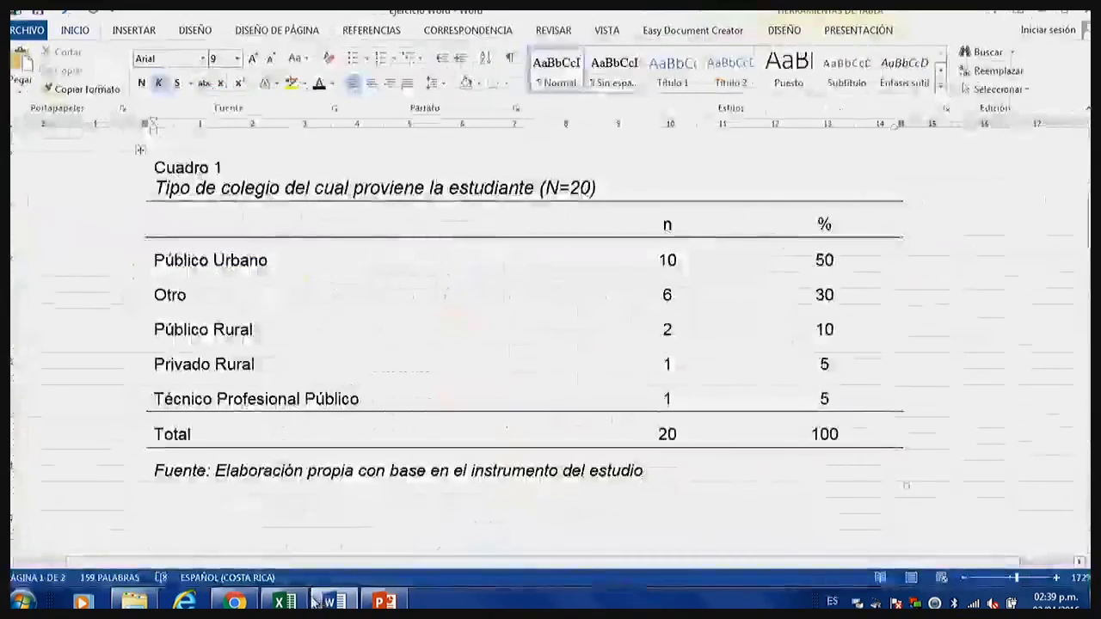
pyautogui.click(284, 601)
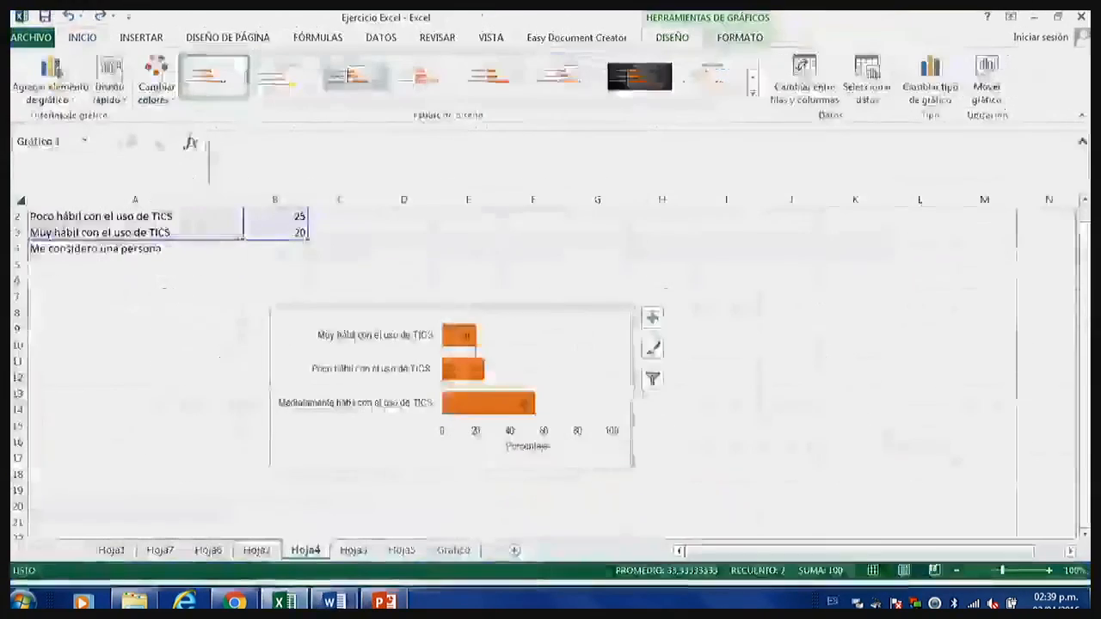
pyautogui.click(354, 549)
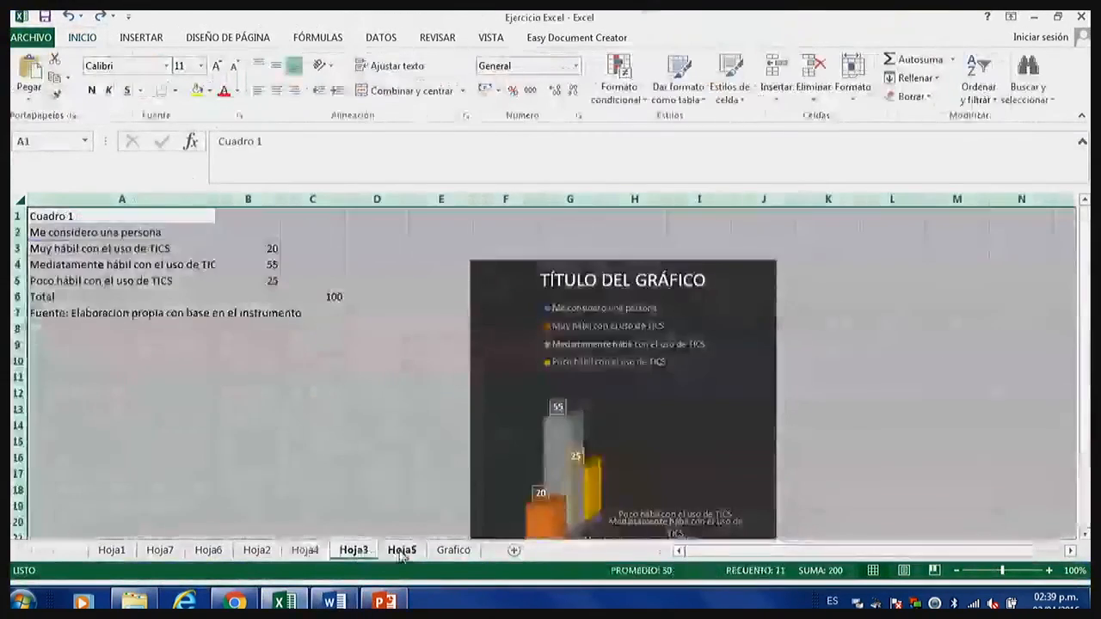
pyautogui.click(402, 551)
pyautogui.click(534, 330)
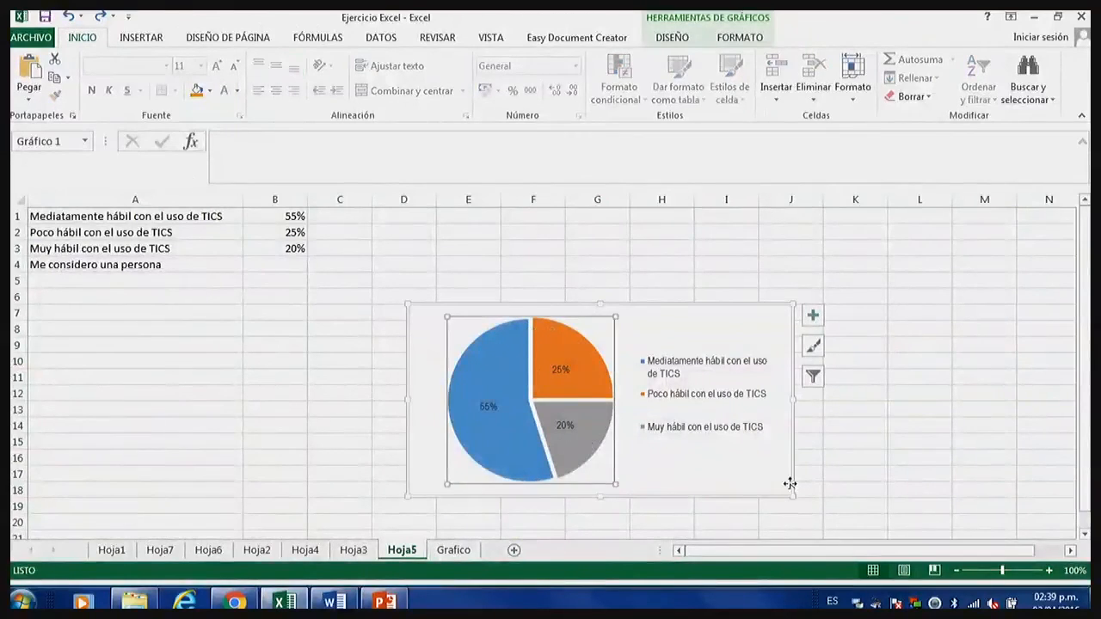
pyautogui.moveTo(1000, 571); pyautogui.dragTo(1015, 570)
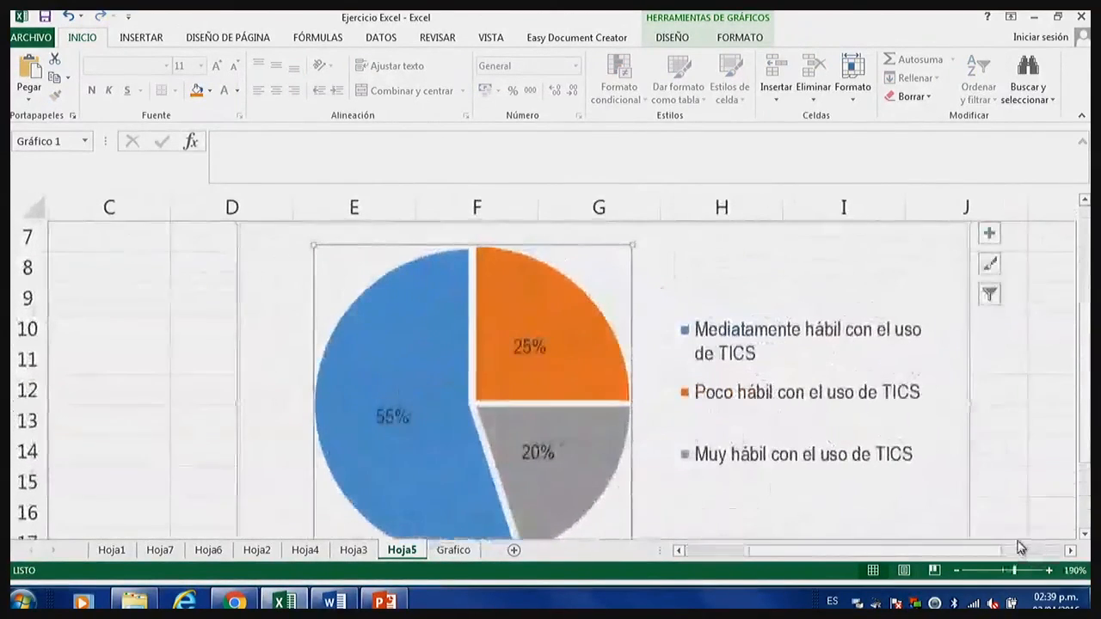
pyautogui.click(957, 571)
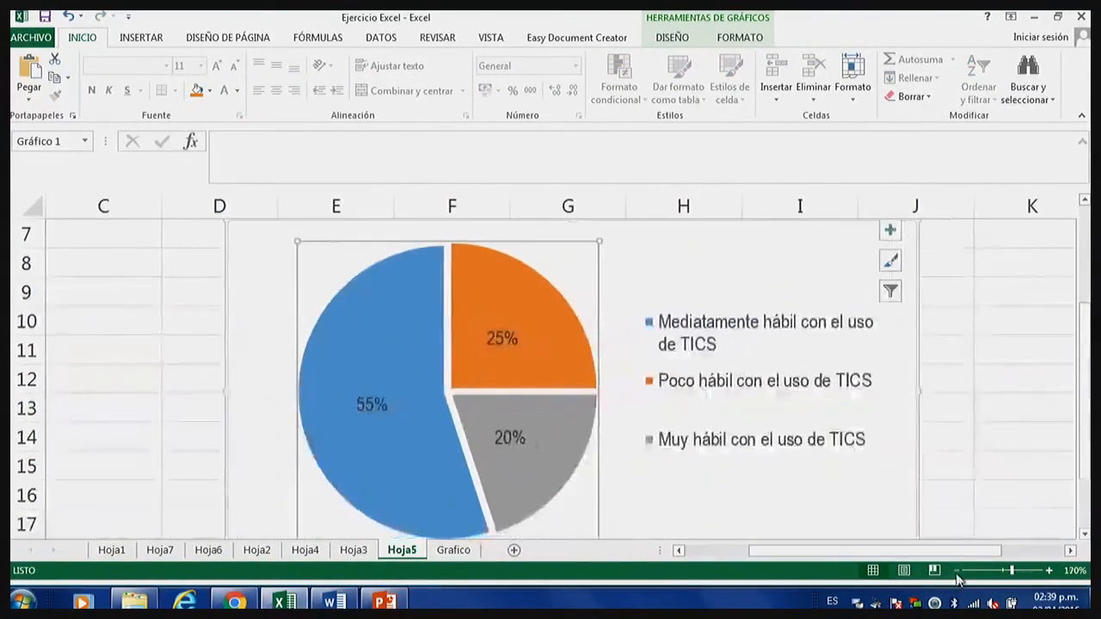
pyautogui.click(956, 571)
pyautogui.click(963, 417)
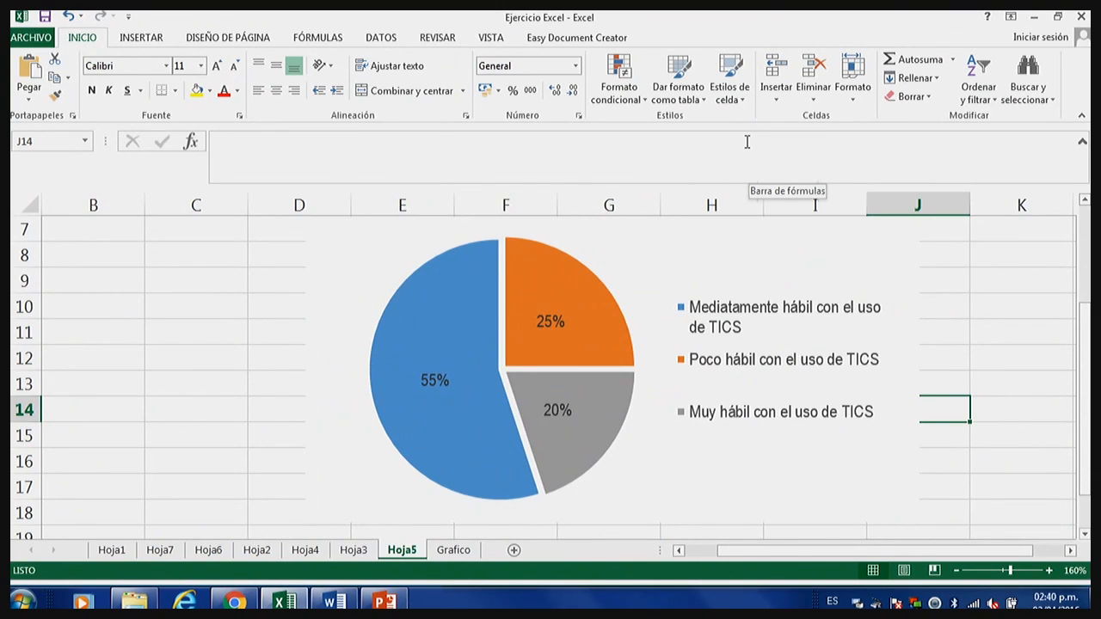
pyautogui.click(614, 277)
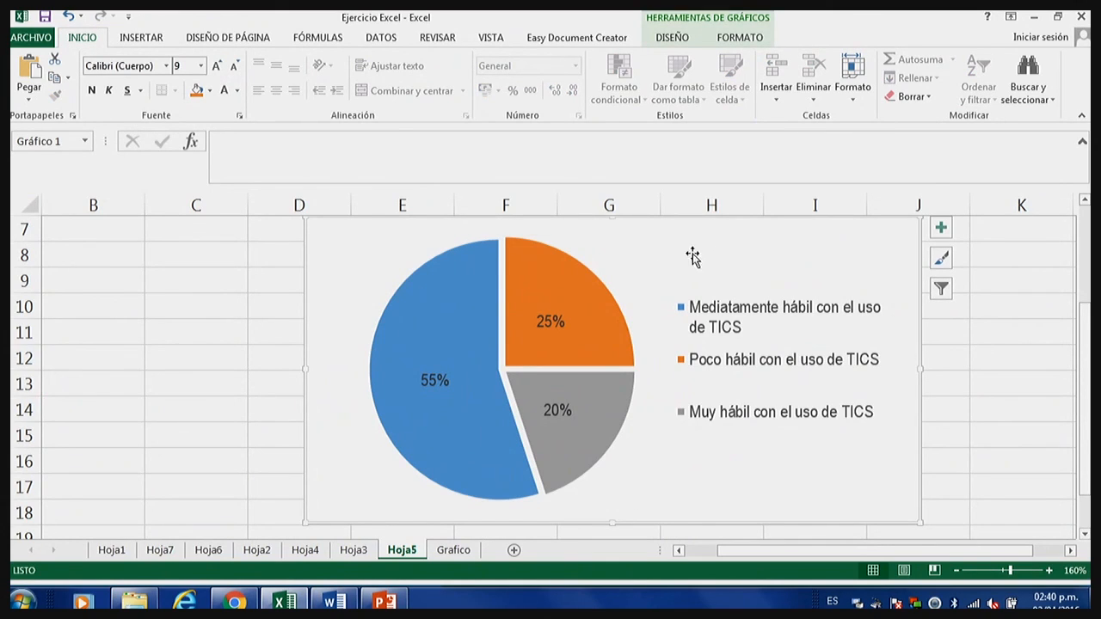
# Change the font colour of the pie chart's percentage data labels to white.
pyautogui.click(760, 311)
pyautogui.click(533, 289)
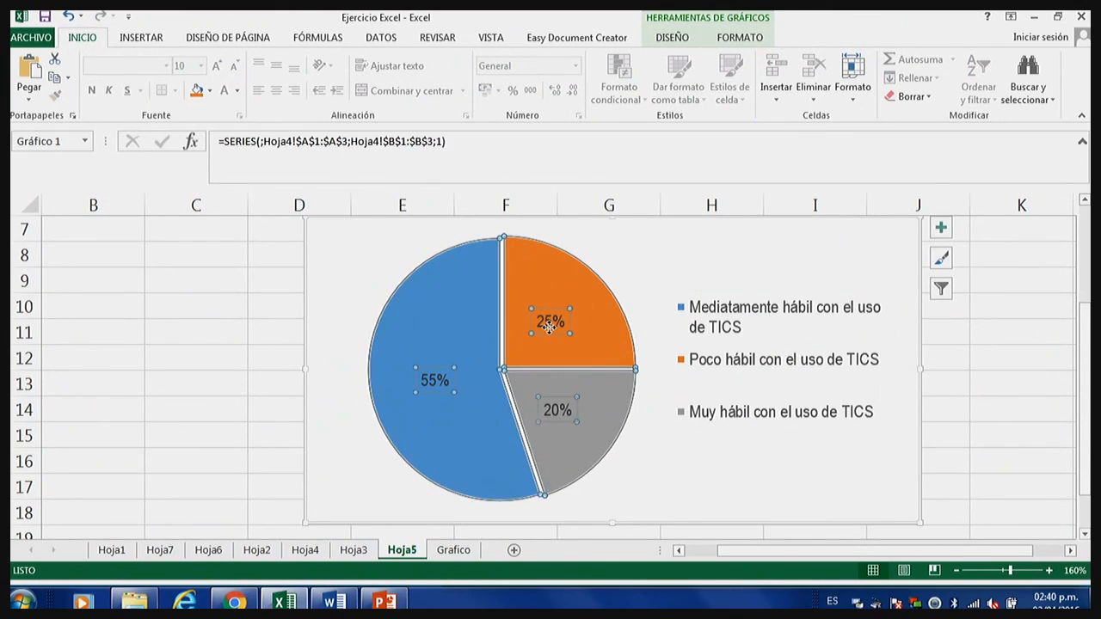
pyautogui.click(547, 322)
pyautogui.click(237, 90)
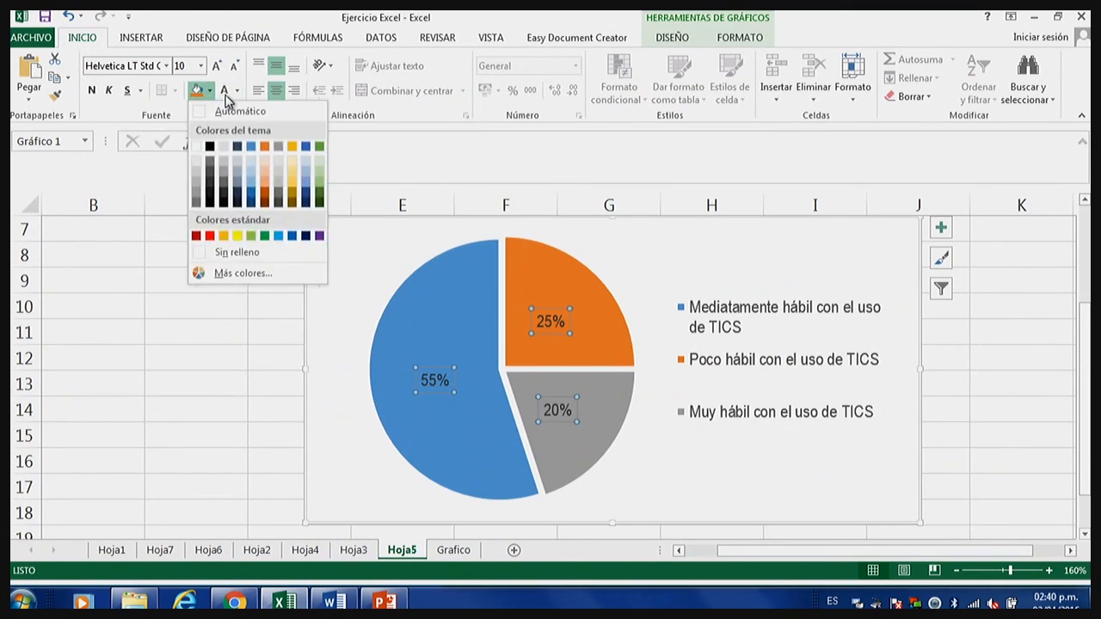
pyautogui.click(206, 143)
pyautogui.click(510, 352)
# Set the pie chart legend's text to the automatic black font colour and minimize the workbook window.
pyautogui.click(750, 442)
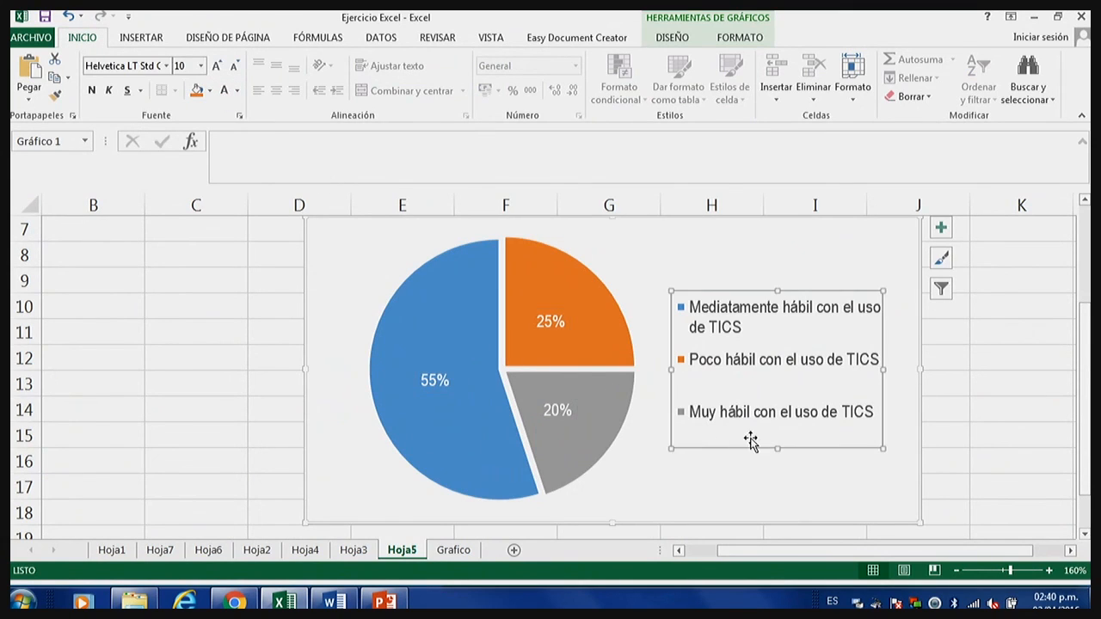
pyautogui.click(237, 90)
pyautogui.click(262, 112)
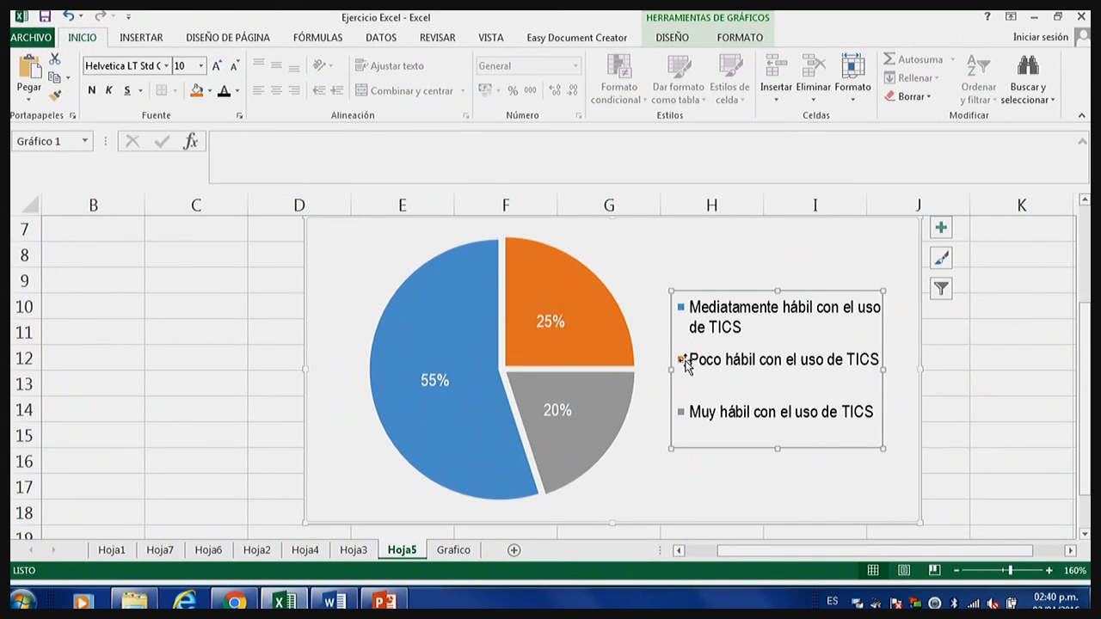
pyautogui.click(686, 368)
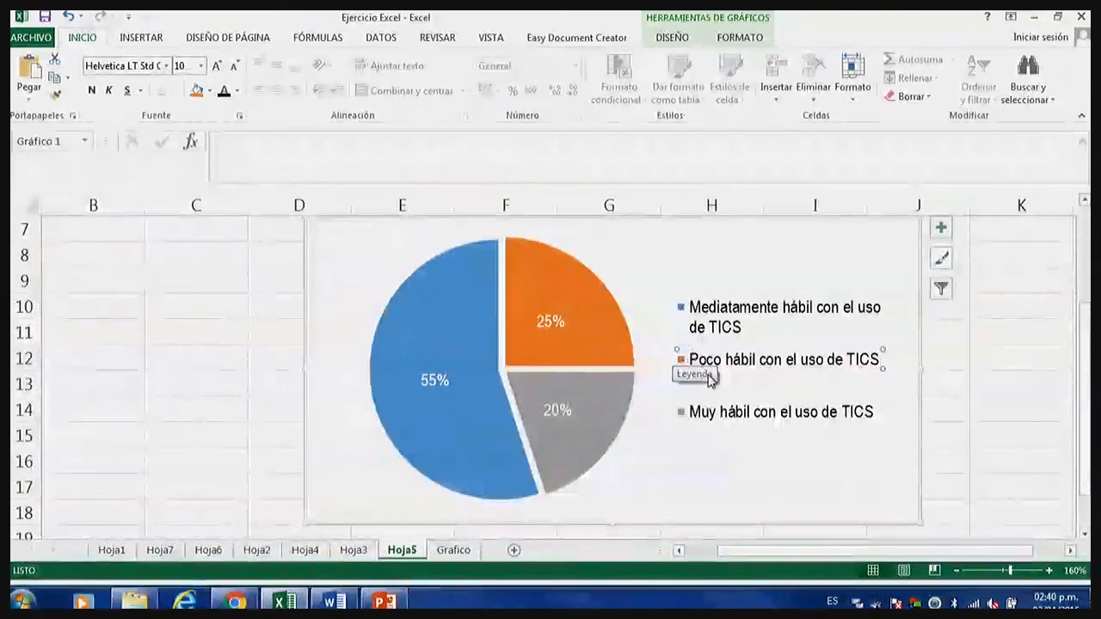
pyautogui.click(799, 497)
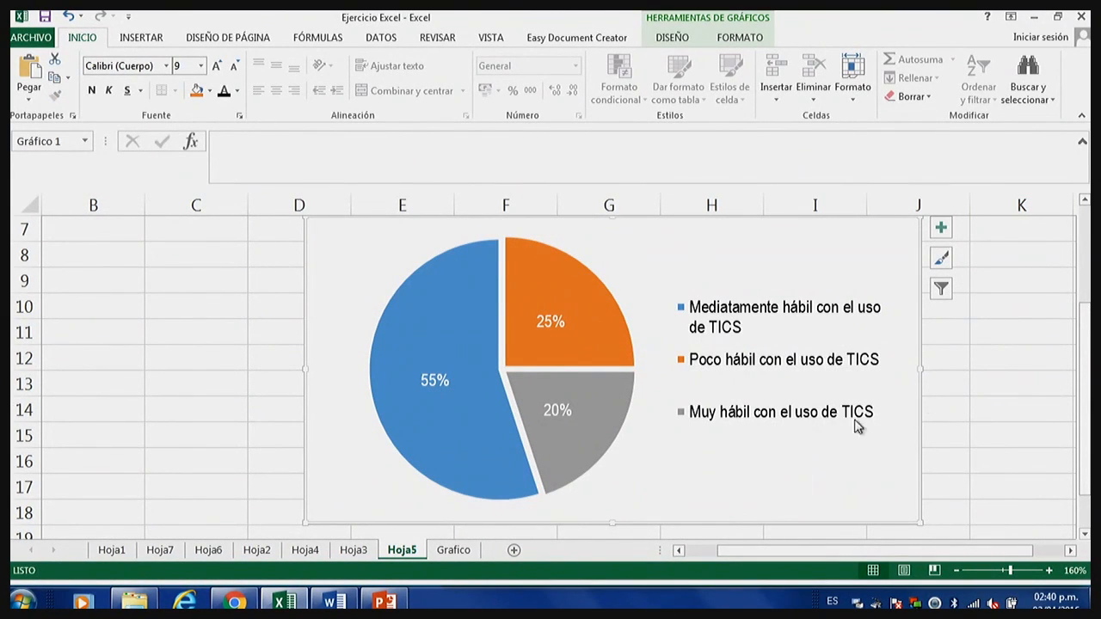
pyautogui.click(1034, 24)
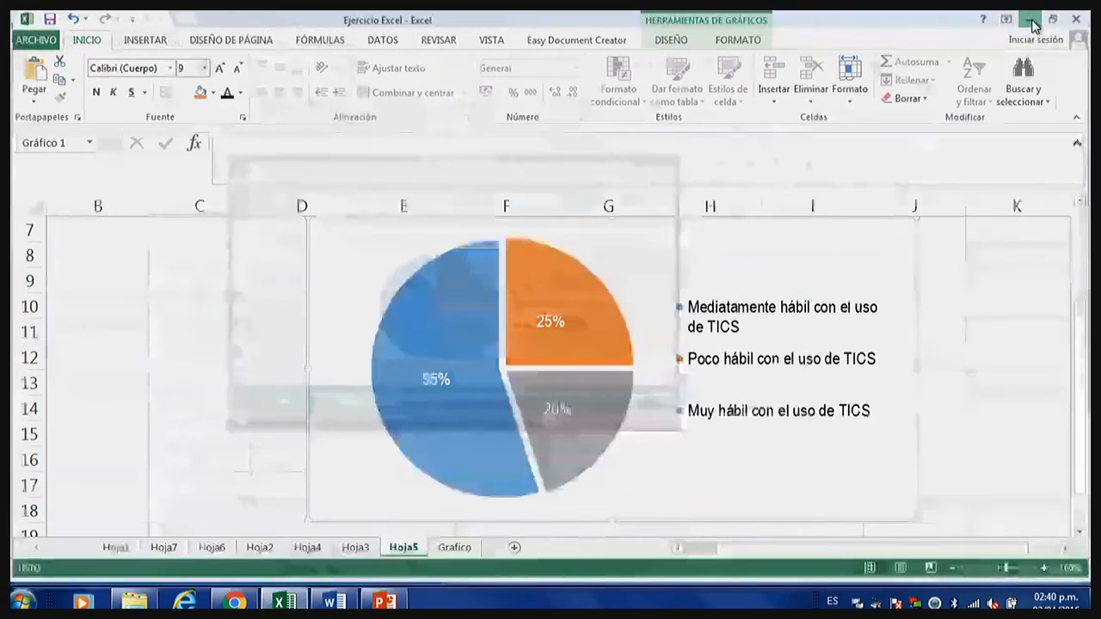